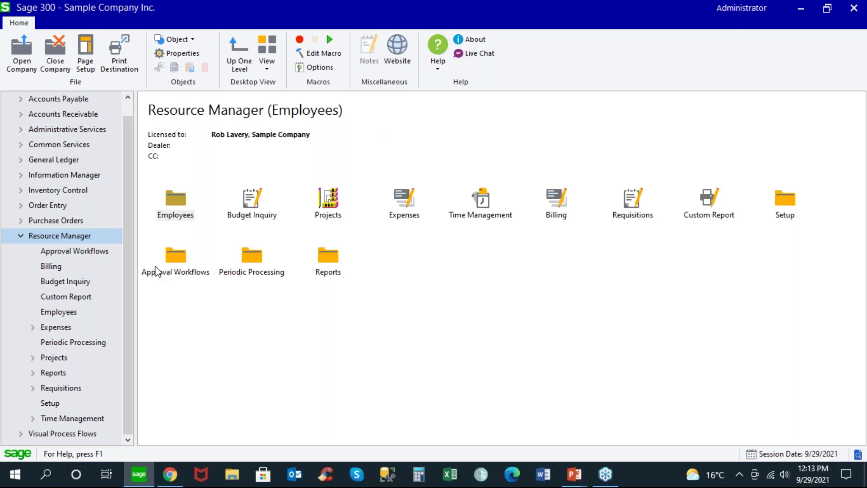
# Step: Open the Employee Register and move to the second employee record, 10002
pyautogui.click(70, 313)
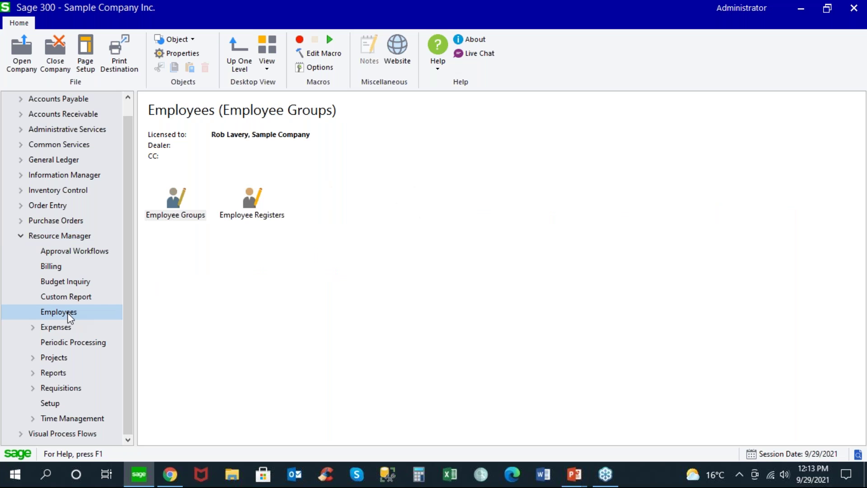
pyautogui.doubleClick(244, 215)
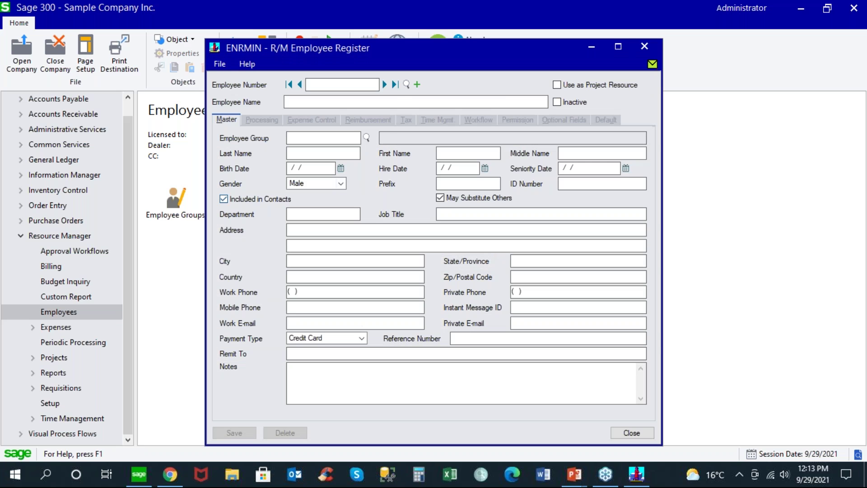
pyautogui.click(384, 85)
pyautogui.click(383, 84)
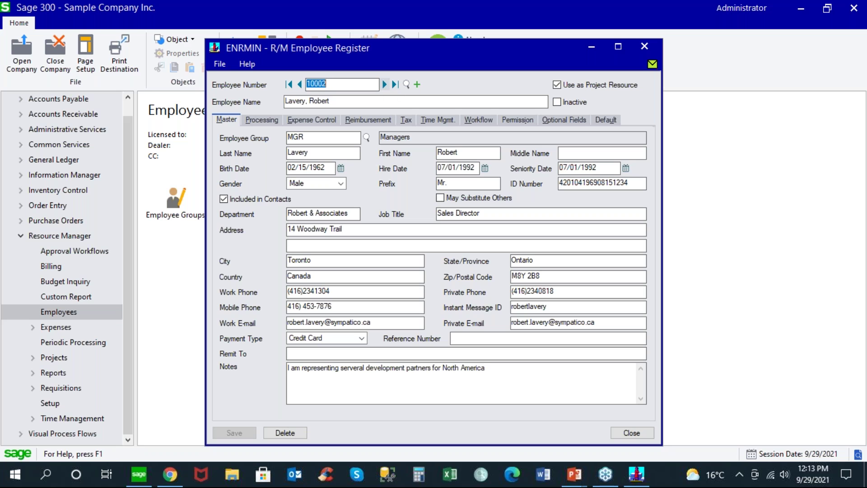
# Step: Check the supervisor on the Processing tab, then show the AIR, CAR, HOTEL, MILEAGE and TAXI expense limits
pyautogui.click(263, 119)
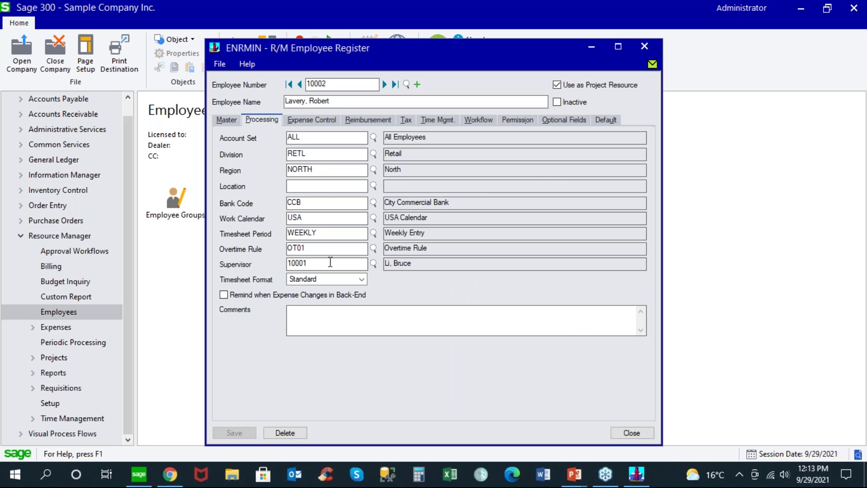
pyautogui.doubleClick(323, 265)
pyautogui.click(321, 123)
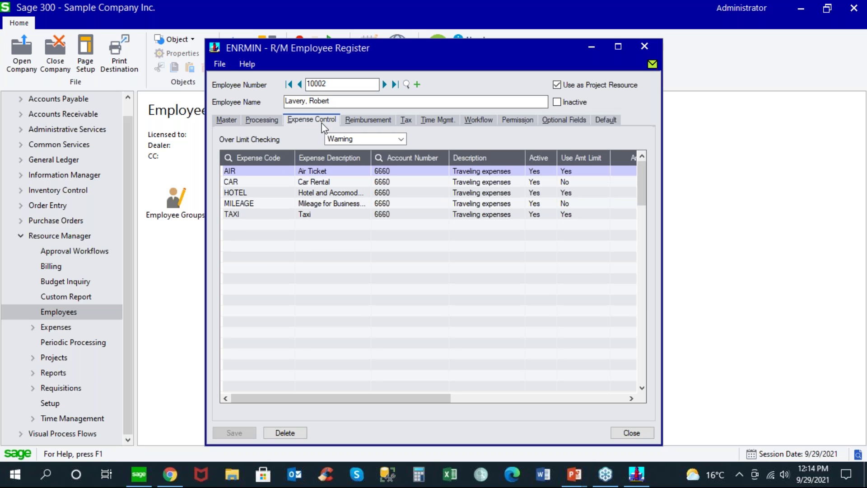
pyautogui.click(405, 170)
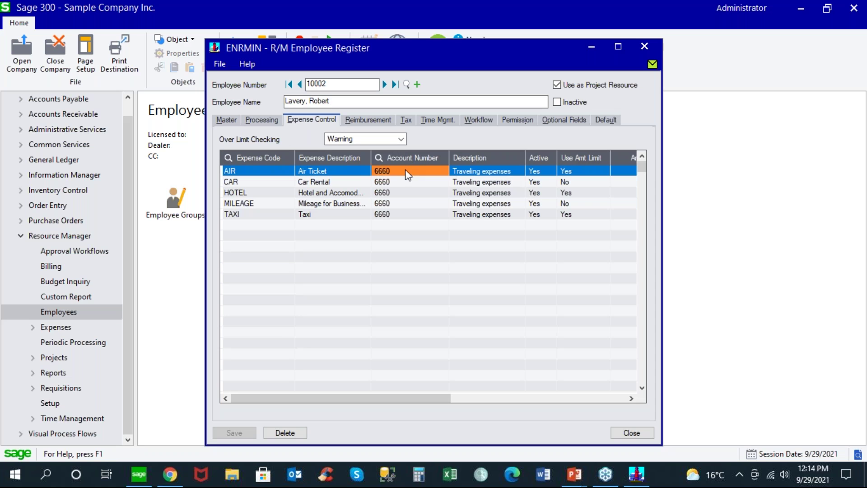
pyautogui.moveTo(429, 400); pyautogui.dragTo(542, 400)
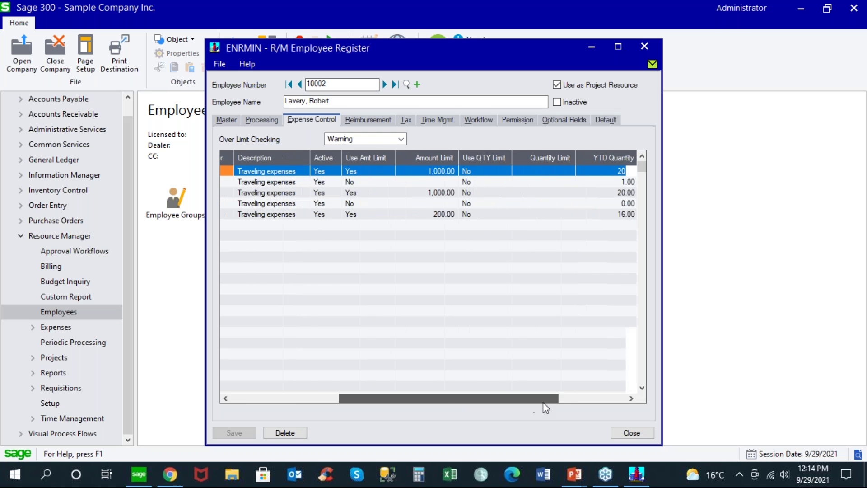
pyautogui.click(443, 171)
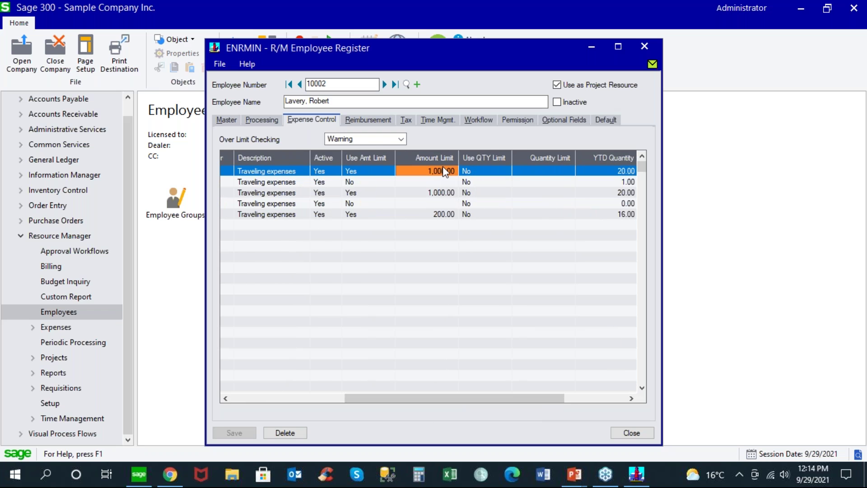
pyautogui.click(401, 140)
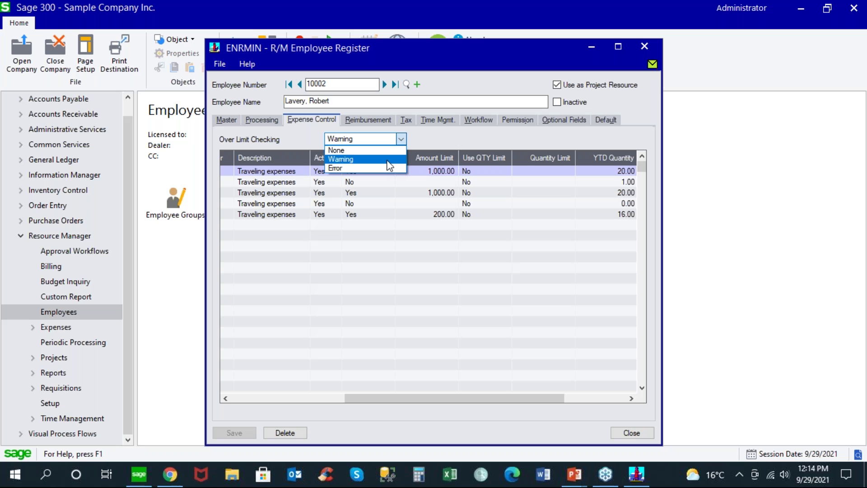
pyautogui.click(387, 162)
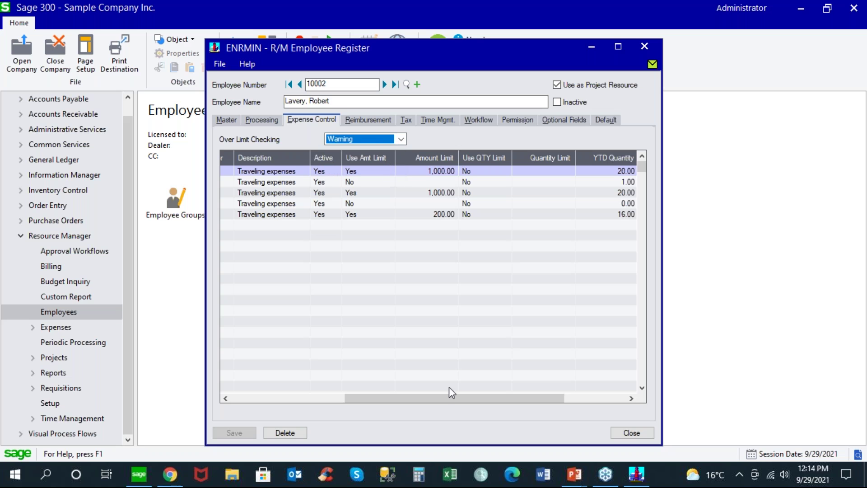
pyautogui.click(473, 397)
pyautogui.moveTo(474, 397); pyautogui.dragTo(510, 400)
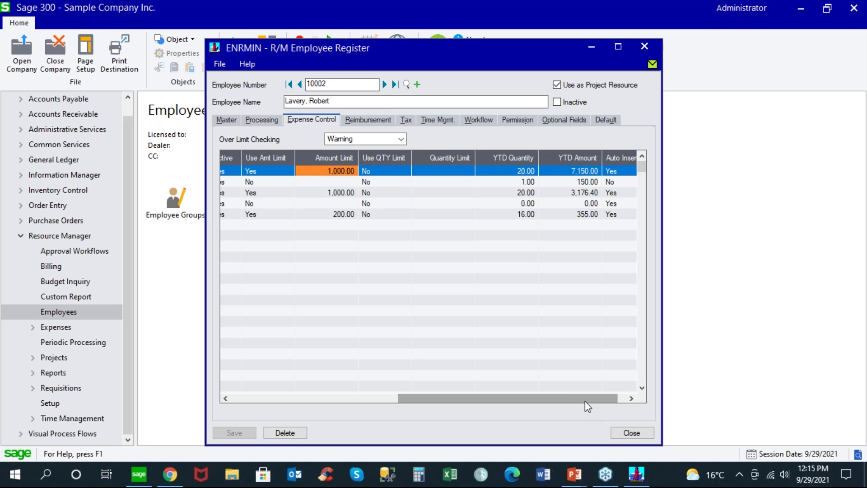
pyautogui.moveTo(584, 403); pyautogui.dragTo(593, 402)
pyautogui.click(606, 194)
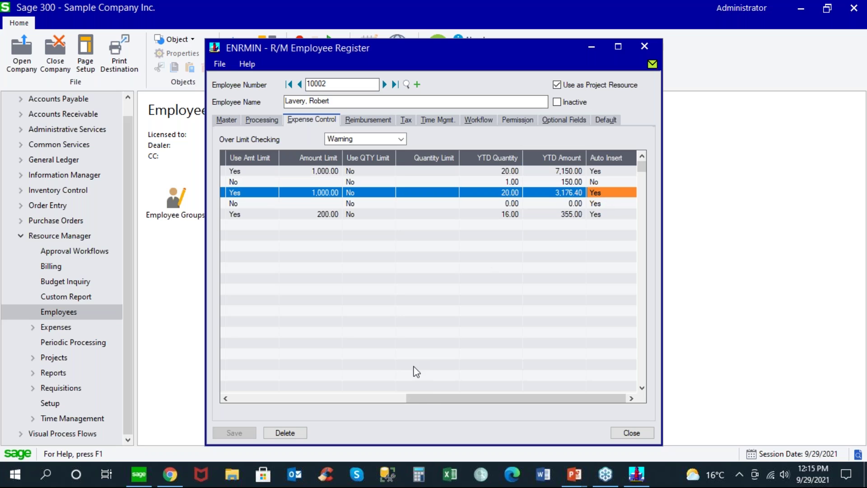
pyautogui.moveTo(432, 395); pyautogui.dragTo(231, 386)
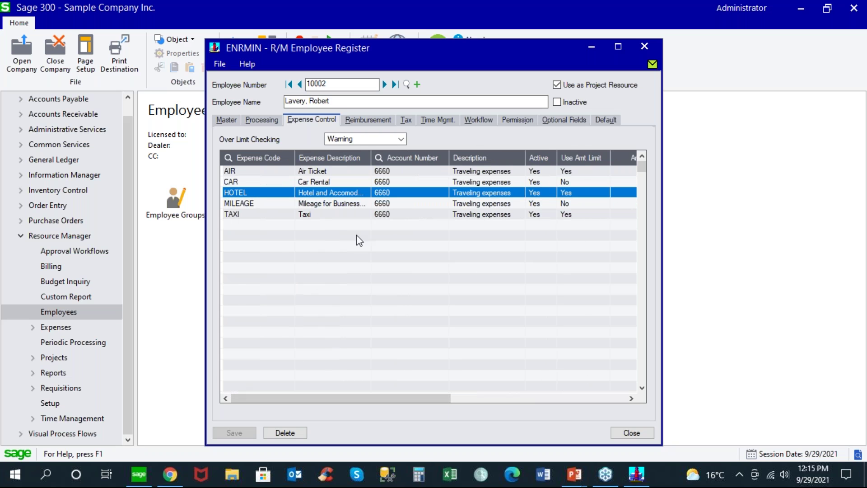
# Step: Look over the employee's Time Mgmt., Workflow and Processing tabs, then close the Employee Register
pyautogui.click(437, 120)
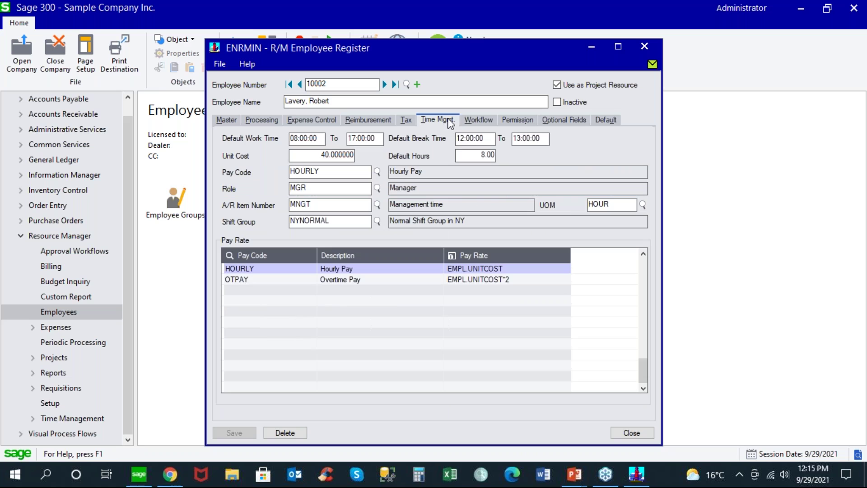
pyautogui.click(478, 122)
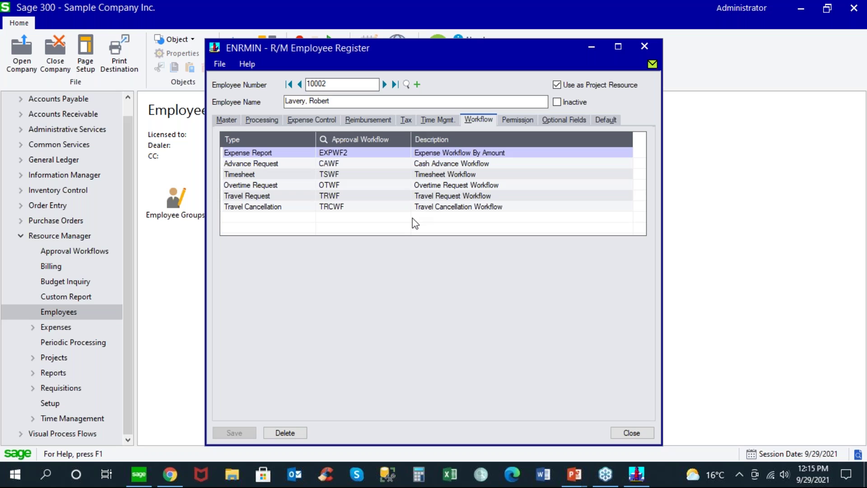
pyautogui.click(270, 120)
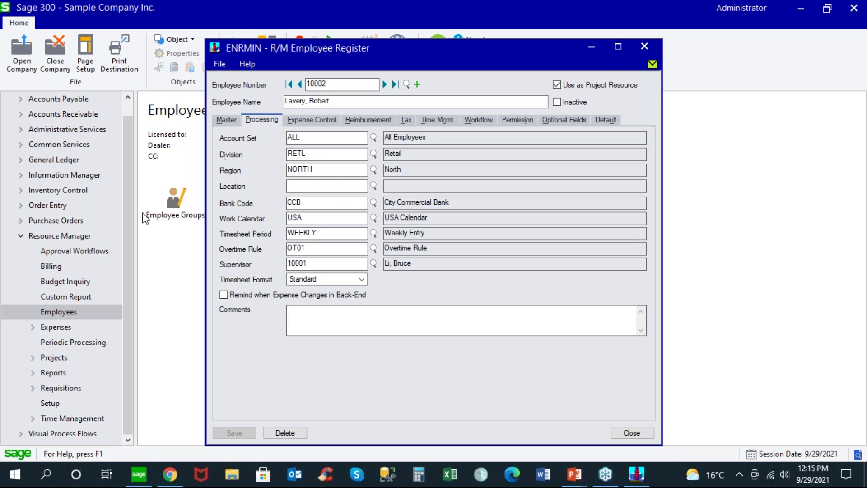
pyautogui.click(174, 216)
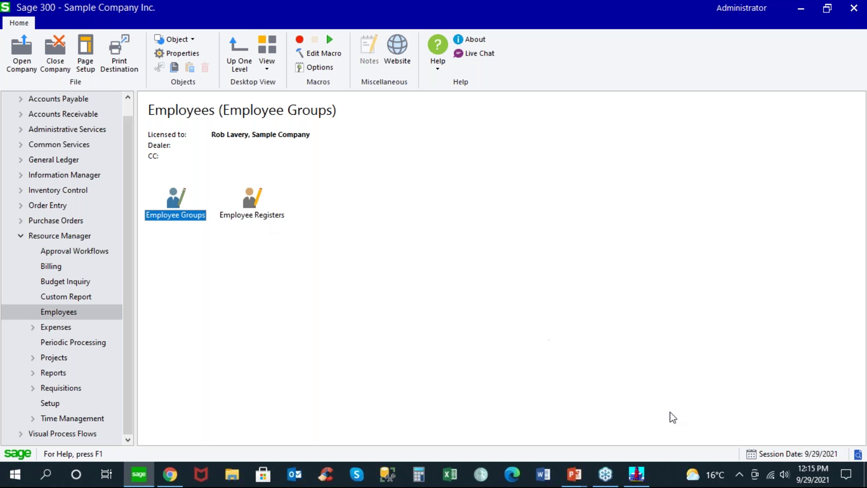
pyautogui.click(636, 474)
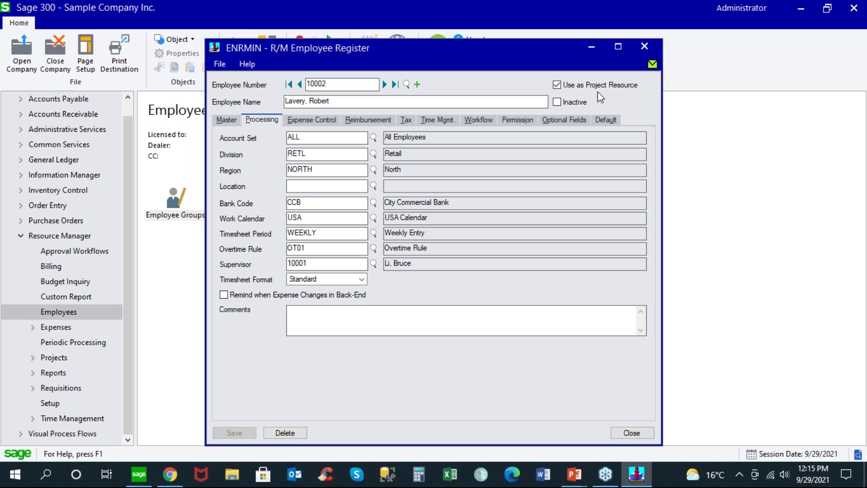
pyautogui.click(631, 432)
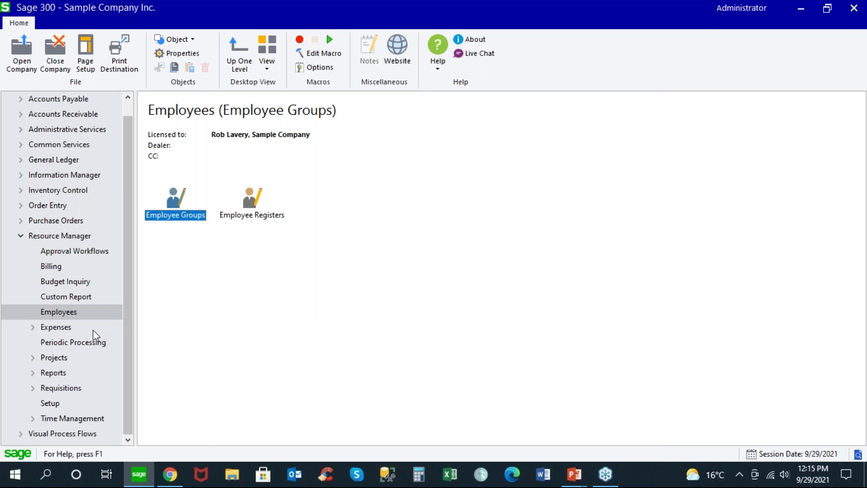
# Step: Open Expense Codes under Resource Manager's Expenses Setup
pyautogui.click(69, 327)
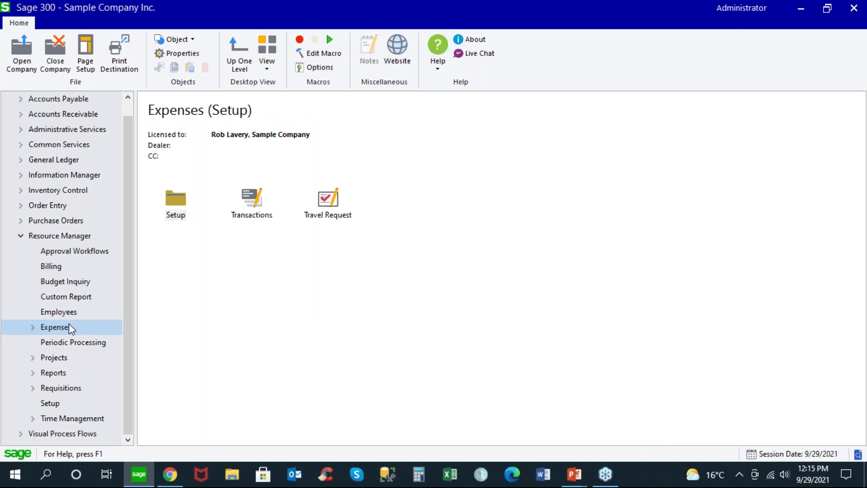
pyautogui.doubleClick(177, 201)
pyautogui.doubleClick(252, 201)
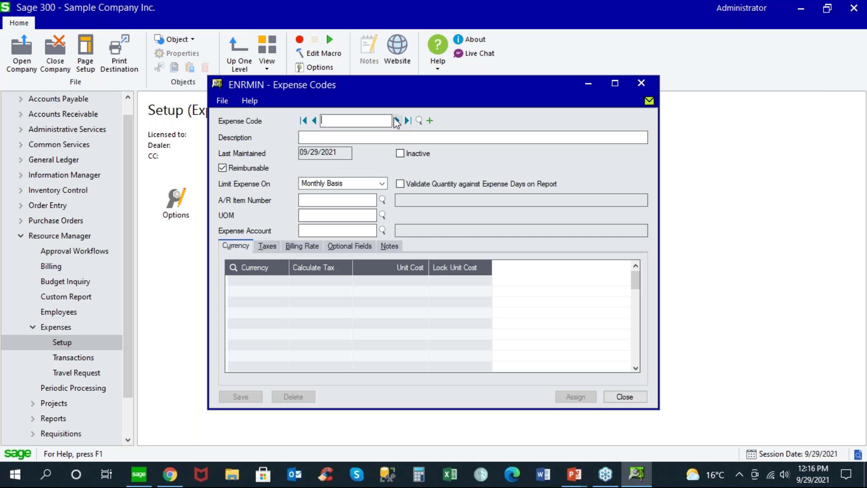
# Step: Load the AIR code and confirm its expense account stays 6660 via the account finder
pyautogui.doubleClick(316, 231)
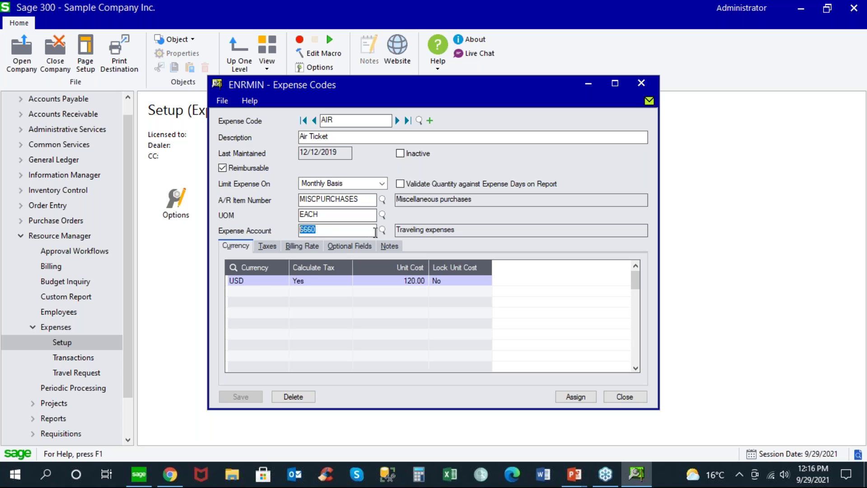
pyautogui.click(383, 230)
pyautogui.click(109, 194)
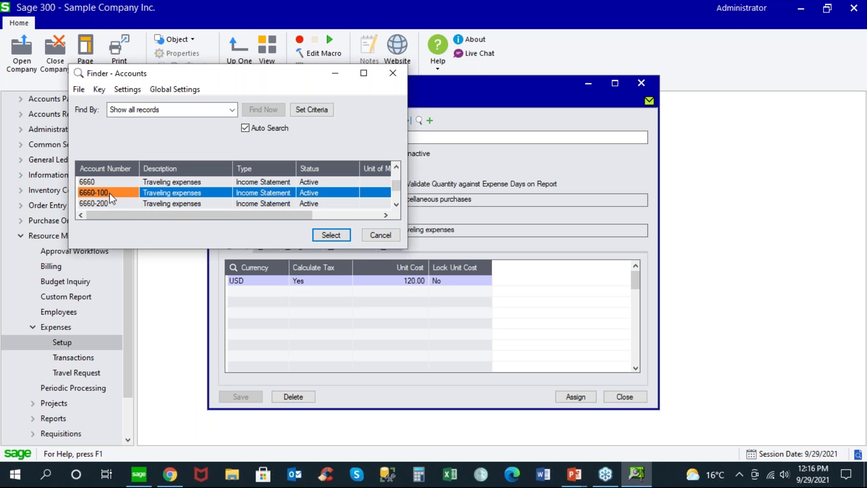
pyautogui.click(107, 181)
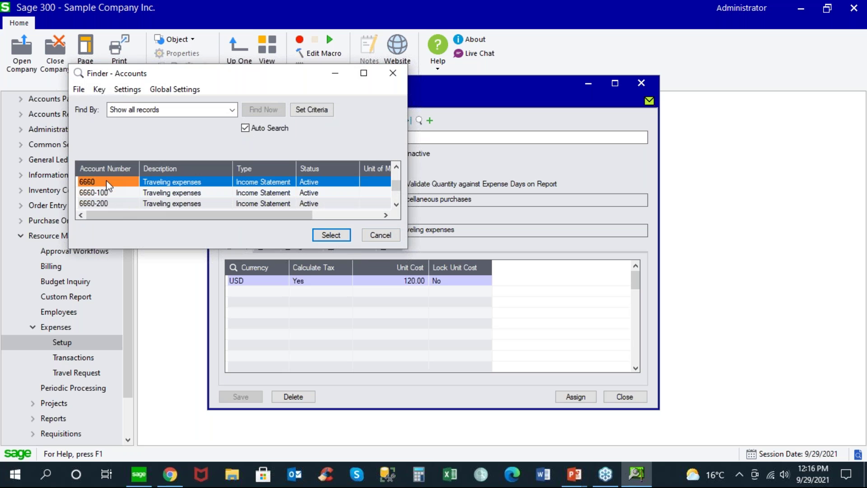
pyautogui.click(381, 236)
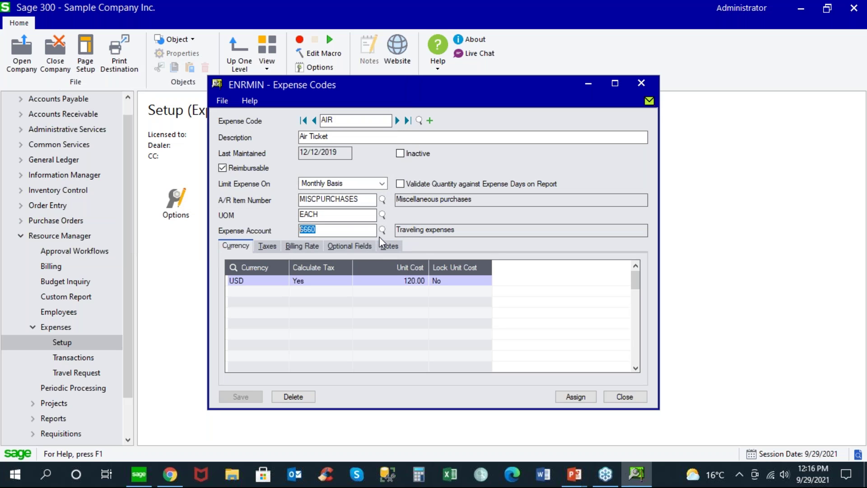
# Step: Check AIR's Monthly Basis limit and reimbursable setting, leaving both unchanged
pyautogui.click(382, 184)
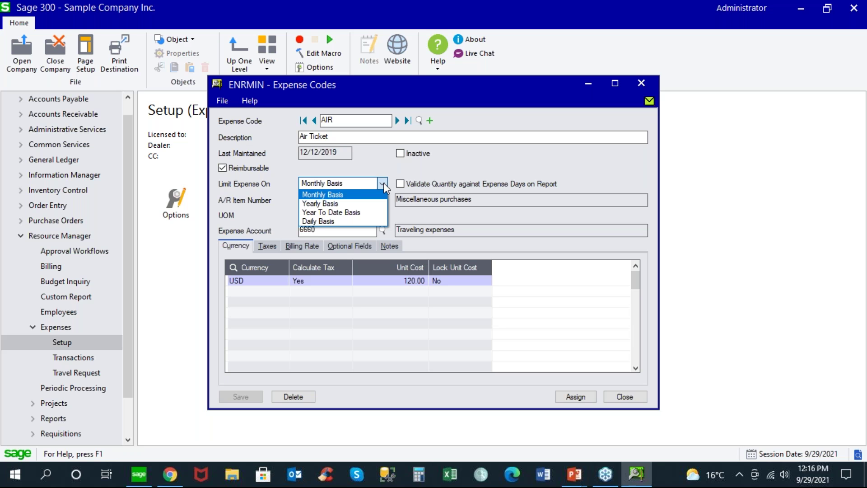
pyautogui.click(383, 182)
pyautogui.click(223, 167)
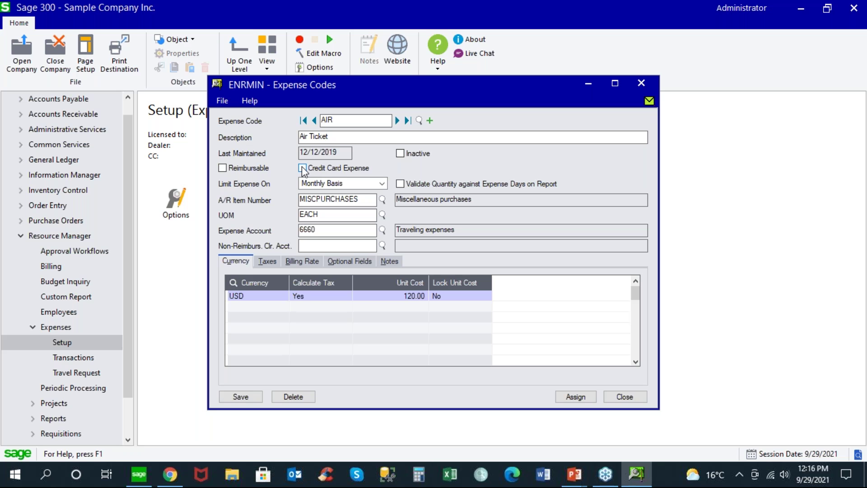
pyautogui.click(223, 168)
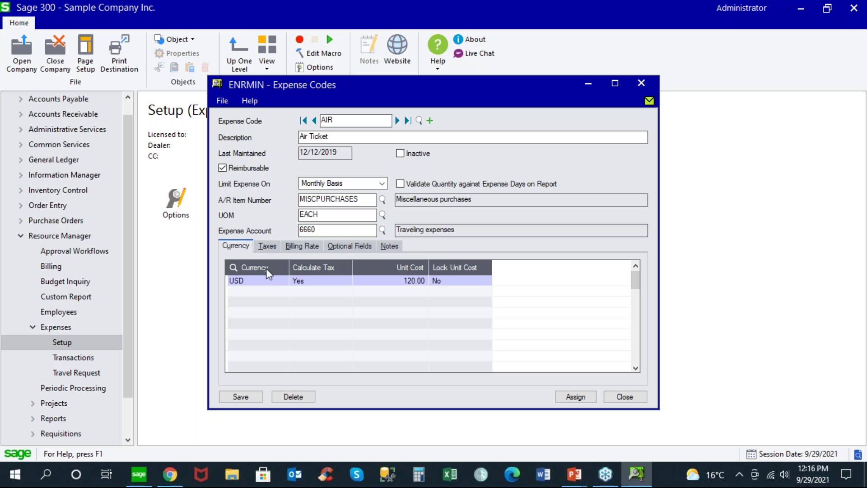
pyautogui.click(275, 283)
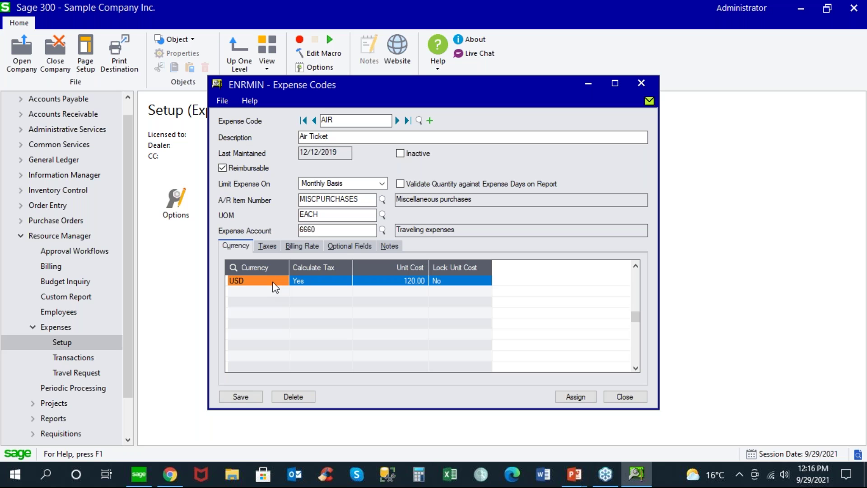
# Step: Review AIR's tax authorities, billing rates, optional fields, notes and USD unit cost, then close without saving
pyautogui.click(274, 247)
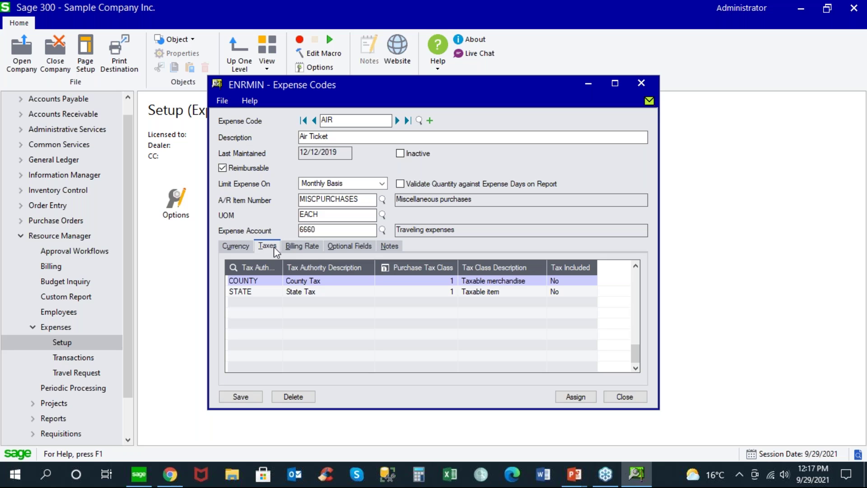
pyautogui.click(308, 251)
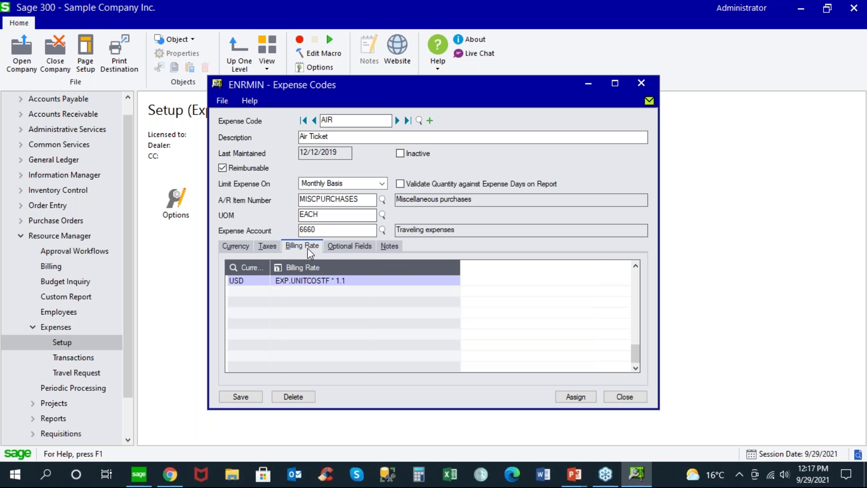
pyautogui.click(336, 249)
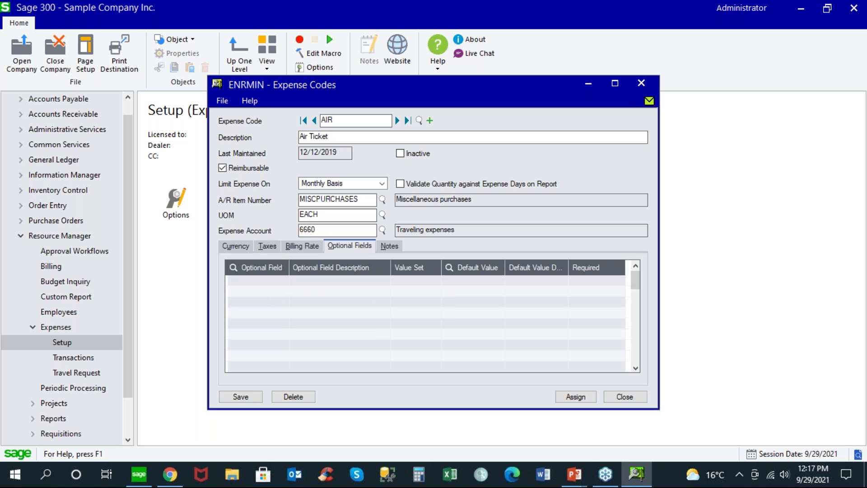
pyautogui.click(385, 248)
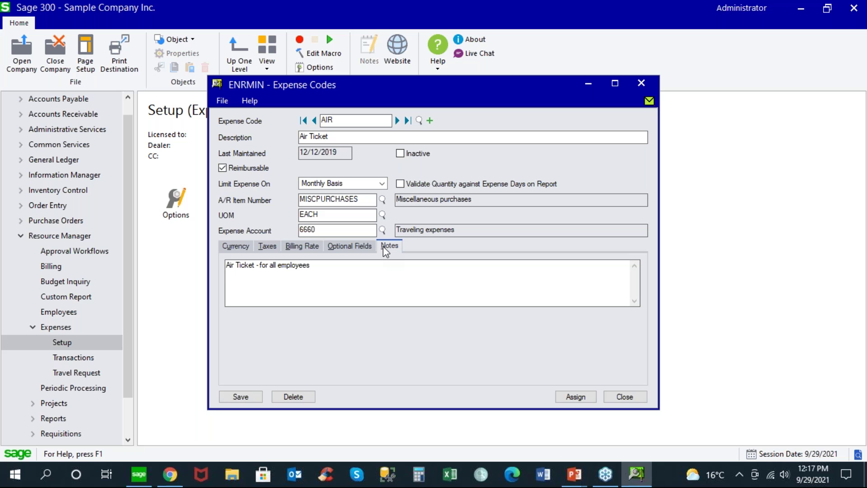
pyautogui.click(243, 246)
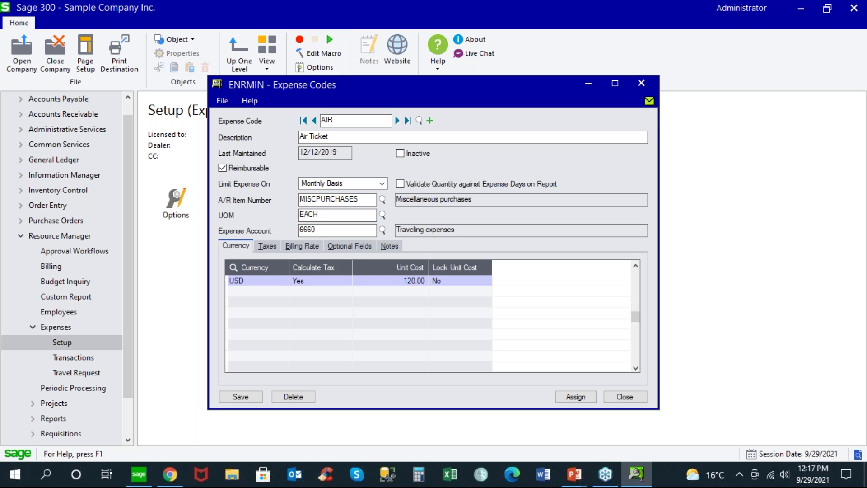
pyautogui.click(626, 397)
pyautogui.click(416, 283)
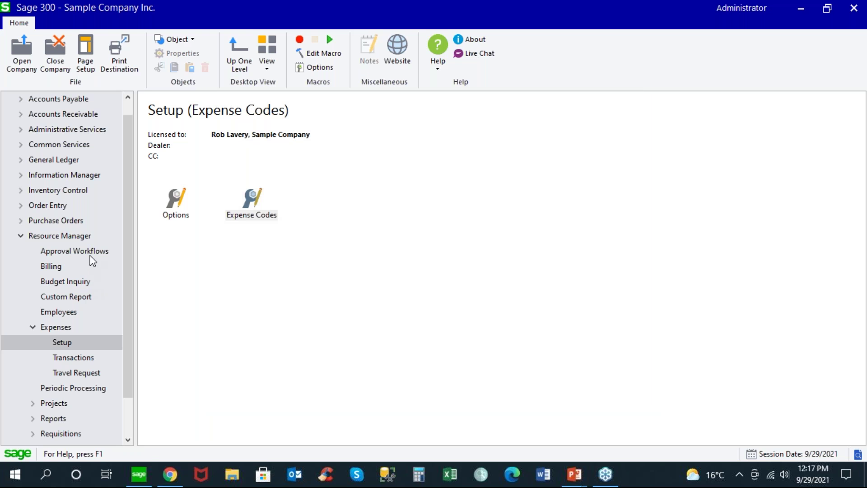
pyautogui.click(91, 252)
# Step: Open Approval Workflows and load the Expense Report workflow EXPWF
pyautogui.doubleClick(483, 206)
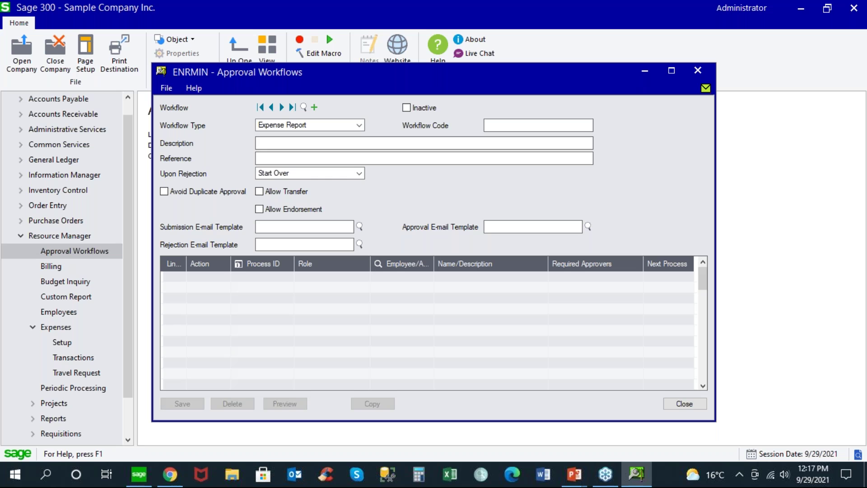
pyautogui.click(360, 125)
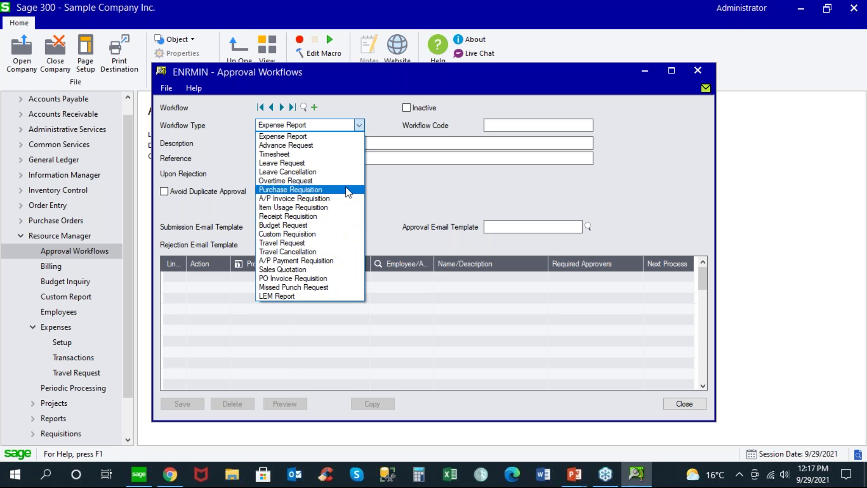
pyautogui.click(326, 137)
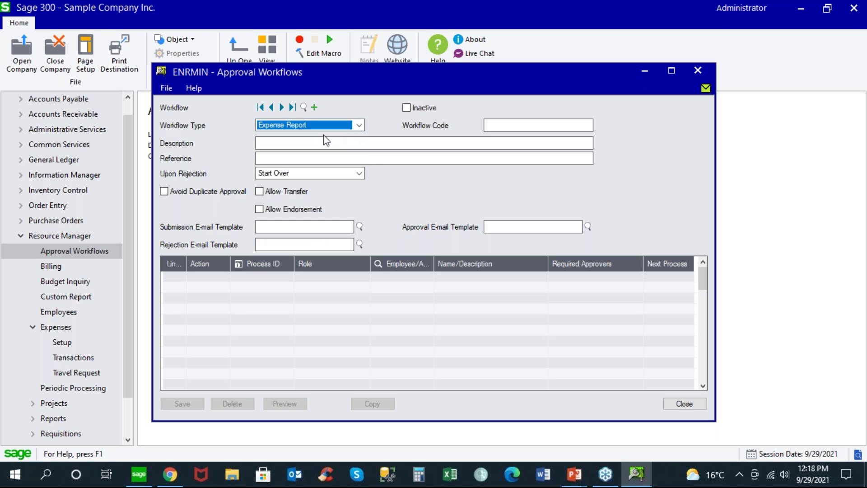
pyautogui.click(281, 107)
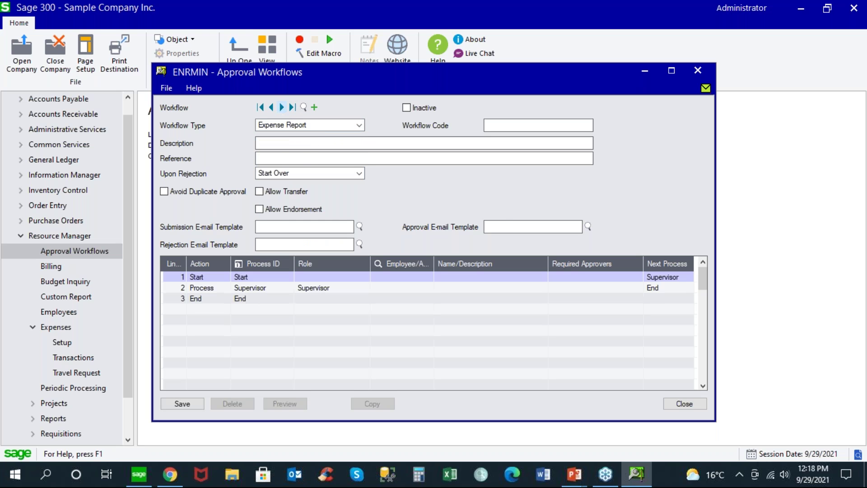
# Step: Confirm line 2's role is Supervisor and select that line
pyautogui.click(364, 289)
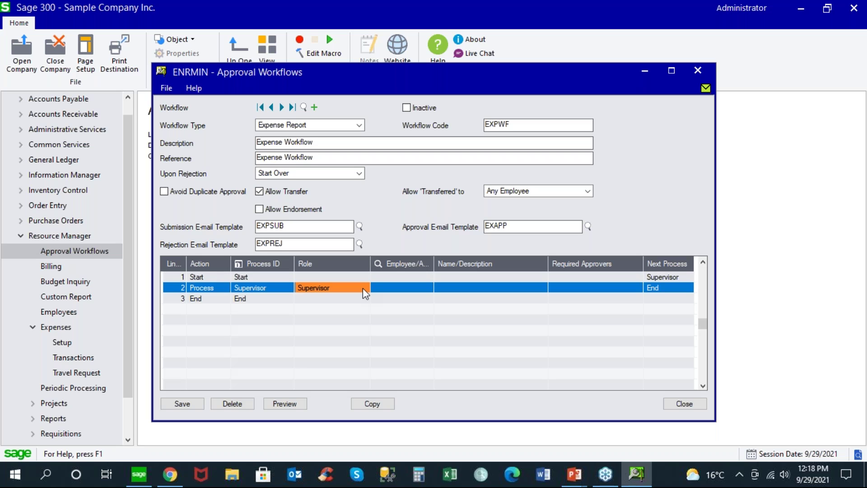
pyautogui.click(363, 290)
pyautogui.click(363, 290)
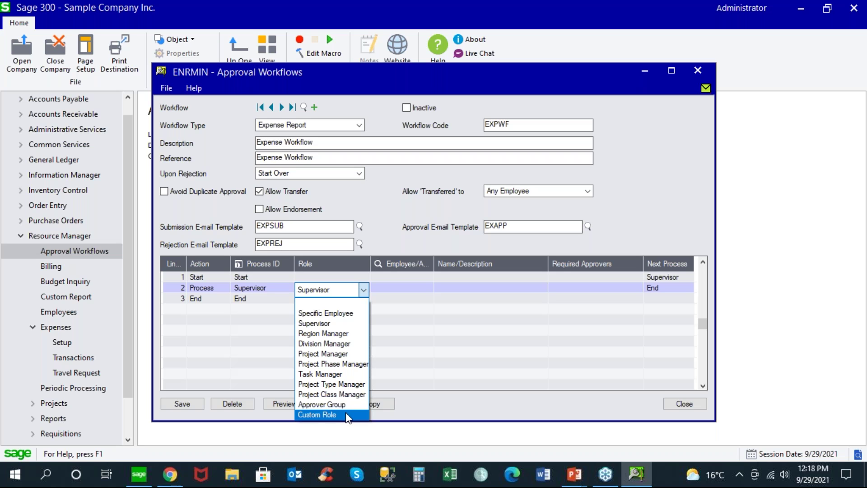
pyautogui.click(334, 322)
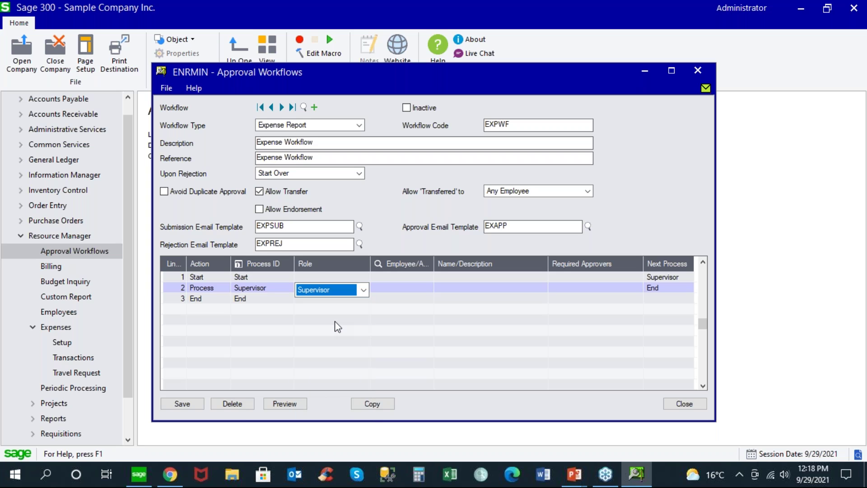
pyautogui.click(176, 288)
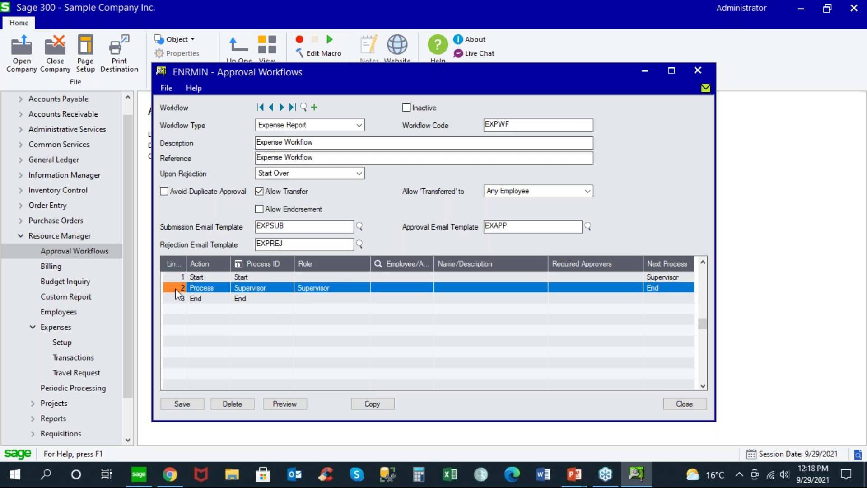
# Step: Insert line 3 below Supervisor as a Decision step and view its decision conditions
pyautogui.press('Insert')
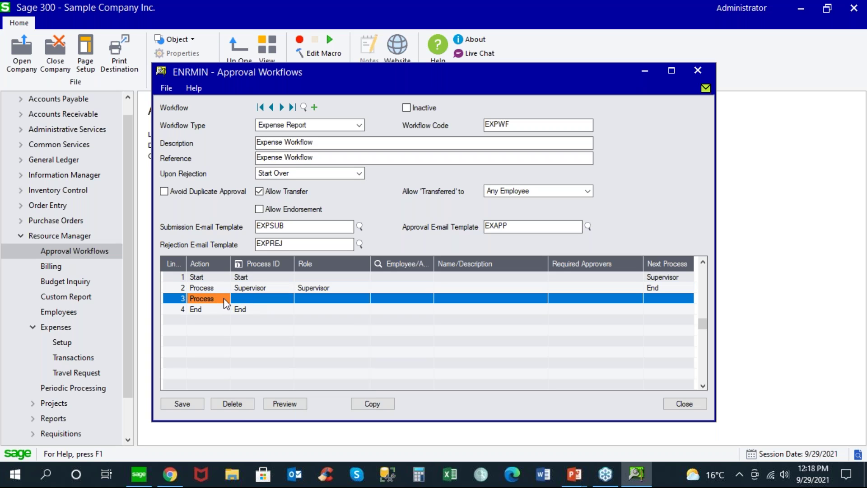
pyautogui.click(225, 299)
pyautogui.click(225, 301)
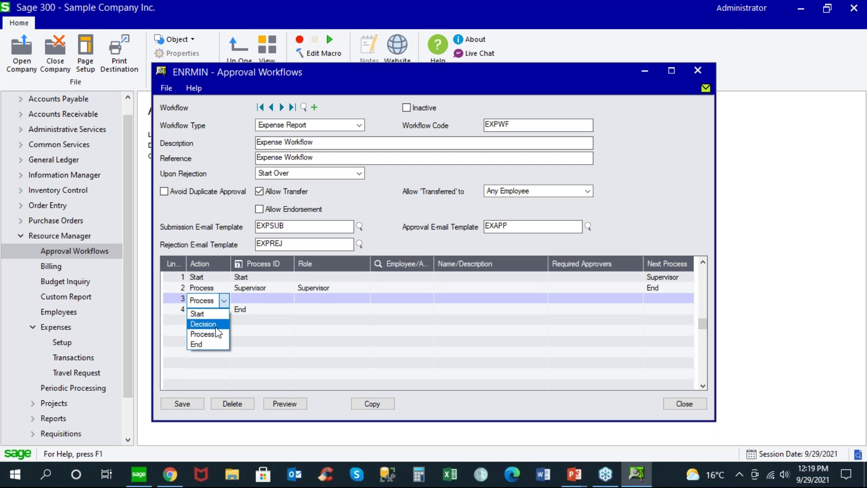
pyautogui.click(216, 325)
pyautogui.click(256, 299)
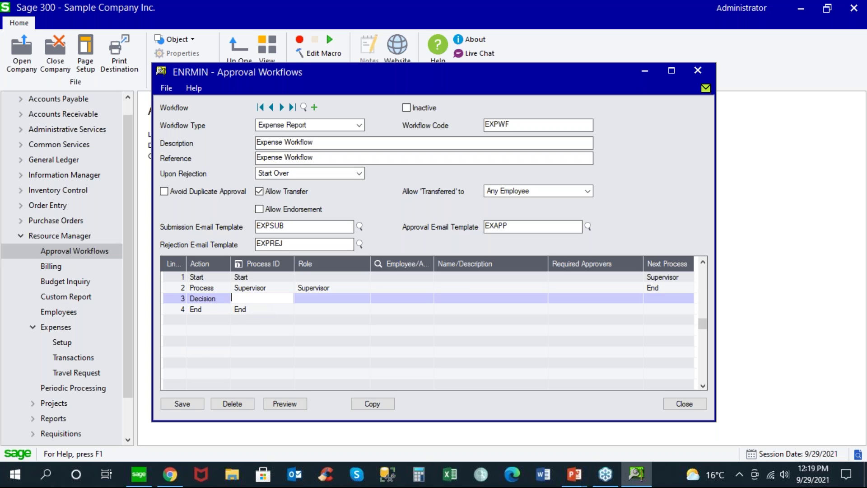
pyautogui.click(240, 267)
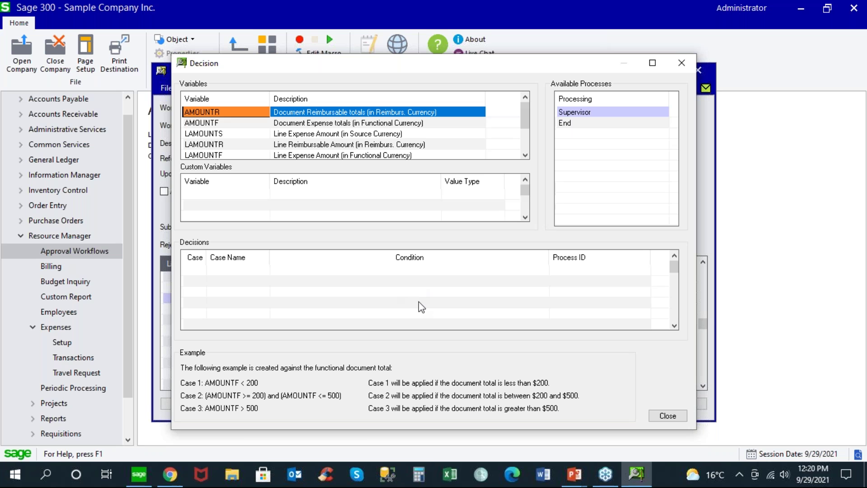
pyautogui.click(668, 414)
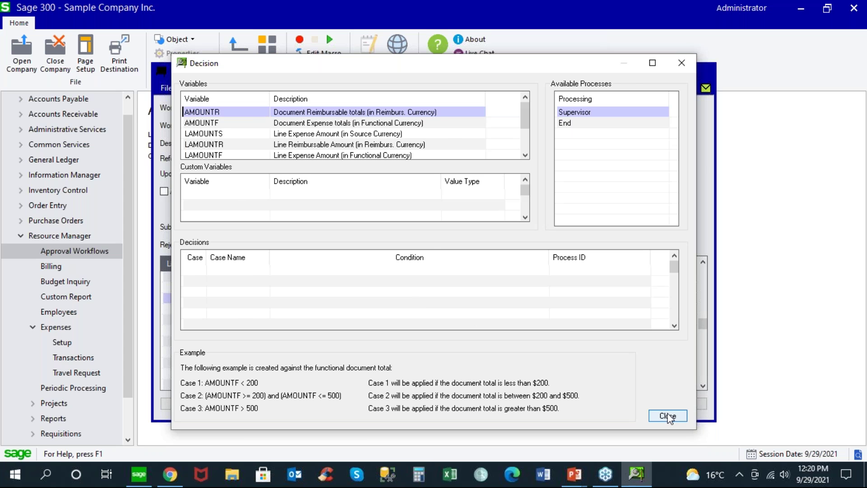
pyautogui.click(183, 300)
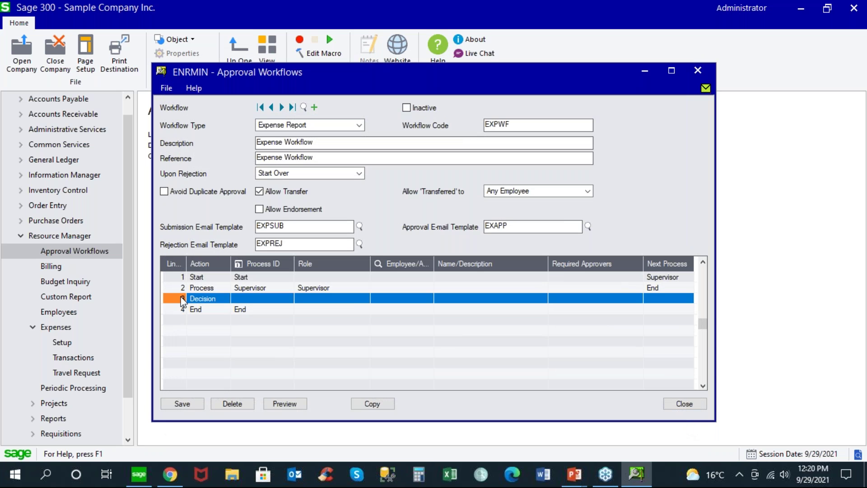
# Step: Delete the Decision line, note templates EXPSUB, EXPREJ and EXAPP, close the workflow, and open E-mail Templates
pyautogui.press('Delete')
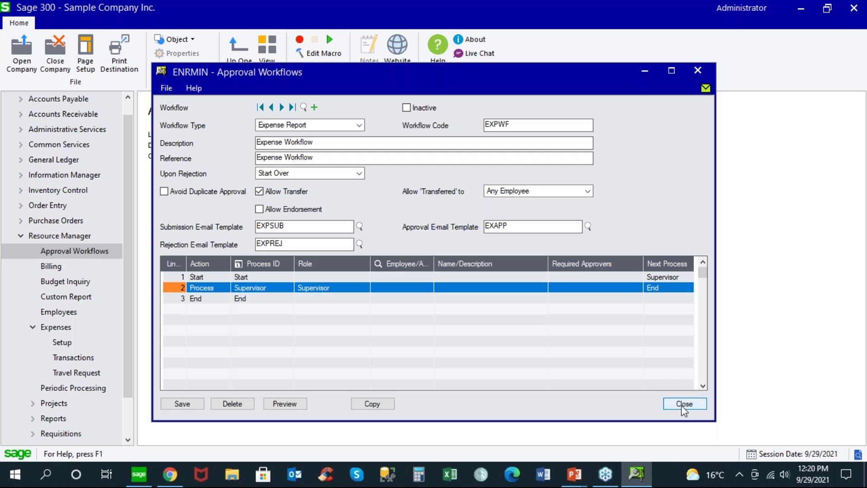
pyautogui.moveTo(285, 225); pyautogui.dragTo(248, 220)
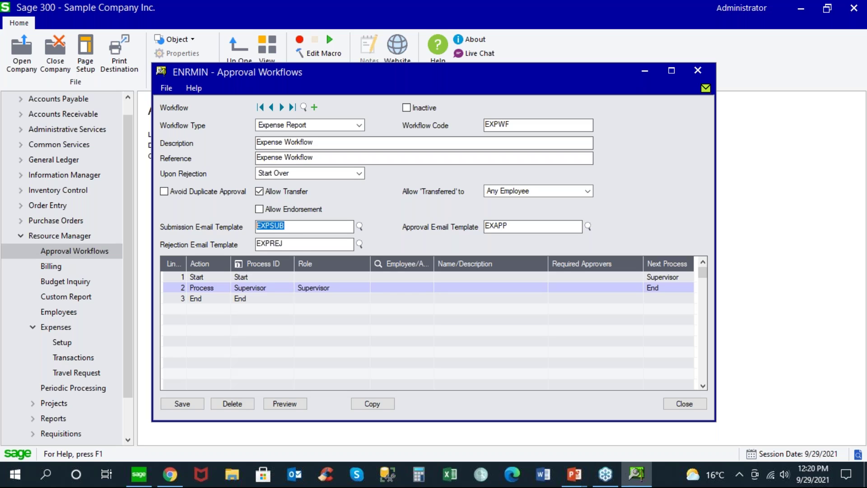
pyautogui.moveTo(299, 244); pyautogui.dragTo(246, 244)
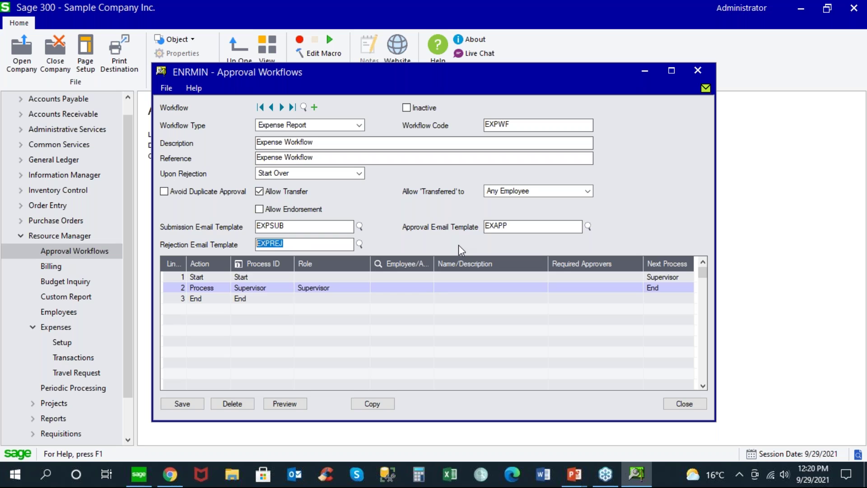
pyautogui.moveTo(513, 226); pyautogui.dragTo(464, 224)
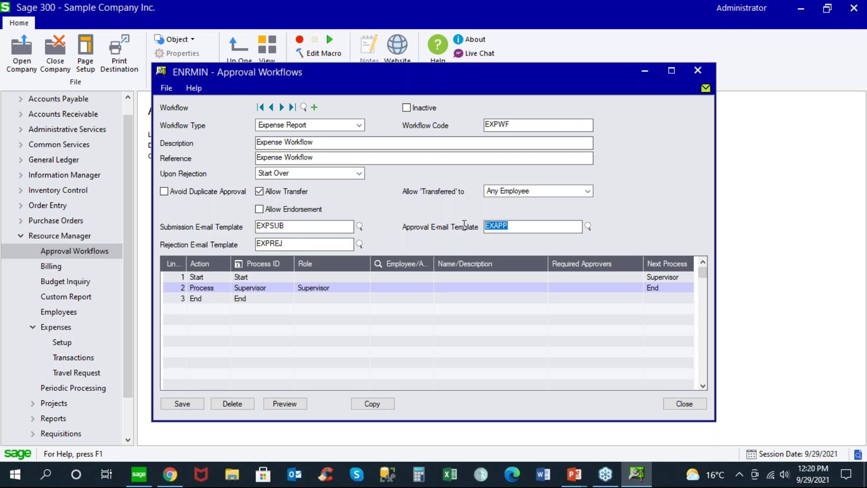
pyautogui.click(686, 404)
pyautogui.doubleClick(251, 205)
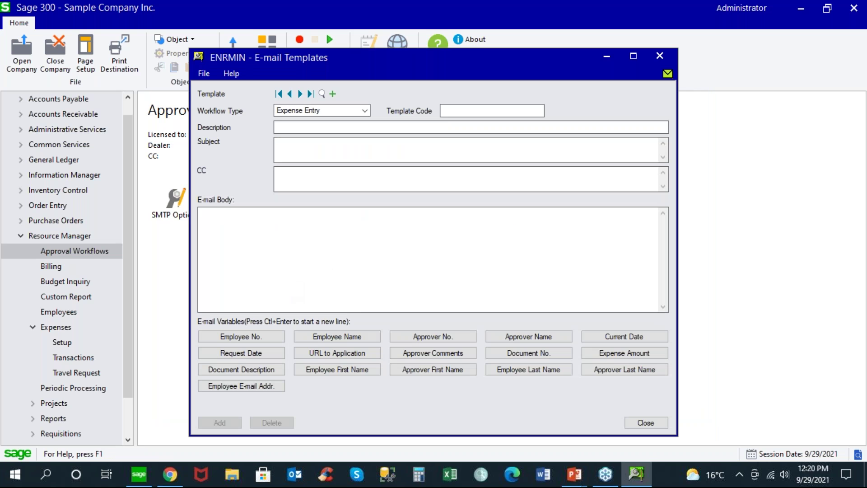
# Step: Review the EXAPP, EXPREJ and EXPSUB templates and their approver, [EVDOC], [NOTES] and [URL] placeholders
pyautogui.click(300, 93)
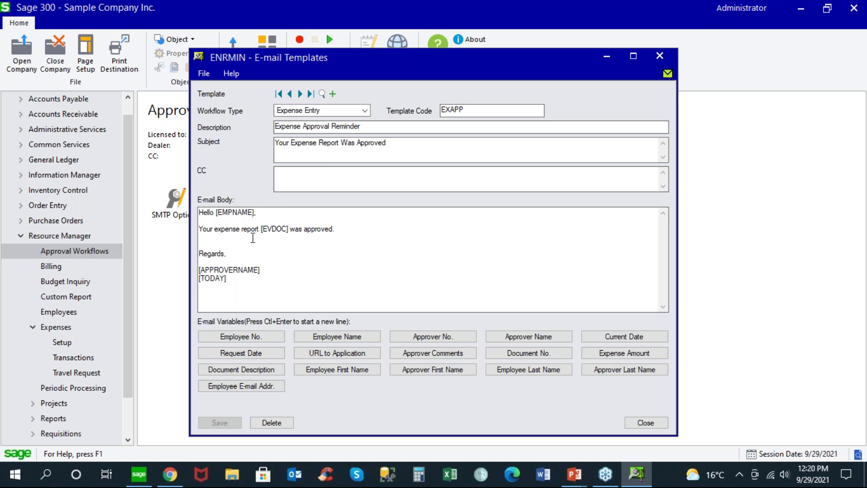
pyautogui.moveTo(258, 270); pyautogui.dragTo(229, 270)
pyautogui.moveTo(262, 229); pyautogui.dragTo(298, 225)
pyautogui.click(300, 94)
pyautogui.moveTo(385, 229); pyautogui.dragTo(418, 226)
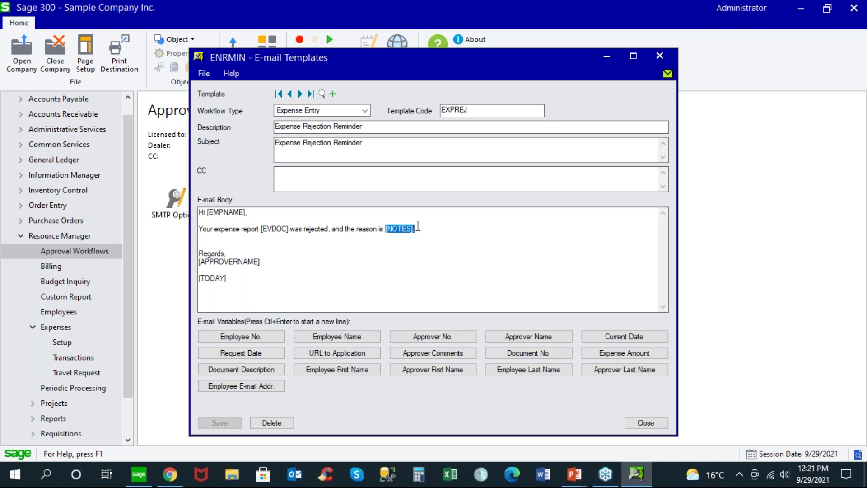
pyautogui.click(300, 94)
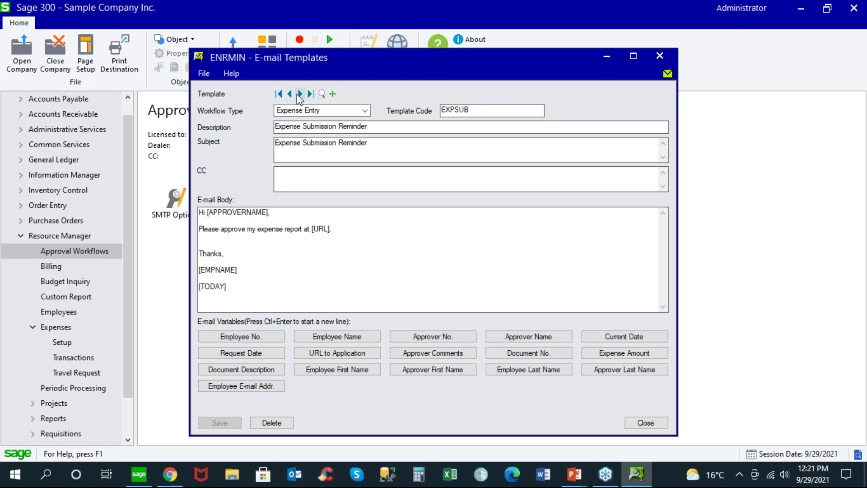
pyautogui.moveTo(310, 228); pyautogui.dragTo(335, 232)
# Step: Close E-mail Templates, collapse Expenses, and switch to the ESS Portal in Chrome
pyautogui.click(645, 424)
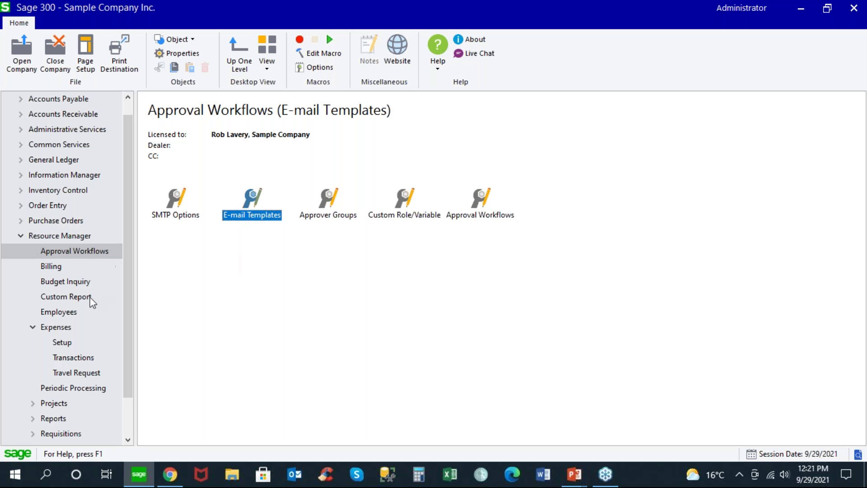
pyautogui.click(30, 327)
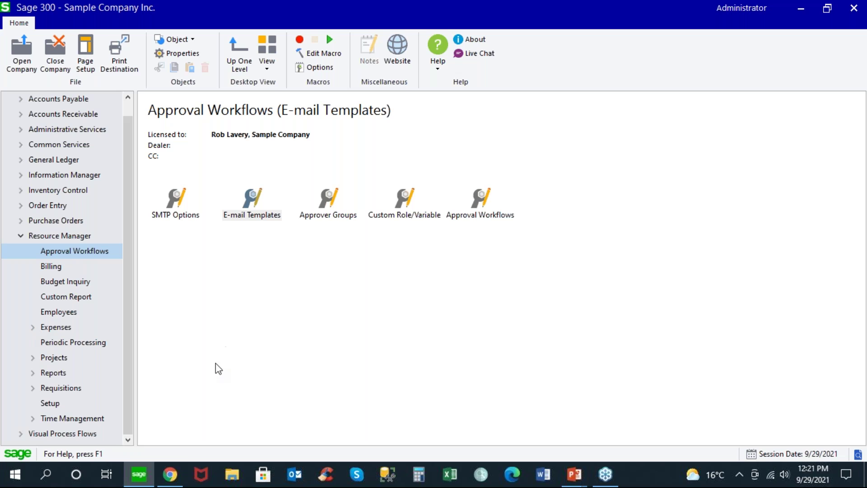
pyautogui.click(171, 475)
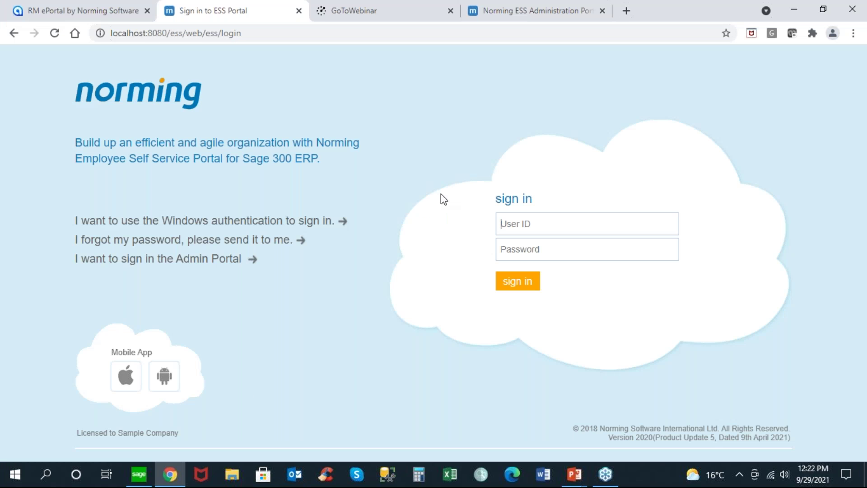
# Step: Enter the employee's user ID and password, try signing in, and dismiss the incorrect-login error
pyautogui.click(105, 13)
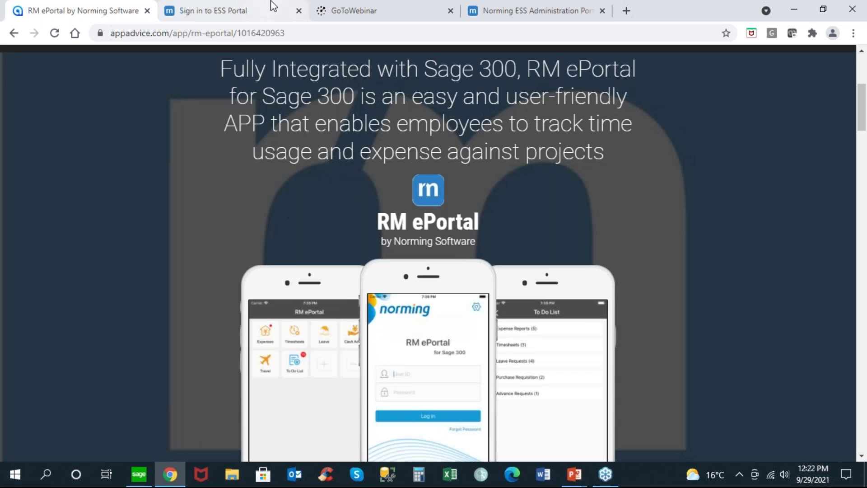
pyautogui.click(248, 10)
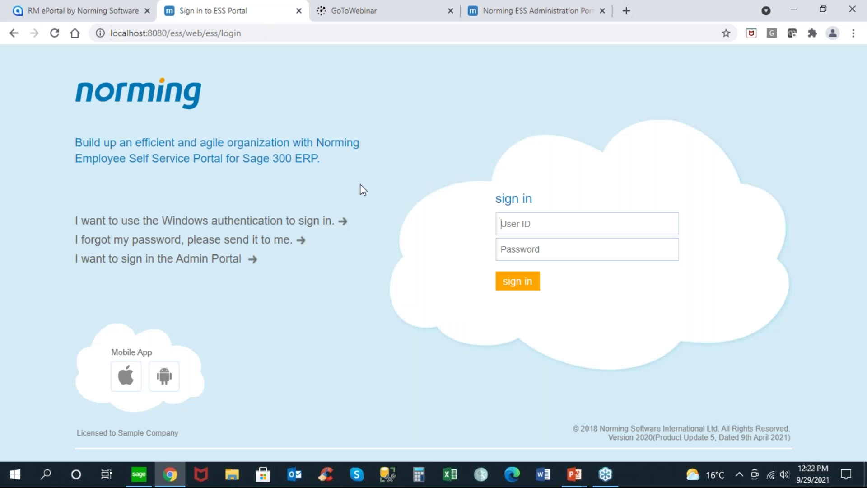
pyautogui.write('10')
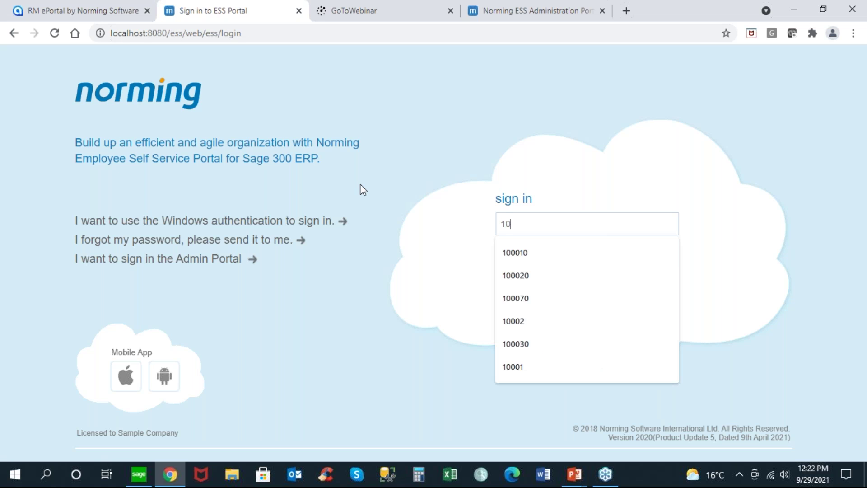
pyautogui.write('002')
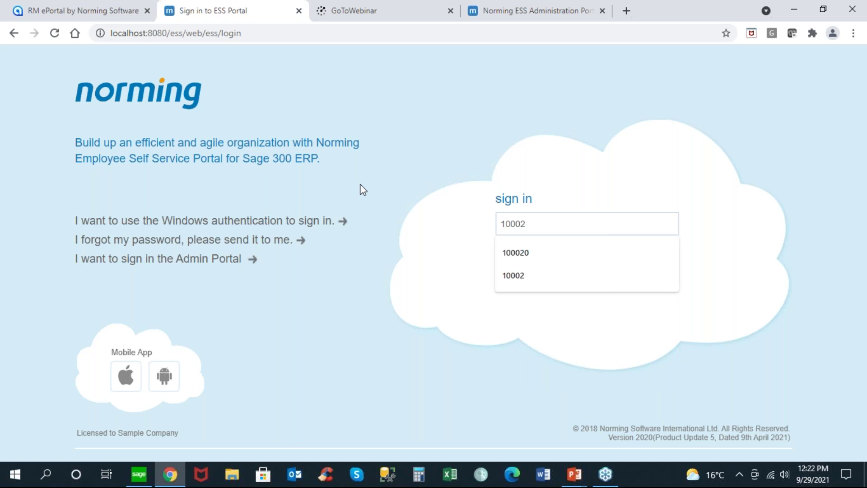
pyautogui.press('BackSpace')
pyautogui.press('BackSpace')
pyautogui.write('2')
pyautogui.press('Tab')
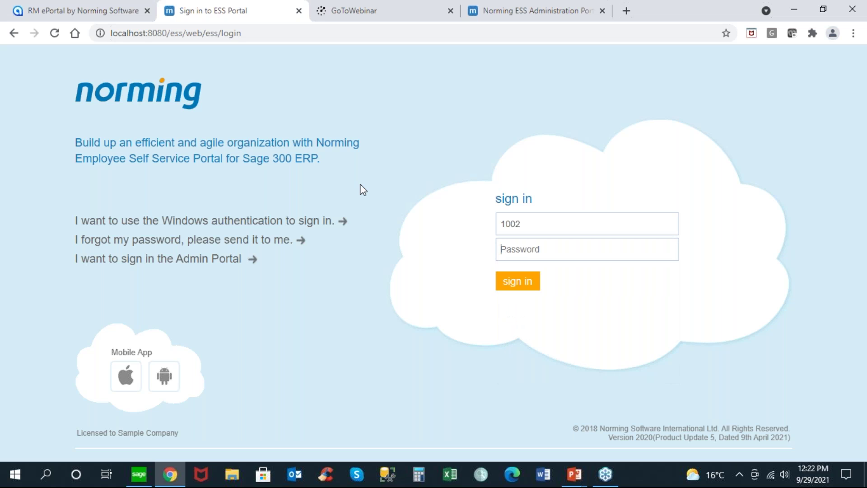
pyautogui.press('Return')
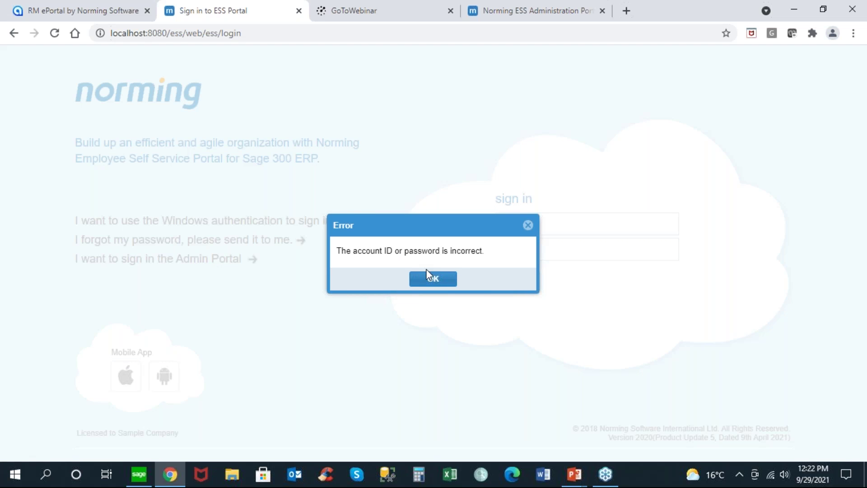
pyautogui.click(433, 280)
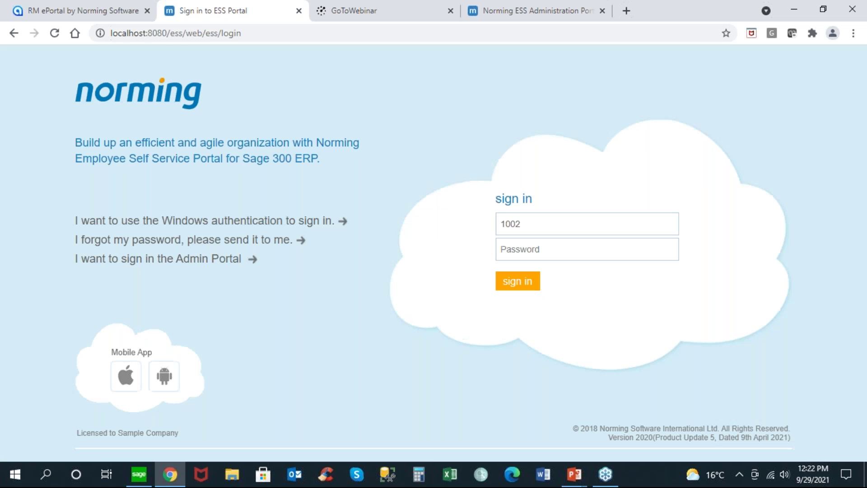
# Step: Correct the user ID and sign in to reach the ESS Portal home page
pyautogui.click(516, 223)
pyautogui.write('0')
pyautogui.moveTo(541, 227); pyautogui.dragTo(489, 222)
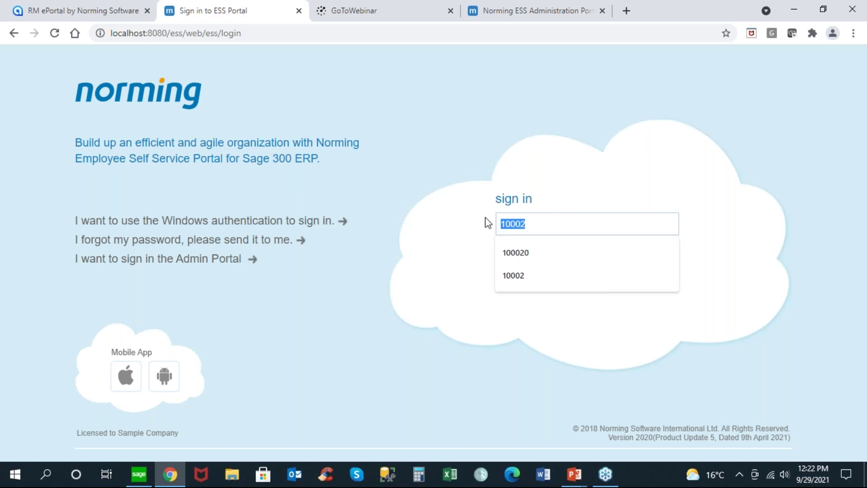
pyautogui.click(534, 222)
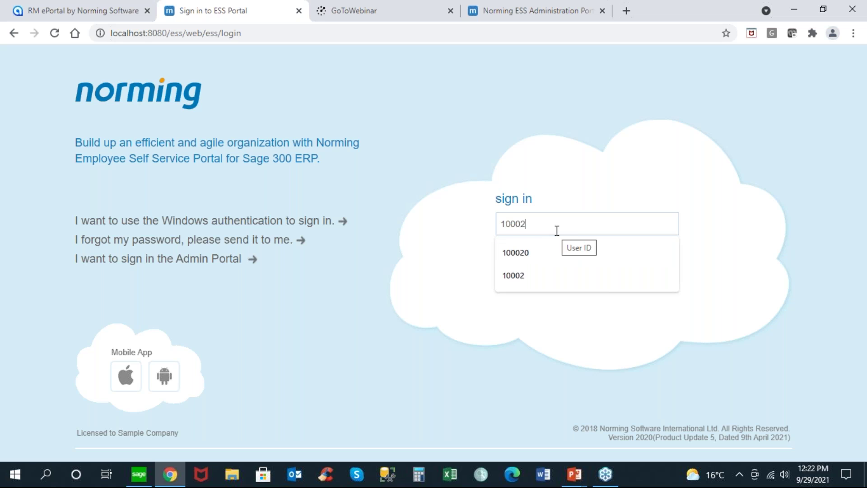
pyautogui.press('Tab')
pyautogui.press('Return')
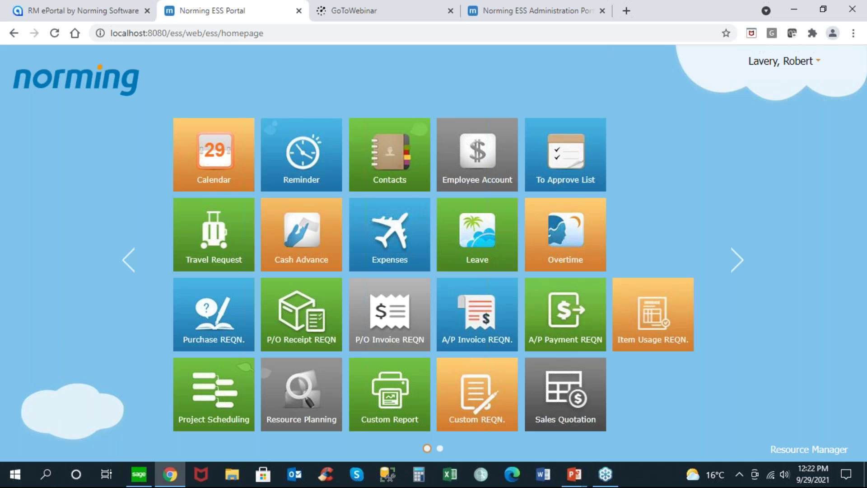
# Step: Open Expenses and browse Posted, Approved, Awaiting Approval, Rejected, then Open entries, ending on EV000039
pyautogui.click(388, 241)
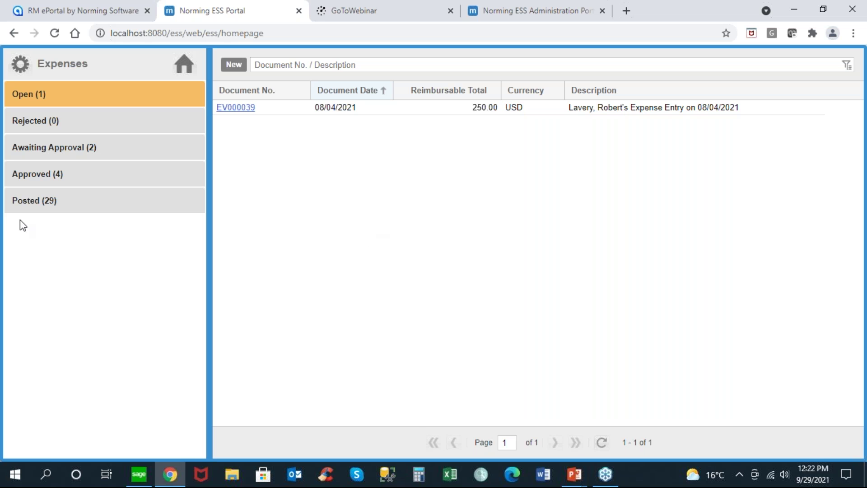
pyautogui.click(29, 202)
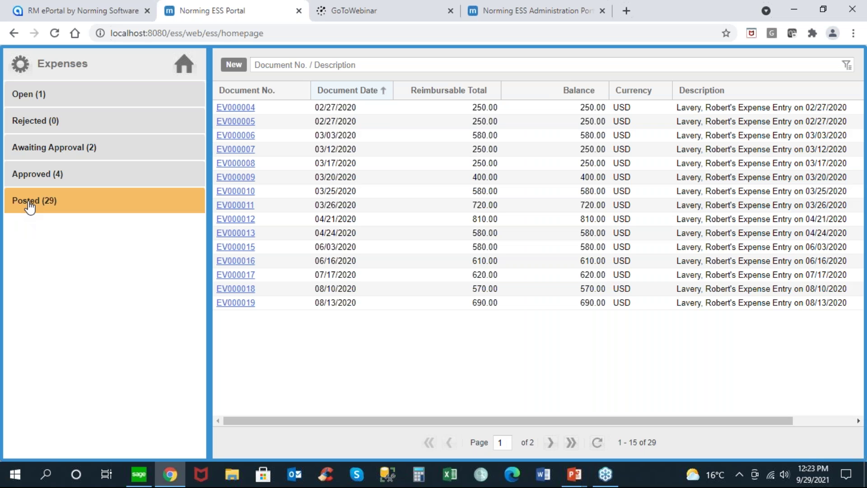
pyautogui.click(32, 178)
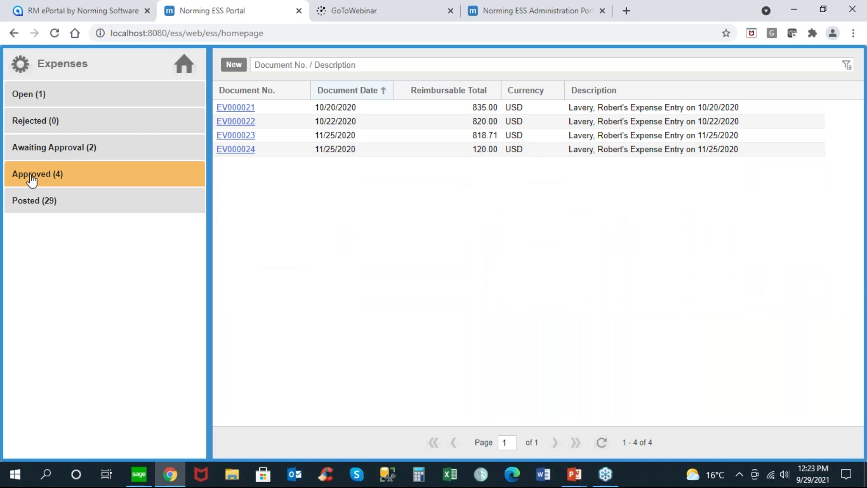
pyautogui.click(43, 151)
pyautogui.click(38, 121)
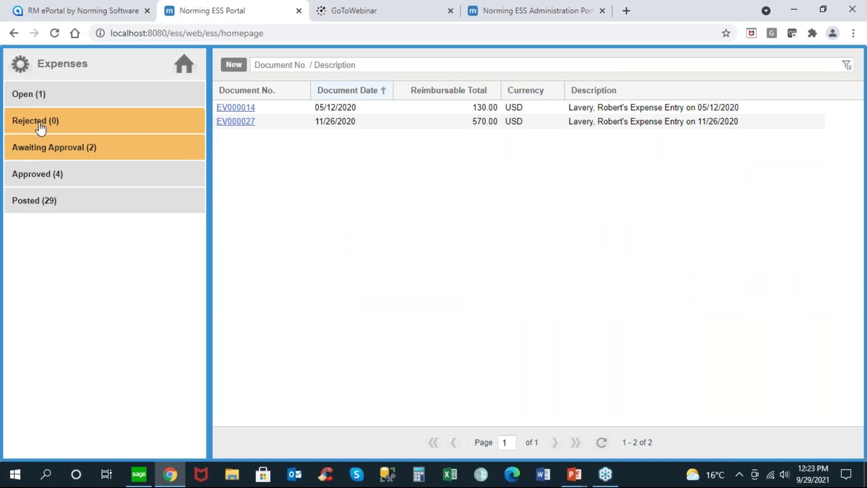
pyautogui.click(30, 97)
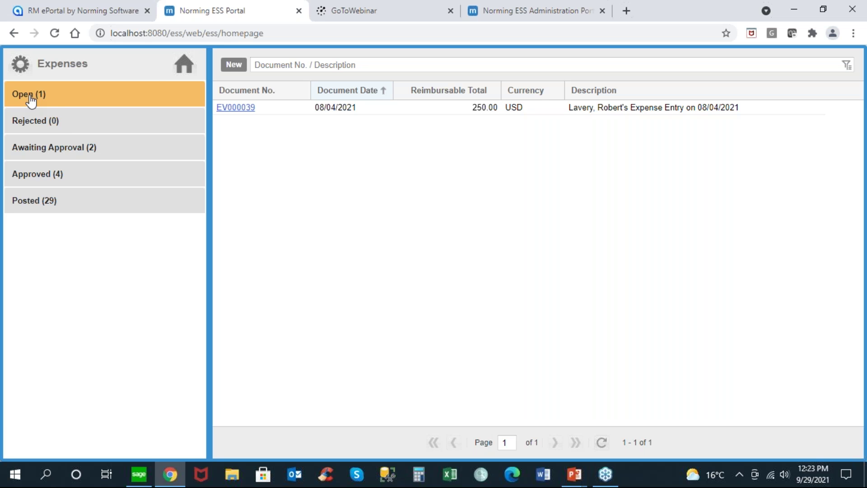
# Step: Start a new expense entry and set the AIR line to 450.00 with comment 'Conference in Chicago'
pyautogui.click(234, 64)
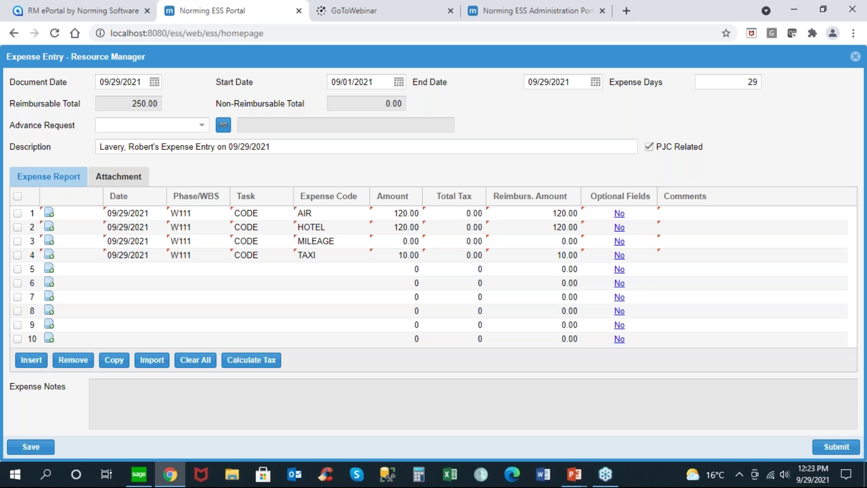
pyautogui.click(314, 289)
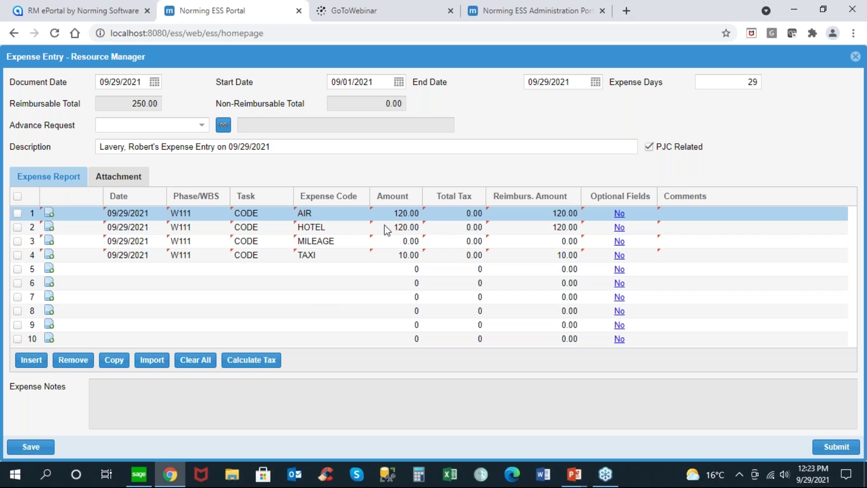
pyautogui.click(398, 213)
pyautogui.doubleClick(405, 214)
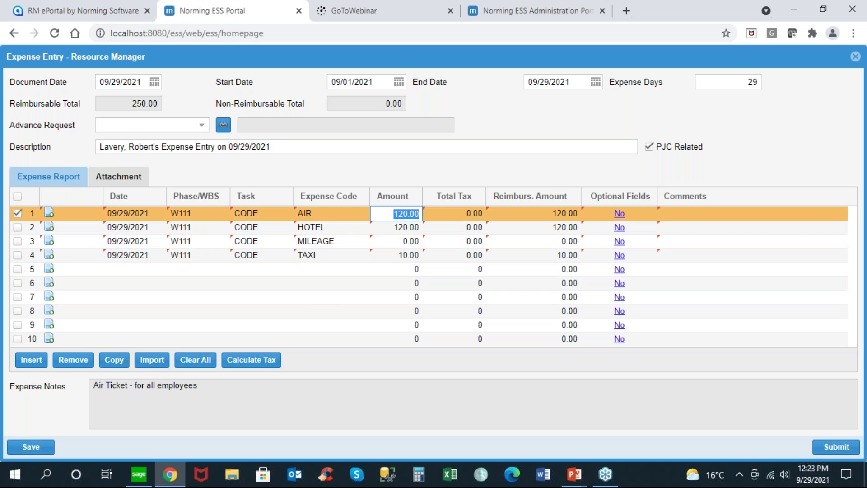
pyautogui.write('450')
pyautogui.press('Tab')
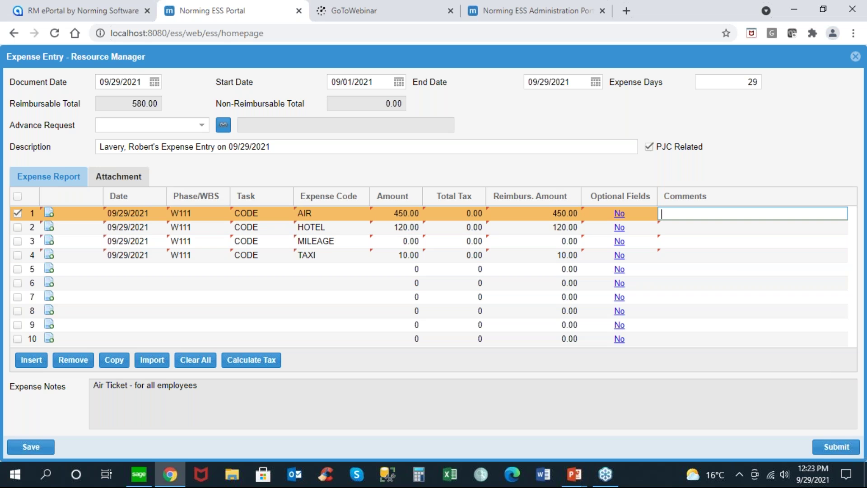
pyautogui.write('Conference in Chc')
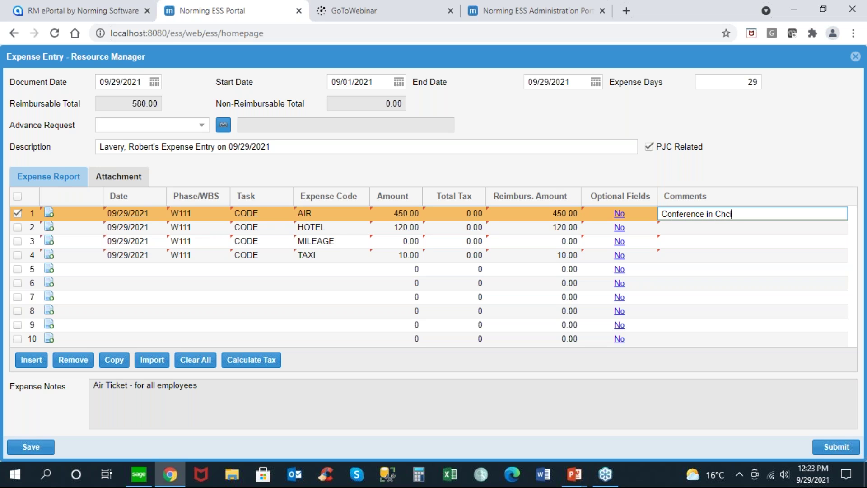
pyautogui.press('BackSpace')
pyautogui.write('icago')
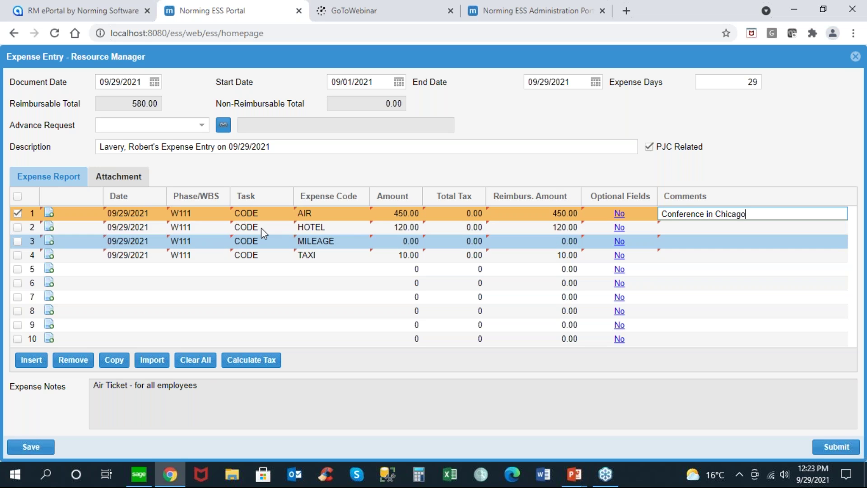
# Step: Set HOTEL to 360.00 ('Hilton Hotel in Rosemont') and TAXI to 45.00 ('Airport to Hotel')
pyautogui.click(383, 224)
pyautogui.write('360')
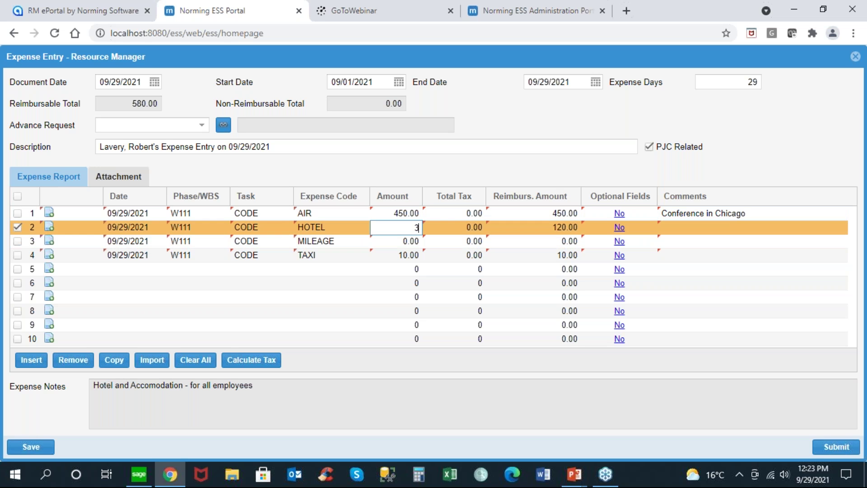
pyautogui.press('Tab')
pyautogui.press('Tab')
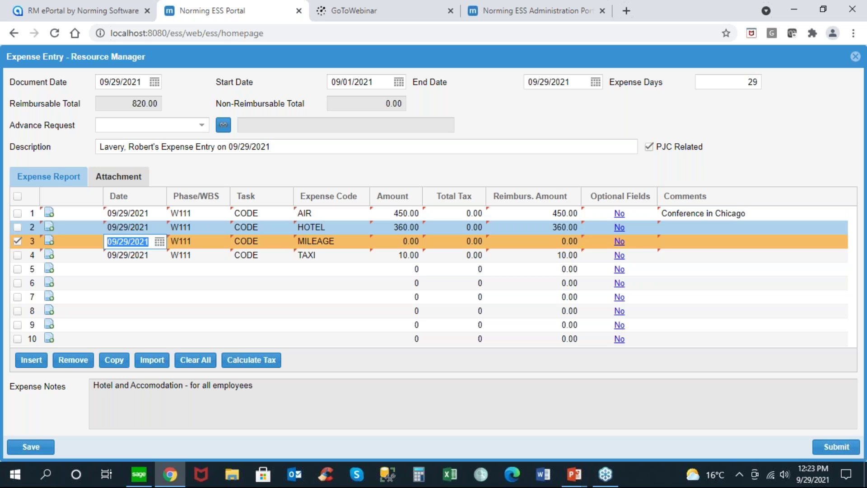
pyautogui.click(699, 227)
pyautogui.write('Hilton Hotel in')
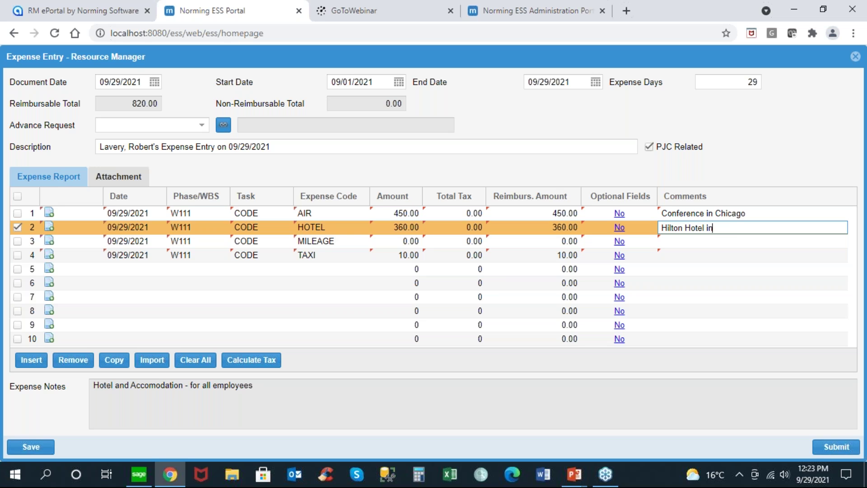
pyautogui.write(' Rosemont')
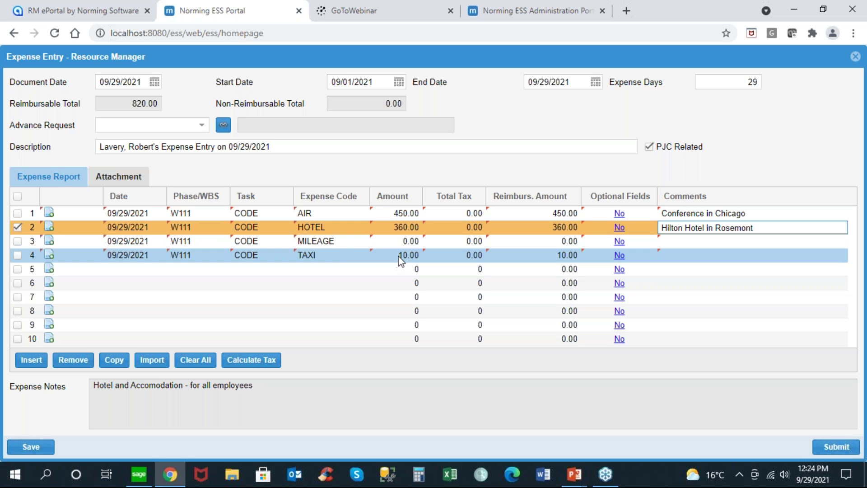
pyautogui.click(400, 256)
pyautogui.write('45')
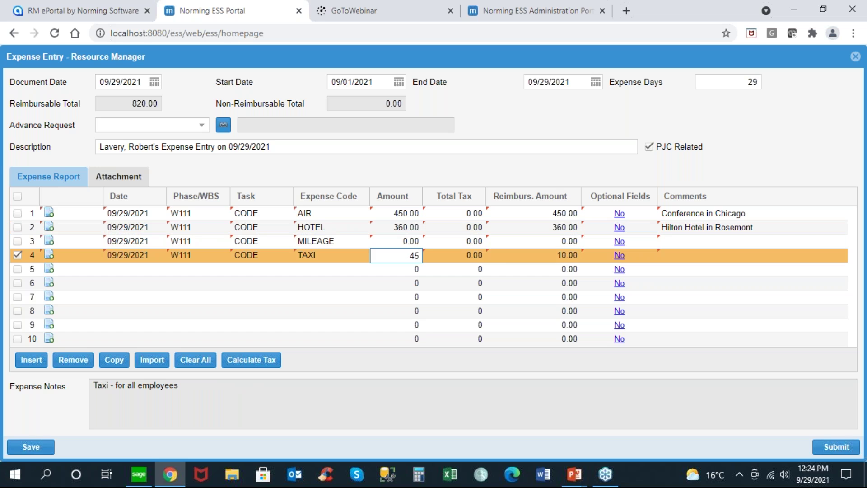
pyautogui.press('Tab')
pyautogui.write('Airport to Hotel')
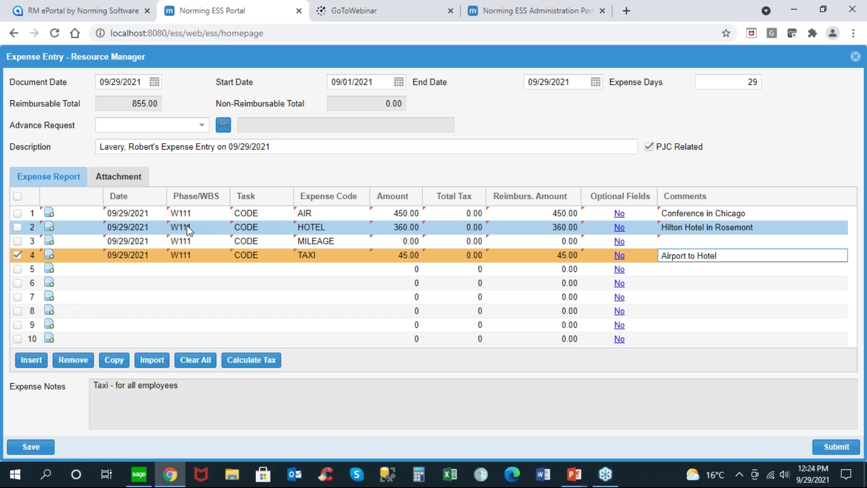
# Step: Attach the FOLIODETE file from Downloads to the hotel line with the note 'Hilton Hotel'
pyautogui.click(50, 228)
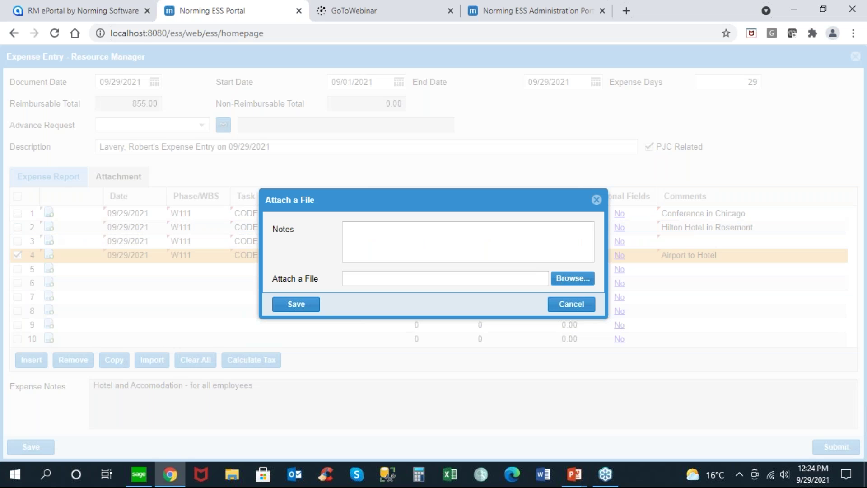
pyautogui.click(363, 229)
pyautogui.write('H')
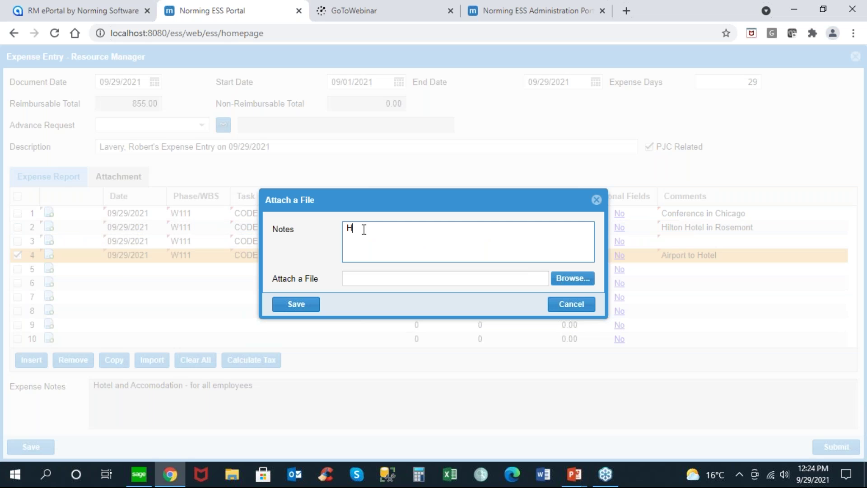
pyautogui.write('ilton Hotel')
pyautogui.click(573, 279)
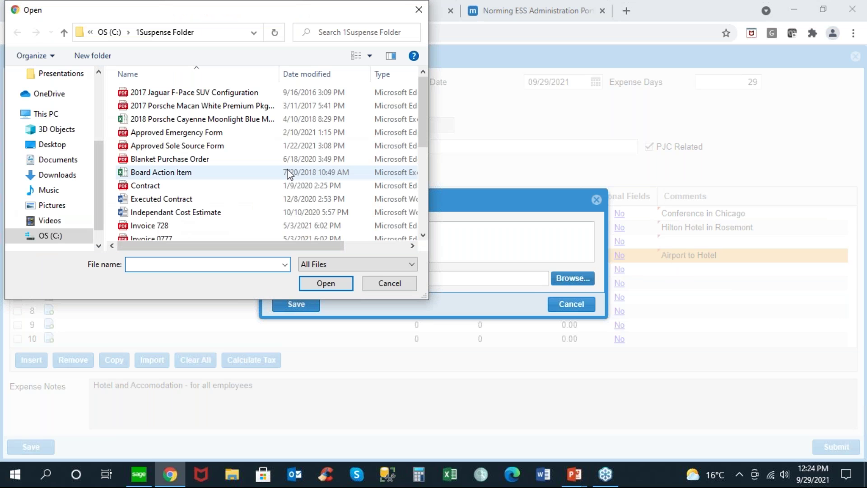
pyautogui.click(70, 176)
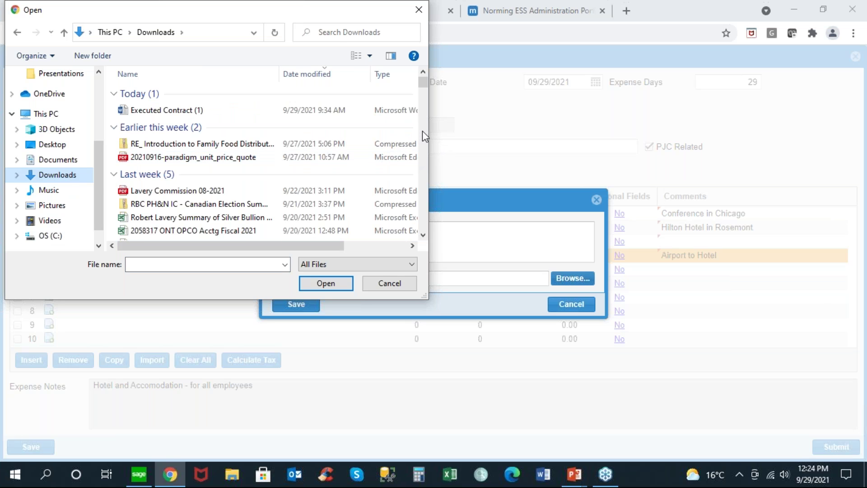
pyautogui.moveTo(424, 84); pyautogui.dragTo(428, 152)
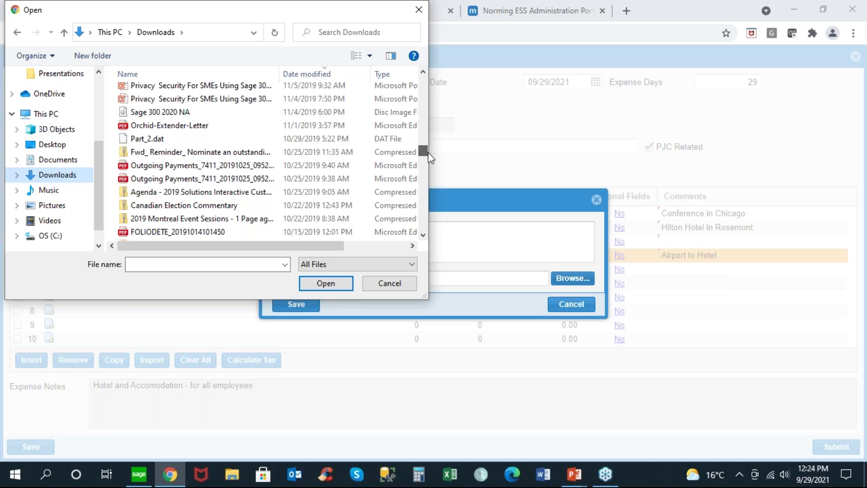
pyautogui.click(183, 232)
pyautogui.doubleClick(183, 231)
pyautogui.click(284, 306)
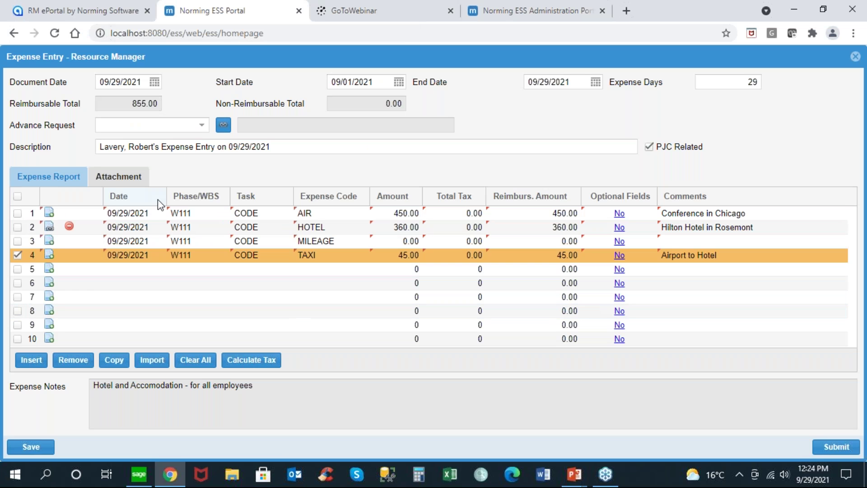
# Step: Attach Change_ETIR_3-Oct-19.pdf to the AIR line noted 'Airfare Receipt', then review the attachment list
pyautogui.click(67, 216)
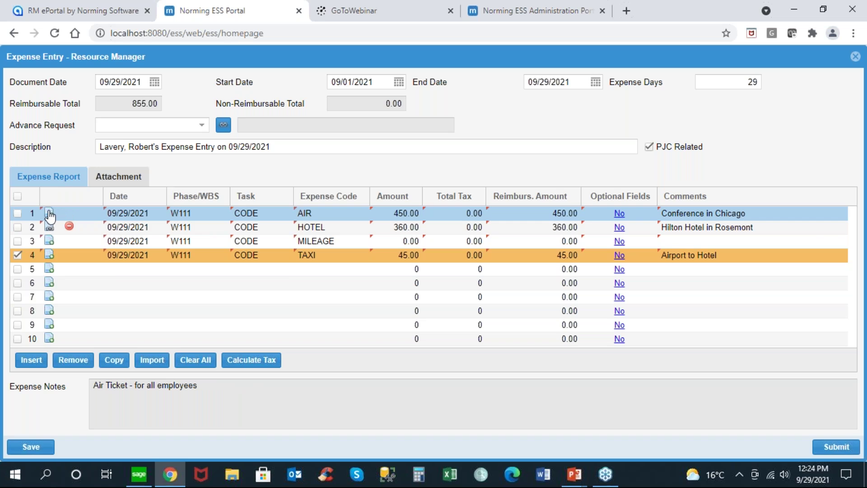
pyautogui.click(48, 212)
pyautogui.click(371, 225)
pyautogui.write('Airfare Receipt')
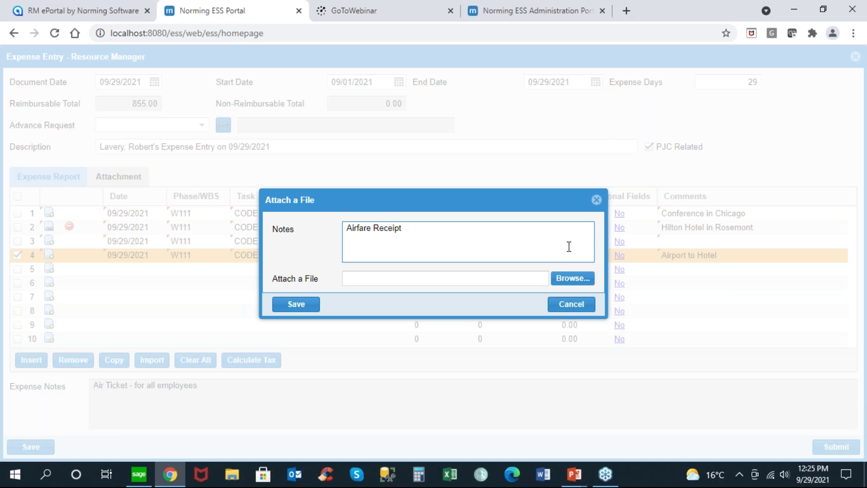
pyautogui.click(572, 278)
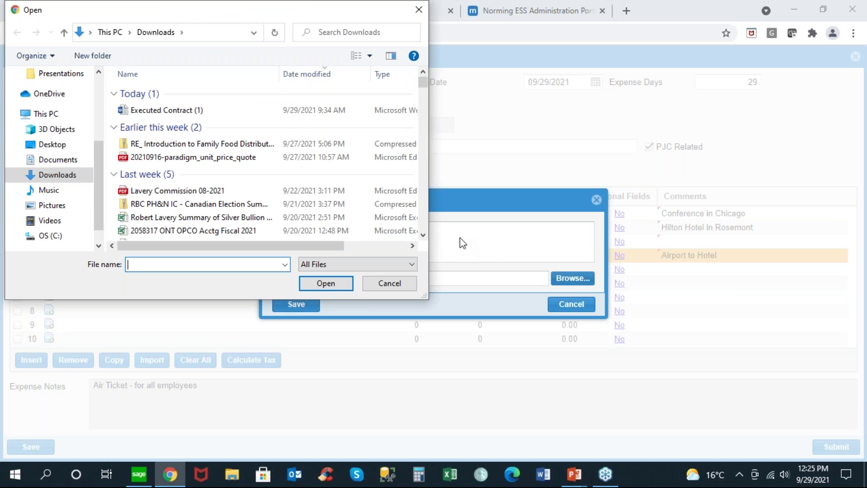
pyautogui.moveTo(424, 86); pyautogui.dragTo(428, 154)
pyautogui.click(424, 104)
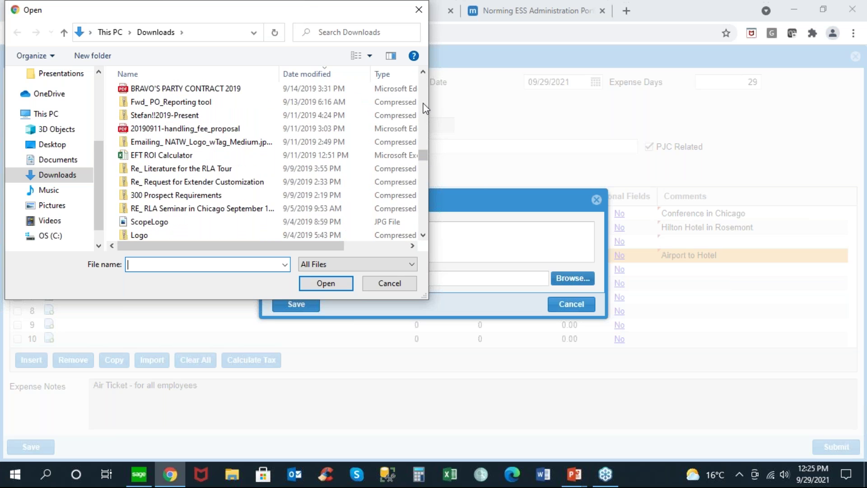
pyautogui.click(424, 104)
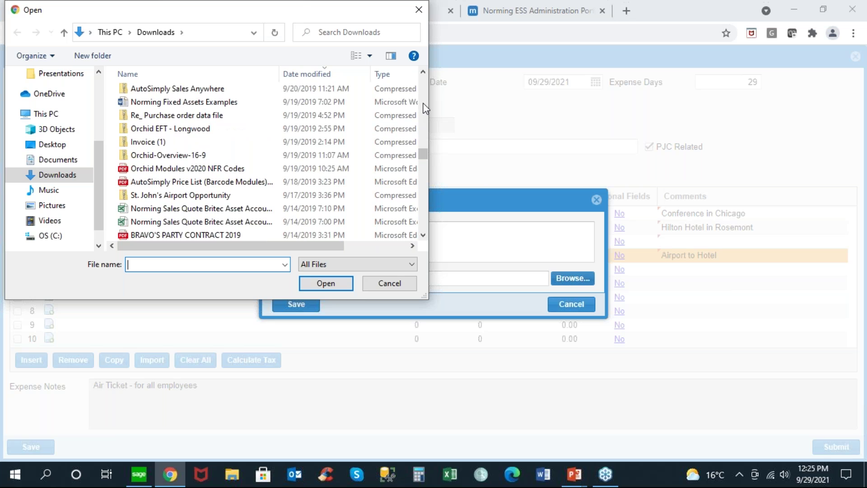
pyautogui.click(425, 93)
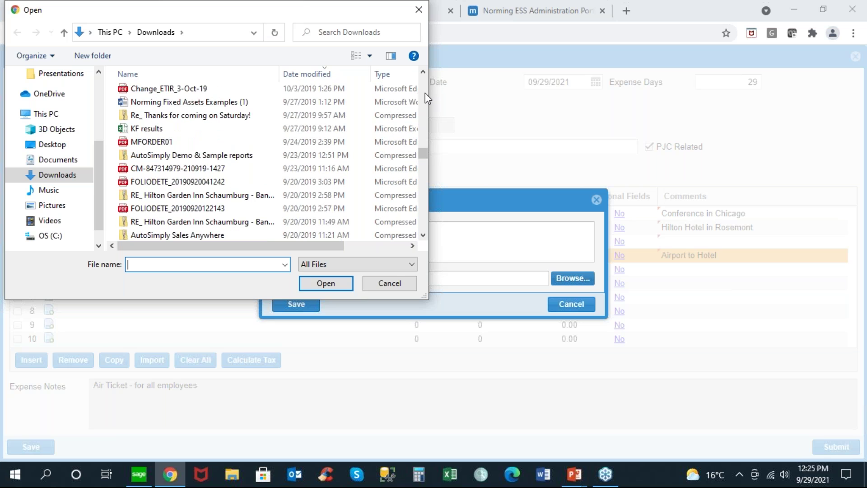
pyautogui.doubleClick(148, 88)
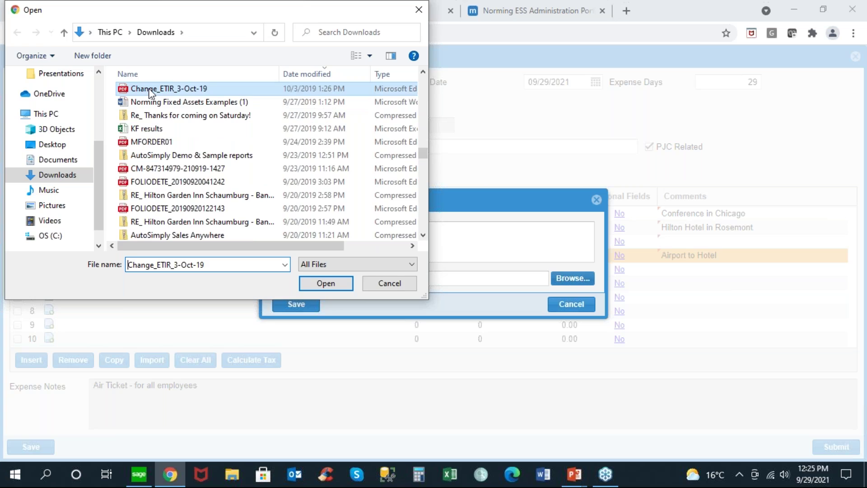
pyautogui.click(306, 305)
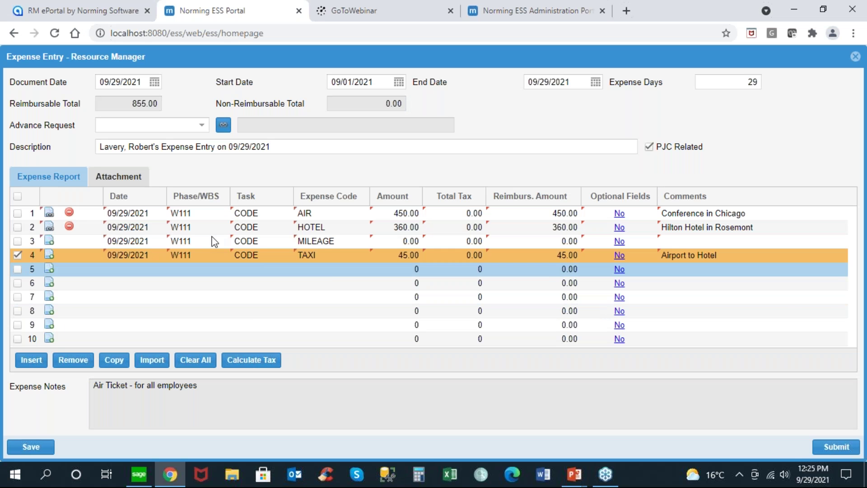
pyautogui.click(129, 178)
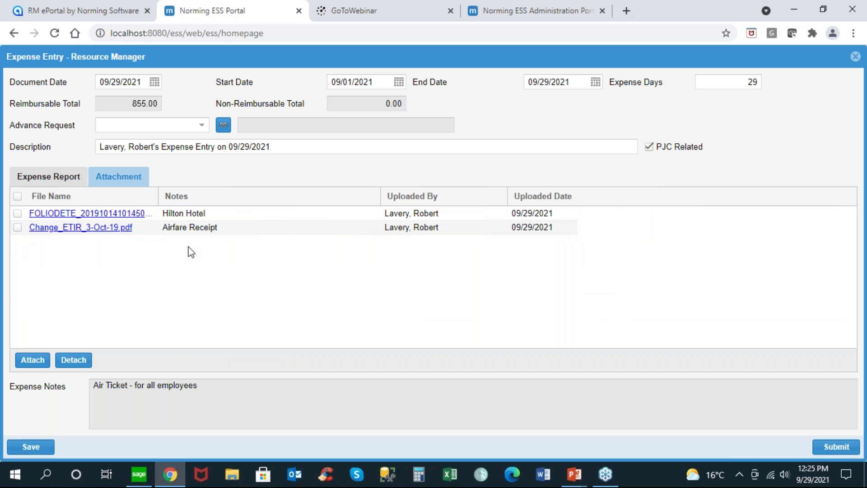
# Step: Calculate tax on the lines (AIR 37.13, HOTEL 29.70, TAXI 3.71) and save the 925.54 report
pyautogui.click(69, 183)
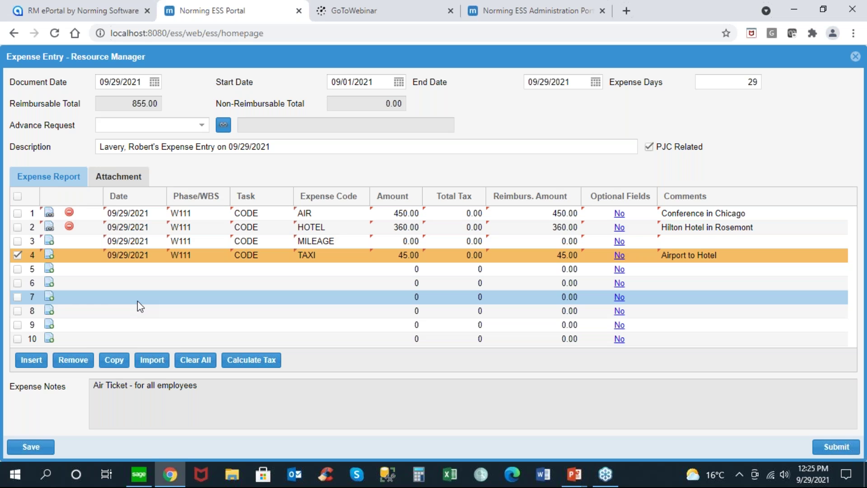
pyautogui.click(152, 360)
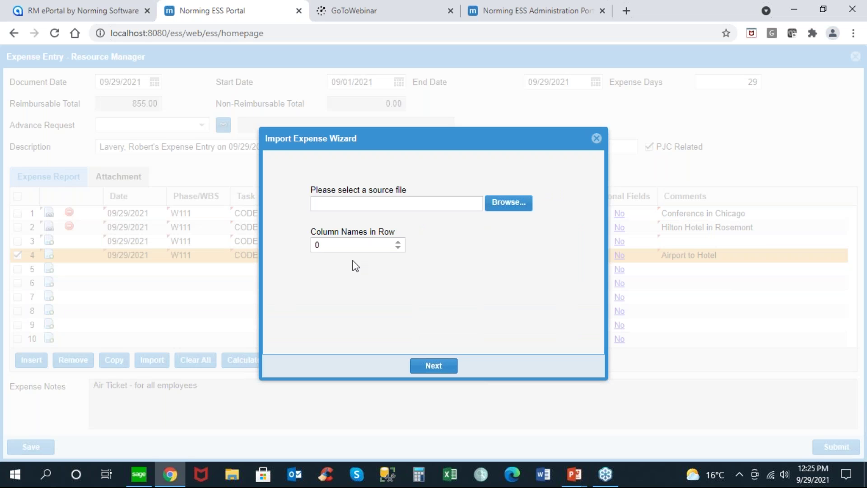
pyautogui.click(597, 138)
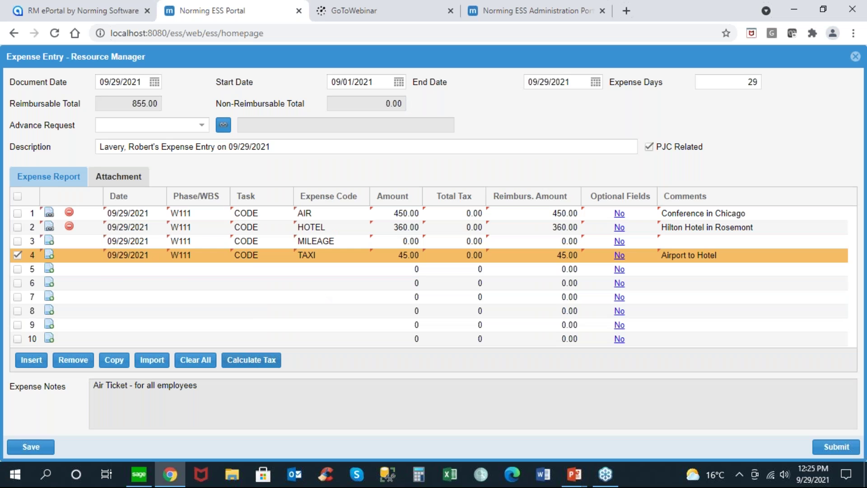
pyautogui.click(246, 365)
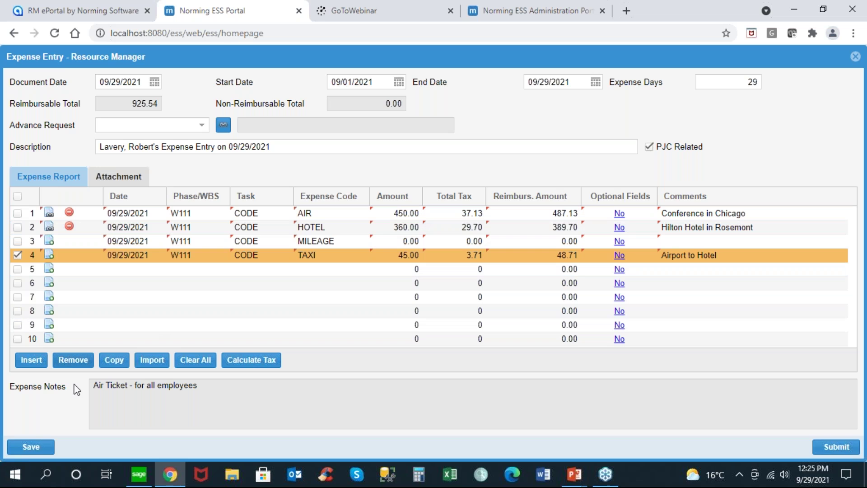
pyautogui.click(28, 446)
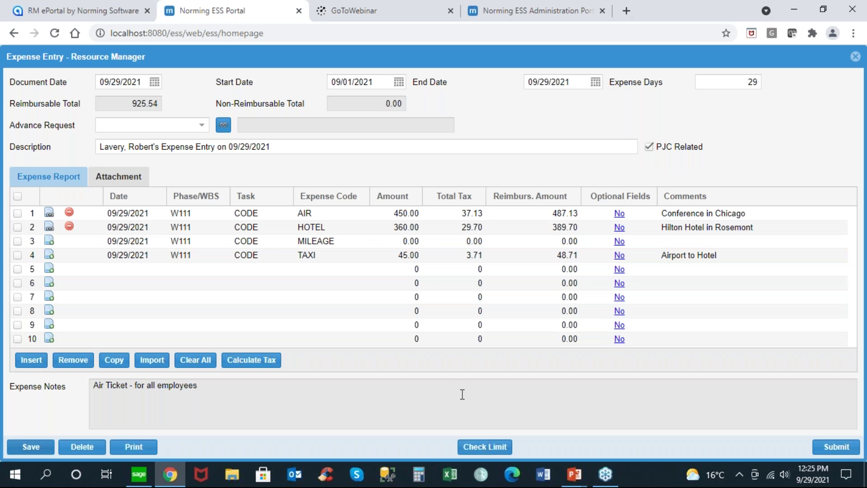
pyautogui.click(484, 447)
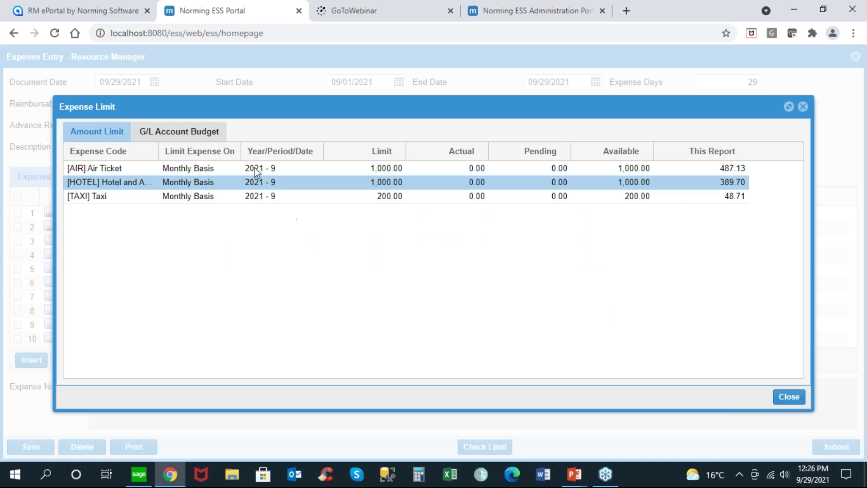
pyautogui.click(172, 138)
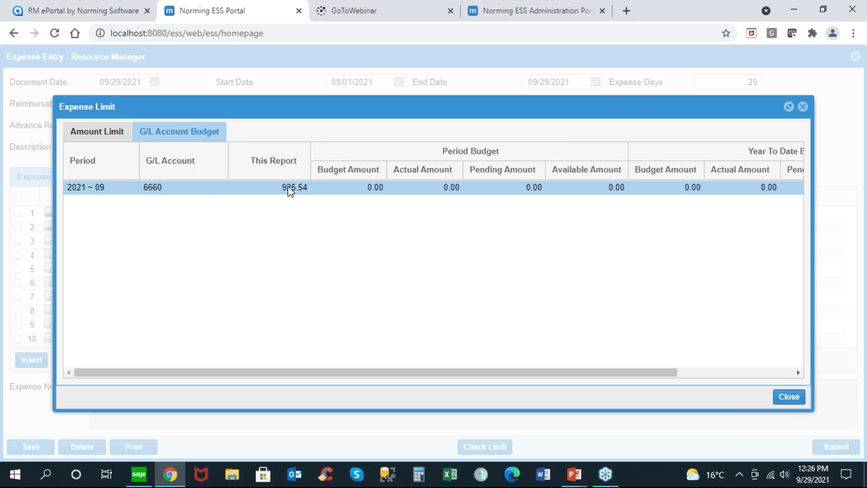
pyautogui.click(118, 132)
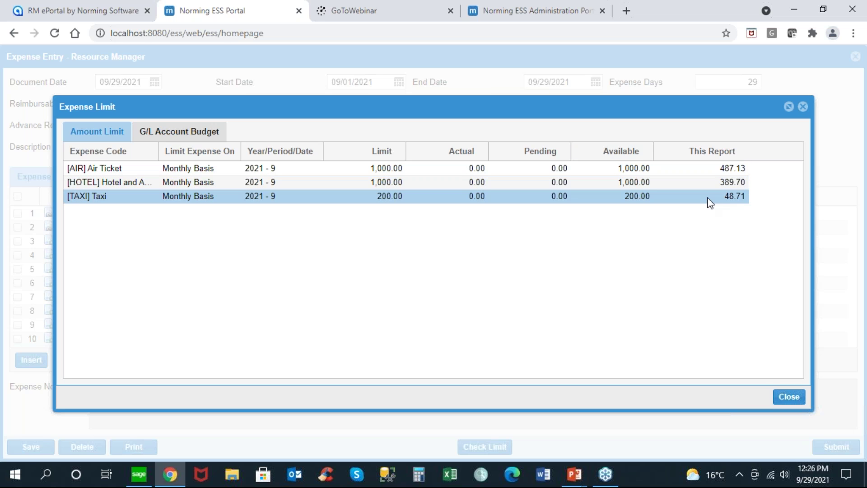
pyautogui.click(789, 397)
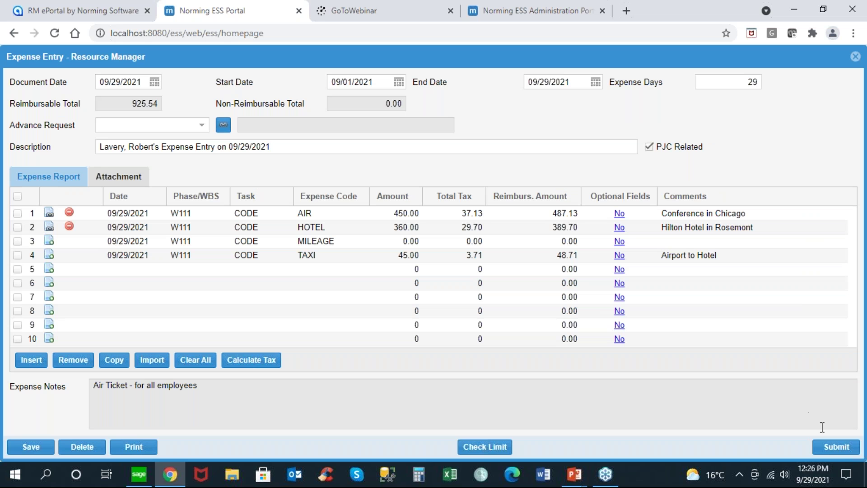
# Step: Submit the report, dismiss the invalid-task errors, and set lines 1 and 2 Task to REQUIREMENT
pyautogui.click(837, 447)
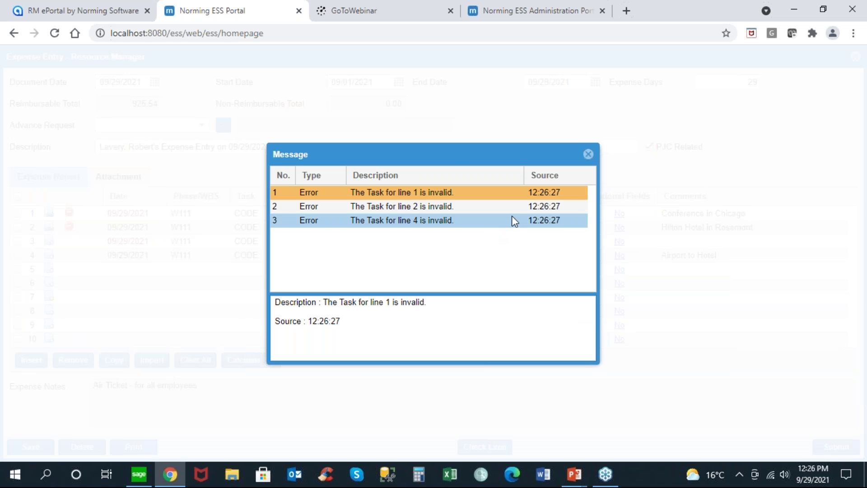
pyautogui.click(588, 155)
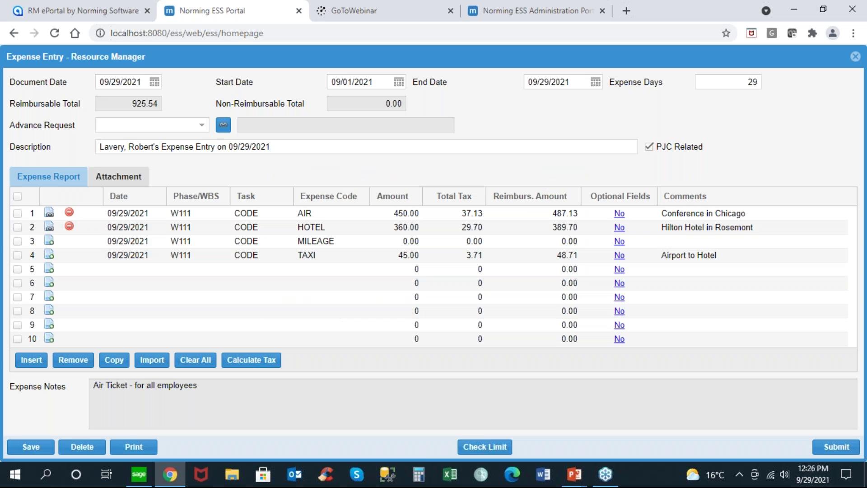
pyautogui.click(258, 212)
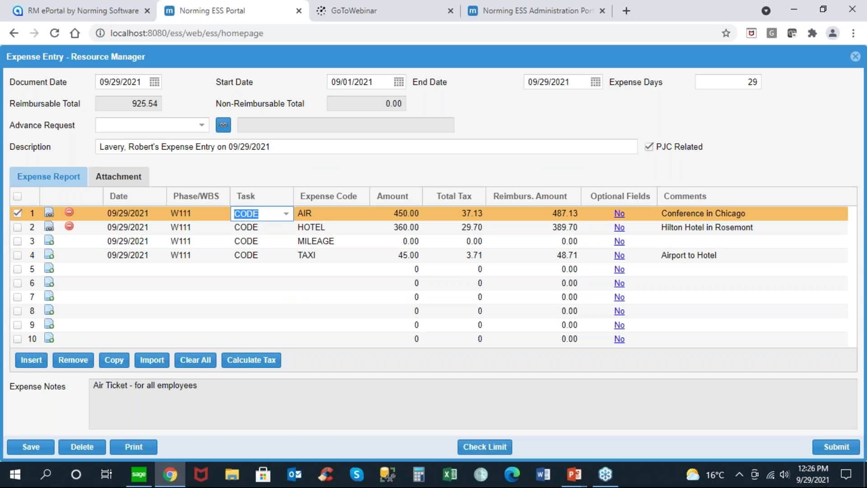
pyautogui.click(286, 214)
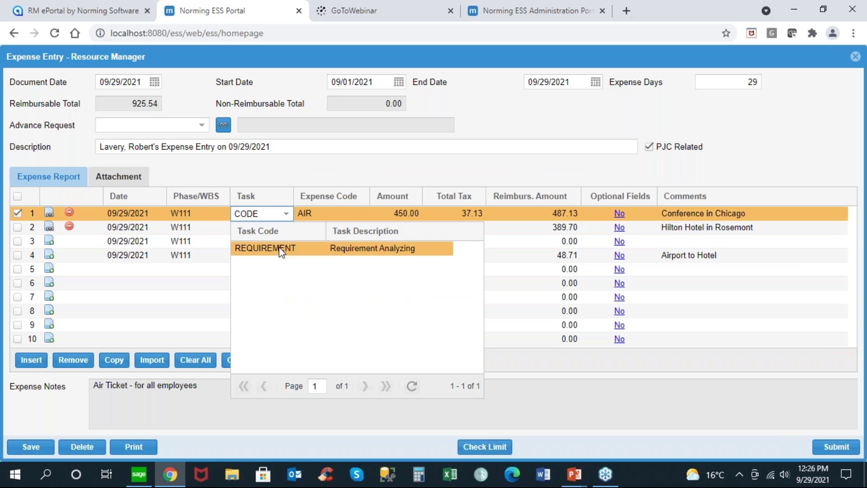
pyautogui.click(281, 250)
pyautogui.click(281, 228)
pyautogui.click(286, 228)
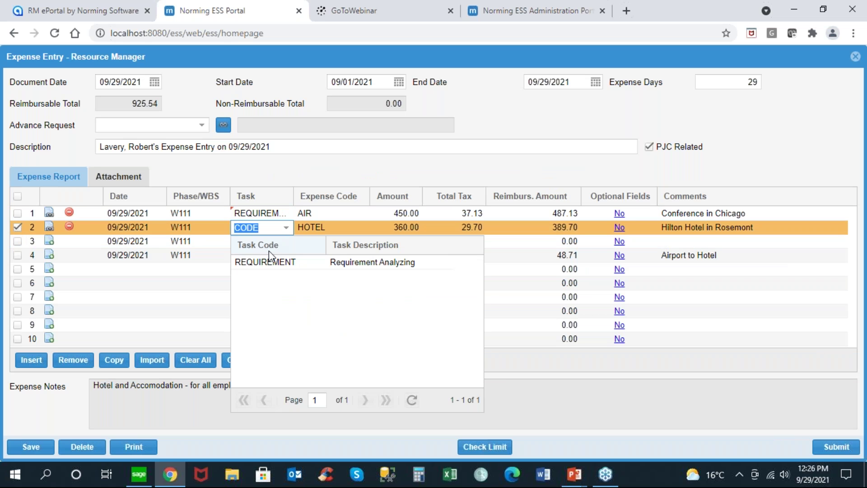
pyautogui.click(273, 262)
# Step: Set lines 3 and 4 Task to REQUIREMENT, then save and resubmit the report
pyautogui.click(287, 243)
pyautogui.click(286, 242)
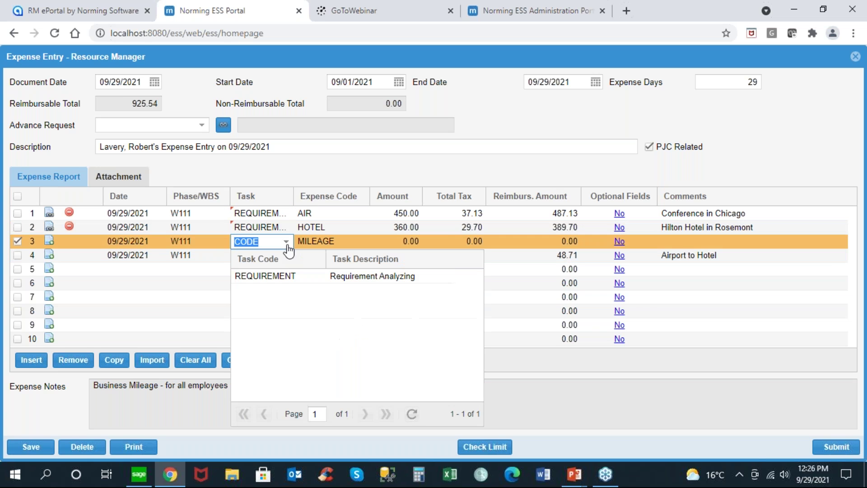
pyautogui.click(272, 276)
pyautogui.click(274, 256)
pyautogui.click(287, 256)
pyautogui.click(279, 291)
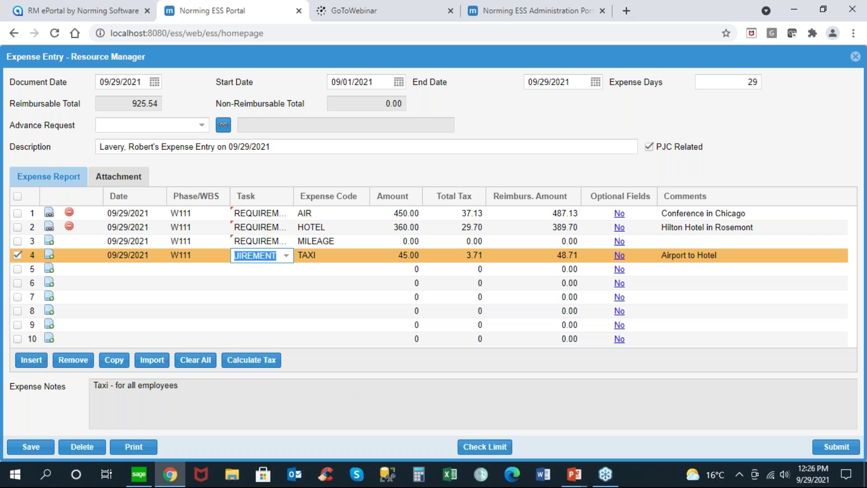
pyautogui.click(36, 448)
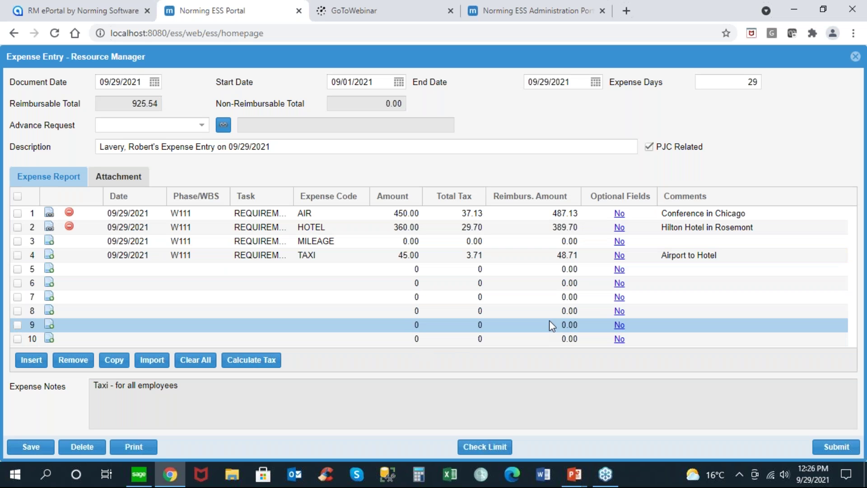
pyautogui.click(836, 447)
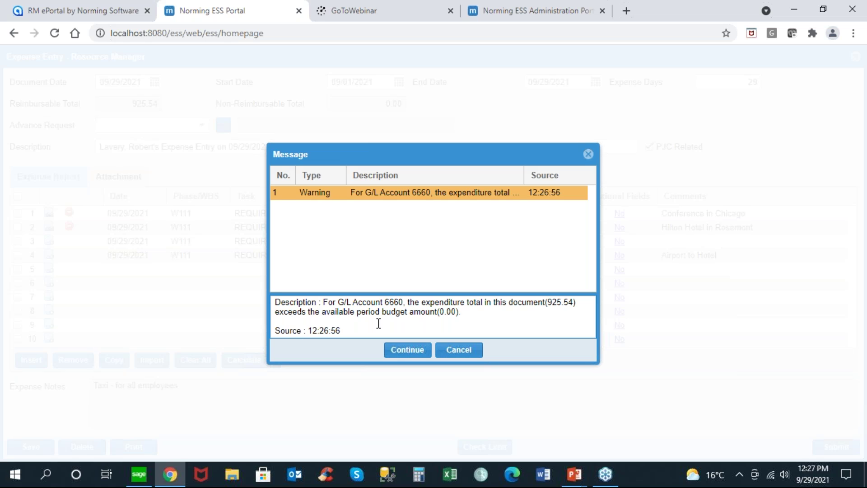
# Step: Accept the budget overrun warning and review the approval trail entries and full approval path
pyautogui.click(408, 351)
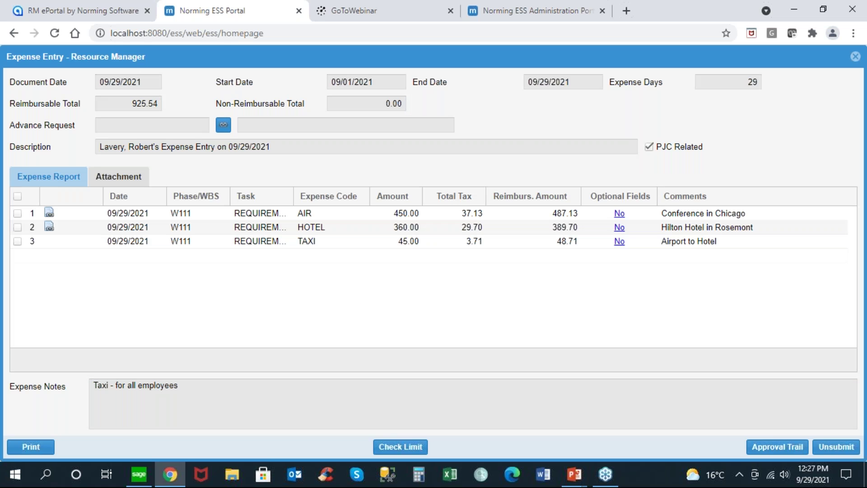
pyautogui.click(785, 448)
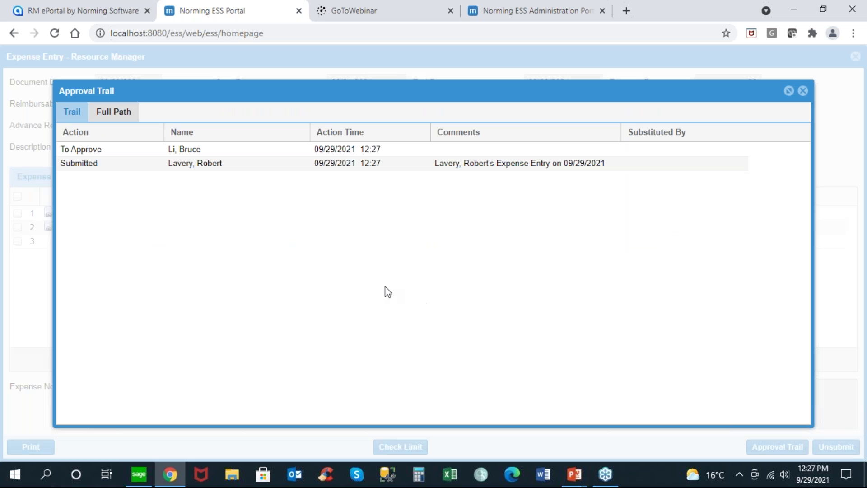
pyautogui.click(218, 168)
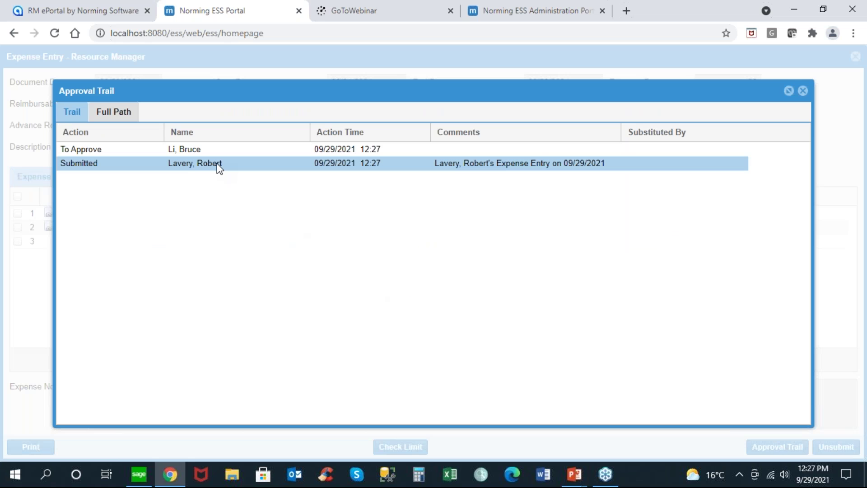
pyautogui.click(178, 150)
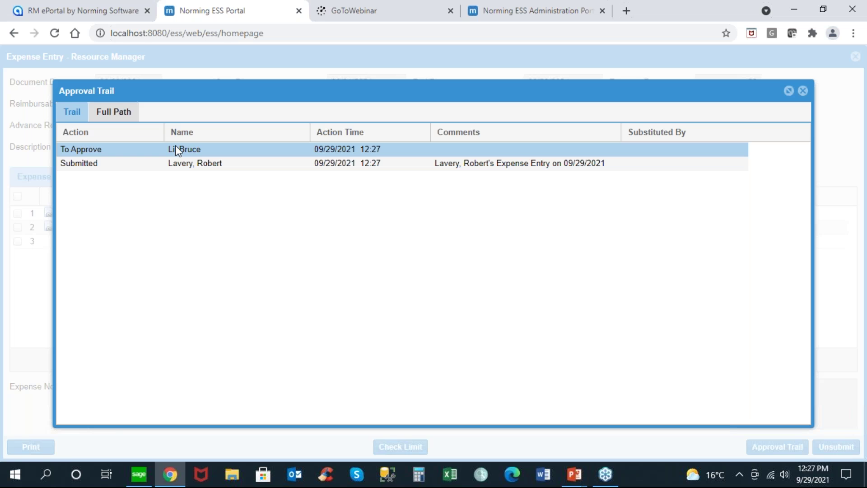
pyautogui.click(118, 120)
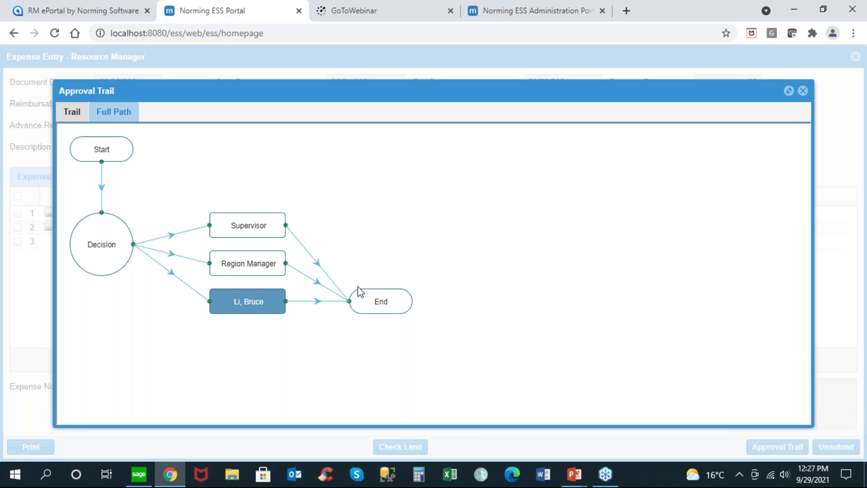
pyautogui.moveTo(150, 261)
pyautogui.click(71, 118)
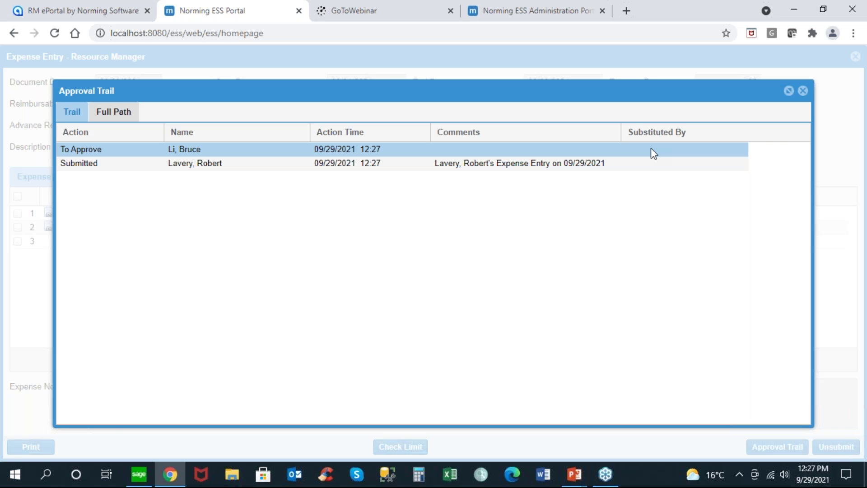
# Step: Close the approval trail and expense entry and return to the portal homepage
pyautogui.click(803, 91)
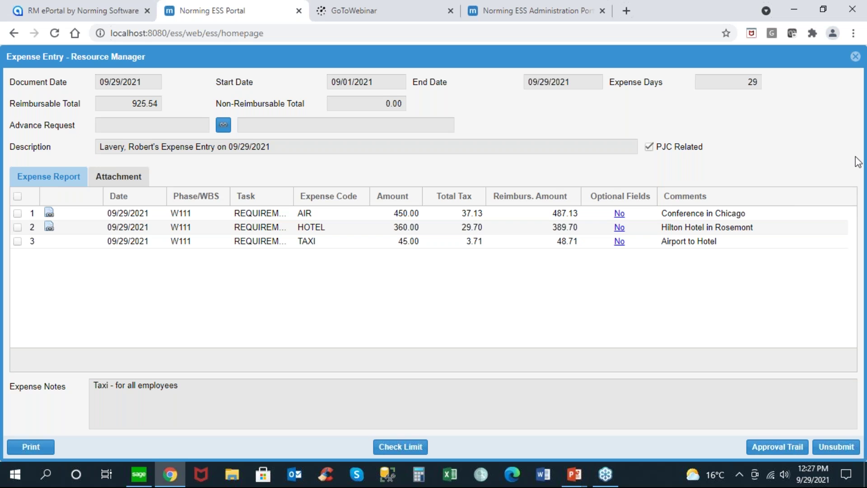
pyautogui.click(856, 57)
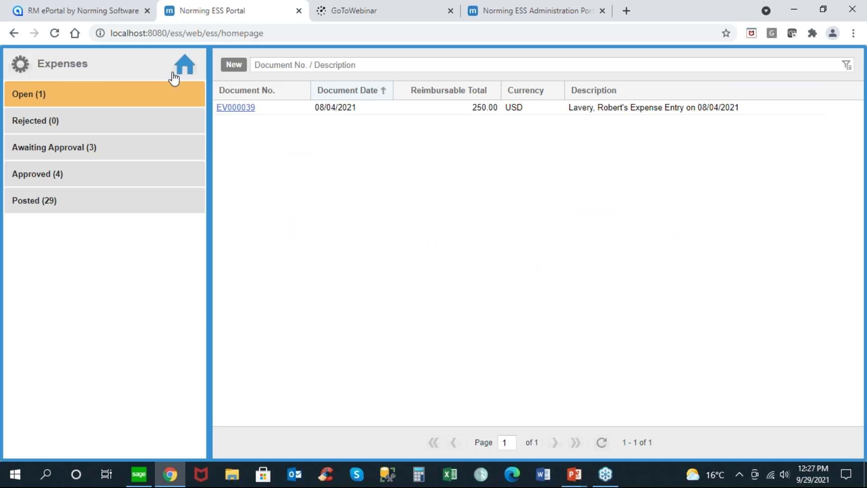
pyautogui.click(186, 68)
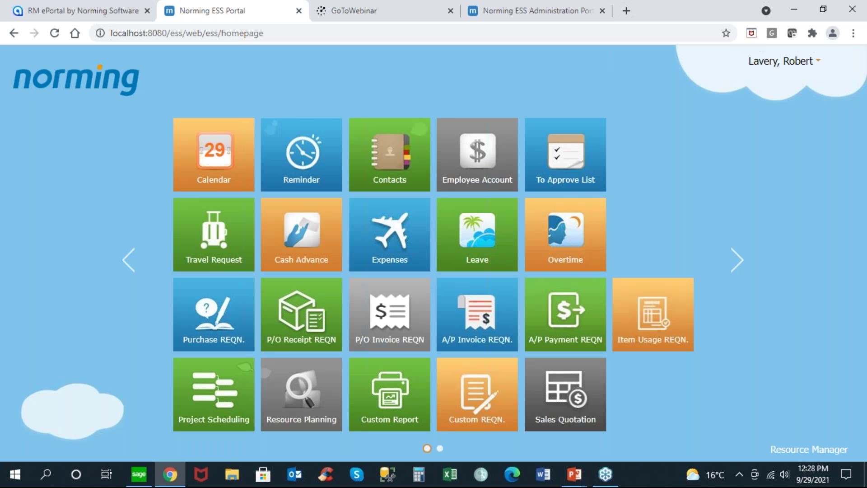
# Step: Sign the current user out of Norming ESS Portal
pyautogui.click(751, 67)
pyautogui.click(754, 82)
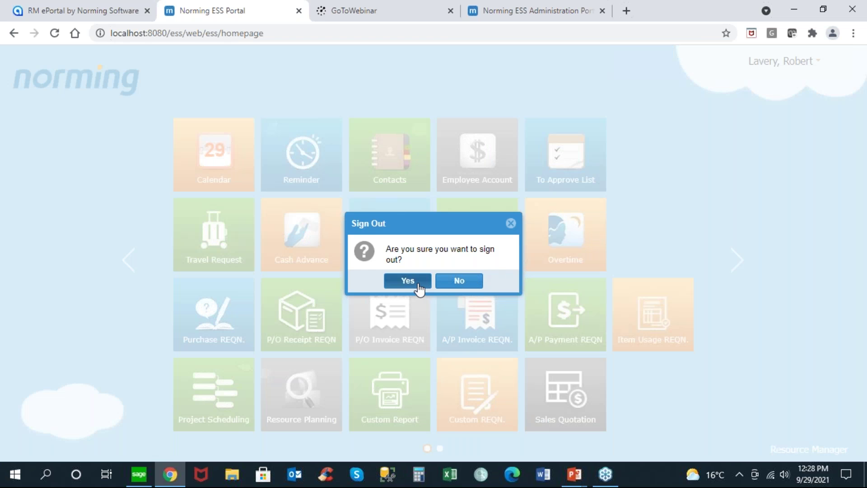
pyautogui.click(413, 283)
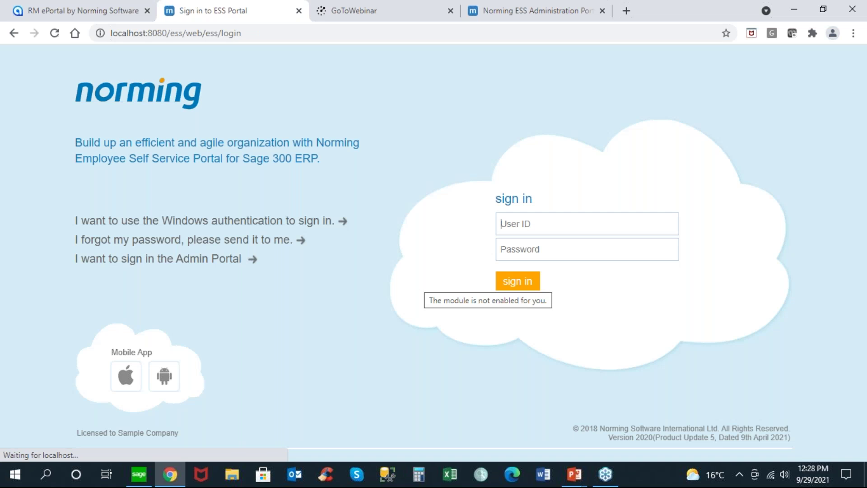
# Step: Sign in with the approver's user ID and open the To Approve List
pyautogui.write('10001')
pyautogui.press('Down')
pyautogui.press('Down')
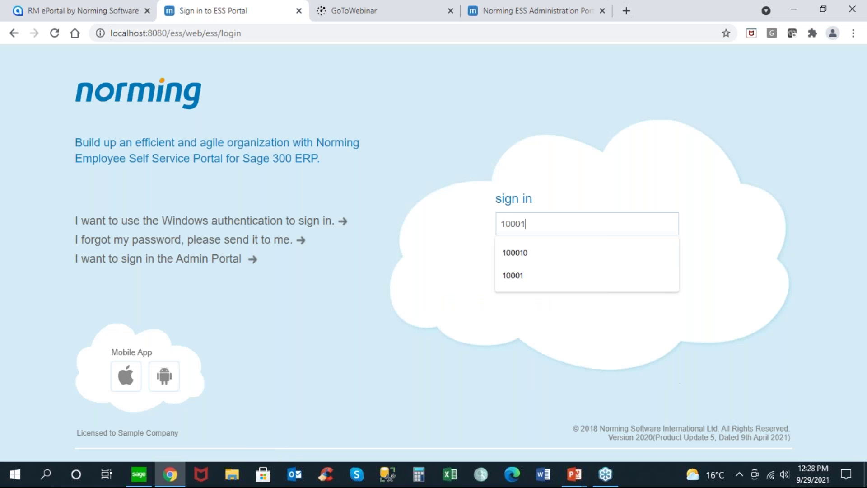
pyautogui.press('Tab')
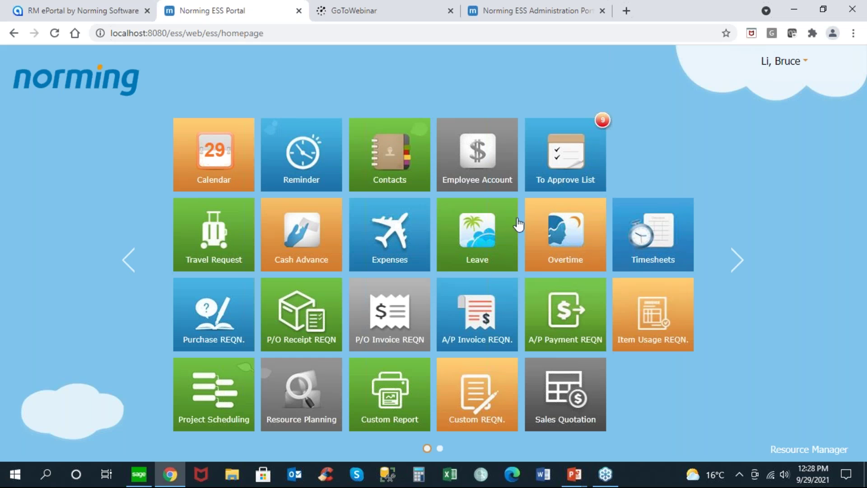
pyautogui.click(581, 152)
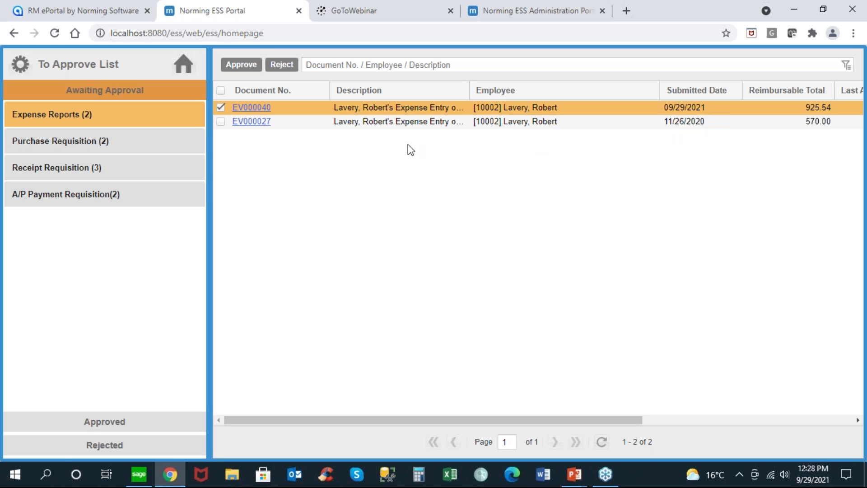
# Step: Open EV000040, view its FOLIODETE hotel and Change_ETIR_3-Oct-19.pdf airfare receipts, then return to its lines
pyautogui.click(258, 108)
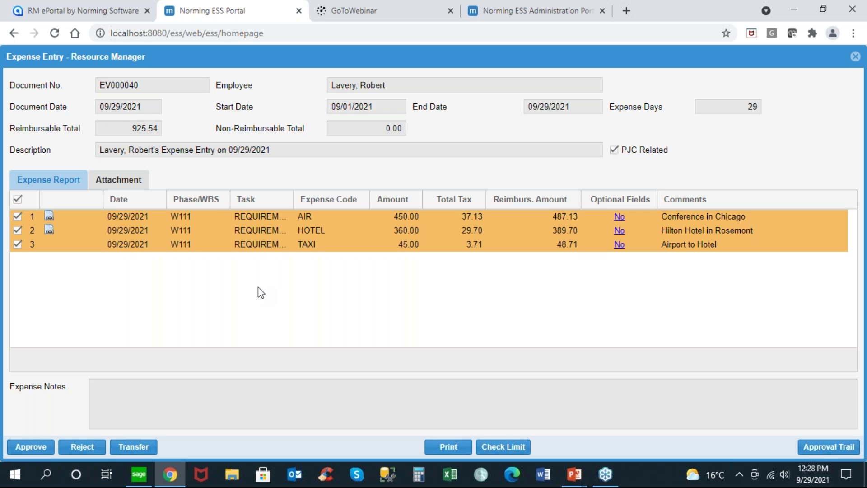
pyautogui.click(117, 181)
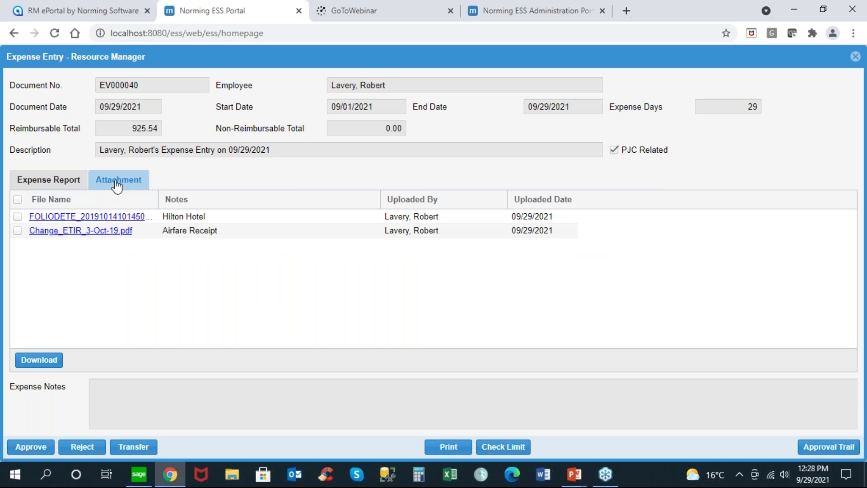
pyautogui.click(87, 217)
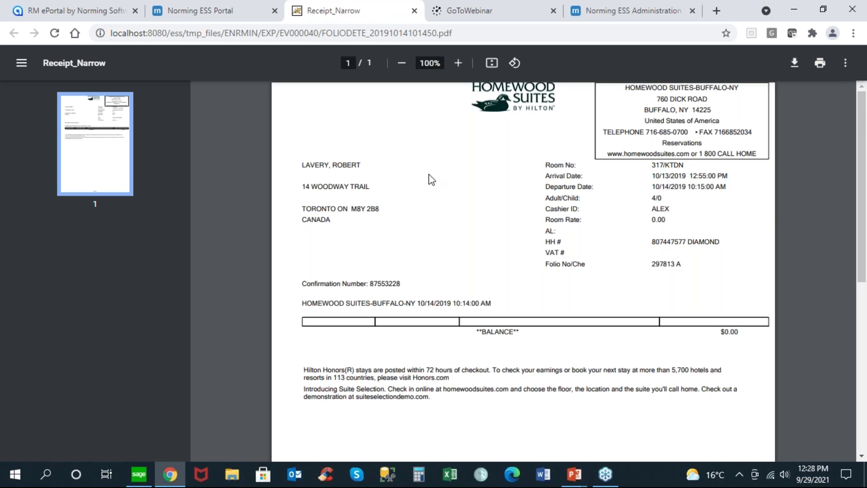
pyautogui.click(415, 10)
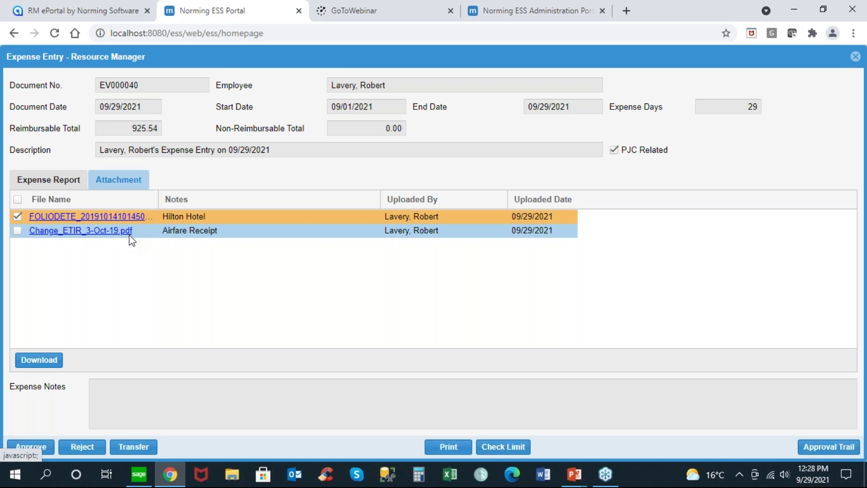
pyautogui.click(88, 231)
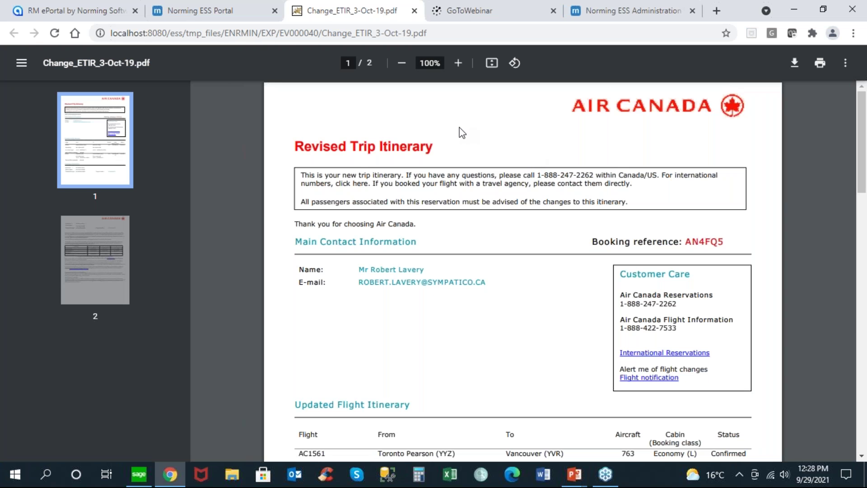
pyautogui.click(414, 11)
pyautogui.click(56, 178)
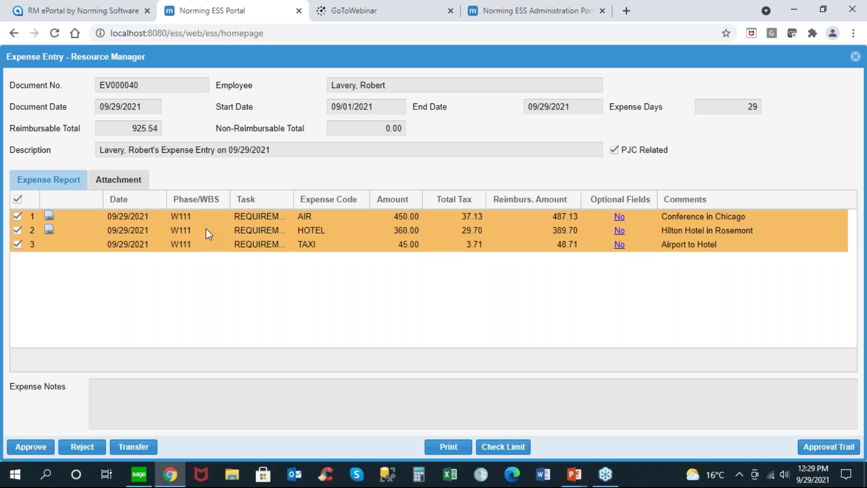
# Step: Open the transfer dialog for the report and cancel it without choosing an employee
pyautogui.click(134, 446)
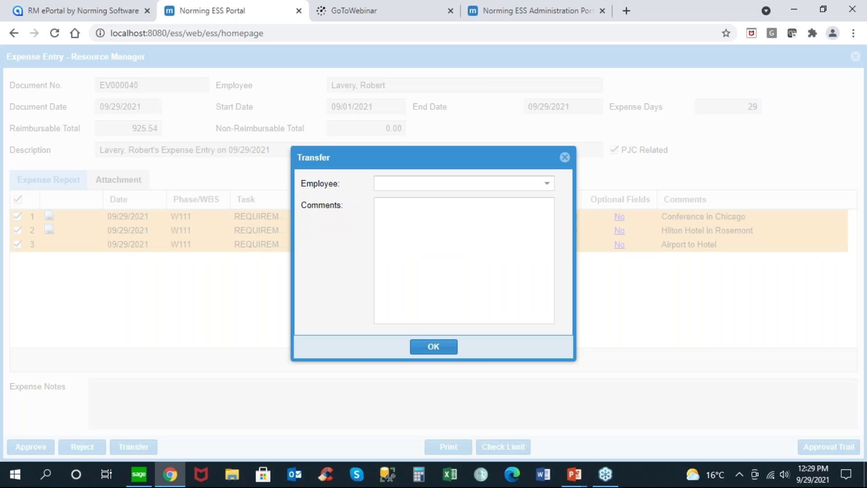
pyautogui.click(548, 184)
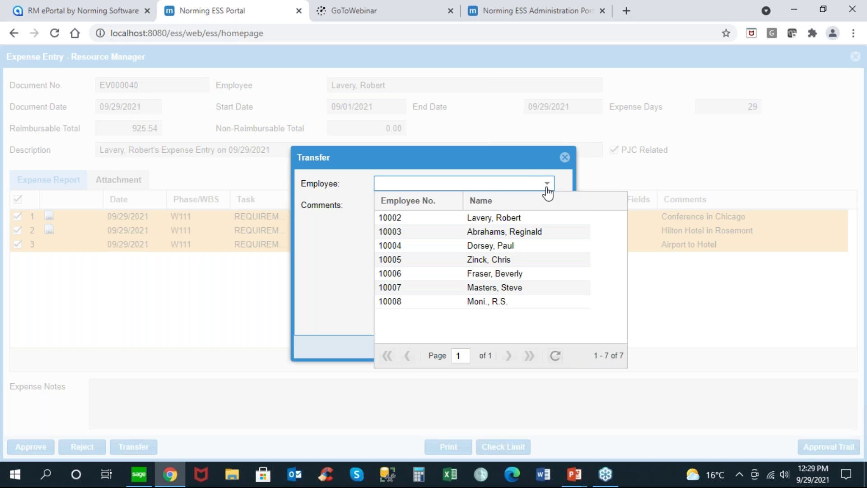
pyautogui.click(548, 187)
pyautogui.click(565, 158)
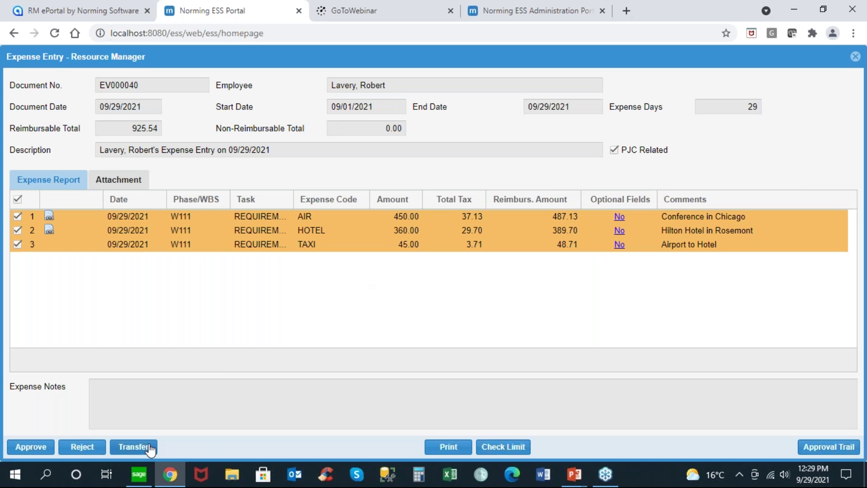
# Step: Approve EV000040 with the comment 'OK' and switch over to Sage 300
pyautogui.click(33, 448)
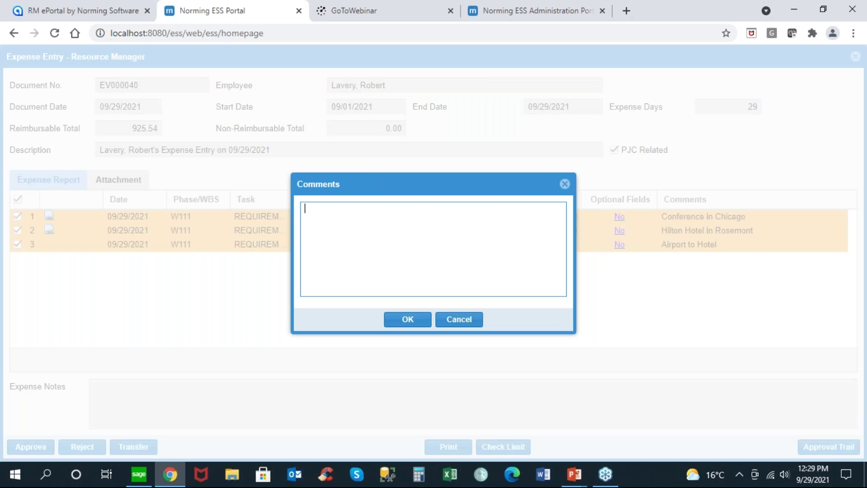
pyautogui.write('OK')
pyautogui.click(416, 316)
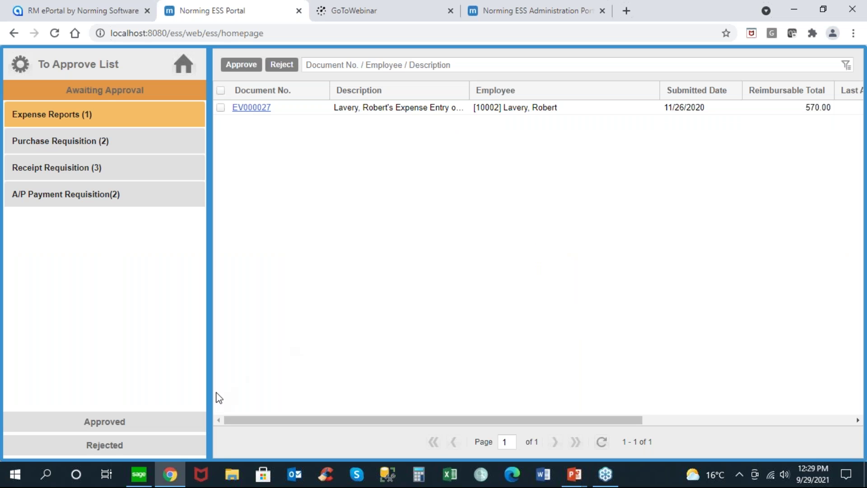
pyautogui.click(138, 474)
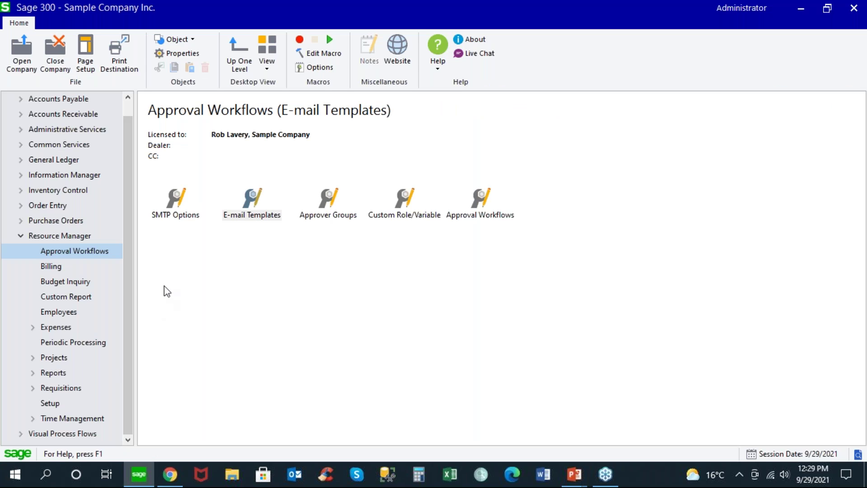
# Step: Go to Resource Manager > Expenses > Transactions and open expense batch 40 from the batch list
pyautogui.click(68, 330)
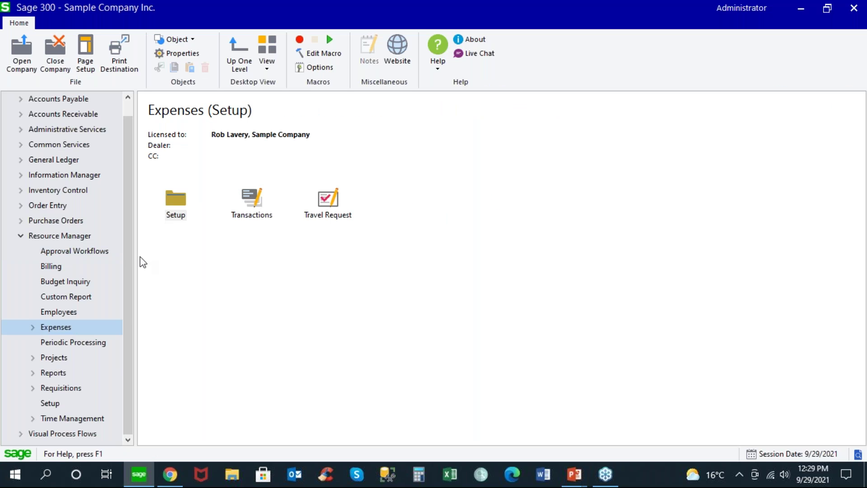
pyautogui.click(246, 202)
pyautogui.doubleClick(247, 202)
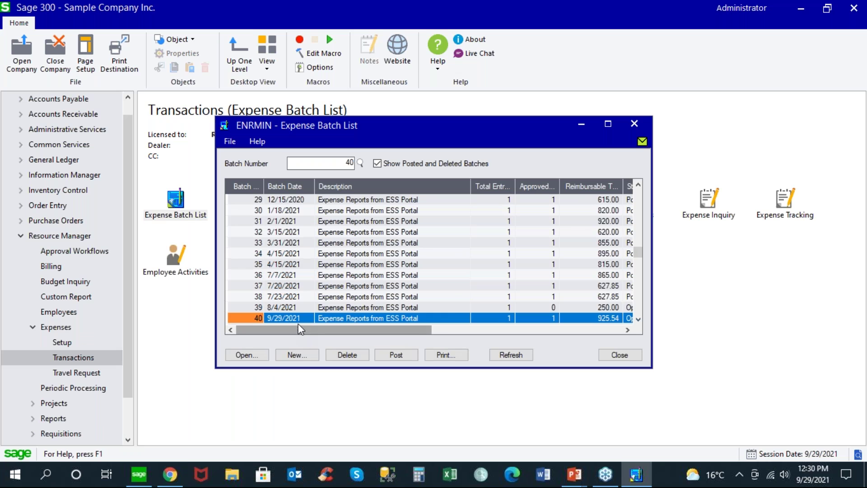
pyautogui.click(298, 322)
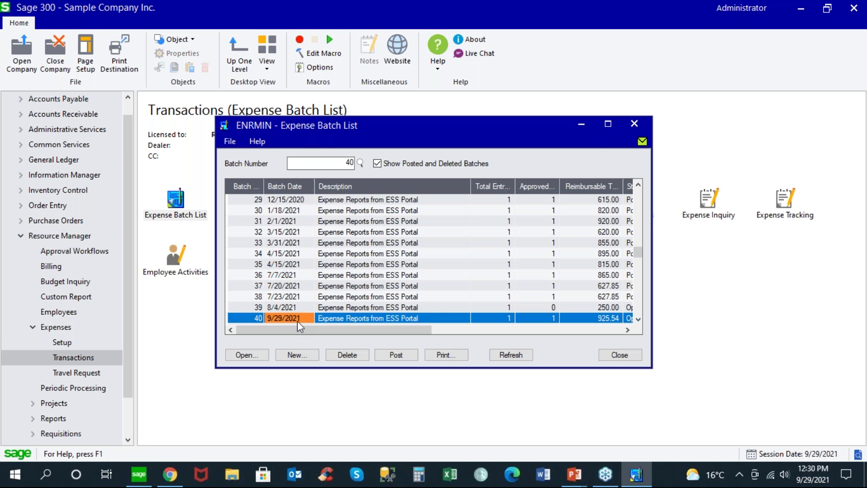
pyautogui.doubleClick(297, 321)
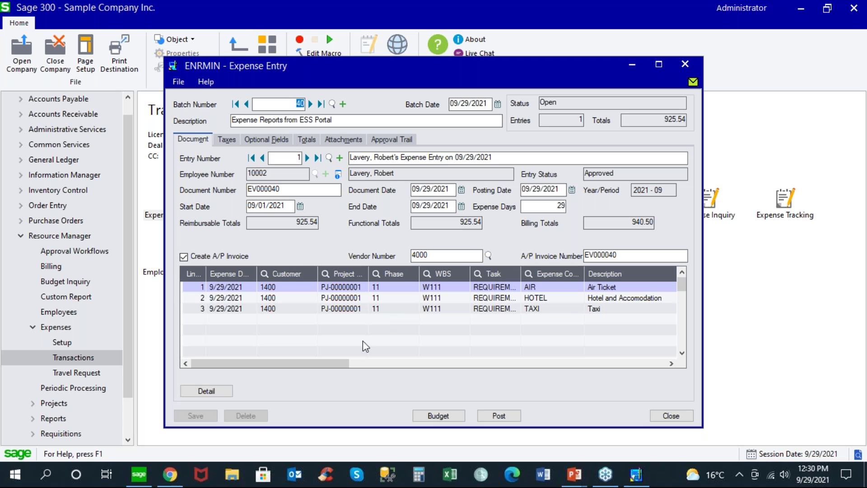
# Step: Scroll the lines to File Name and Comments, confirm G/L account 6660, and view the two attached receipts
pyautogui.moveTo(337, 362); pyautogui.dragTo(386, 360)
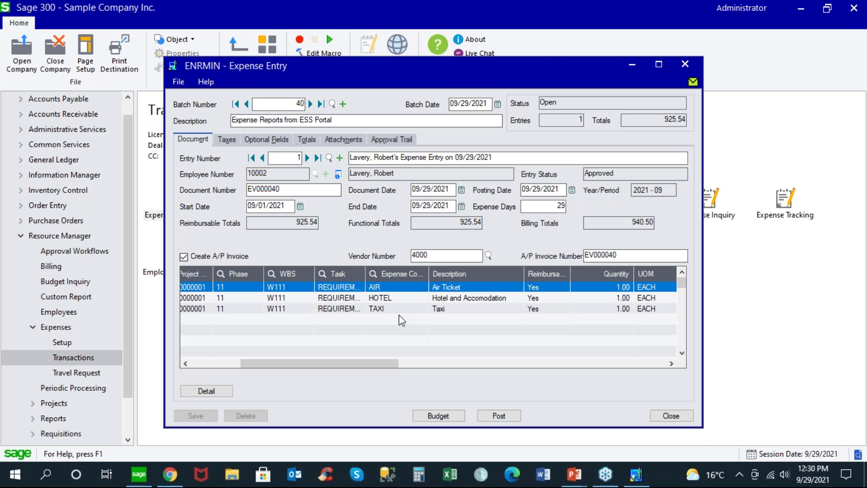
pyautogui.moveTo(389, 365); pyautogui.dragTo(516, 370)
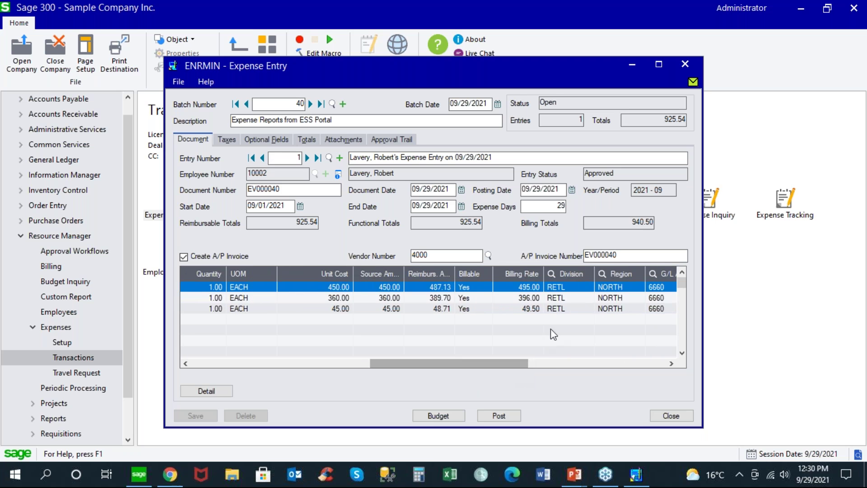
pyautogui.click(586, 364)
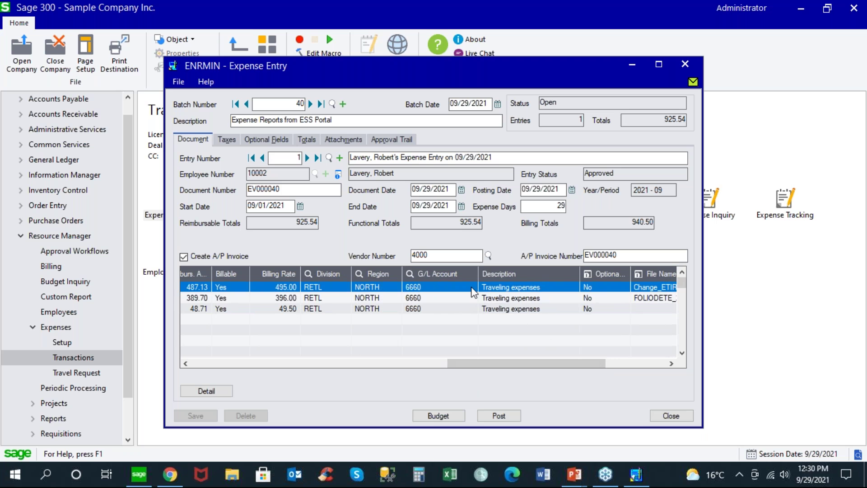
pyautogui.click(471, 288)
pyautogui.click(472, 288)
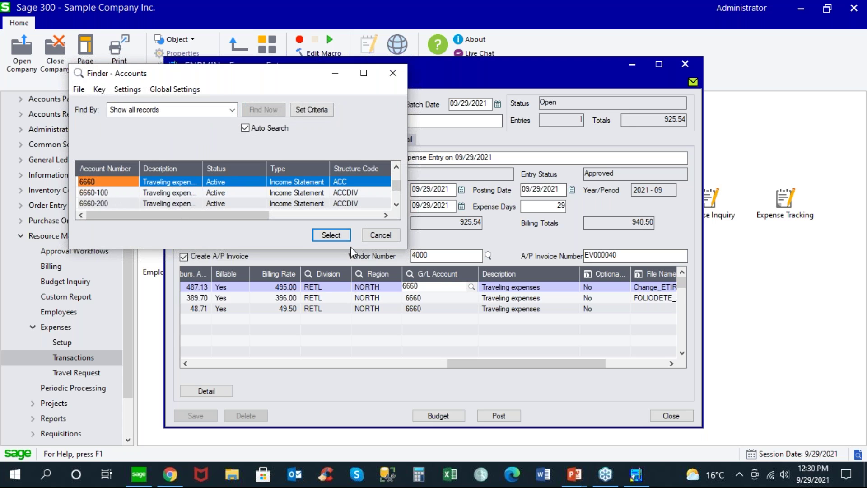
pyautogui.click(381, 238)
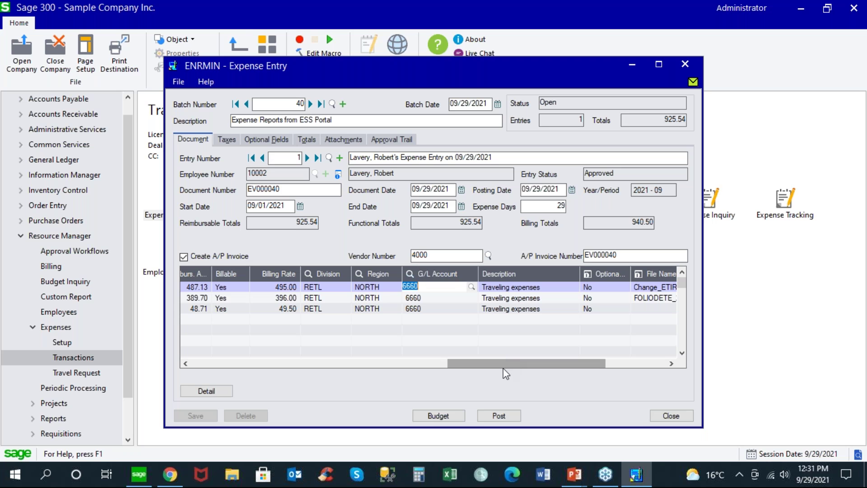
pyautogui.moveTo(571, 365); pyautogui.dragTo(635, 368)
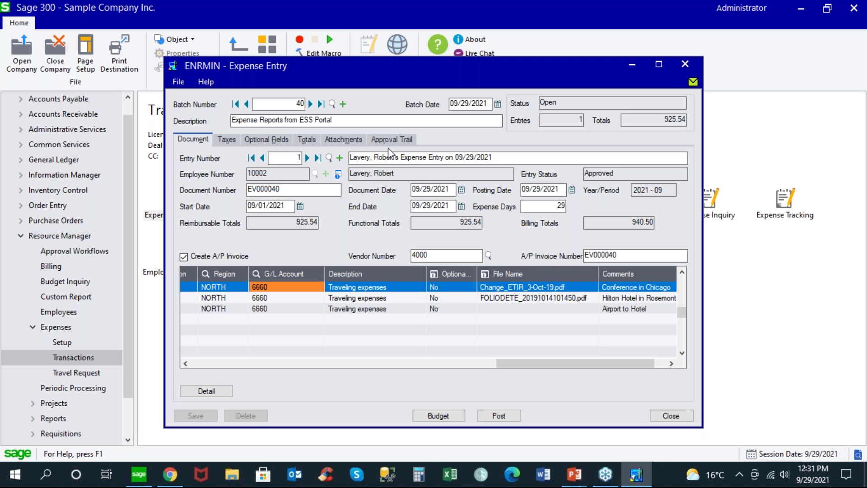
pyautogui.click(360, 142)
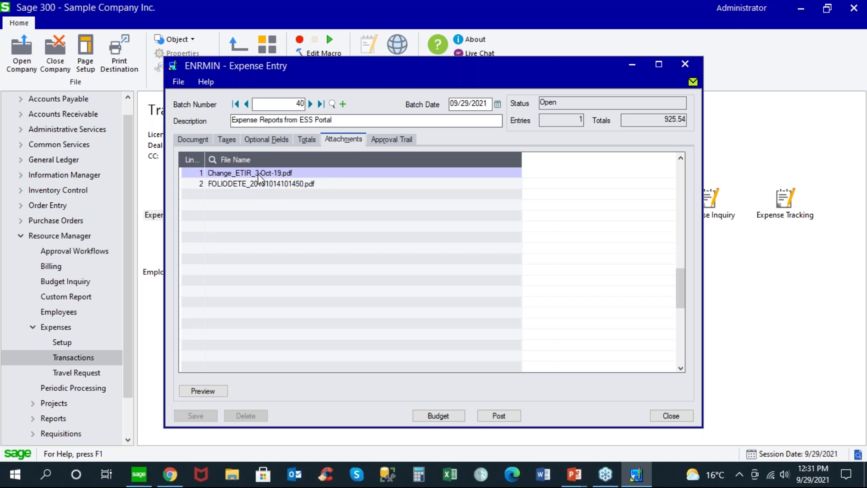
# Step: Preview EV000040's first attached receipt PDF, then close the viewer
pyautogui.click(259, 175)
pyautogui.click(208, 390)
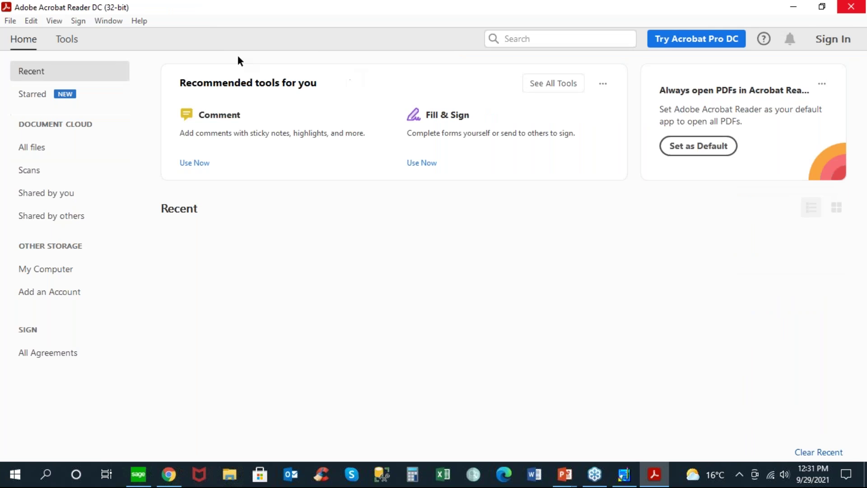
pyautogui.click(848, 9)
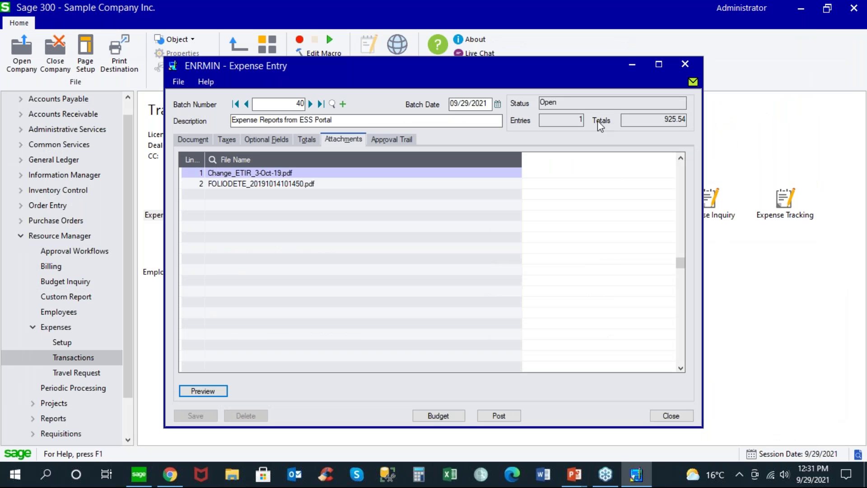
# Step: Review EV000040's approval trail, checking the Submitted and Approved records
pyautogui.click(383, 136)
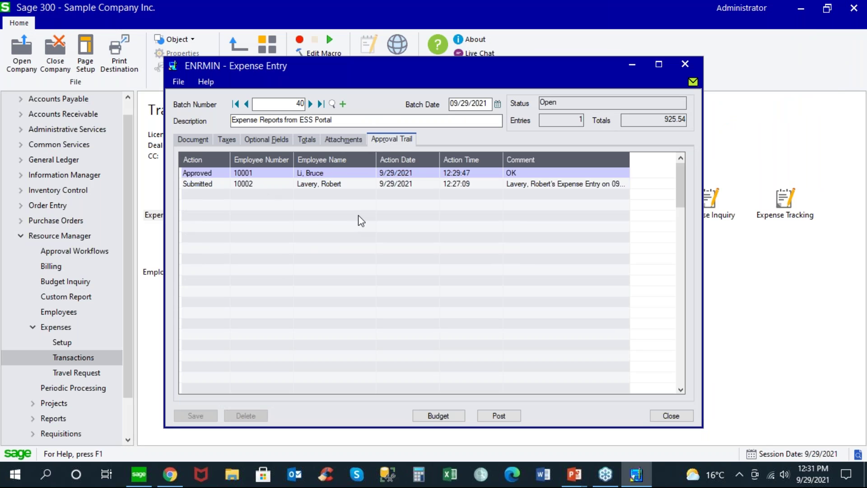
pyautogui.click(428, 185)
pyautogui.click(451, 183)
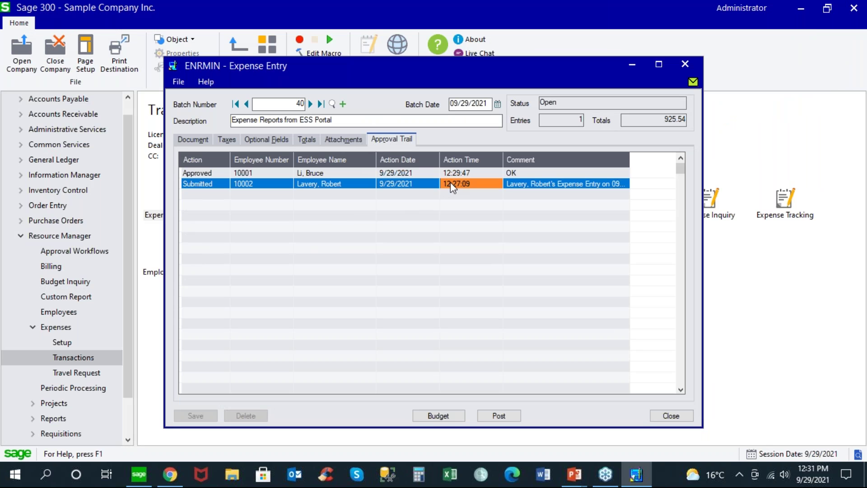
pyautogui.click(359, 173)
# Step: Check the Totals, Optional Fields and Taxes, then return to Document details
pyautogui.click(306, 139)
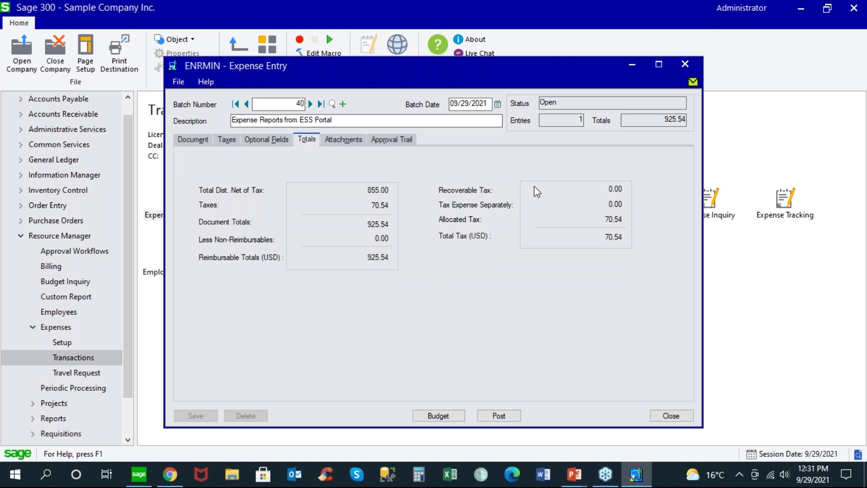
pyautogui.click(268, 140)
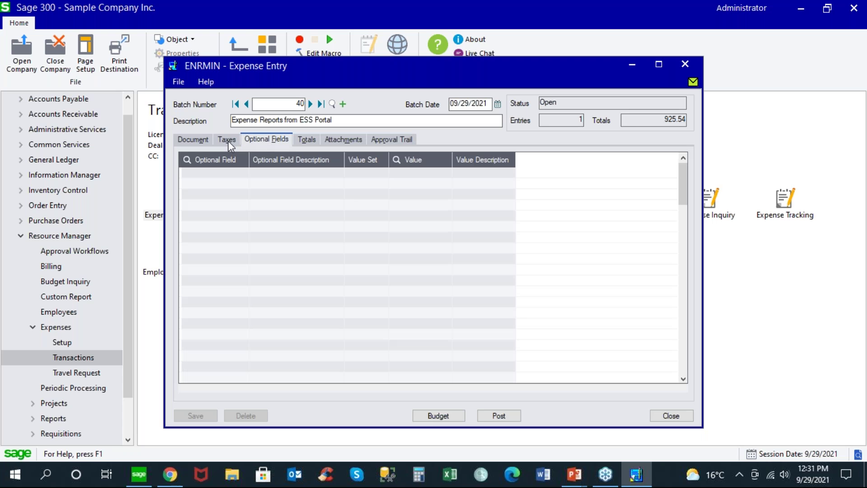
pyautogui.click(228, 141)
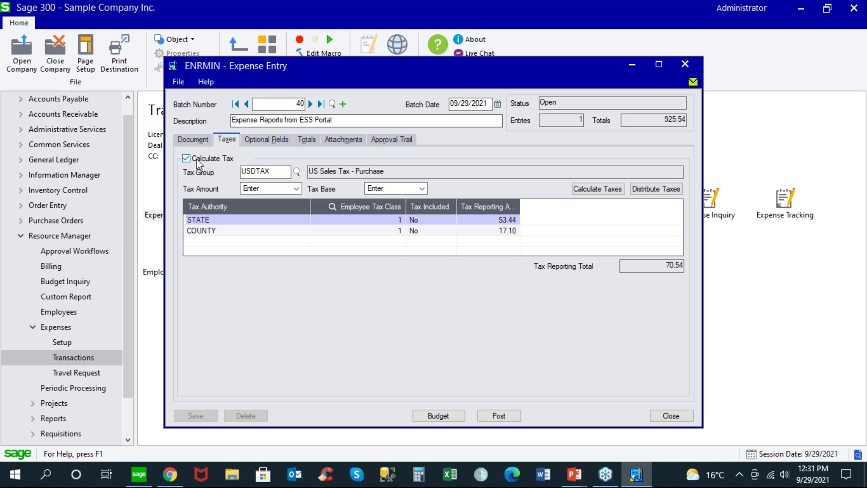
pyautogui.click(193, 139)
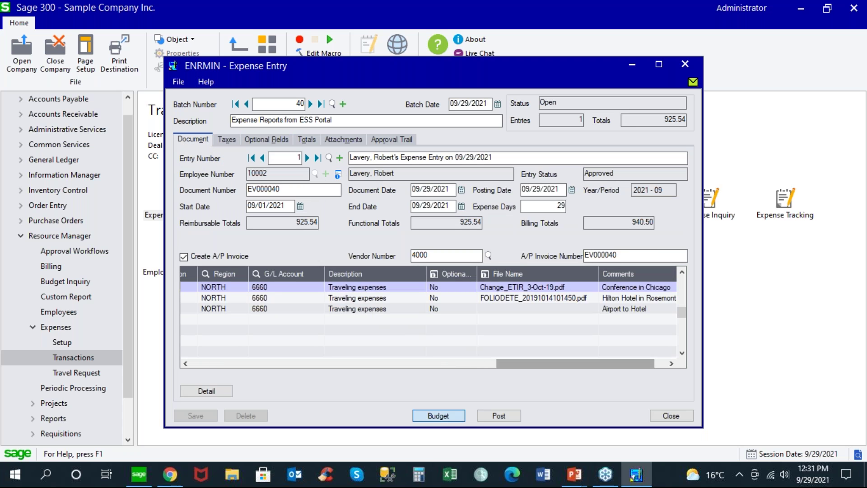
# Step: Check EV000040 against budget limits, then post it to create the A/P invoice
pyautogui.click(439, 416)
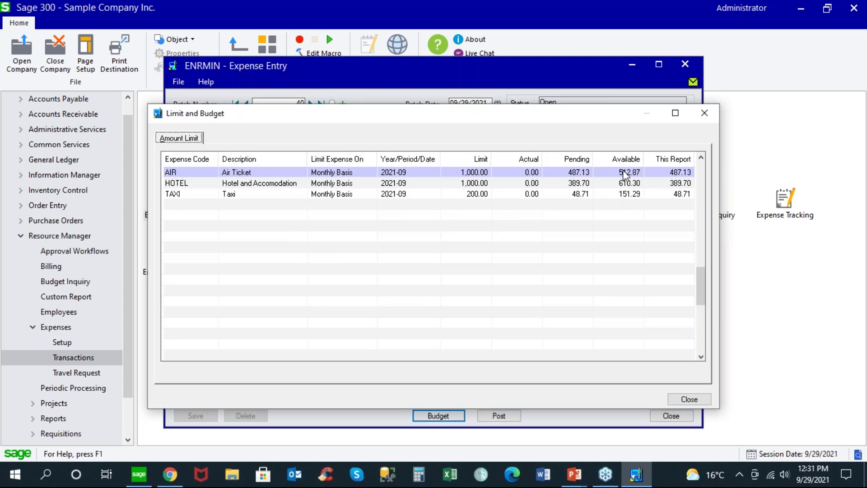
pyautogui.click(680, 399)
pyautogui.click(499, 415)
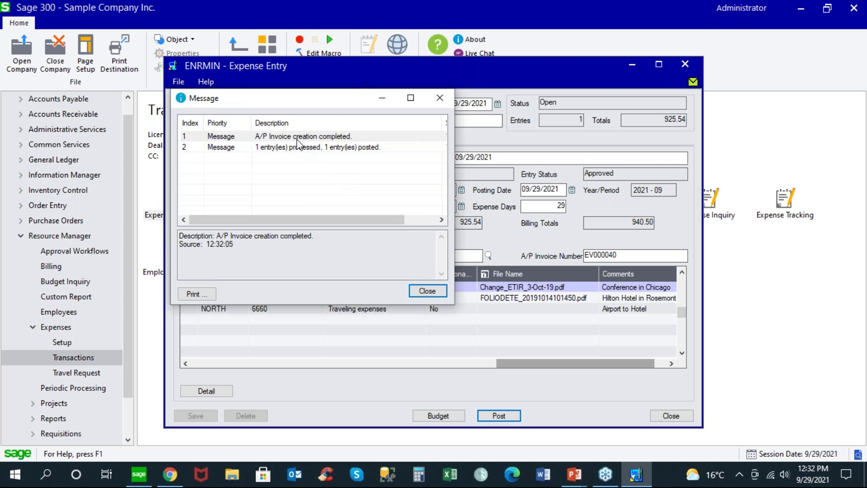
pyautogui.click(427, 292)
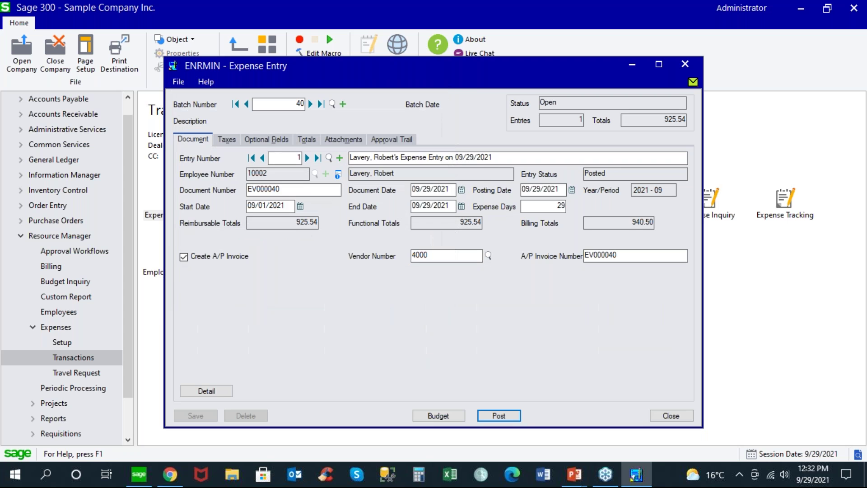
# Step: Close Expense Entry and the batch list, then open the A/P Invoice Batch List
pyautogui.click(671, 416)
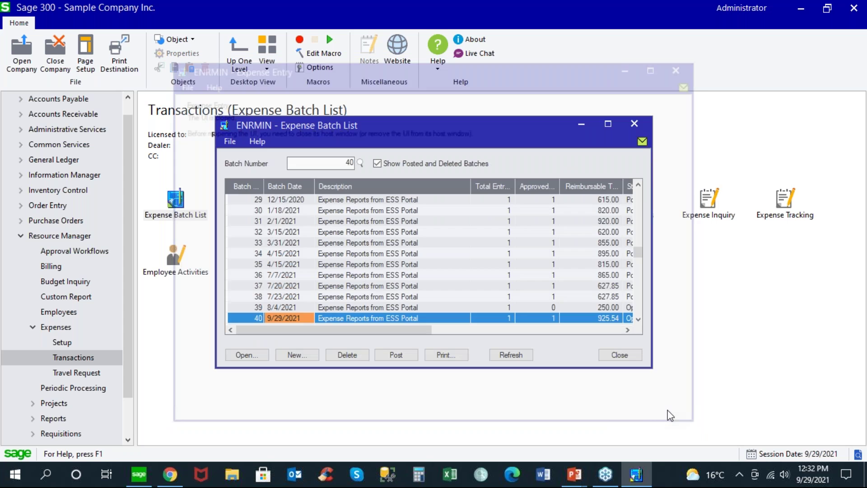
pyautogui.click(616, 355)
pyautogui.moveTo(126, 324); pyautogui.dragTo(149, 179)
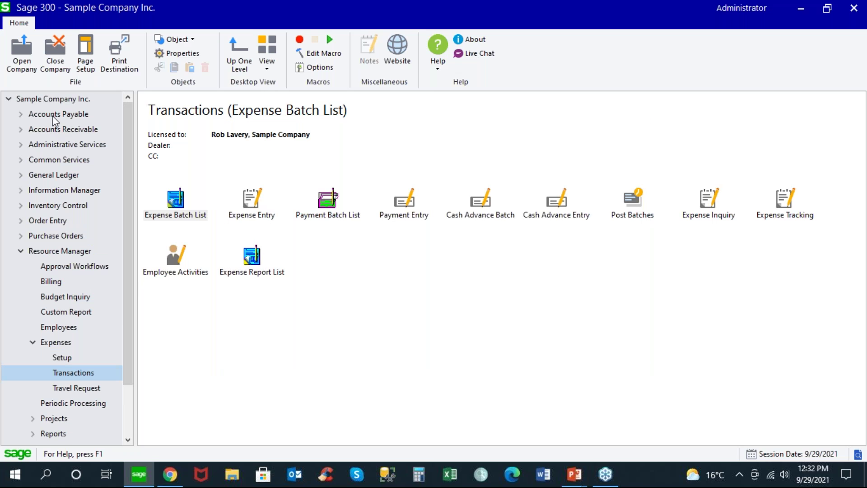
pyautogui.click(54, 114)
pyautogui.click(174, 204)
pyautogui.doubleClick(174, 204)
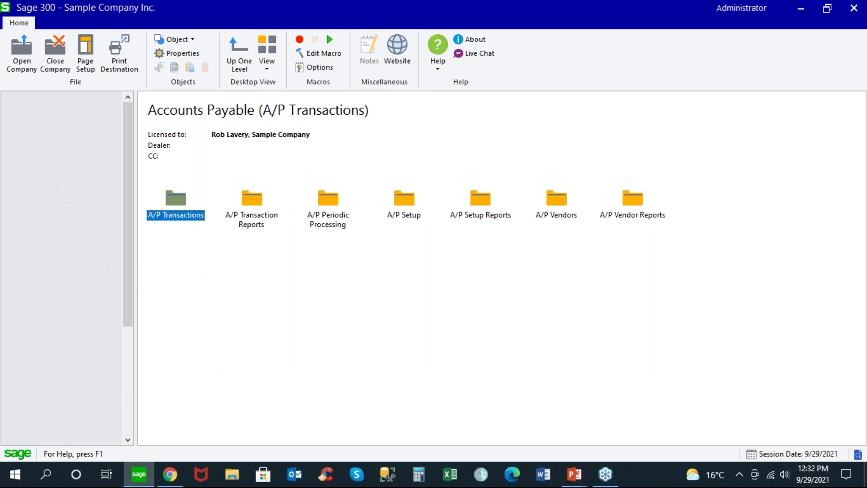
pyautogui.doubleClick(175, 201)
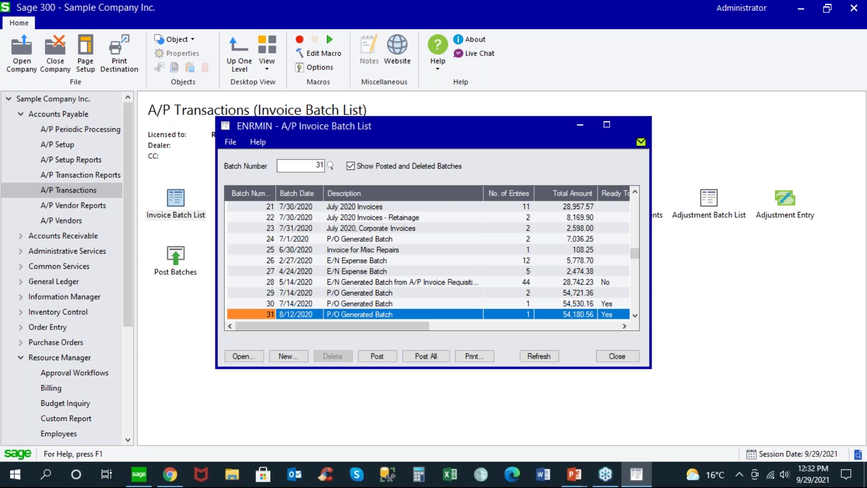
# Step: Open invoice batch 28 from the A/P Invoice Batch List
pyautogui.click(353, 281)
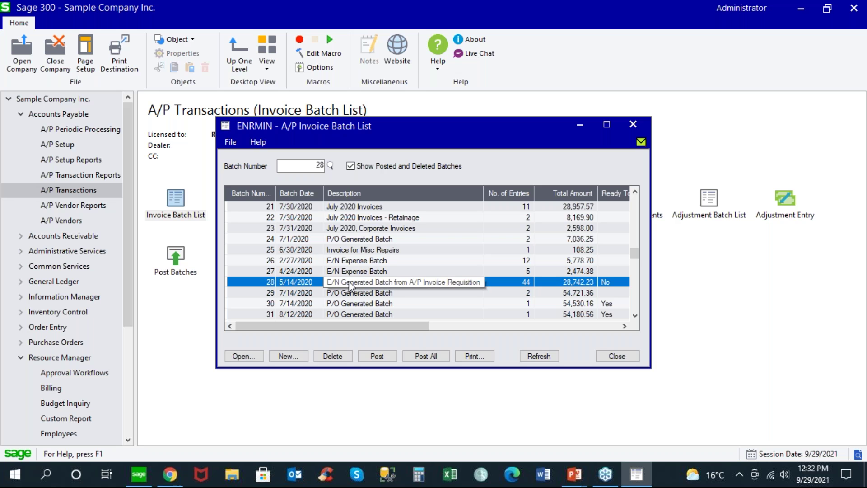
pyautogui.moveTo(351, 322); pyautogui.dragTo(326, 279)
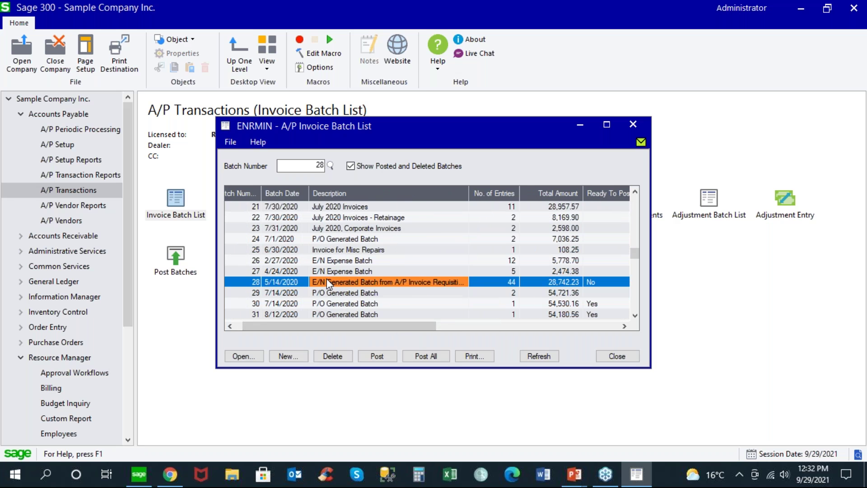
pyautogui.doubleClick(326, 278)
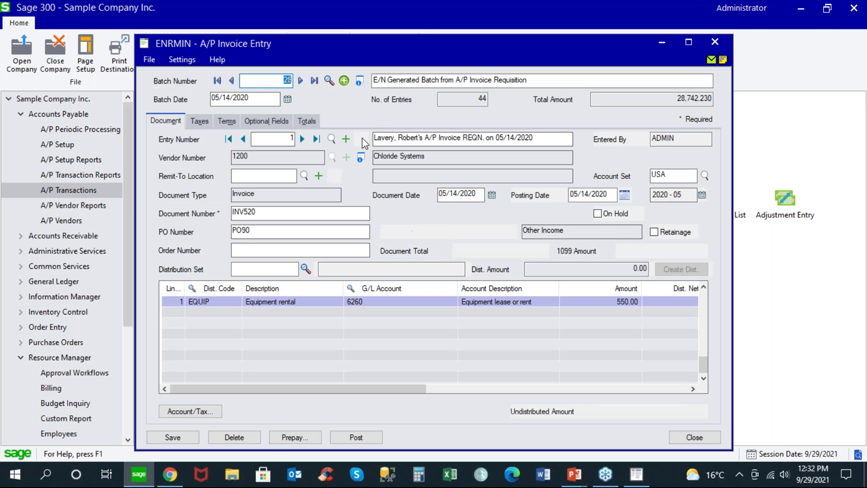
# Step: Load last entry 44, invoice EV000040, and drill down to its source expense entry
pyautogui.click(316, 139)
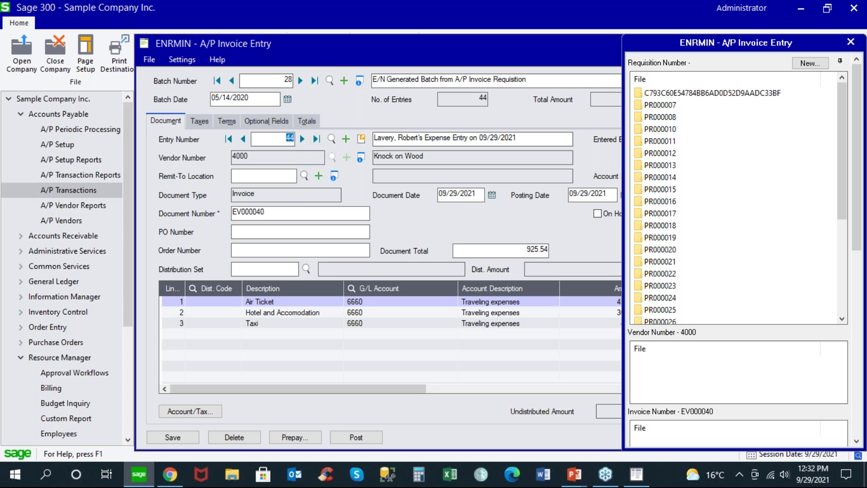
pyautogui.click(284, 212)
pyautogui.moveTo(297, 391)
pyautogui.mouseDown()
pyautogui.moveTo(430, 397)
pyautogui.moveTo(298, 393)
pyautogui.mouseUp()
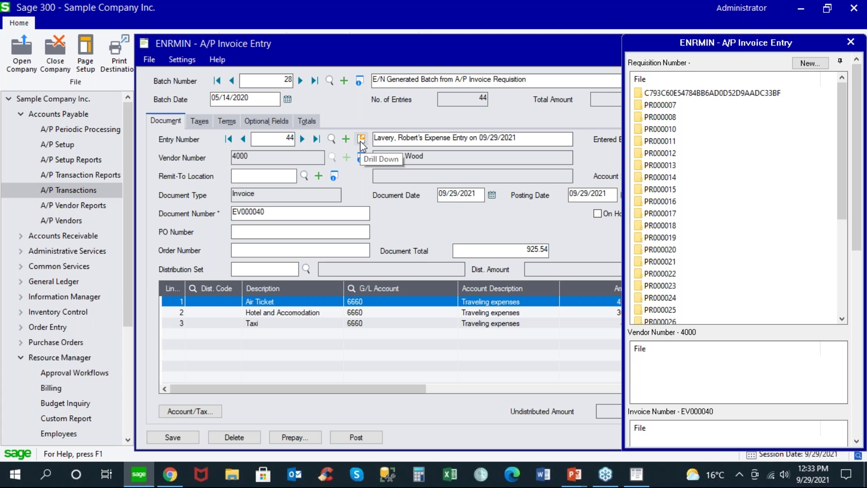
pyautogui.click(361, 140)
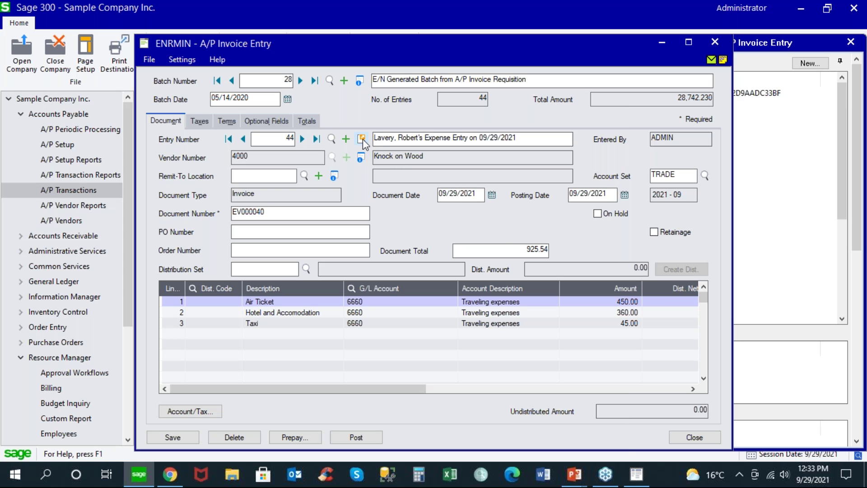
pyautogui.click(363, 139)
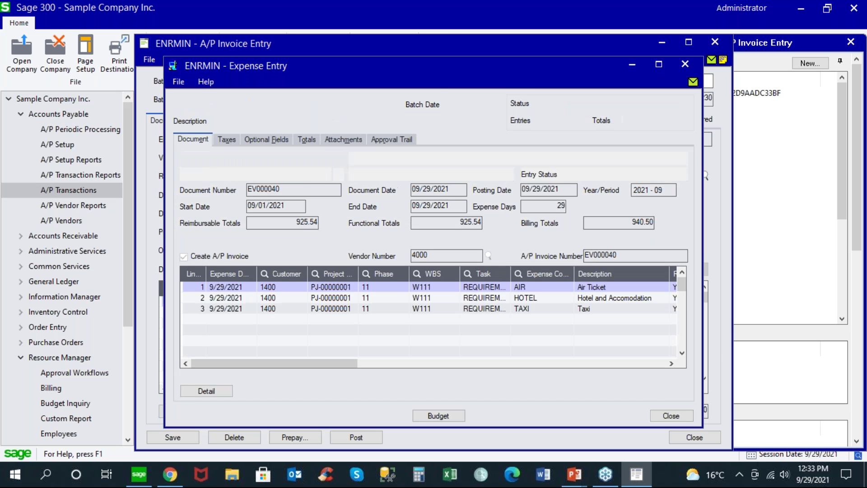
# Step: Review the source expense's approval trail and attachments, then close the expense entry
pyautogui.click(377, 139)
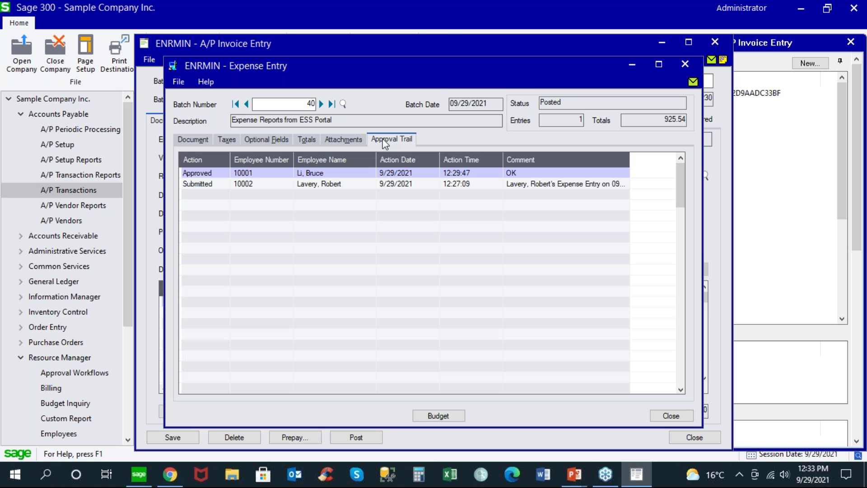
pyautogui.click(348, 140)
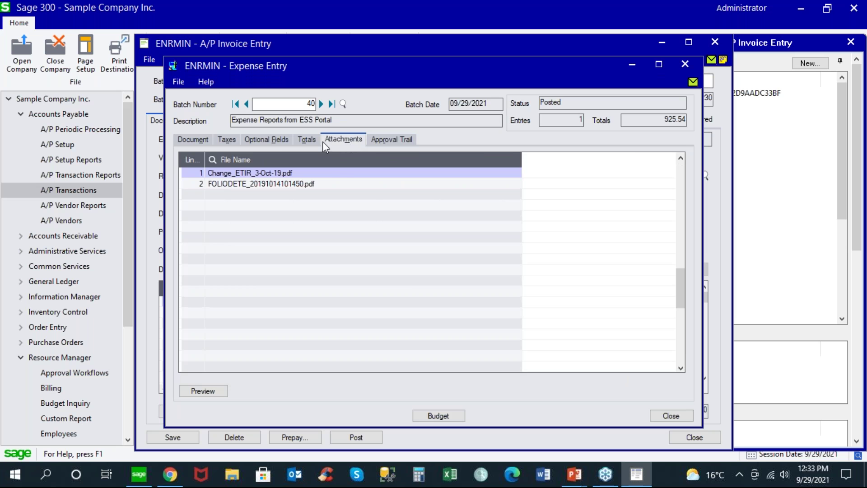
pyautogui.click(199, 144)
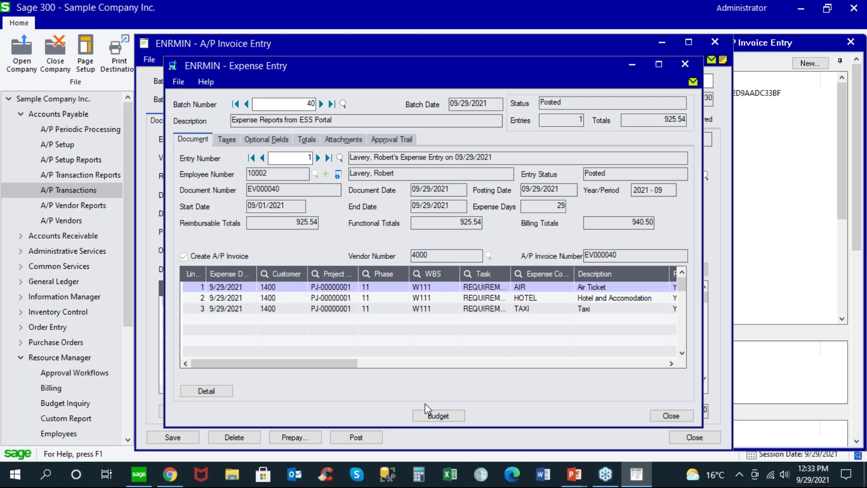
pyautogui.click(679, 415)
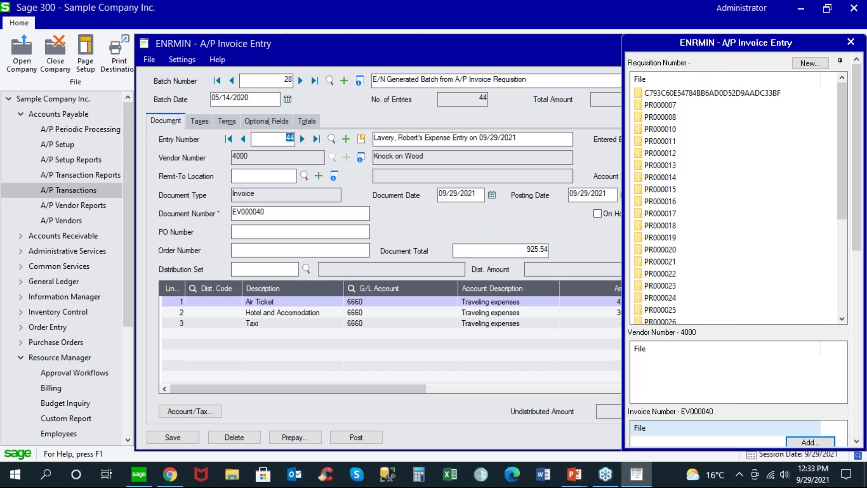
# Step: Inspect the invoice's vendor and requisition attachments, close the panel and the invoice entry
pyautogui.click(851, 42)
pyautogui.rightClick(671, 352)
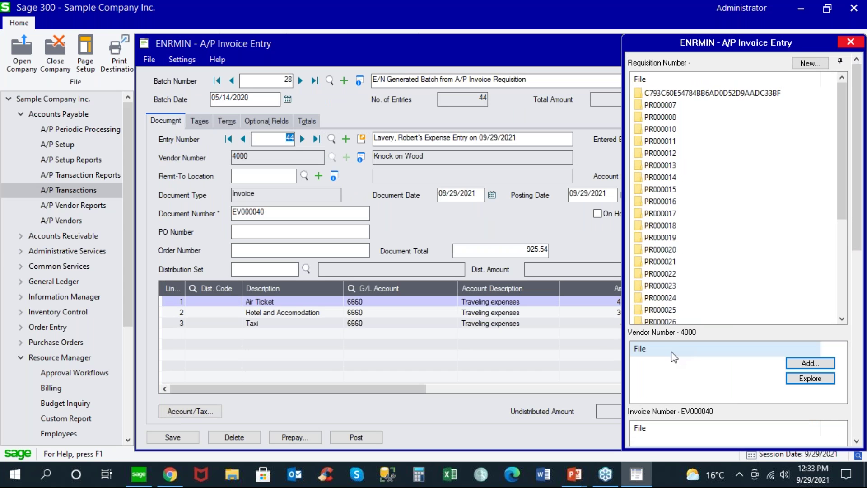
pyautogui.click(588, 385)
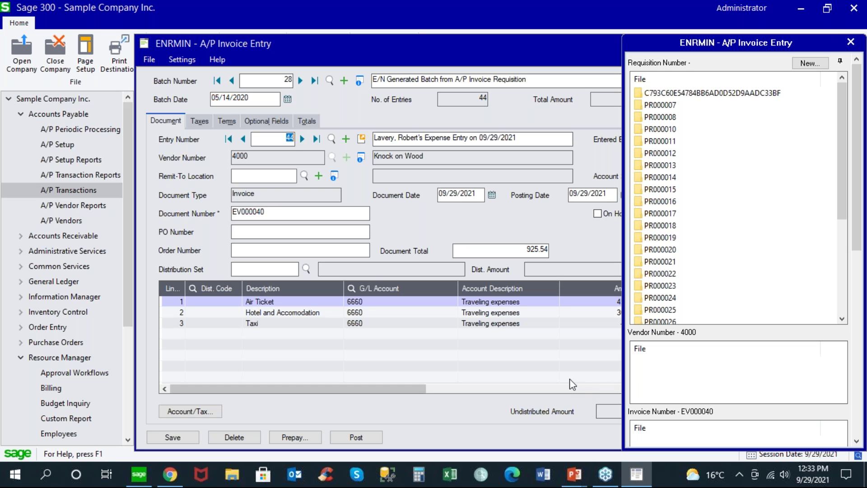
pyautogui.rightClick(716, 300)
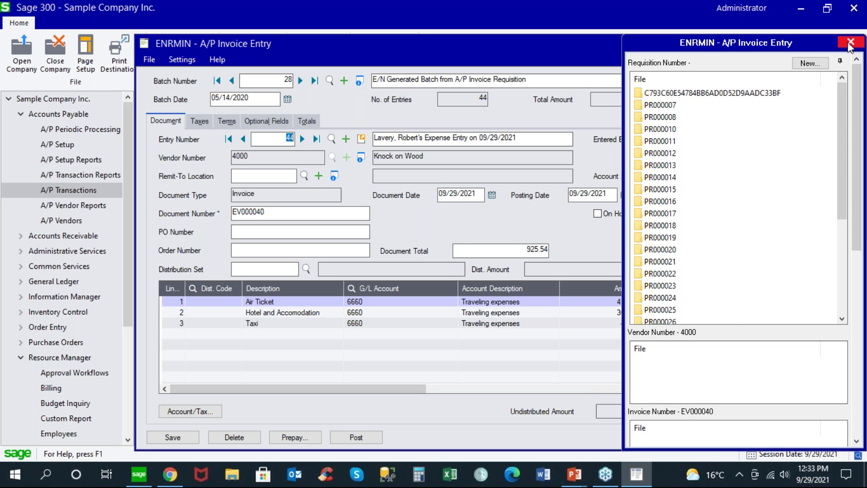
pyautogui.click(851, 42)
pyautogui.click(689, 435)
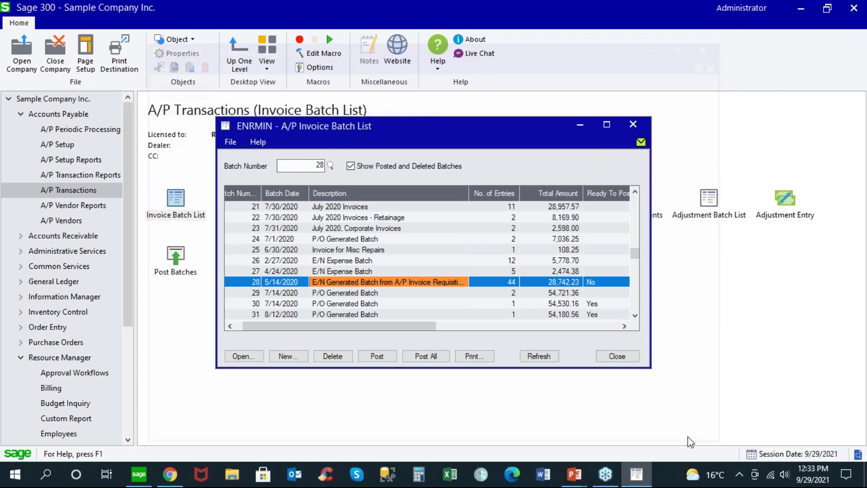
# Step: Close the invoice batch list and collapse the Accounts Payable and Resource Manager tree sections
pyautogui.click(618, 356)
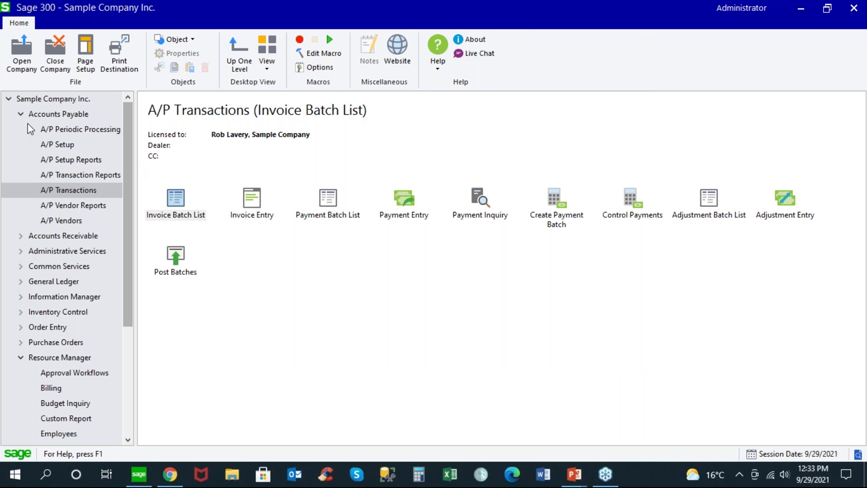
pyautogui.click(20, 115)
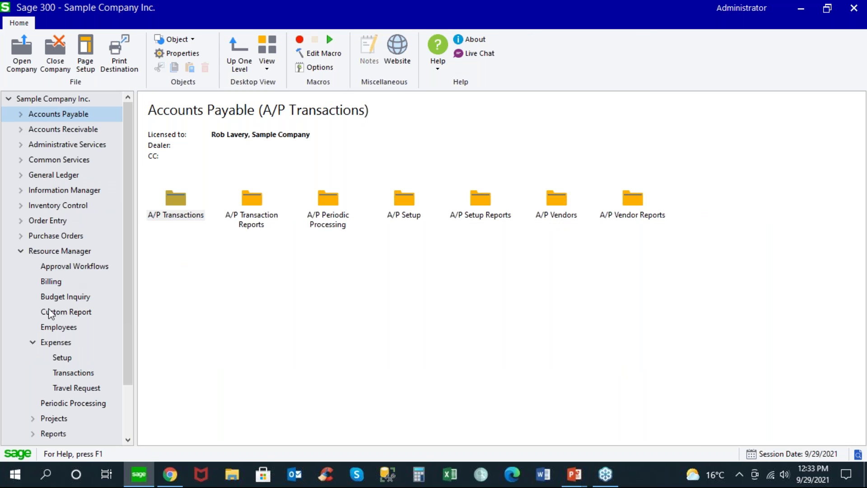
pyautogui.click(32, 343)
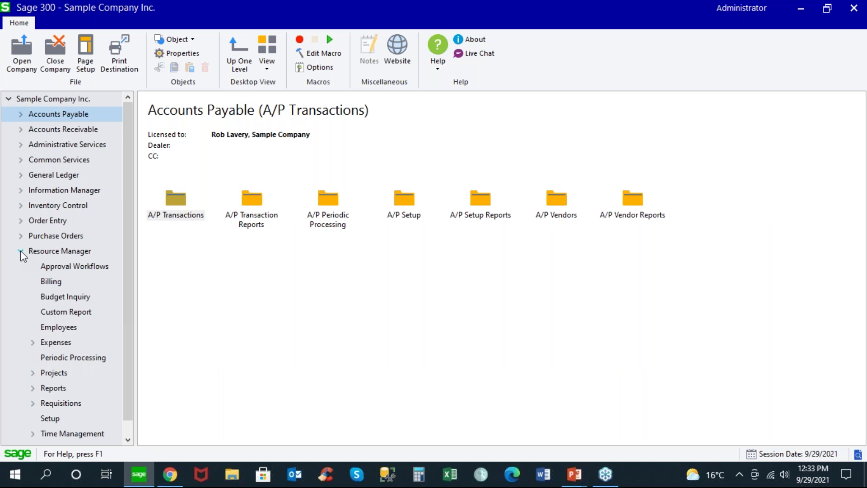
pyautogui.click(20, 252)
# Step: Open the company 'Resource Manager with PJC and Canadian Payroll' and show Approval Workflows
pyautogui.click(20, 59)
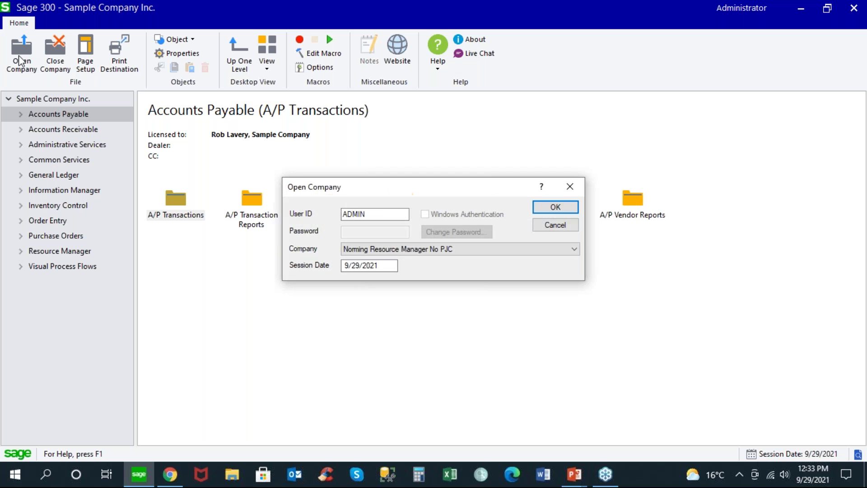
pyautogui.click(574, 249)
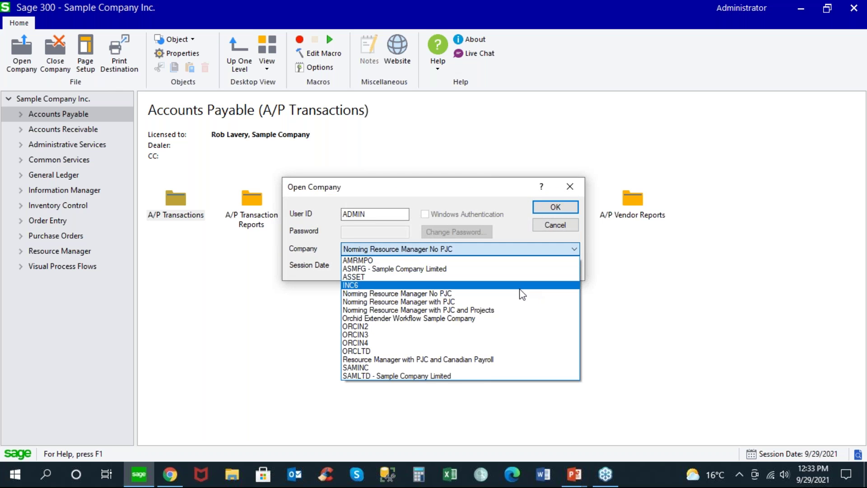
pyautogui.click(490, 360)
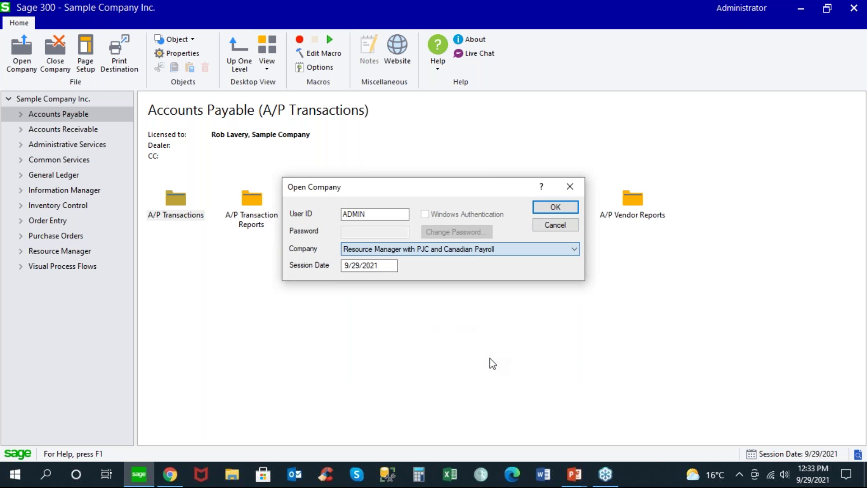
pyautogui.click(560, 211)
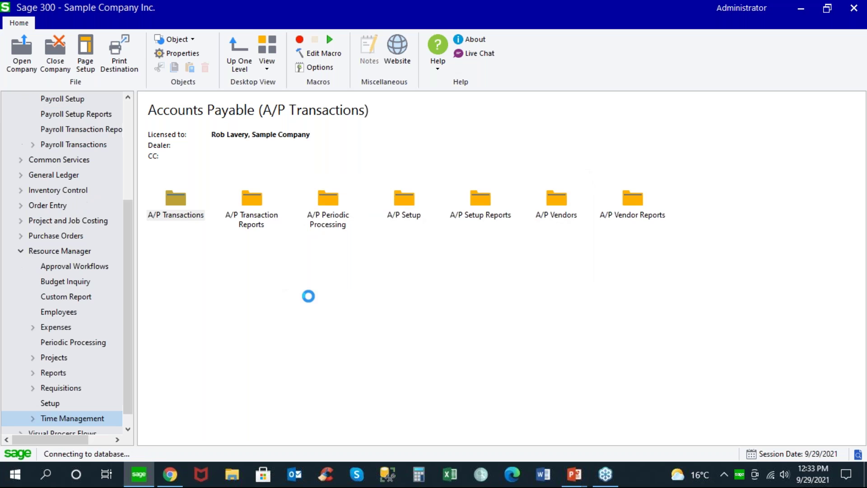
pyautogui.click(90, 266)
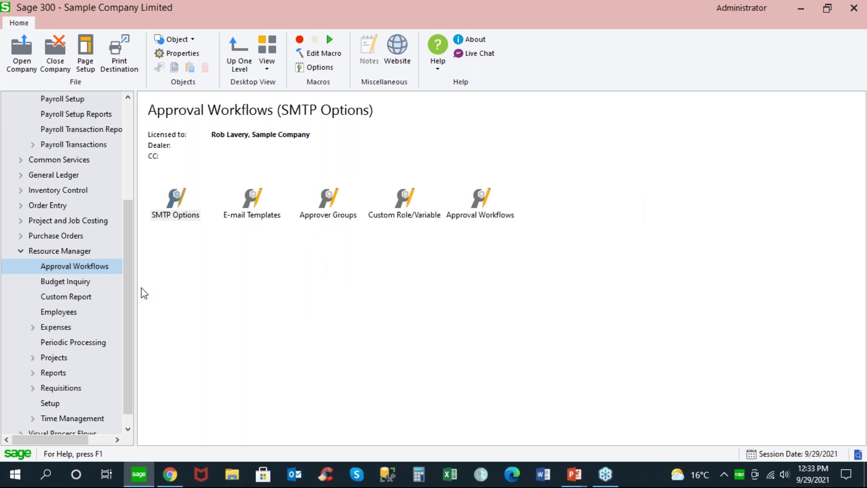
# Step: Go to Time Management > Timesheets > Leave and open Leave Account History
pyautogui.scroll(-1, 127, 353)
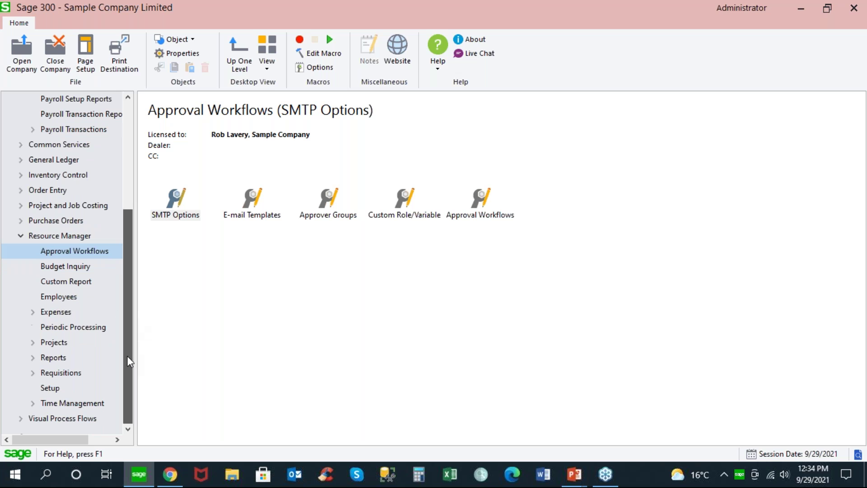
pyautogui.click(73, 402)
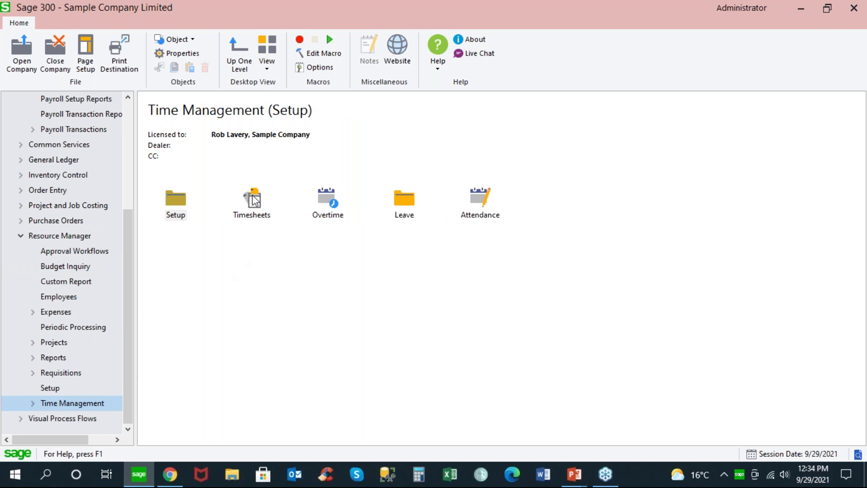
pyautogui.doubleClick(251, 199)
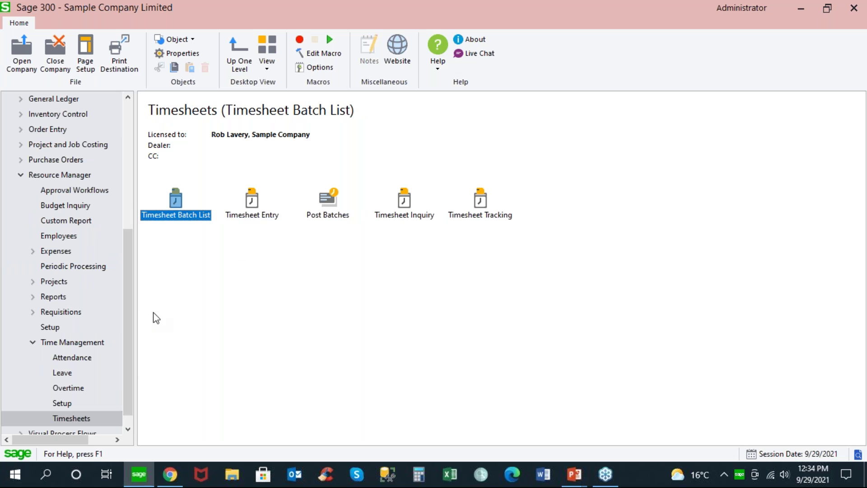
pyautogui.click(62, 373)
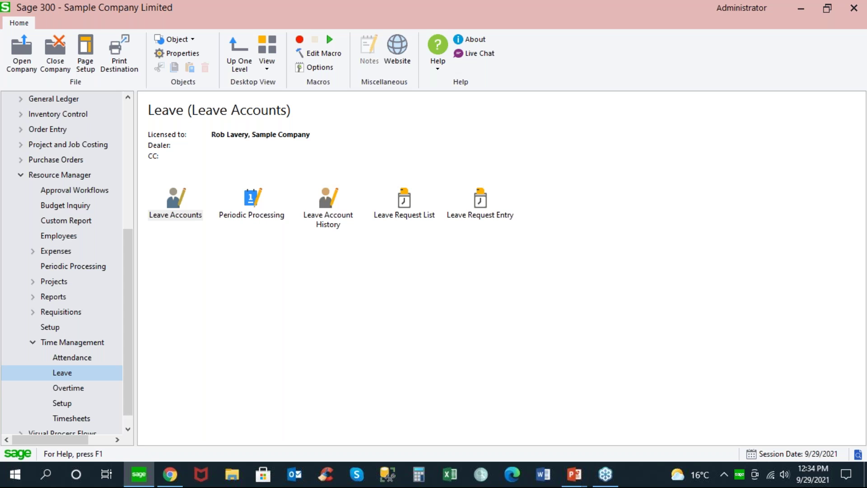
pyautogui.doubleClick(324, 209)
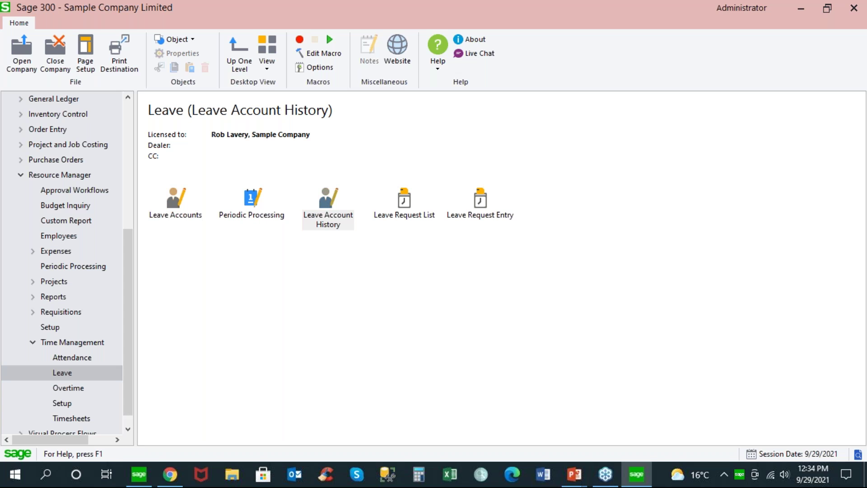
pyautogui.click(259, 146)
# Step: Sort leave history by Employee and review employee 100010's ANNUAL leave transactions
pyautogui.click(251, 166)
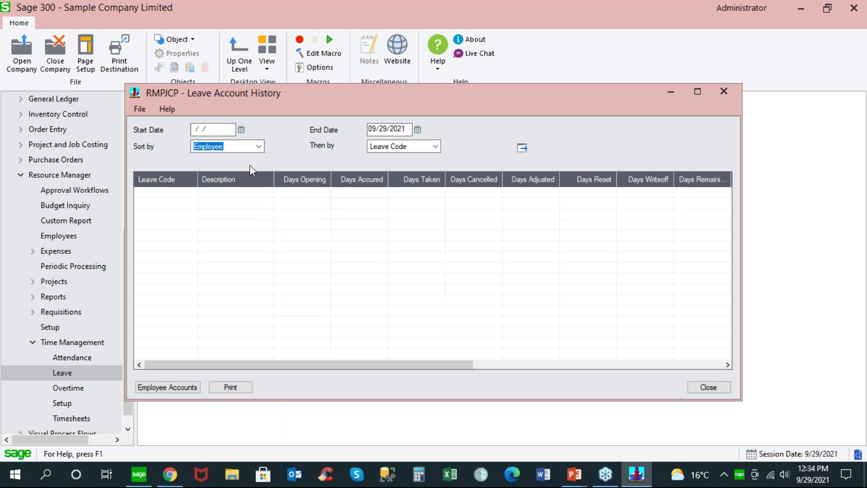
pyautogui.click(521, 149)
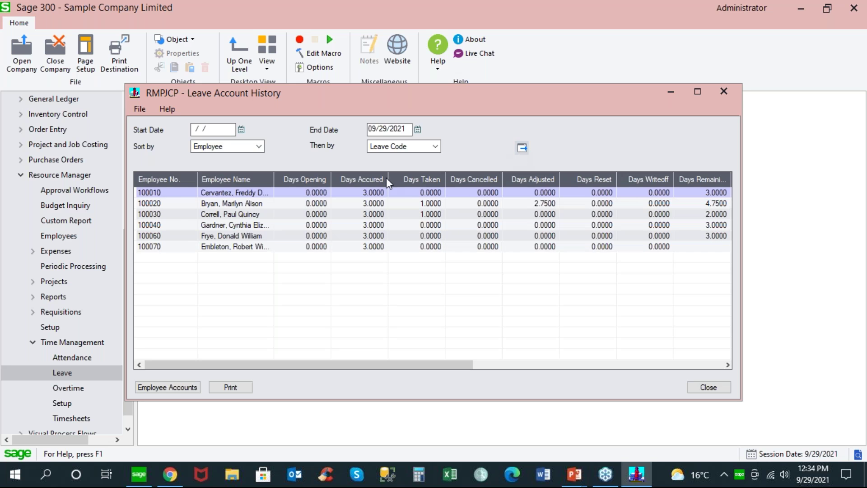
pyautogui.doubleClick(164, 193)
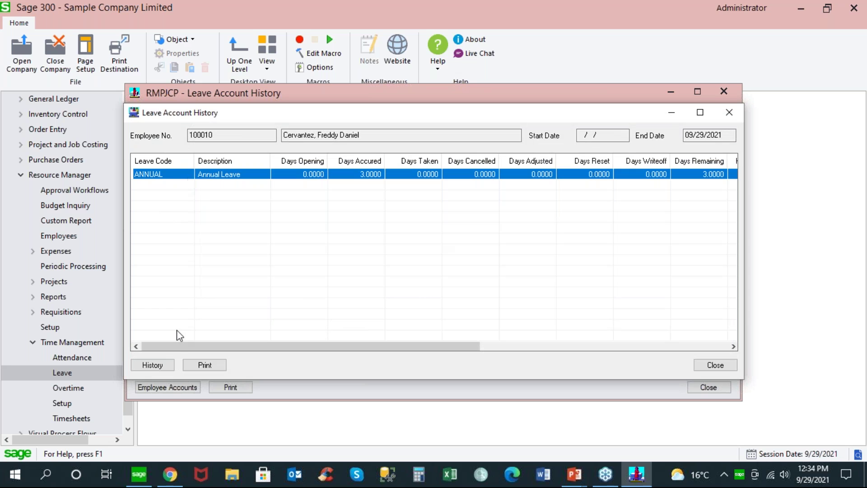
pyautogui.click(166, 365)
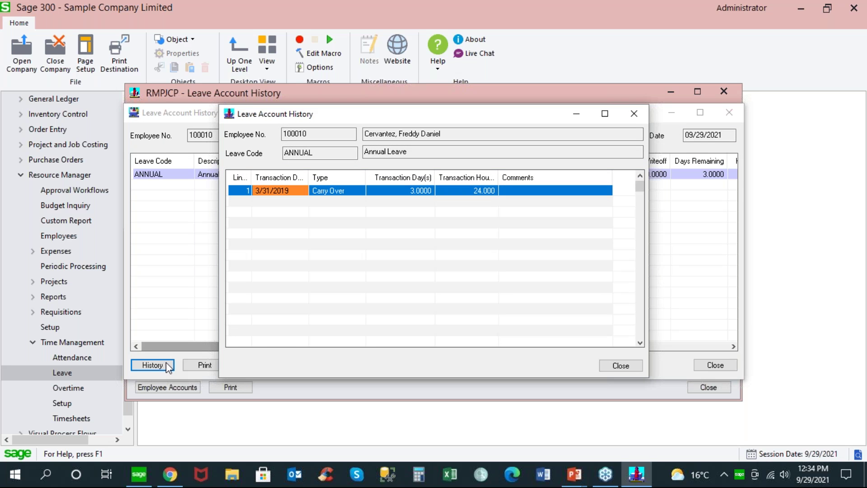
pyautogui.click(623, 368)
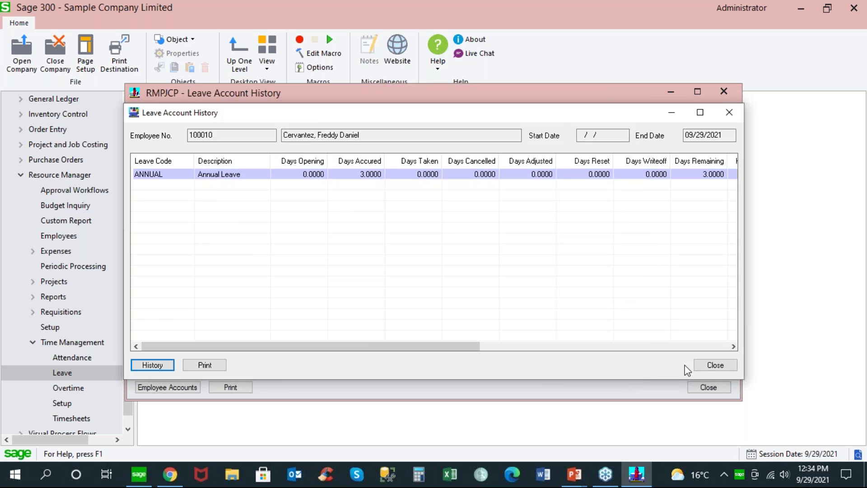
pyautogui.click(698, 366)
# Step: Re-sort by Leave Code, review employee 100020's SICK leave transactions, and close the history
pyautogui.click(259, 146)
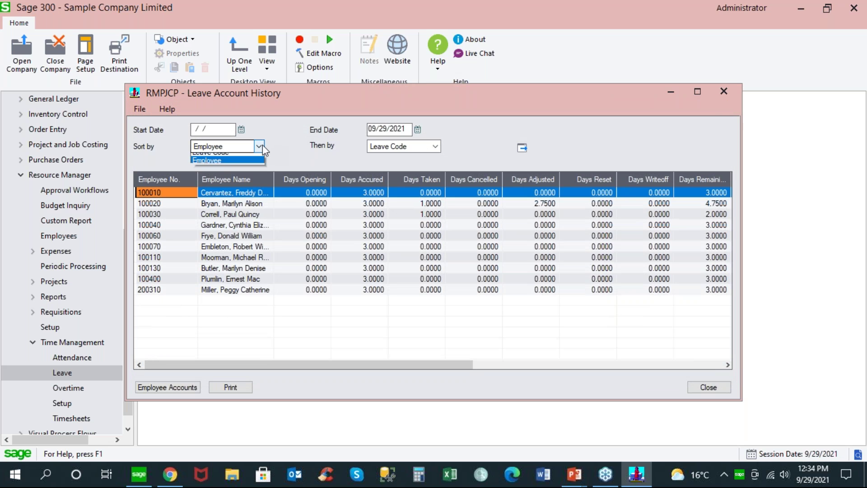
pyautogui.click(210, 157)
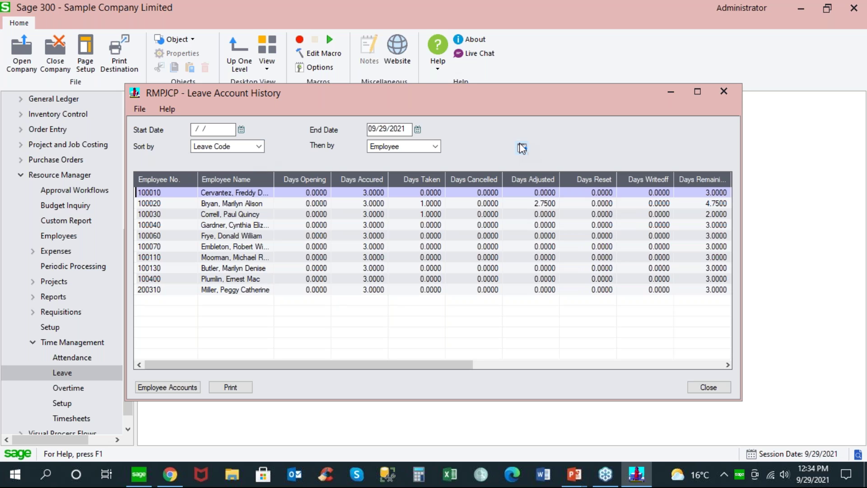
pyautogui.click(522, 149)
pyautogui.doubleClick(215, 204)
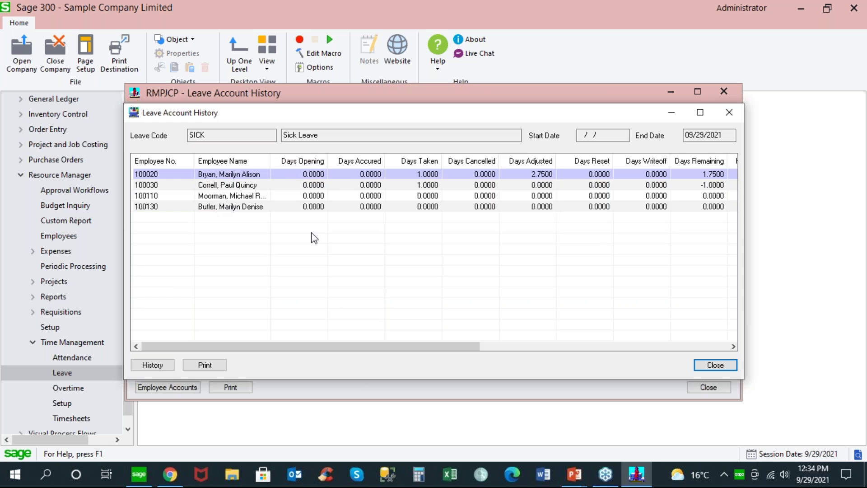
pyautogui.doubleClick(235, 176)
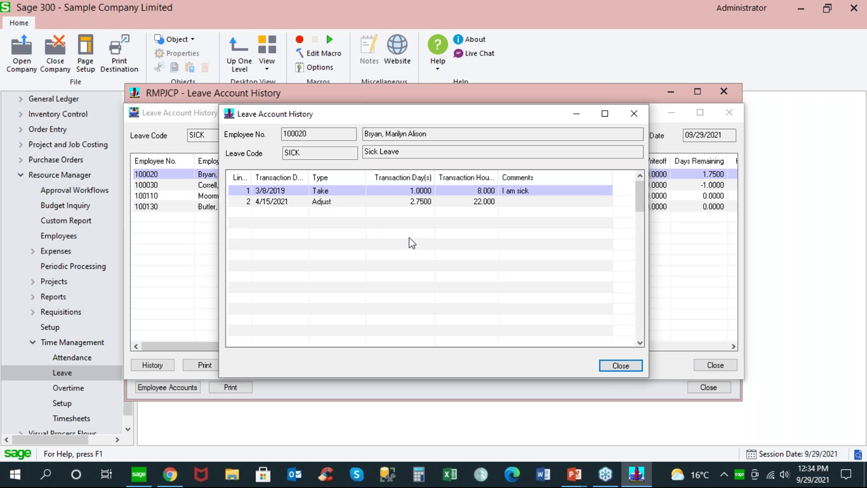
pyautogui.click(621, 366)
pyautogui.click(698, 369)
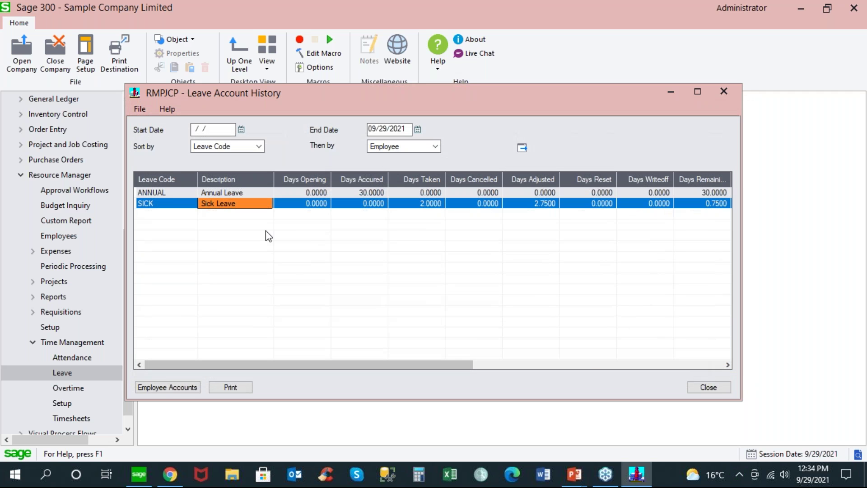
pyautogui.click(708, 387)
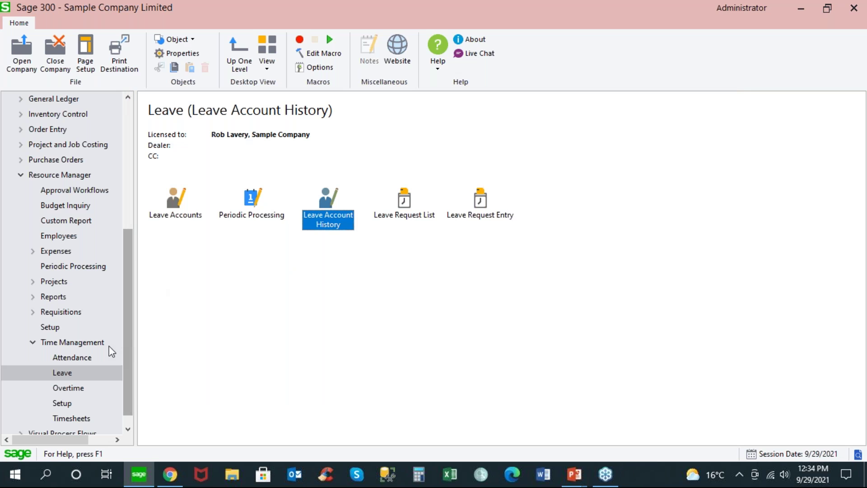
# Step: Go from Time Management's Attendance functions to the Overtime folder
pyautogui.click(86, 357)
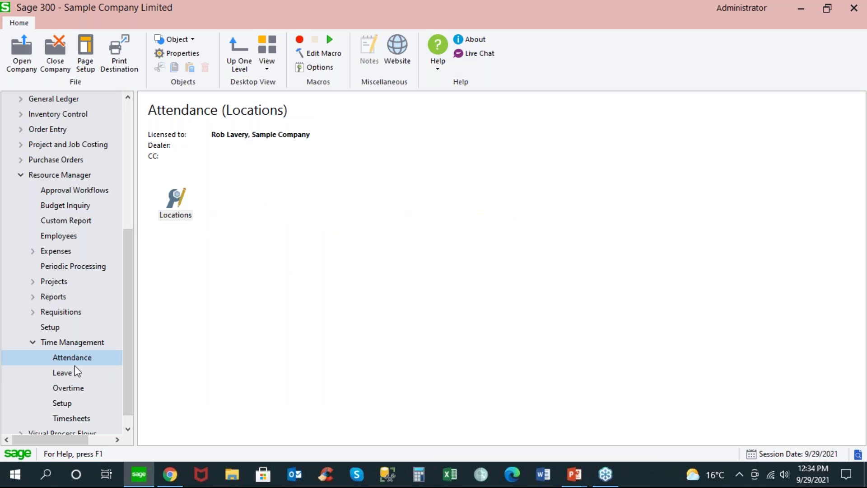
pyautogui.click(74, 387)
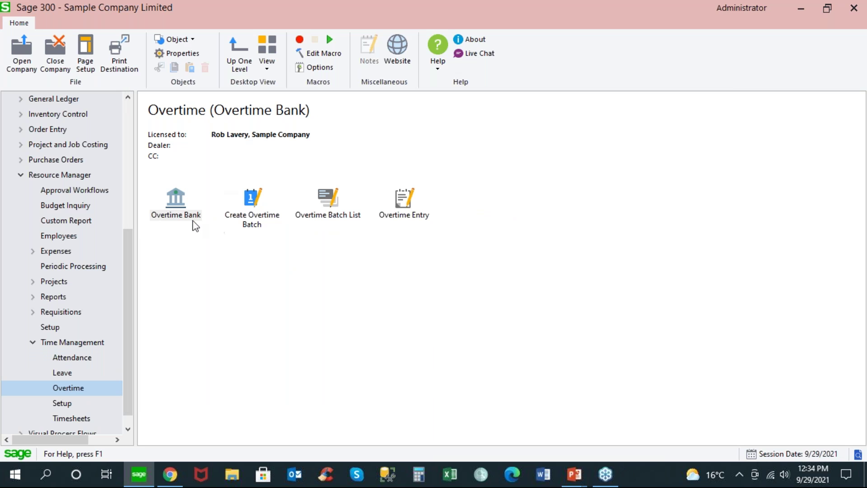
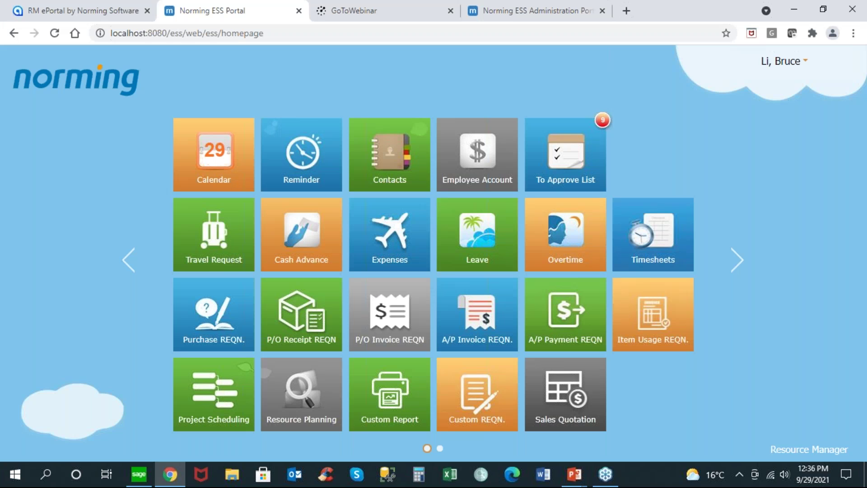
# Step: Sign out, sign in as another employee under Resource Manager PJC & CP, and open the Leave module
pyautogui.click(771, 64)
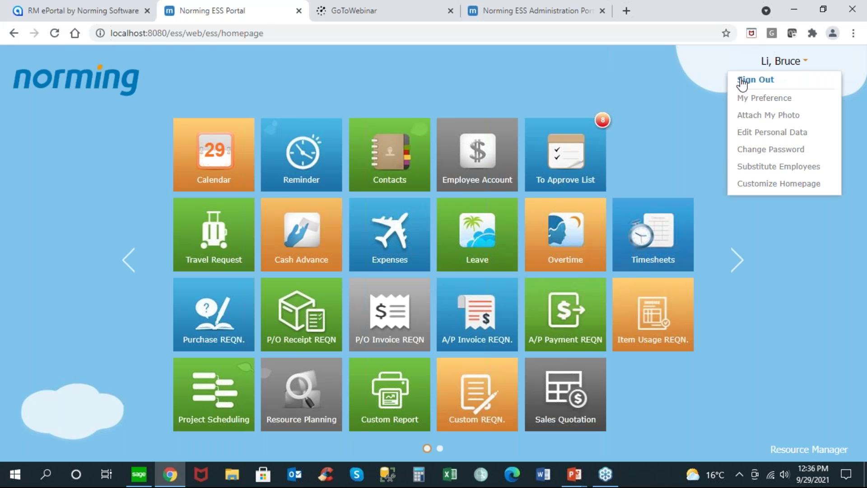
pyautogui.click(748, 80)
pyautogui.click(421, 281)
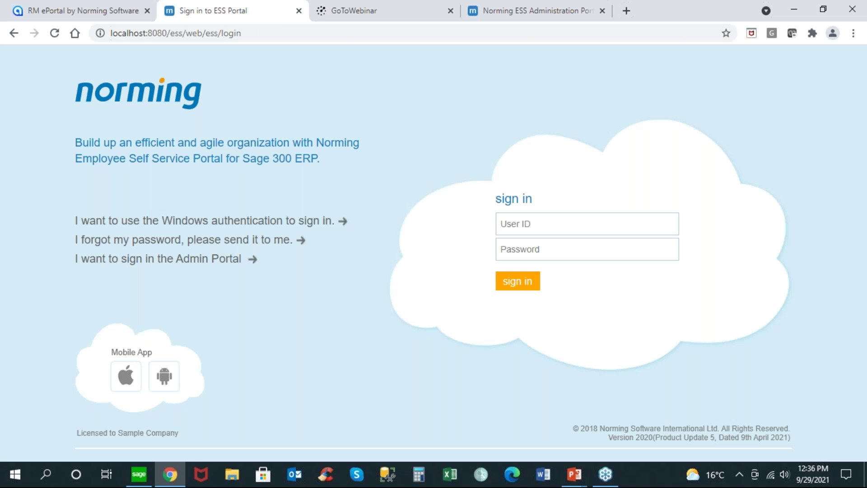
pyautogui.write('100020')
pyautogui.press('Tab')
pyautogui.press('Return')
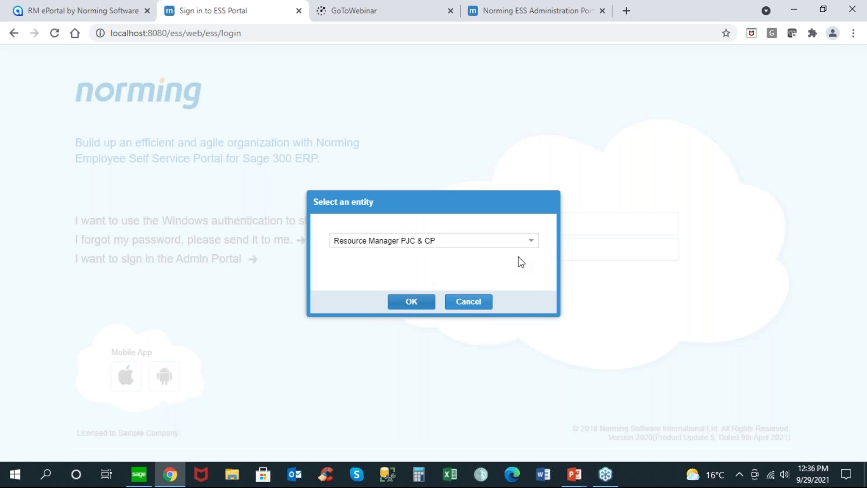
pyautogui.click(534, 243)
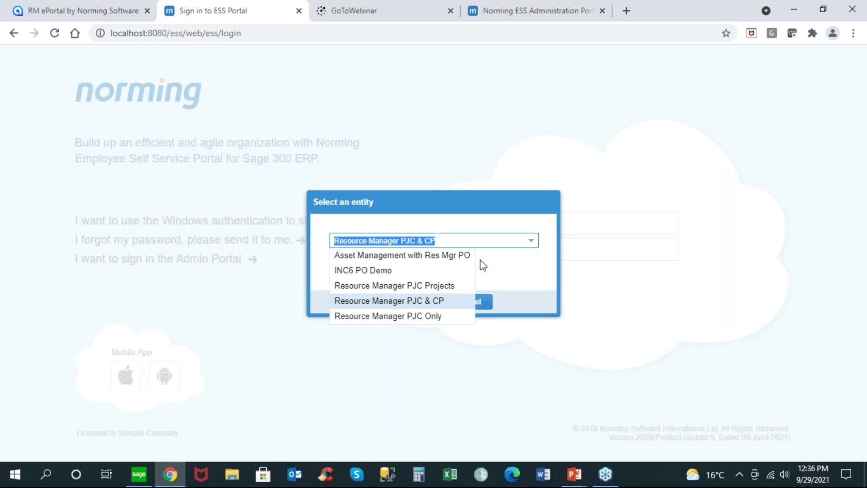
pyautogui.click(414, 301)
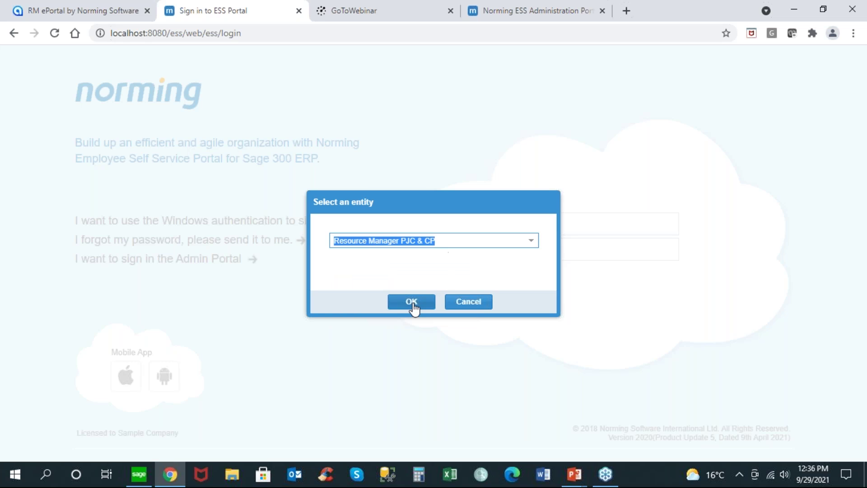
pyautogui.click(413, 304)
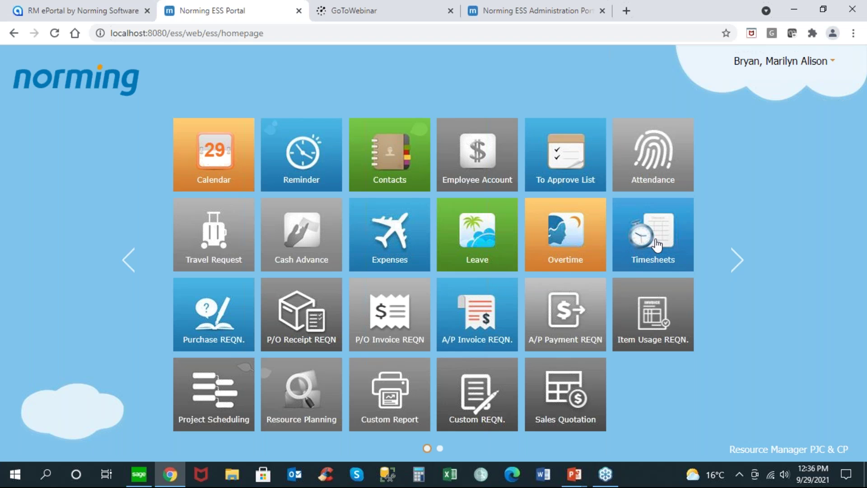
pyautogui.click(475, 242)
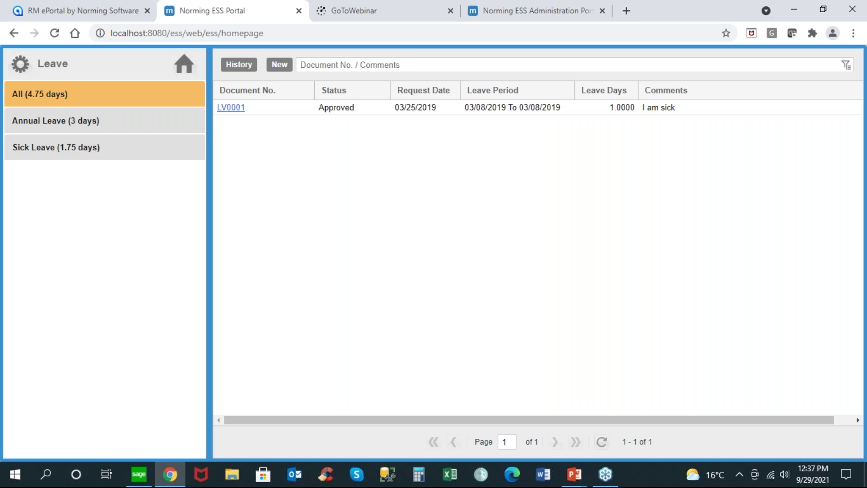
pyautogui.click(63, 150)
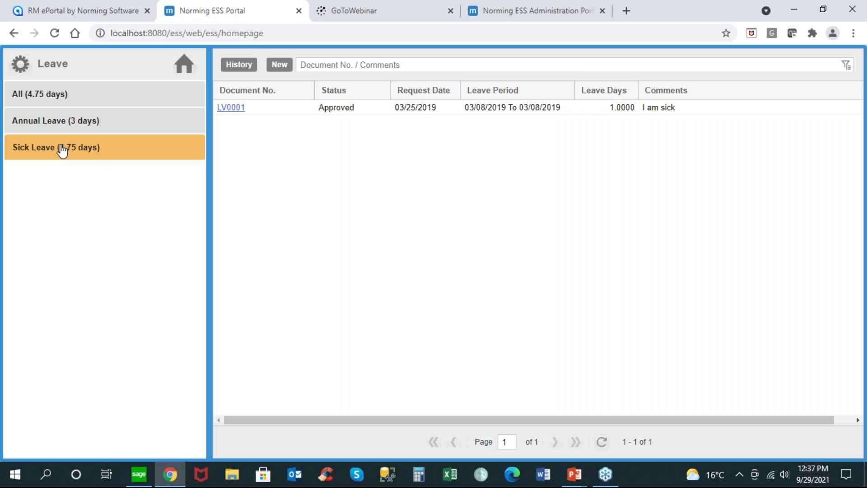
pyautogui.click(55, 130)
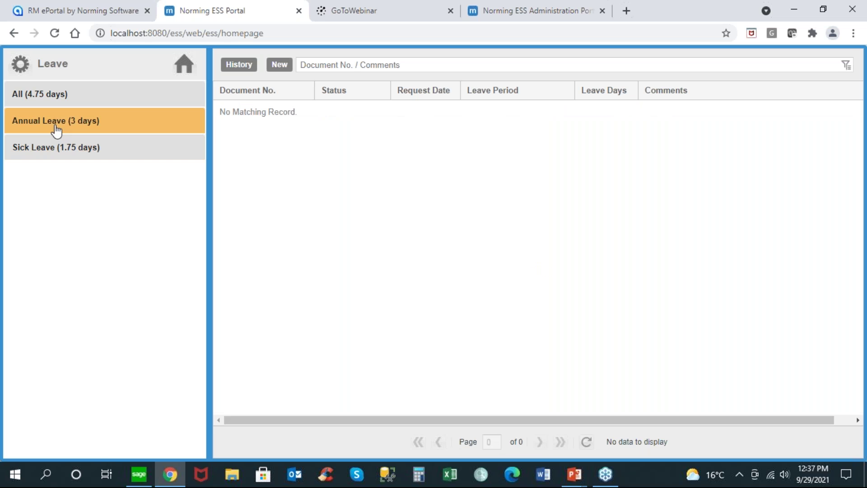
pyautogui.click(68, 96)
pyautogui.click(246, 72)
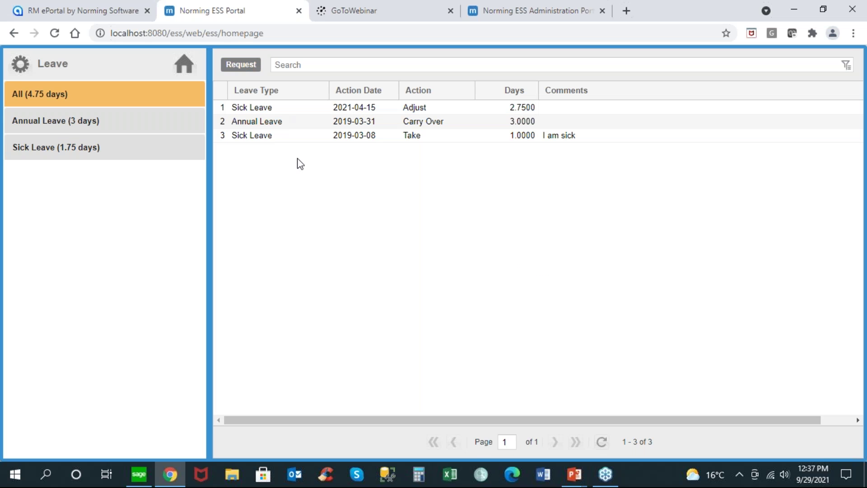
pyautogui.click(232, 68)
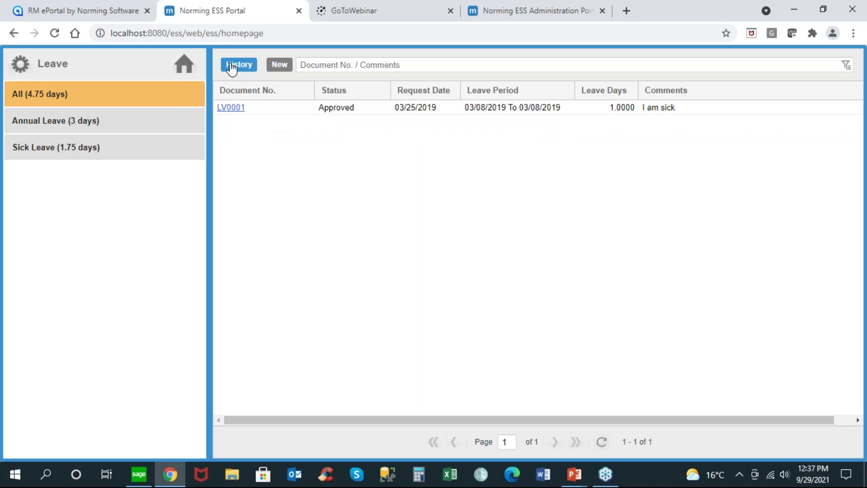
pyautogui.click(184, 64)
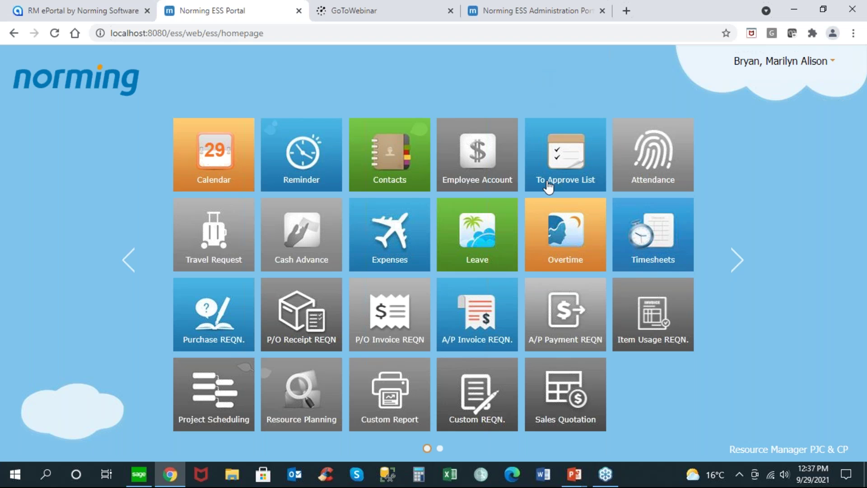
# Step: Create a new timesheet for period 09/17/2021~09/23/2021 and start line 1 with project 120-1400-10 defaults
pyautogui.click(650, 242)
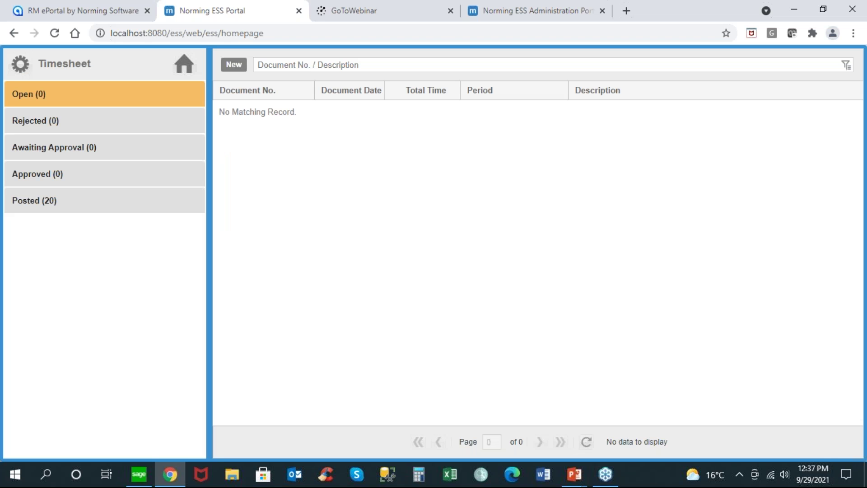
pyautogui.click(234, 64)
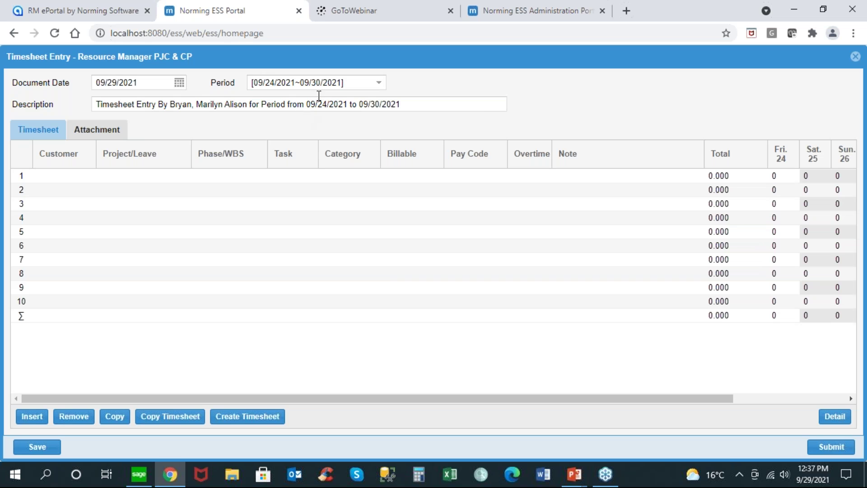
pyautogui.click(378, 84)
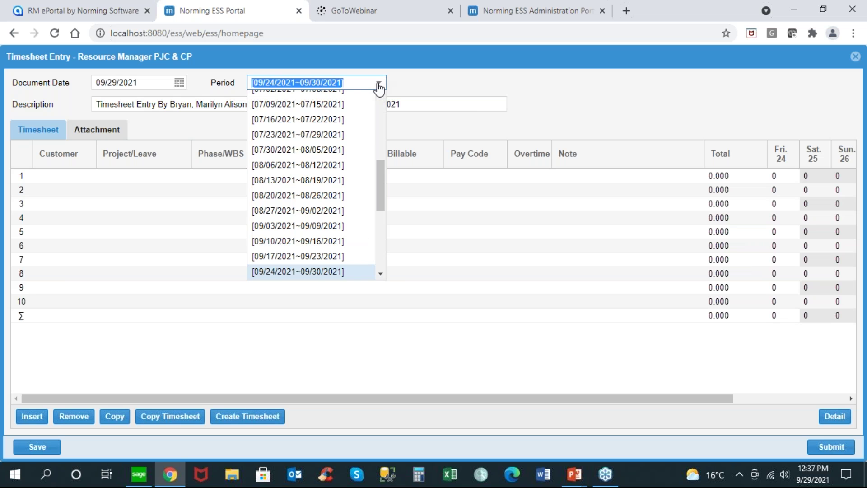
pyautogui.click(315, 258)
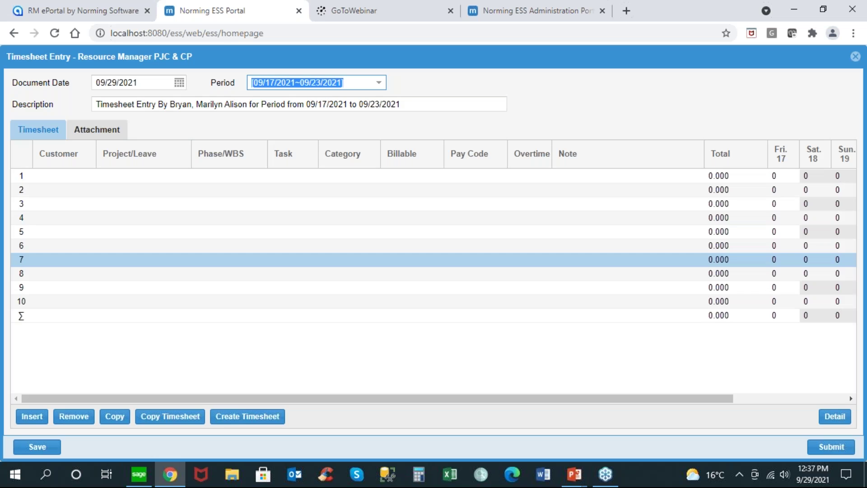
pyautogui.click(89, 180)
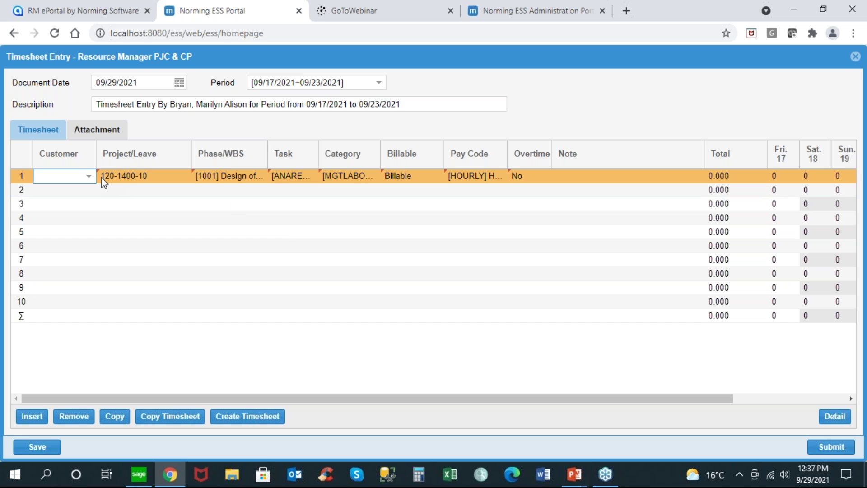
pyautogui.click(89, 178)
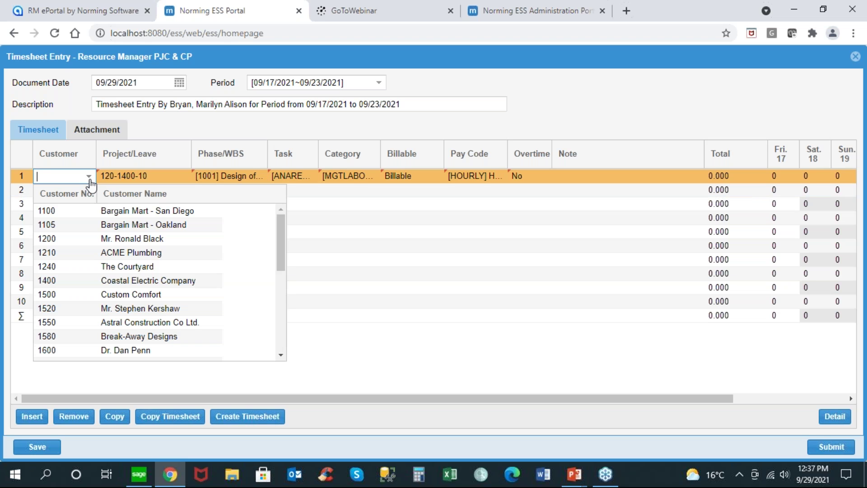
# Step: Set line 1's customer to 1400 Coastal Electric Company and phase to 1001 Design office
pyautogui.click(68, 281)
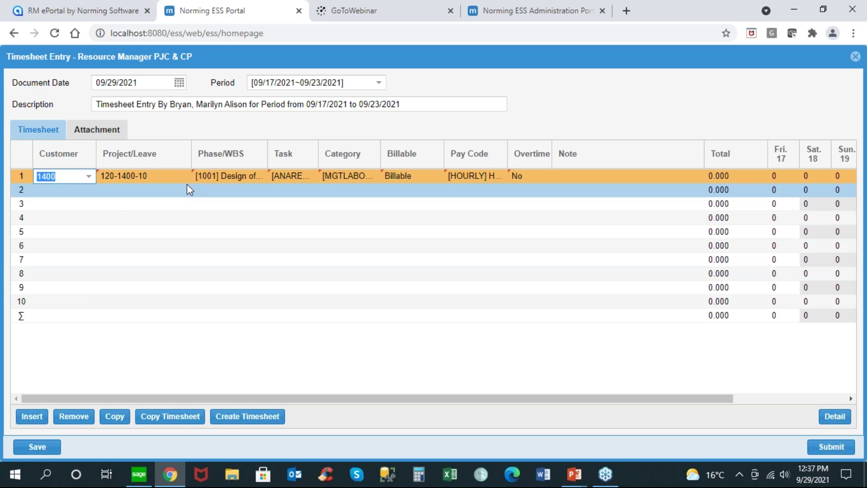
pyautogui.click(261, 180)
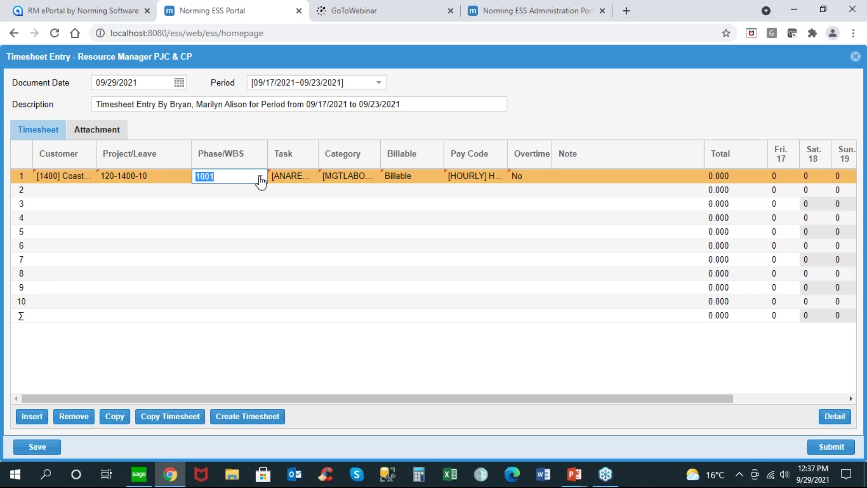
pyautogui.click(261, 180)
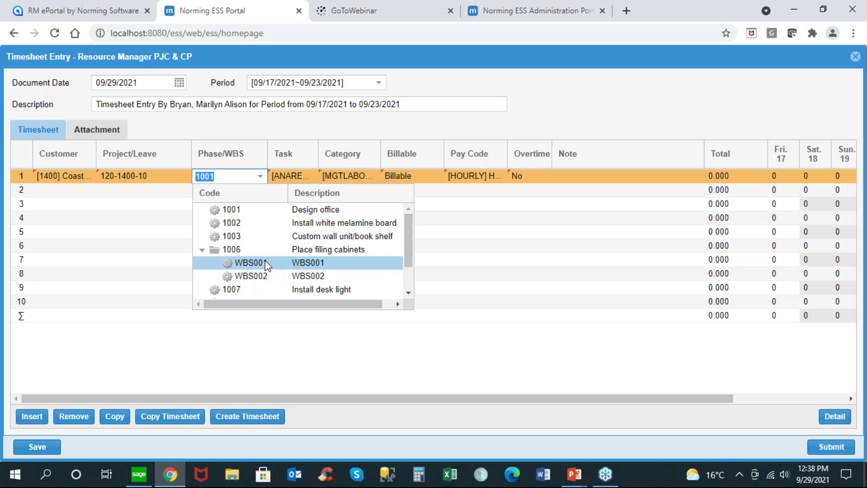
pyautogui.click(250, 206)
pyautogui.click(309, 179)
pyautogui.click(312, 178)
pyautogui.click(311, 178)
# Step: Choose category MGTLABOR, keep pay code HOURLY, and add the note 'Nice Customer!'
pyautogui.click(357, 180)
pyautogui.click(373, 177)
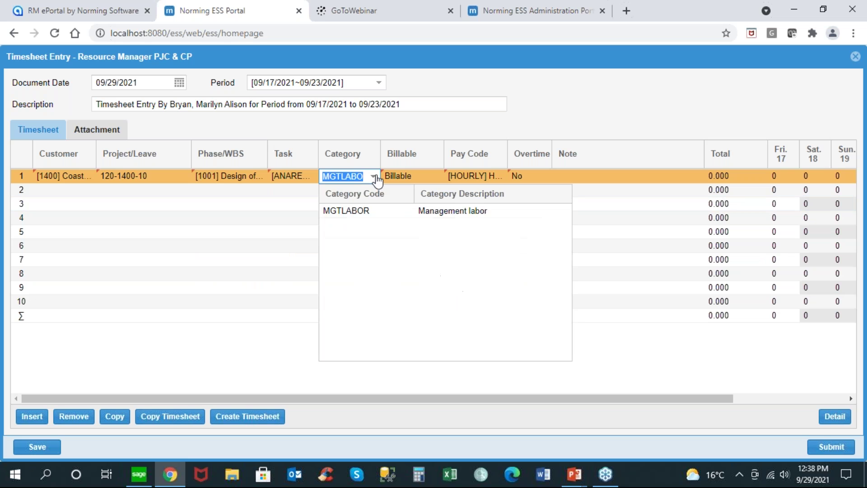
pyautogui.click(369, 215)
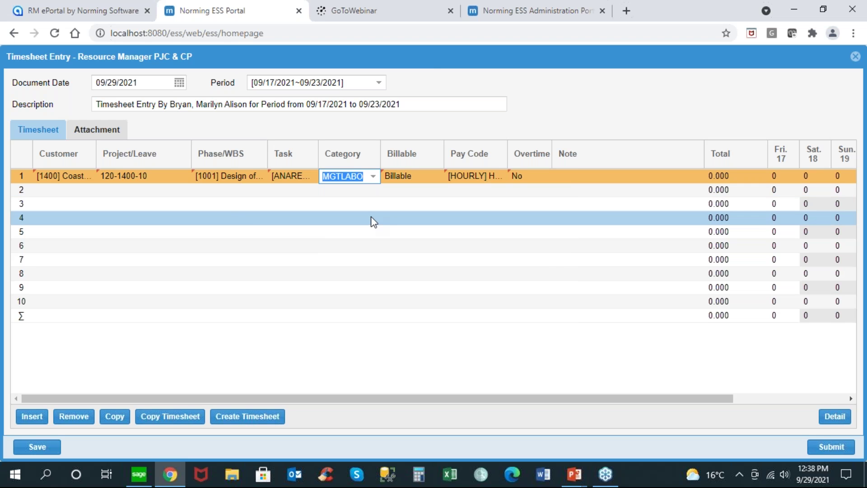
pyautogui.click(503, 175)
pyautogui.click(500, 177)
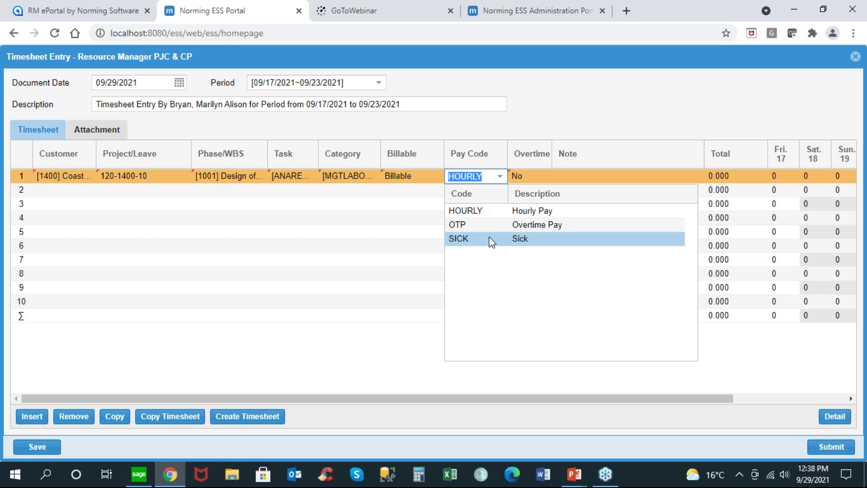
pyautogui.click(502, 179)
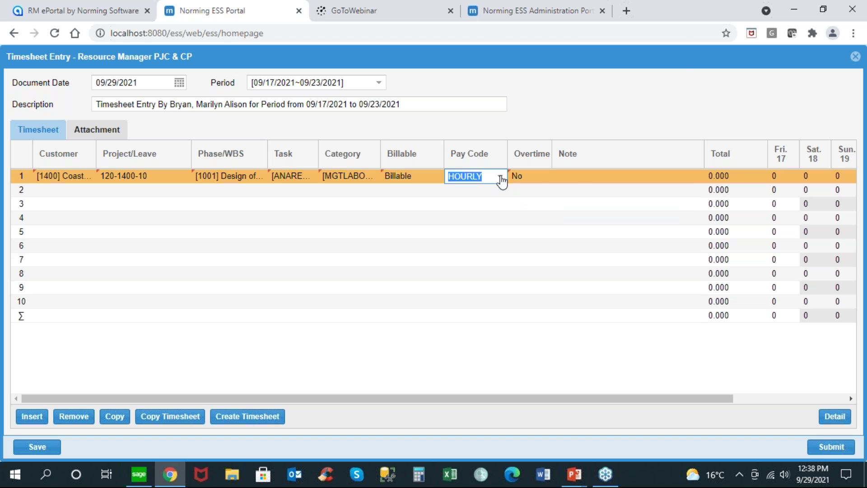
pyautogui.click(580, 176)
pyautogui.write('N')
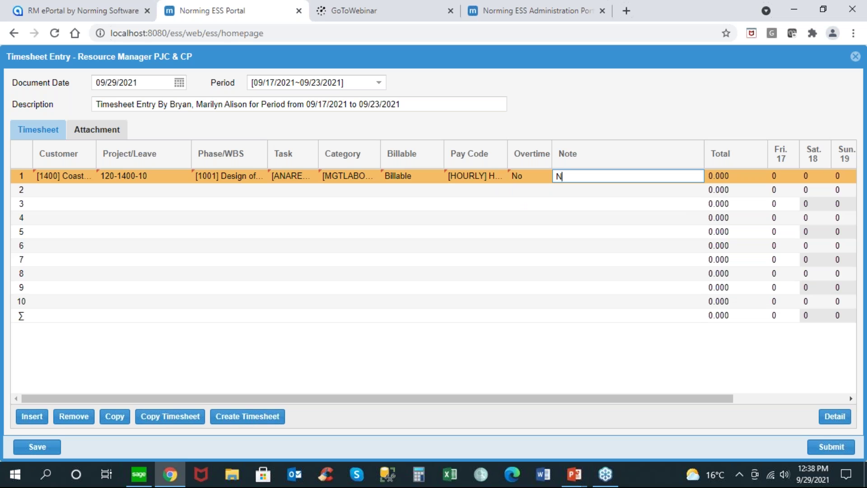
pyautogui.write('ice Customer!')
# Step: Add the comment 'Need to do a lot of work.' to Friday 17's entry
pyautogui.click(779, 178)
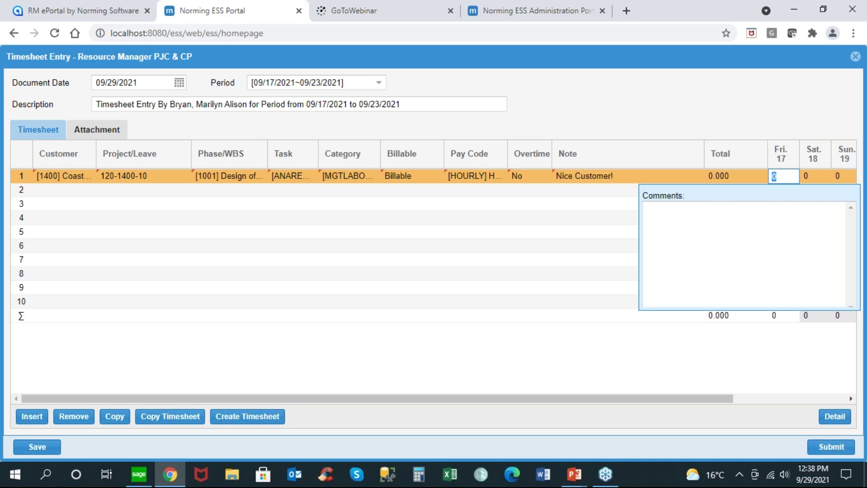
pyautogui.click(748, 218)
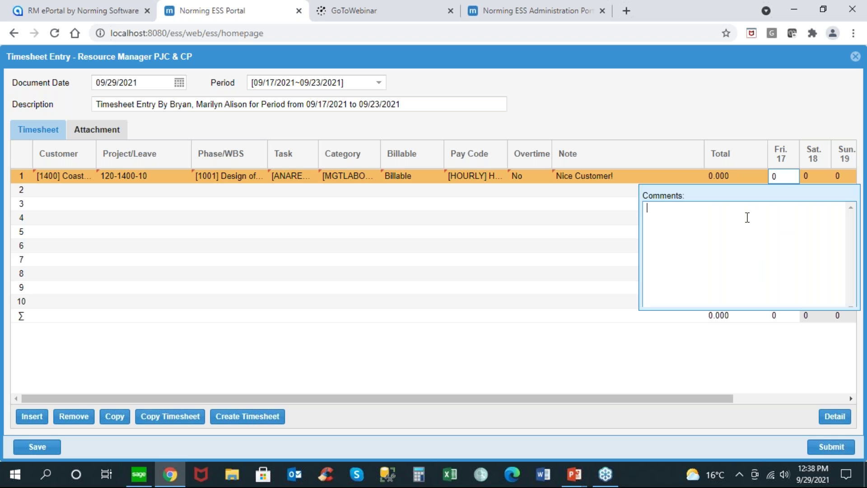
pyautogui.write('Need to do a lot of work.')
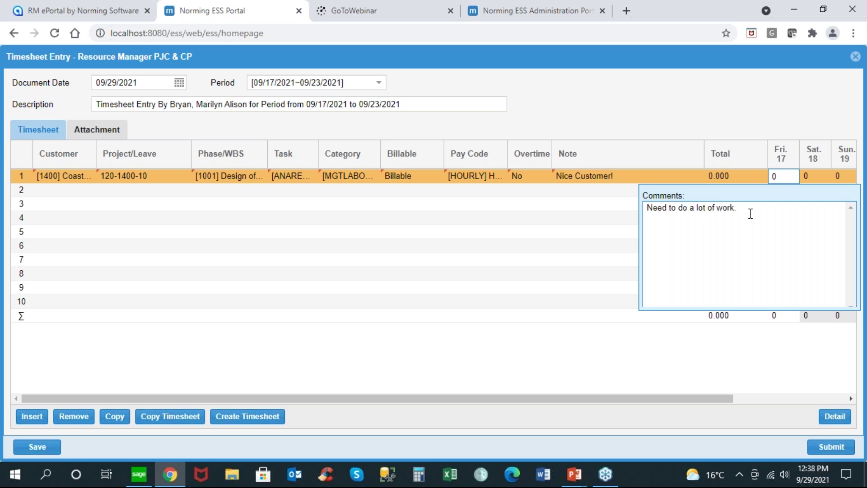
pyautogui.click(780, 175)
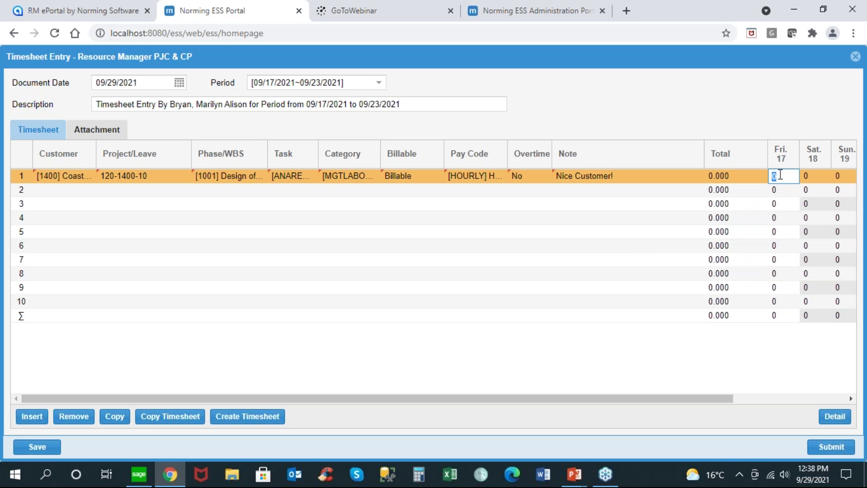
# Step: Enter 8 hours each for Friday 17 and Monday 20 through Thursday 23
pyautogui.write('8')
pyautogui.press('Tab')
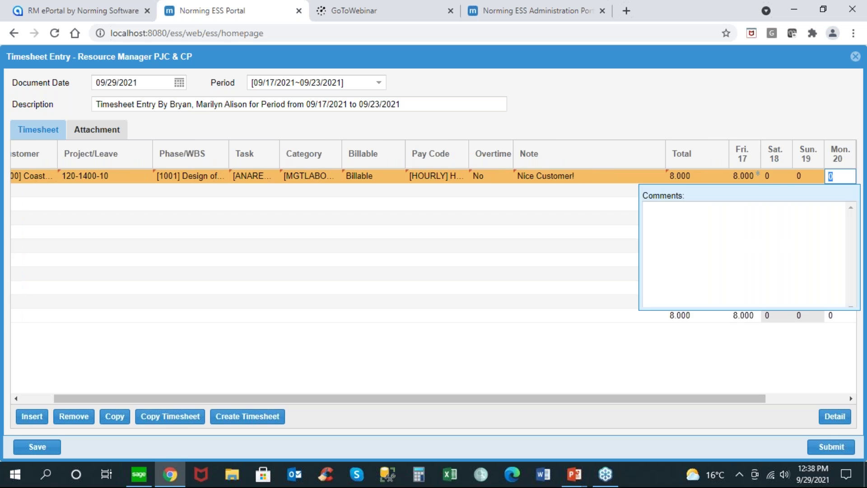
pyautogui.moveTo(762, 182)
pyautogui.write('8')
pyautogui.press('Tab')
pyautogui.write('8')
pyautogui.press('Tab')
pyautogui.write('8')
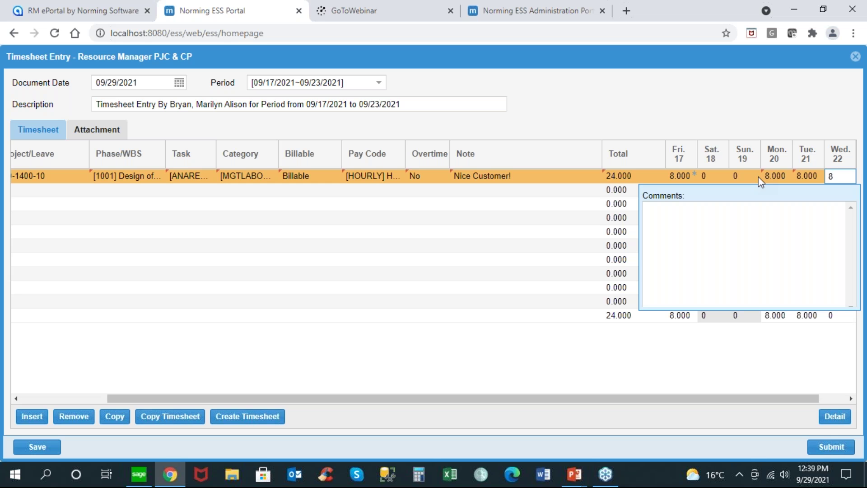
pyautogui.press('Tab')
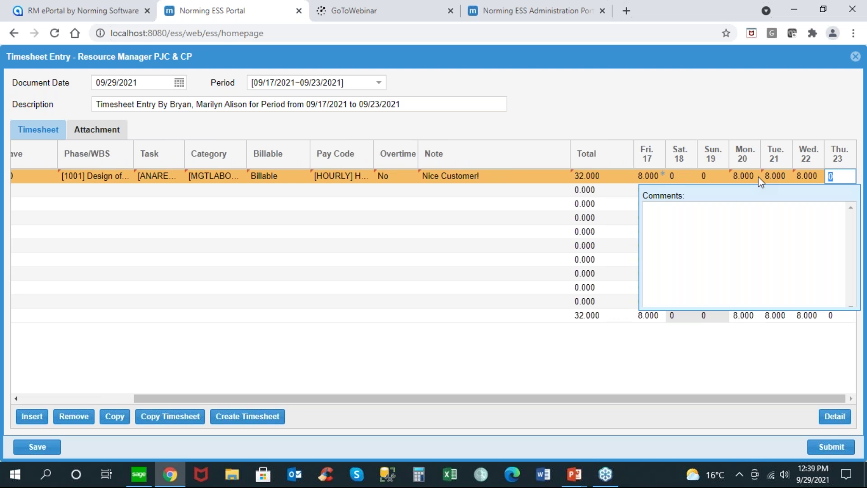
pyautogui.write('8')
pyautogui.click(97, 132)
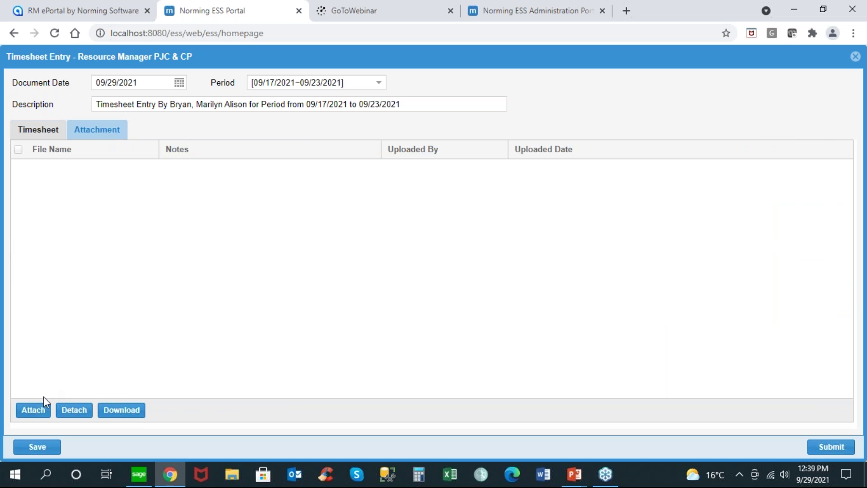
# Step: Attach Contract.pdf from C:\1Suspense Folder to the timesheet with the note 'Contract'
pyautogui.click(40, 409)
pyautogui.click(367, 222)
pyautogui.write('Contre')
pyautogui.press('BackSpace')
pyautogui.write('tact')
pyautogui.click(568, 280)
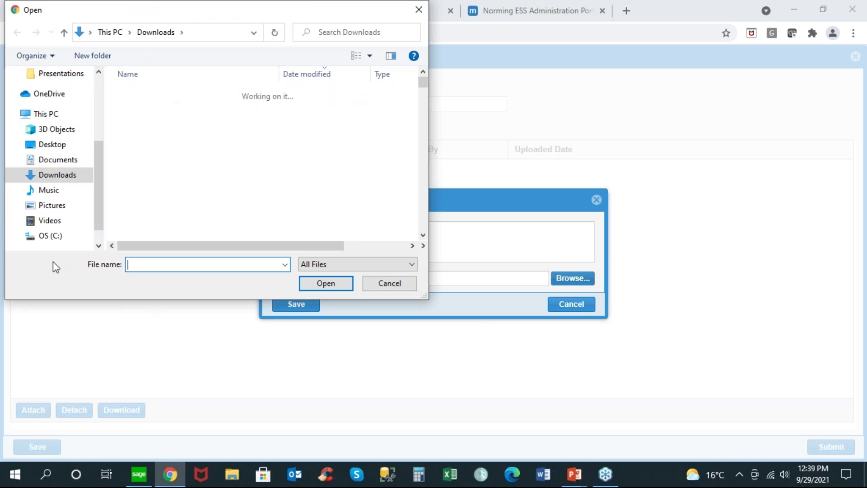
pyautogui.click(52, 238)
pyautogui.doubleClick(173, 94)
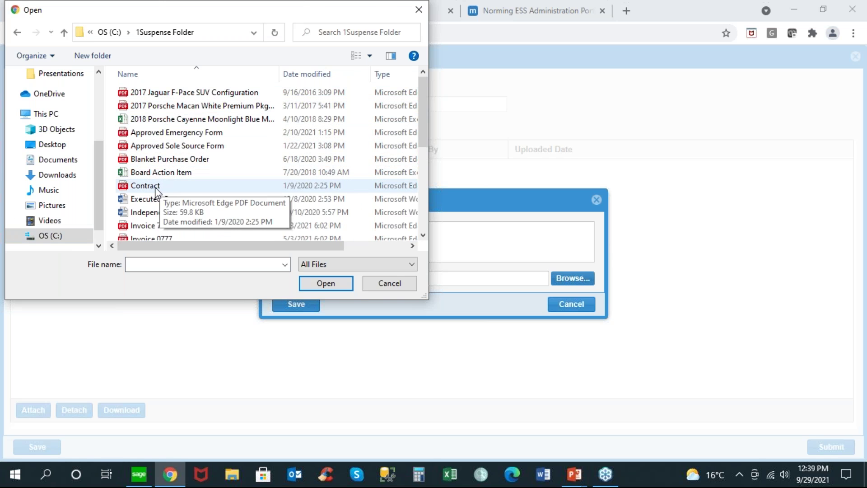
pyautogui.doubleClick(156, 186)
pyautogui.click(309, 307)
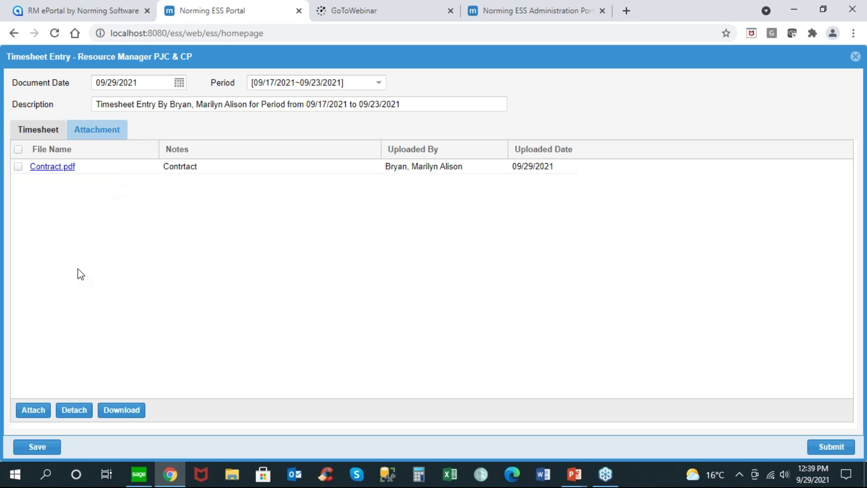
pyautogui.click(62, 136)
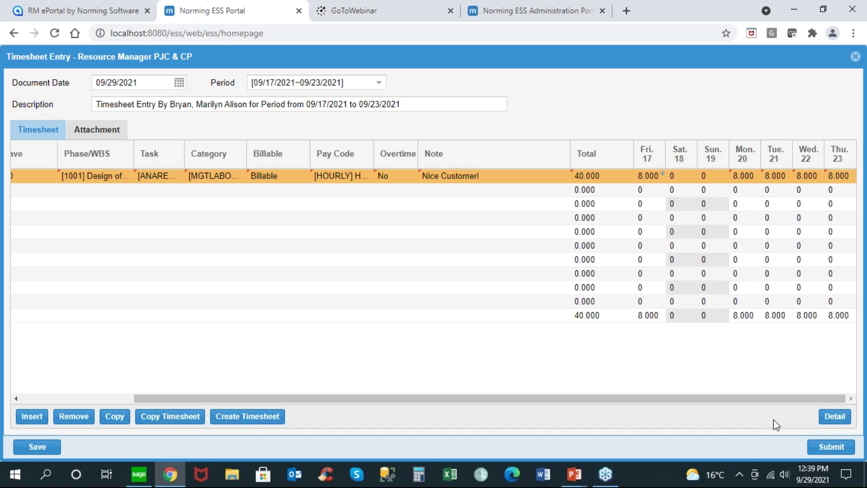
# Step: Submit the 40.000-hour 09/17/2021~09/23/2021 timesheet for approval
pyautogui.click(834, 449)
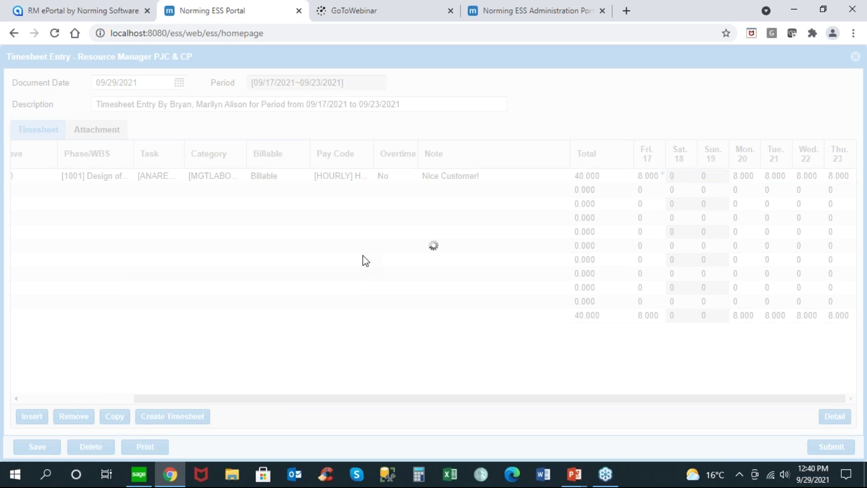
# Step: Check the approval trail shows the timesheet awaiting its approver, then return to the homepage
pyautogui.click(774, 446)
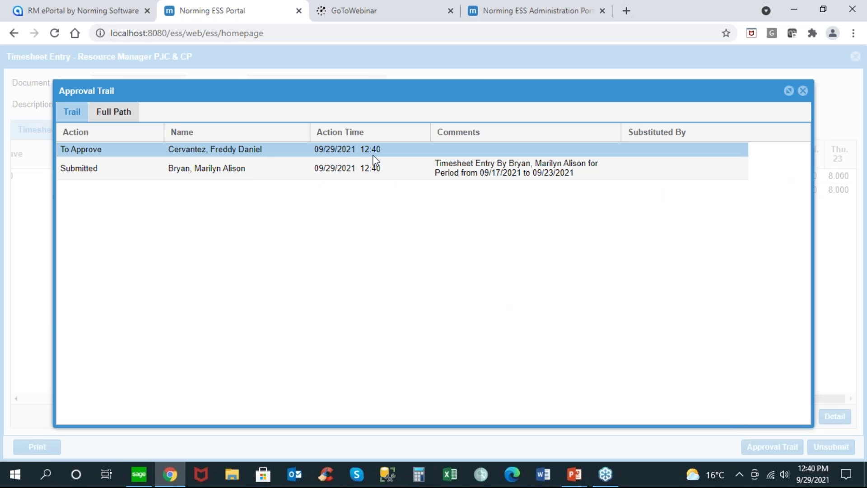
pyautogui.click(803, 91)
pyautogui.click(855, 57)
pyautogui.click(186, 67)
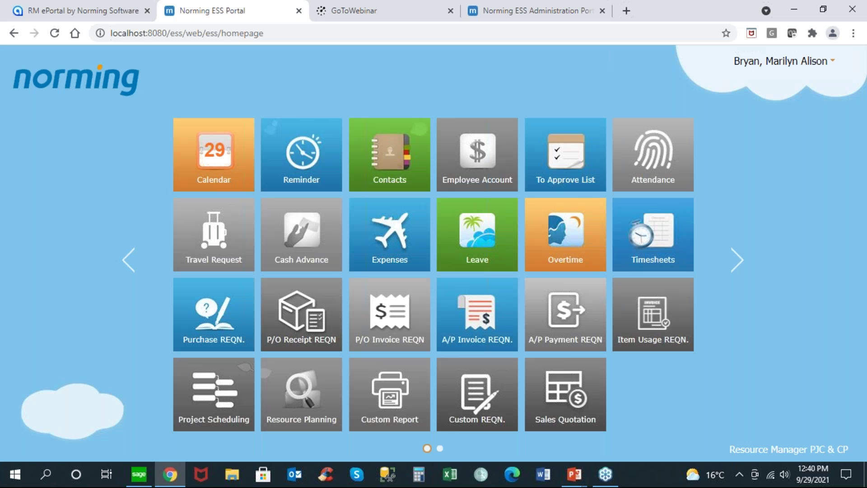
pyautogui.click(746, 64)
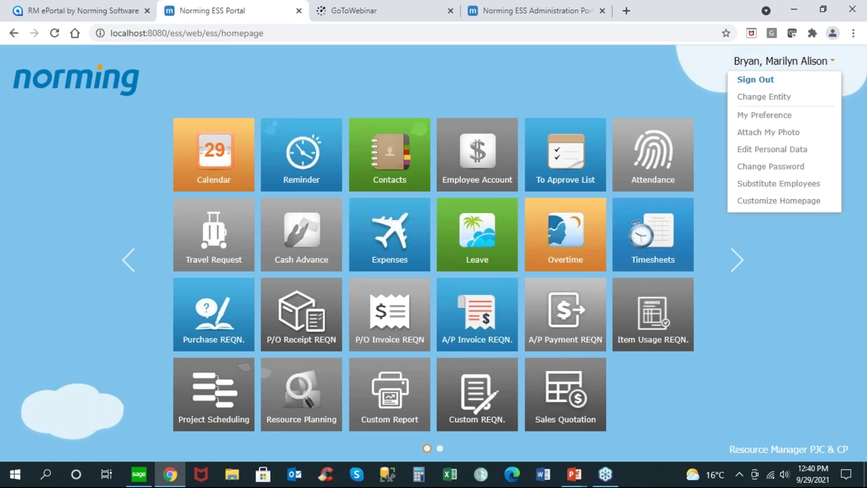
pyautogui.click(761, 184)
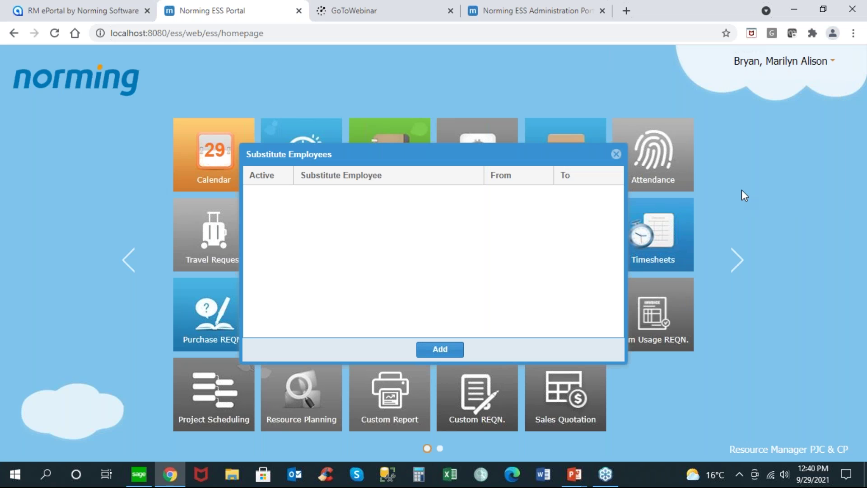
pyautogui.click(441, 350)
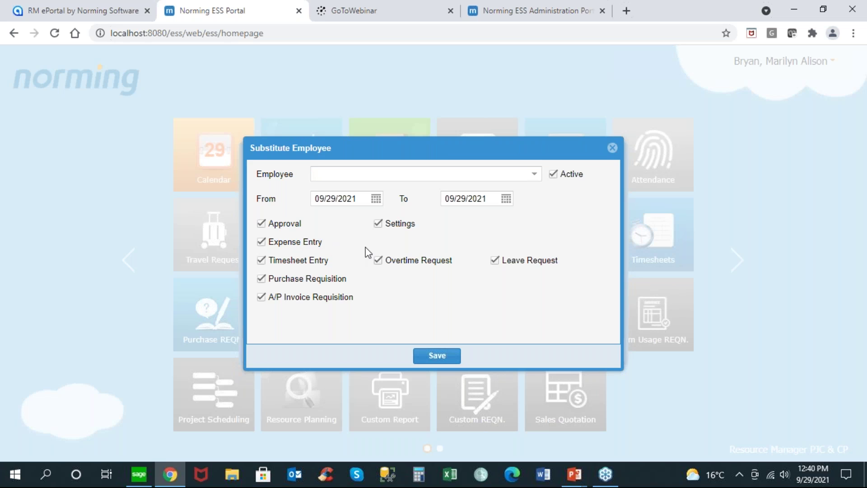
pyautogui.click(508, 200)
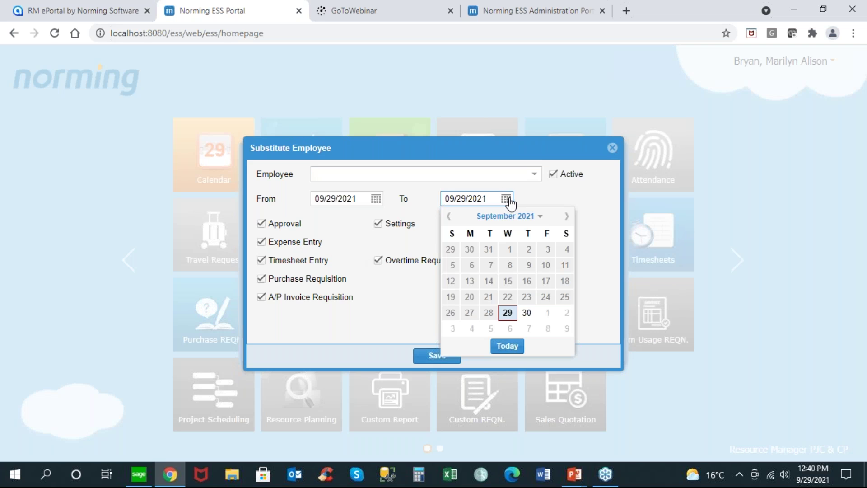
pyautogui.click(510, 329)
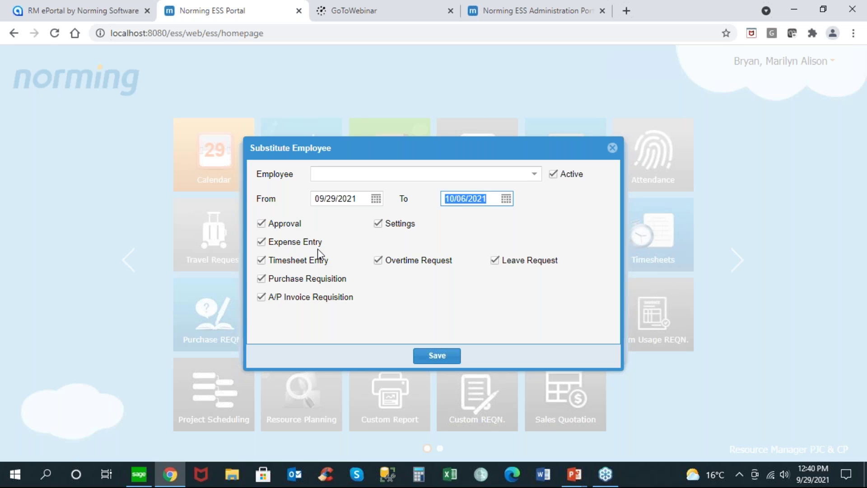
pyautogui.click(612, 149)
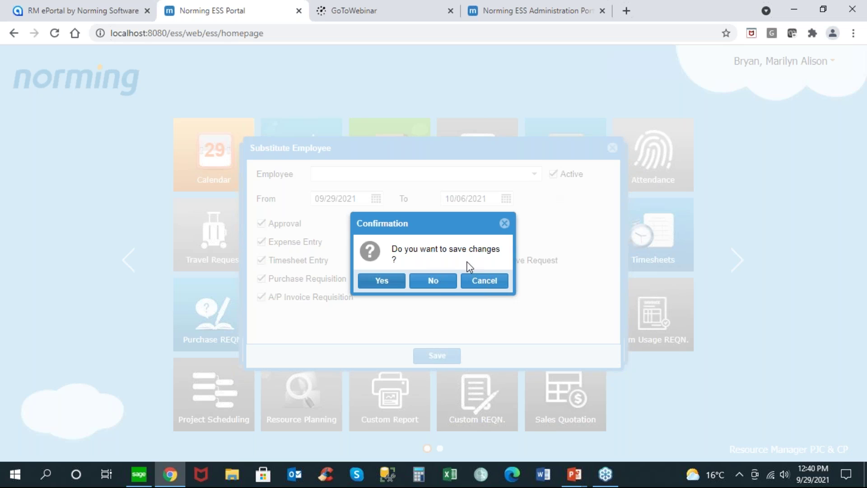
pyautogui.click(440, 282)
pyautogui.click(617, 154)
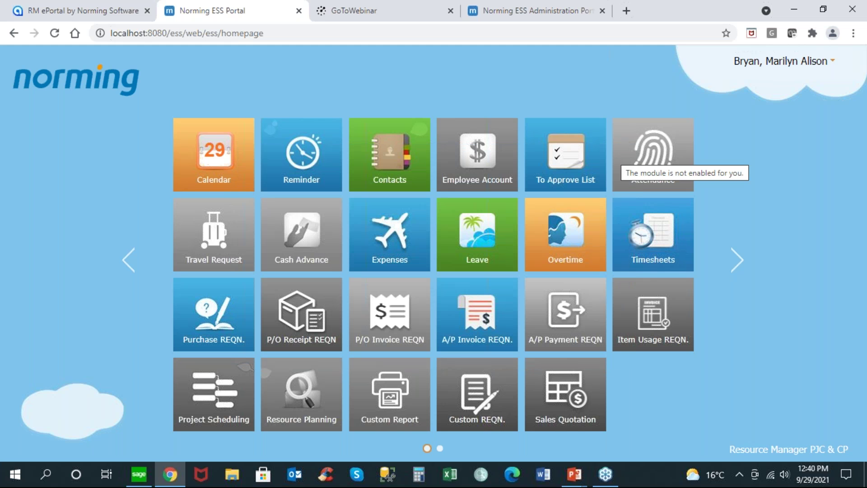
pyautogui.click(746, 63)
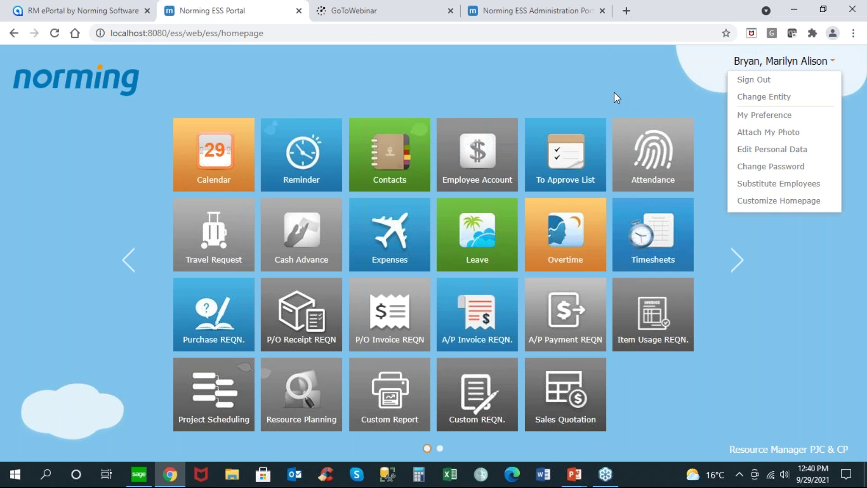
pyautogui.click(766, 204)
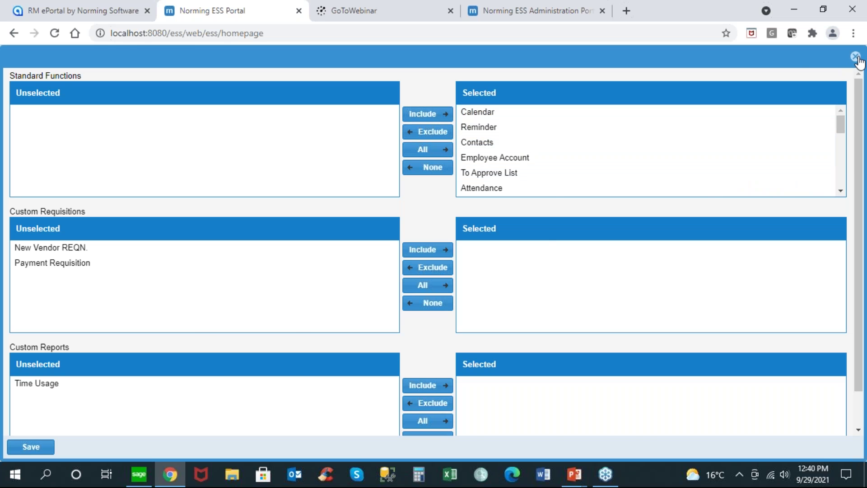
pyautogui.click(857, 57)
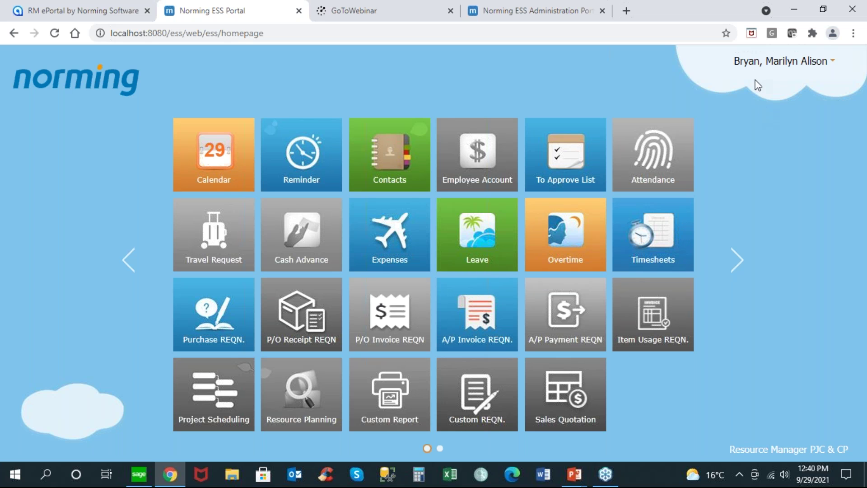
pyautogui.click(745, 63)
# Step: Sign out, then log in with the approver's user ID and password under Resource Manager PJC & CP
pyautogui.click(746, 81)
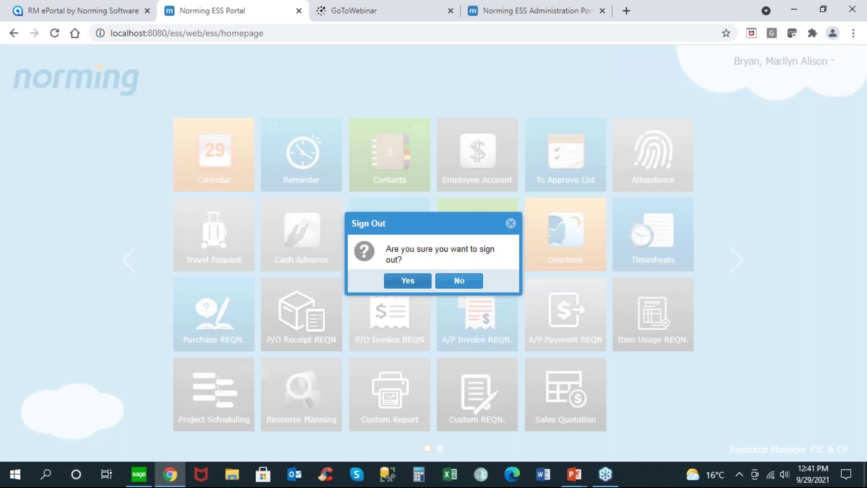
pyautogui.click(408, 281)
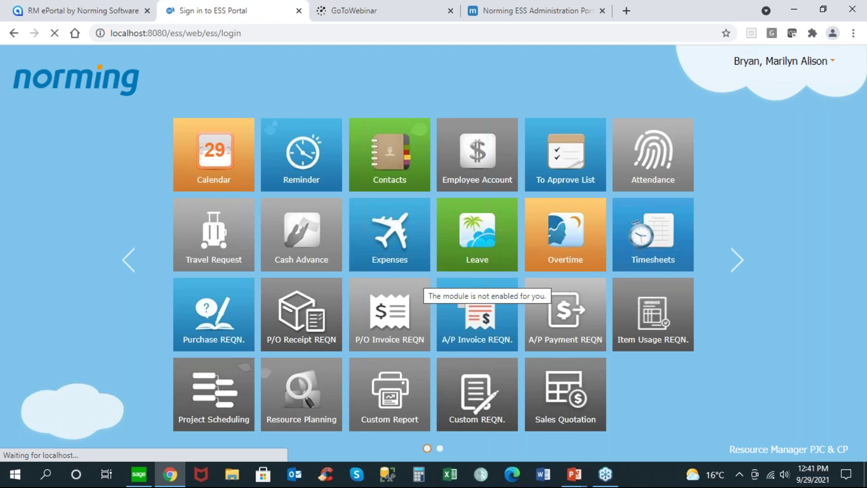
pyautogui.click(587, 224)
pyautogui.write('100010')
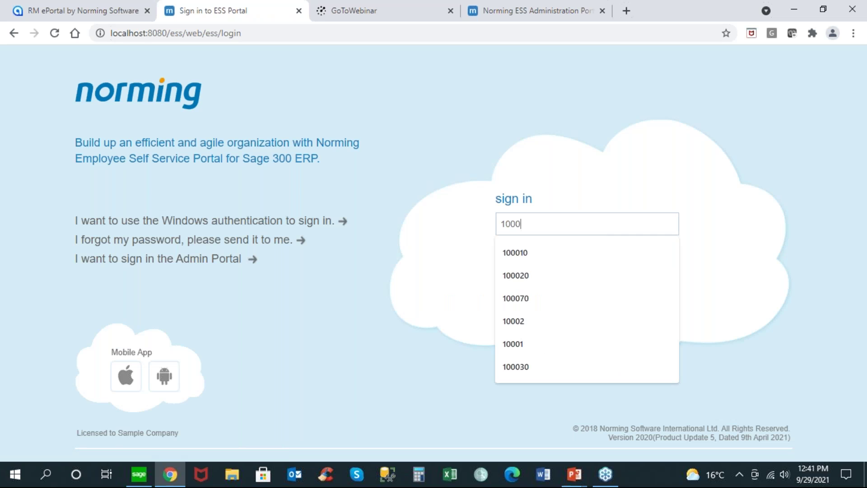
pyautogui.press('Tab')
pyautogui.press('Return')
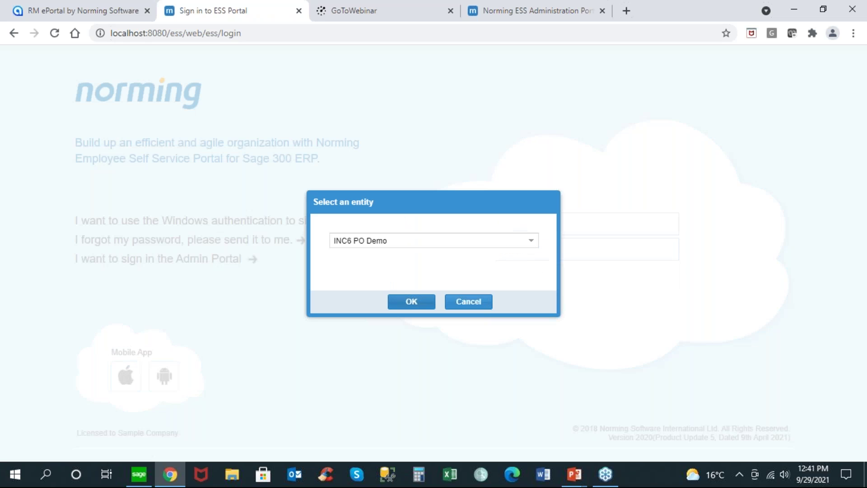
pyautogui.click(531, 243)
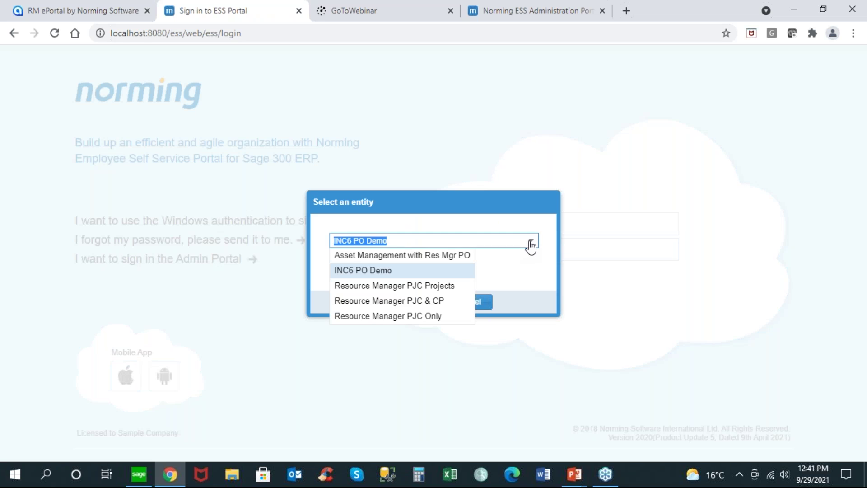
pyautogui.click(418, 301)
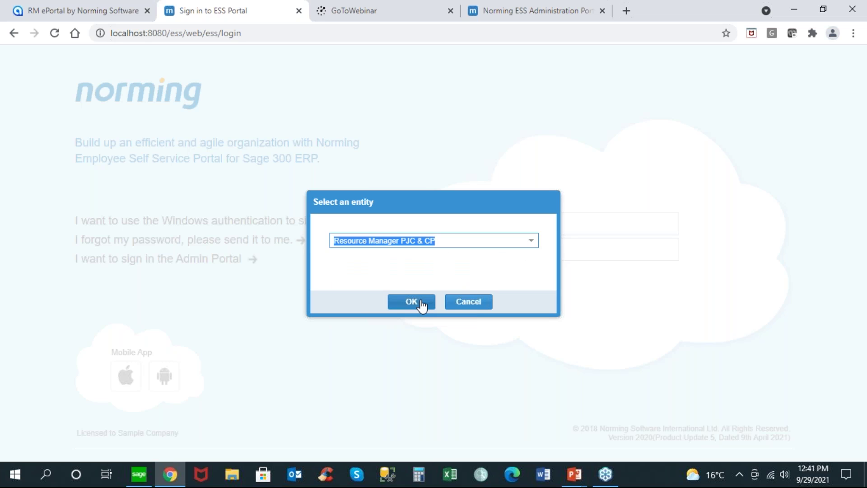
pyautogui.click(420, 302)
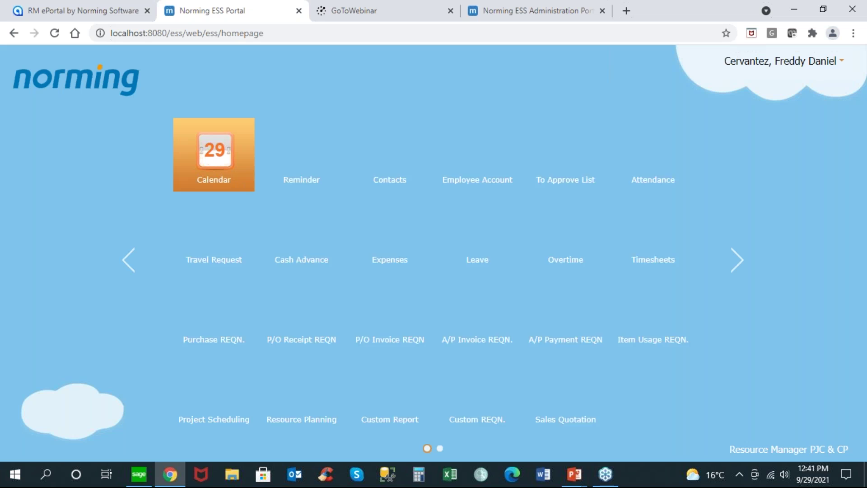
# Step: Open pending timesheet TS000040 and review its attached contract
pyautogui.click(558, 162)
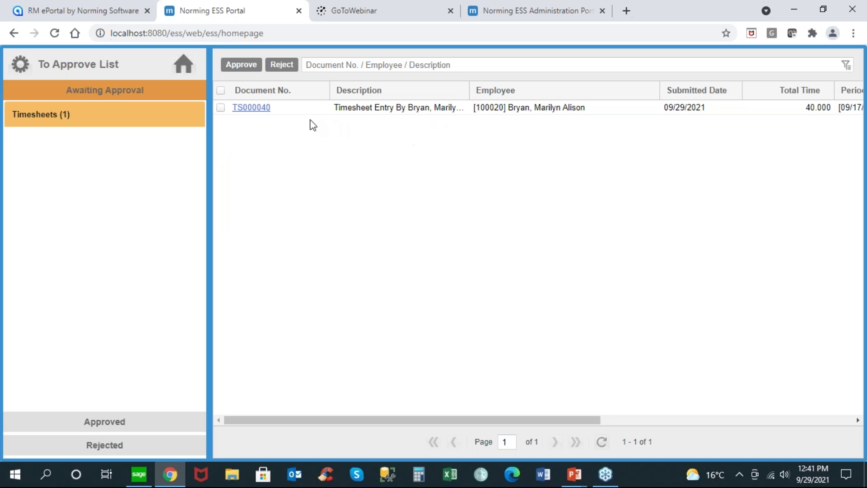
pyautogui.click(267, 113)
pyautogui.click(267, 113)
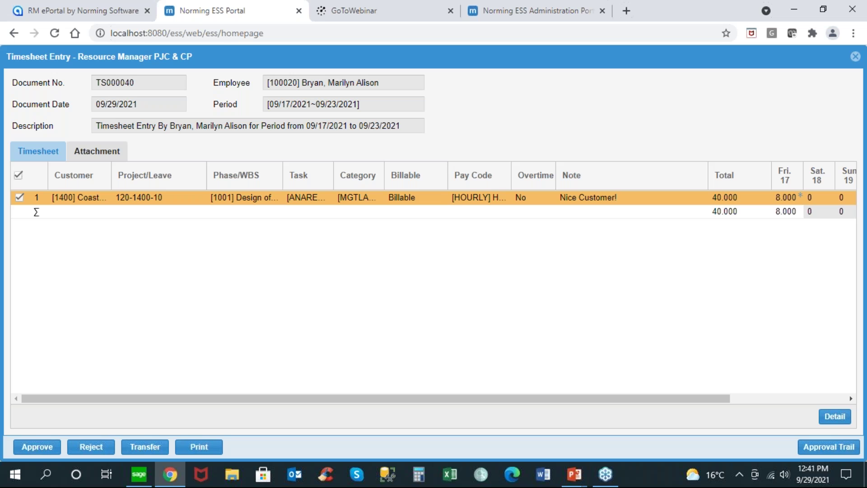
pyautogui.click(99, 153)
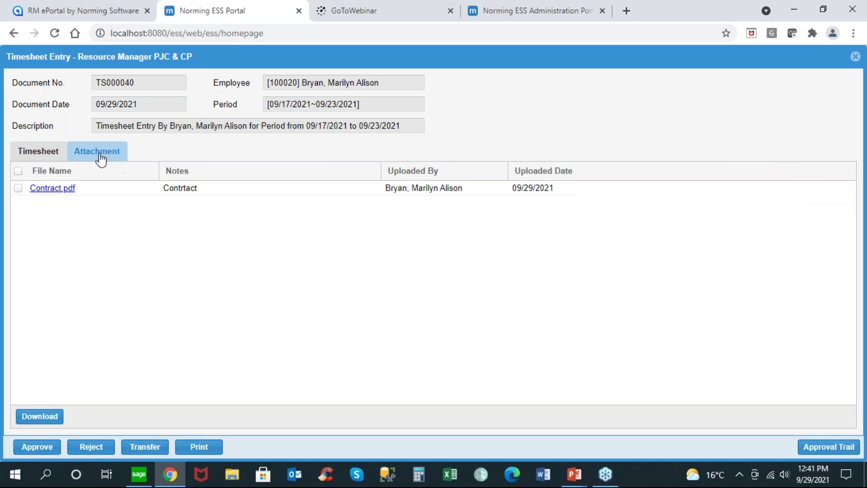
pyautogui.click(56, 151)
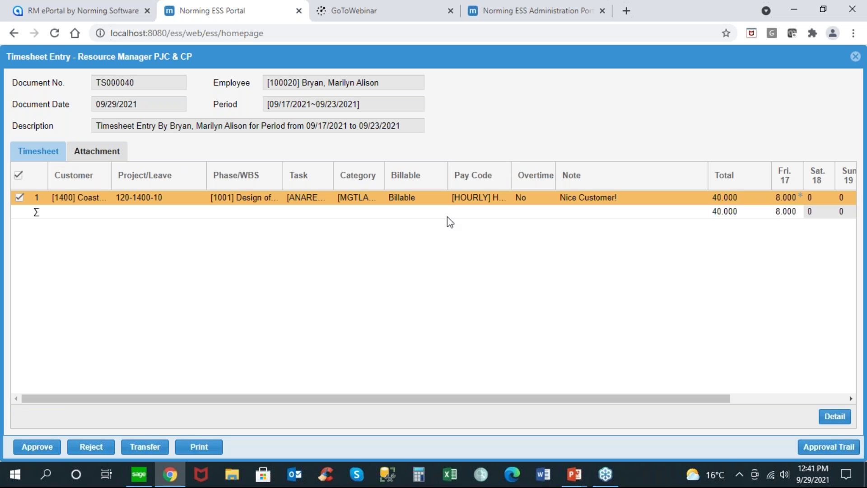
# Step: Approve timesheet TS000040 with the comment 'OK'
pyautogui.moveTo(796, 194)
pyautogui.click(35, 447)
pyautogui.write('OK')
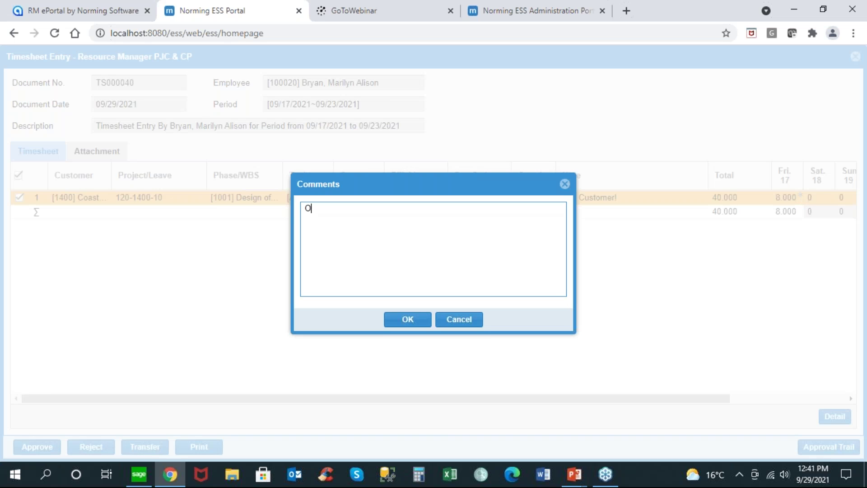
pyautogui.click(424, 323)
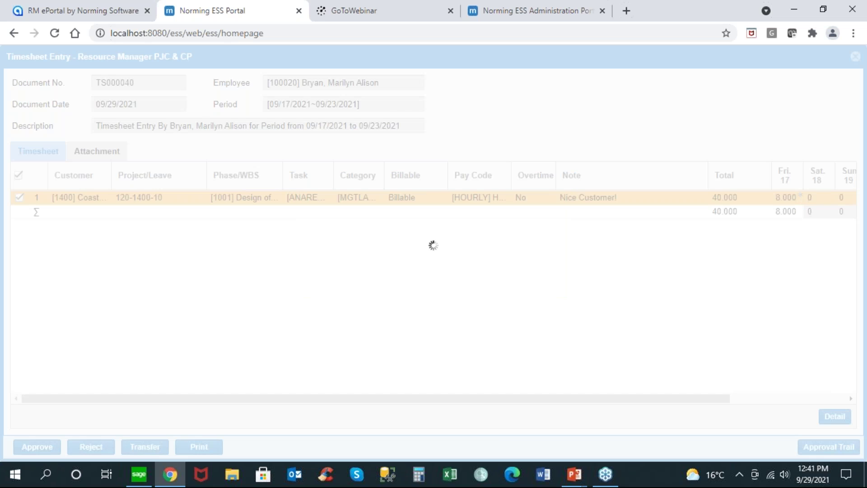
pyautogui.click(139, 474)
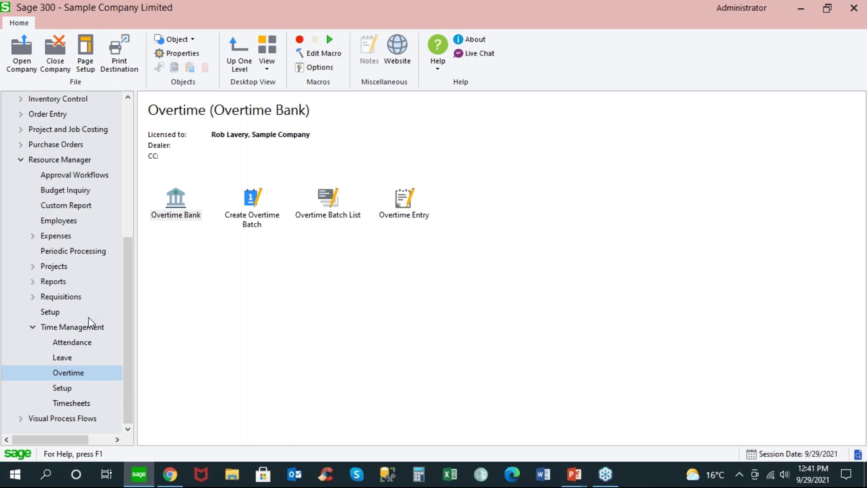
# Step: Open ESS Portal timesheet batch 34 and view TS000040's submitted-then-approved trail
pyautogui.click(89, 326)
pyautogui.doubleClick(252, 198)
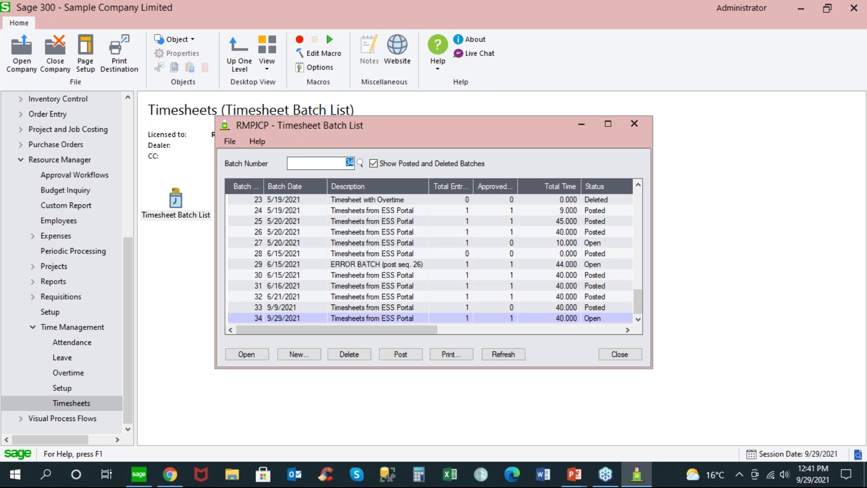
pyautogui.click(291, 318)
pyautogui.doubleClick(291, 318)
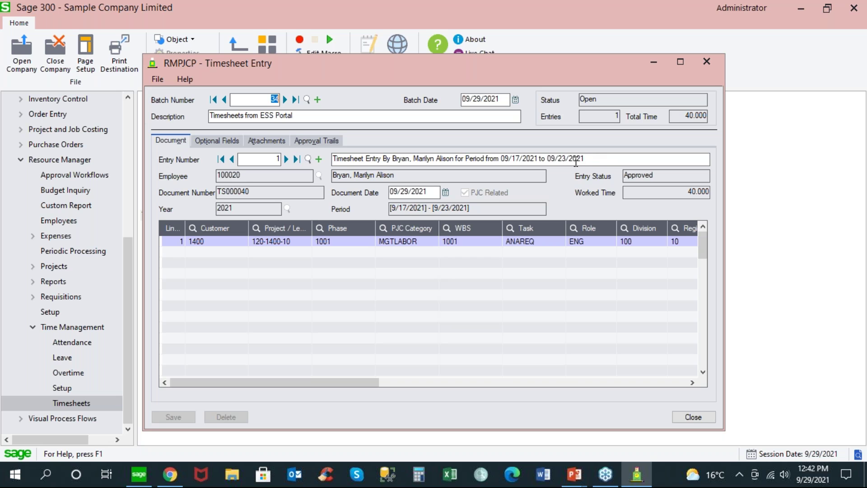
pyautogui.moveTo(586, 158); pyautogui.dragTo(387, 163)
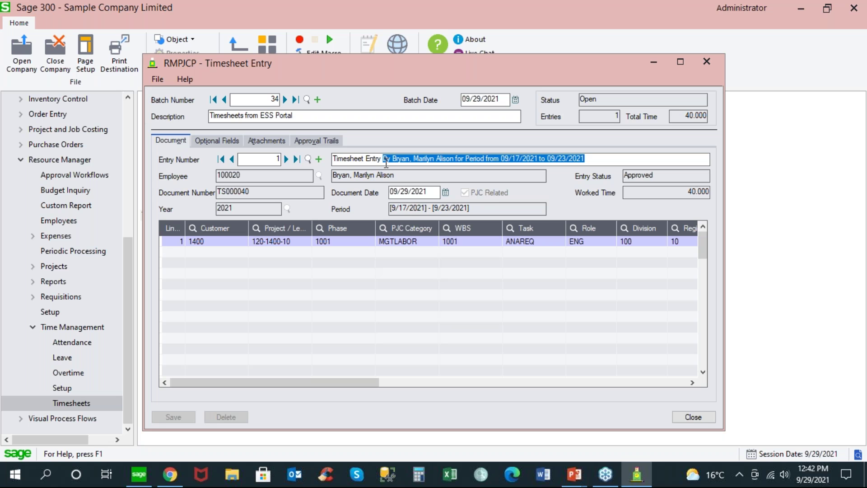
pyautogui.click(320, 141)
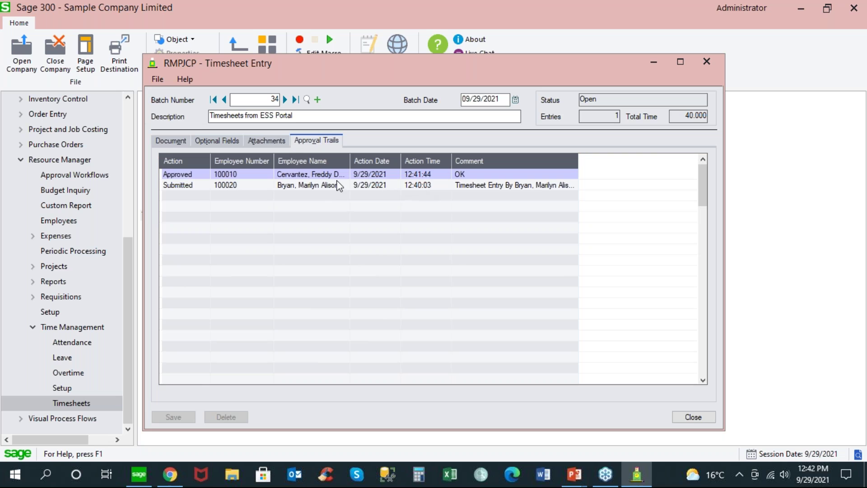
# Step: Check the timesheet entry's Contract.pdf attachment, optional fields and document details
pyautogui.click(269, 141)
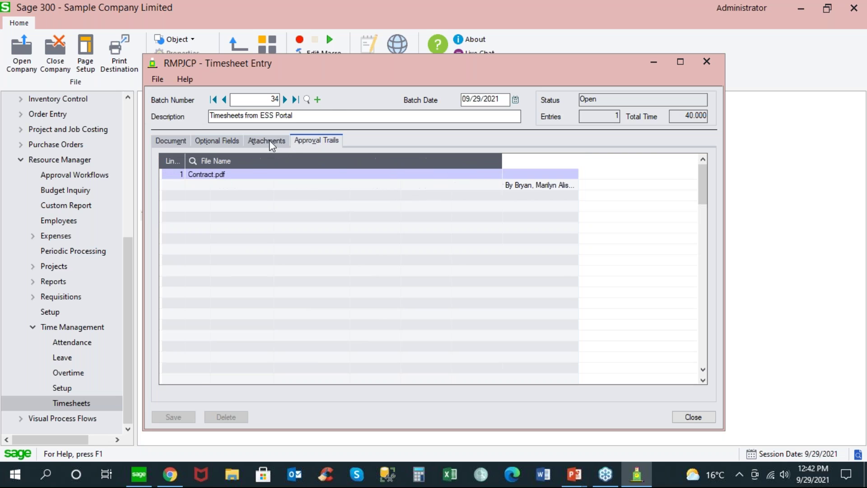
pyautogui.click(225, 175)
pyautogui.click(208, 141)
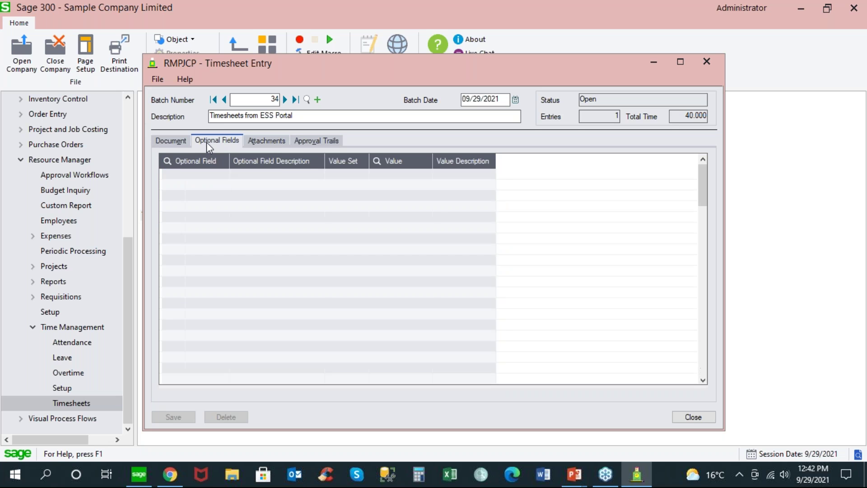
pyautogui.click(169, 141)
pyautogui.moveTo(378, 380); pyautogui.dragTo(500, 389)
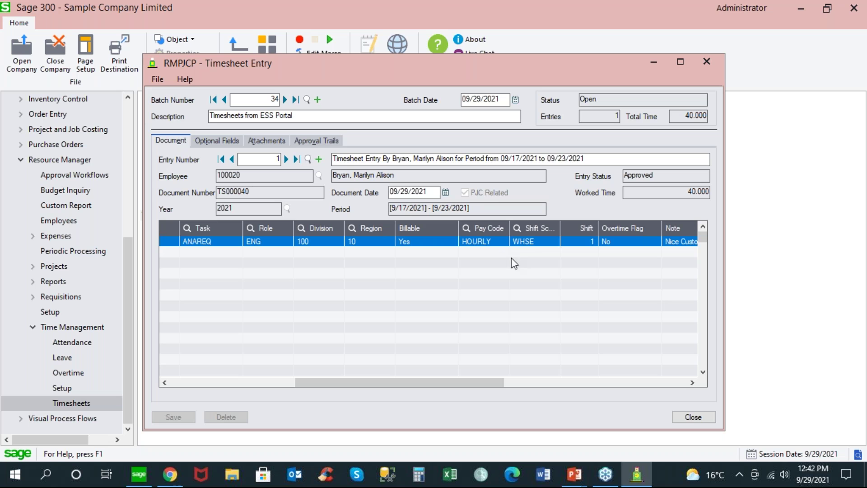
pyautogui.moveTo(496, 378); pyautogui.dragTo(597, 377)
# Step: Review the Friday 17 workday comment, close the entry, and mark batch 34 Ready To Post
pyautogui.click(447, 243)
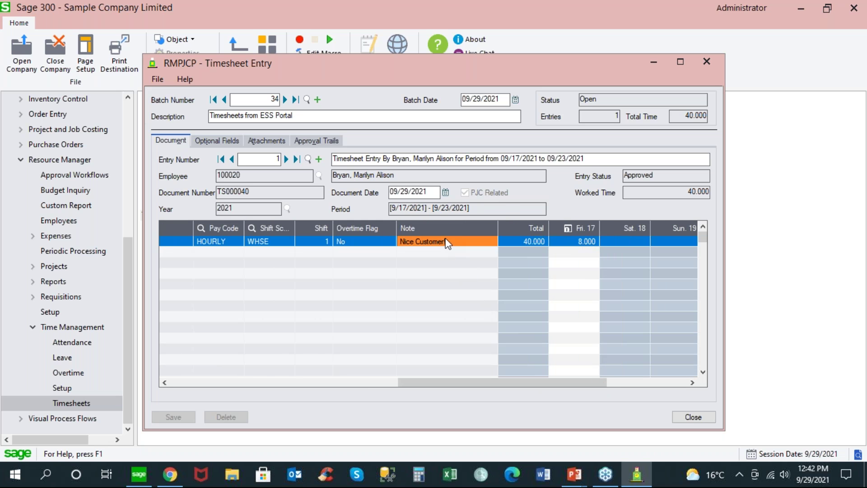
pyautogui.click(575, 243)
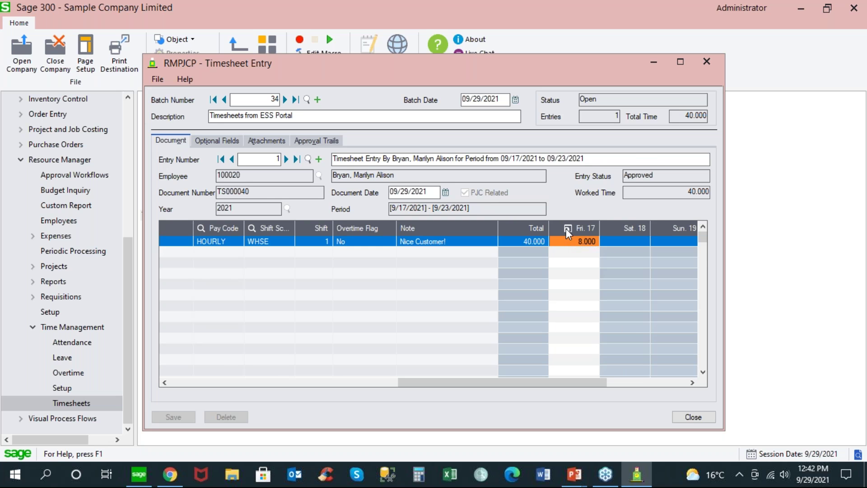
pyautogui.click(568, 228)
pyautogui.moveTo(393, 247); pyautogui.dragTo(296, 244)
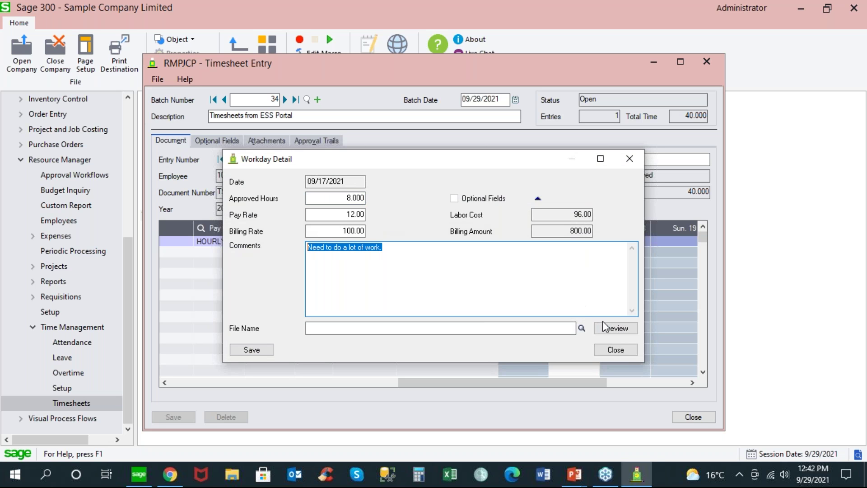
pyautogui.click(614, 350)
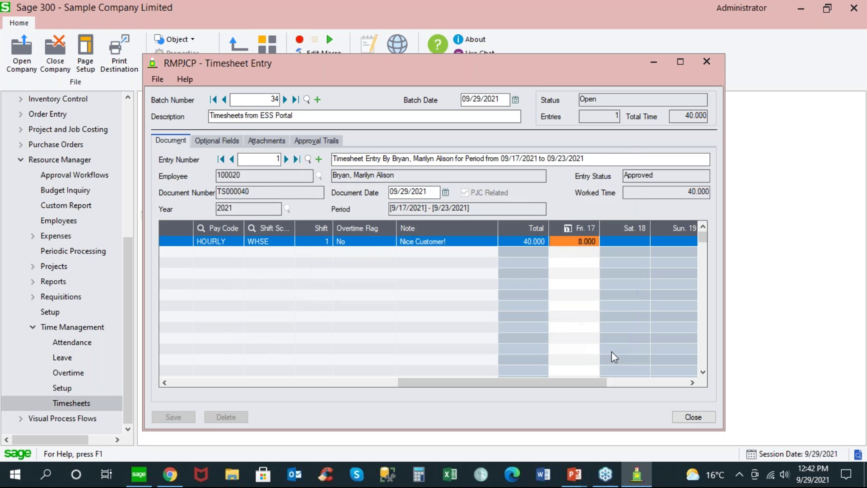
pyautogui.click(691, 418)
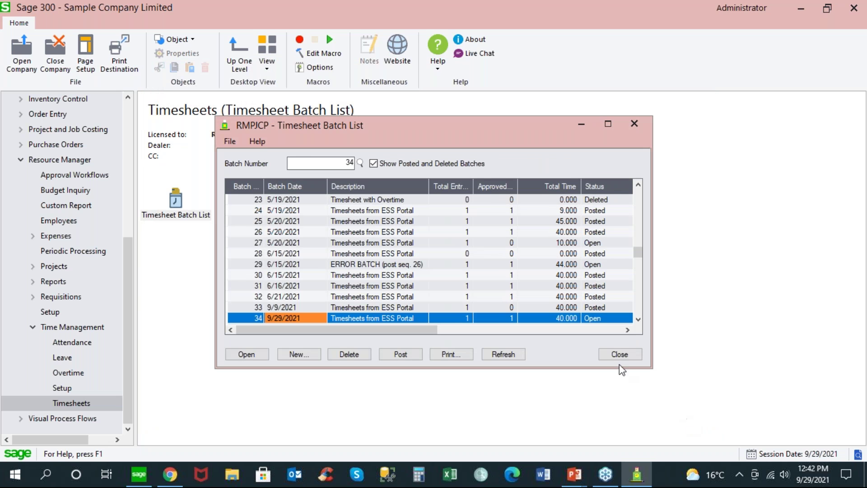
pyautogui.click(603, 319)
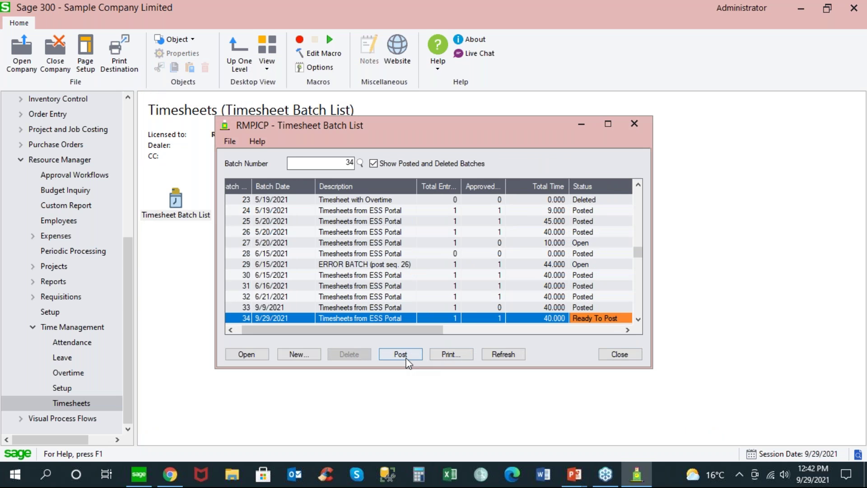
# Step: Post batch 34, then open Timecards from Project and Job Costing's PJC Transactions
pyautogui.click(407, 357)
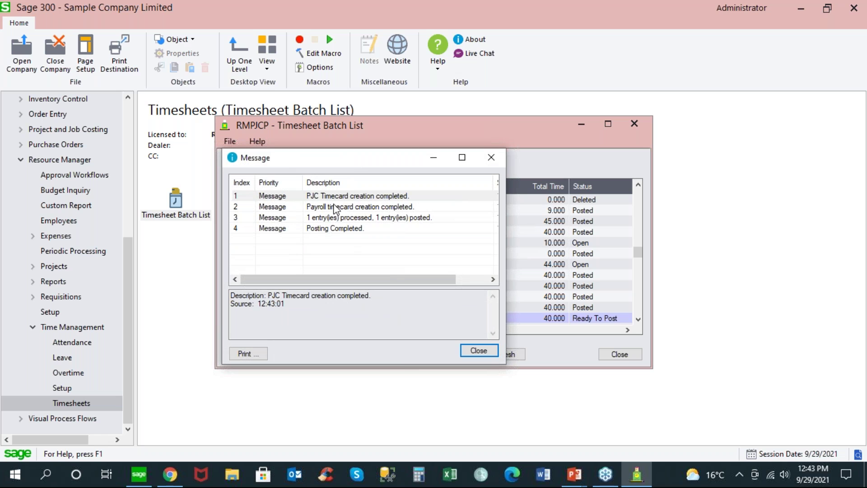
pyautogui.click(480, 352)
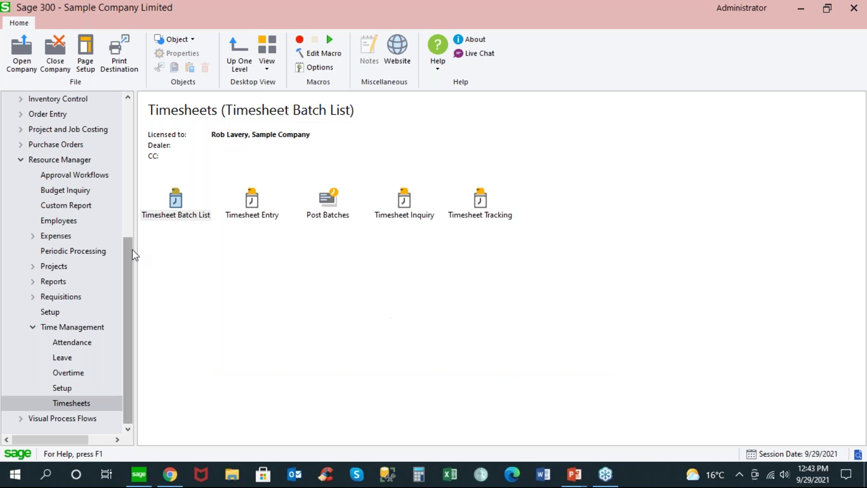
pyautogui.click(25, 130)
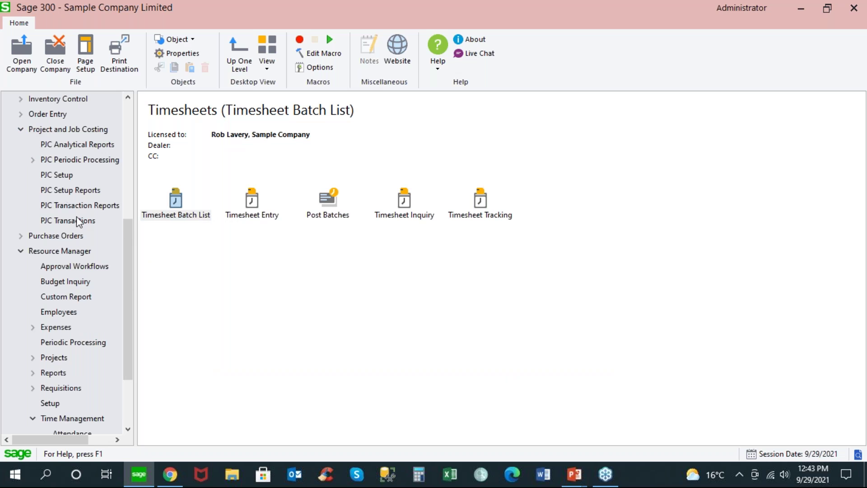
pyautogui.click(73, 221)
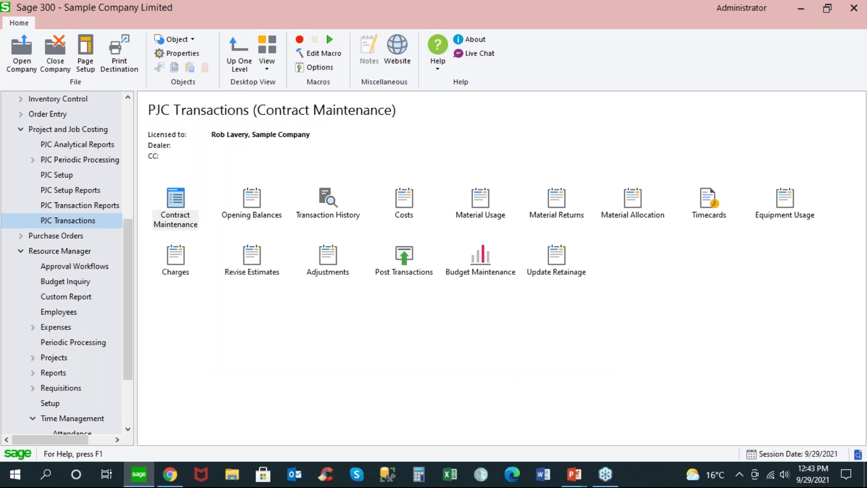
pyautogui.doubleClick(701, 199)
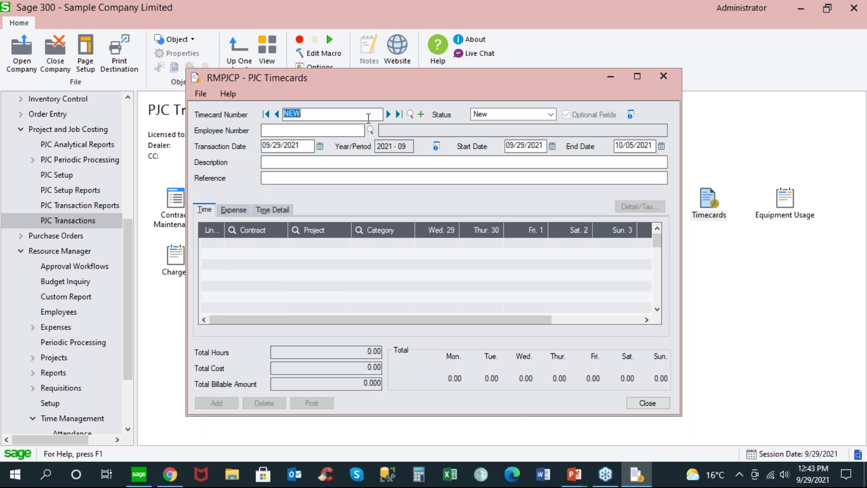
# Step: Review PJC timecard 0016 (TS000040): five 8-hour MGTLABOR lines, 9/17–9/23/2021, 40 hours total
pyautogui.click(399, 114)
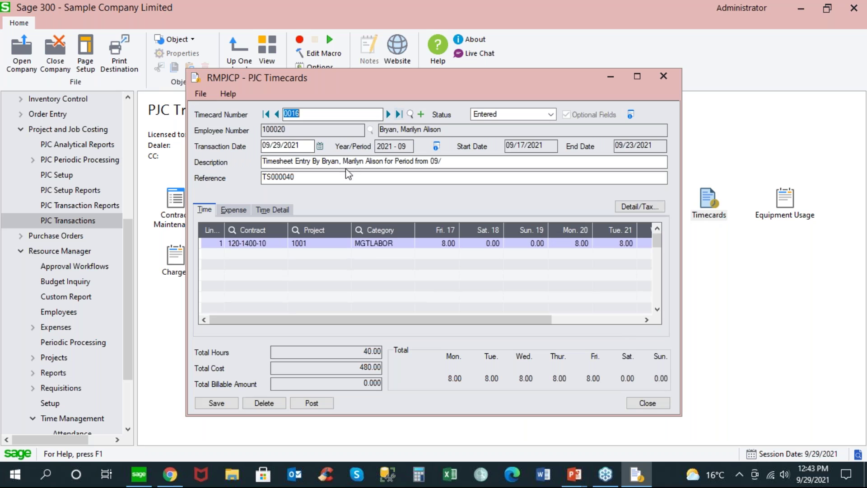
pyautogui.click(312, 178)
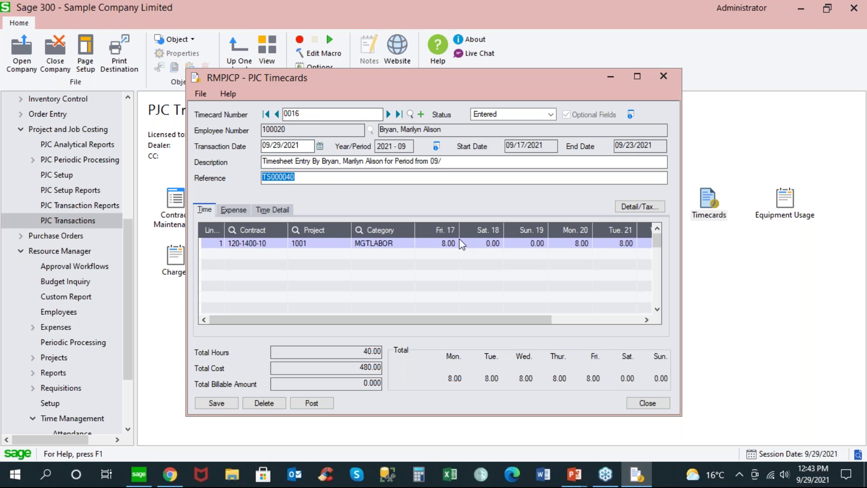
pyautogui.click(278, 210)
pyautogui.moveTo(330, 319); pyautogui.dragTo(372, 286)
pyautogui.click(414, 243)
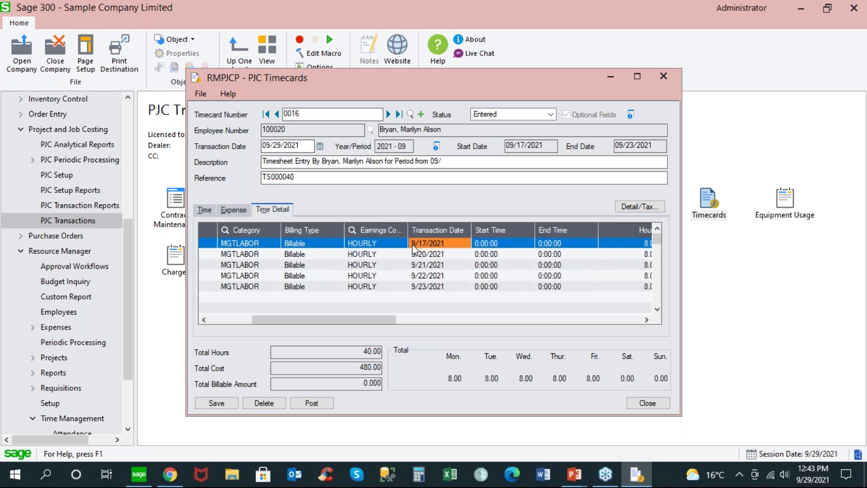
pyautogui.click(422, 288)
pyautogui.moveTo(388, 316); pyautogui.dragTo(563, 319)
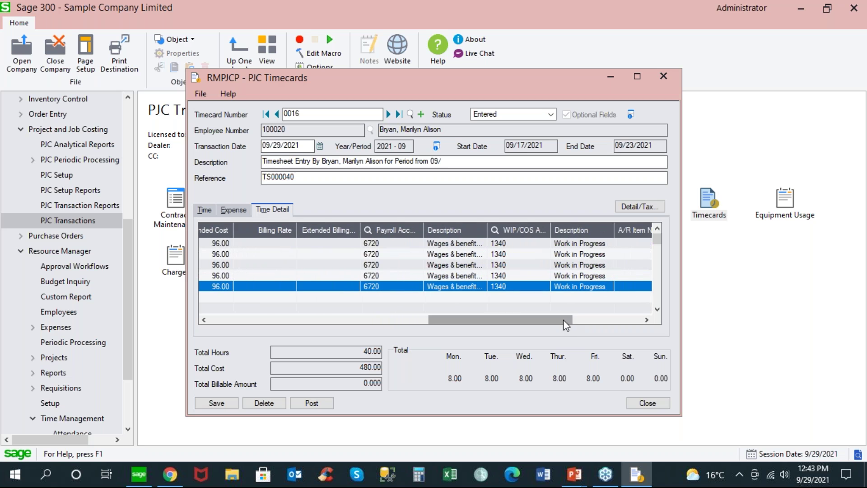
pyautogui.moveTo(449, 318); pyautogui.dragTo(217, 316)
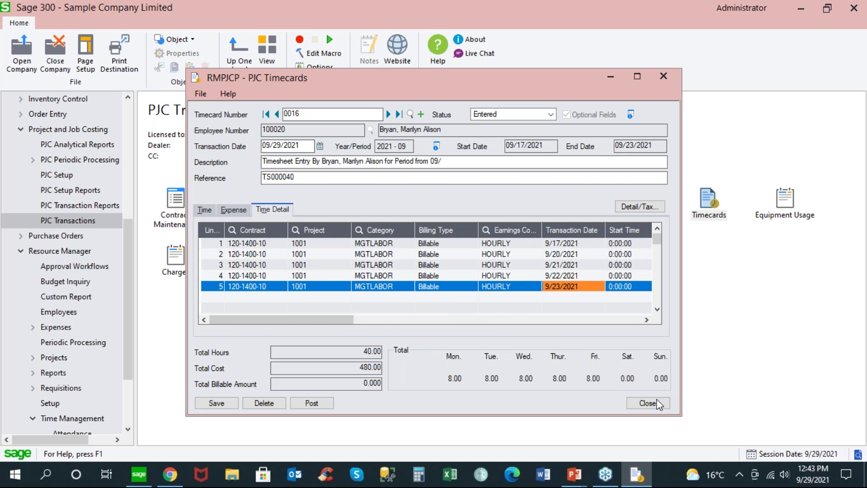
pyautogui.click(648, 403)
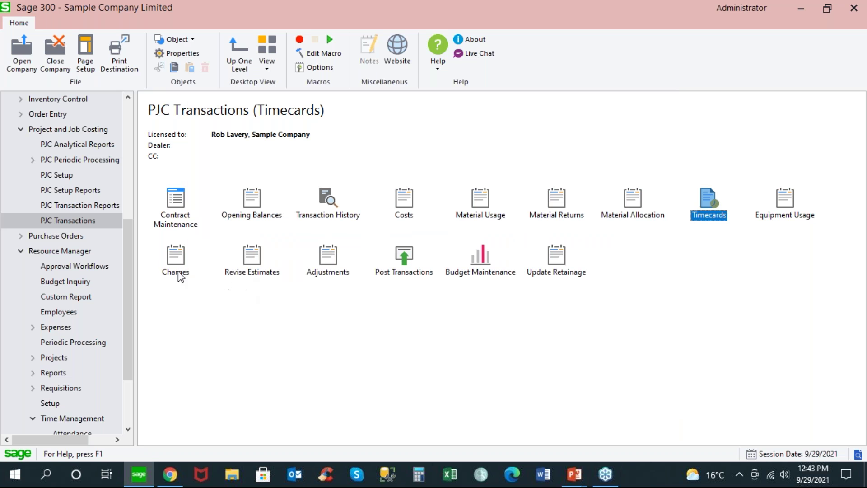
# Step: Open the Payroll Timecards entry form under Canadian Payroll transactions
pyautogui.moveTo(126, 245); pyautogui.dragTo(134, 175)
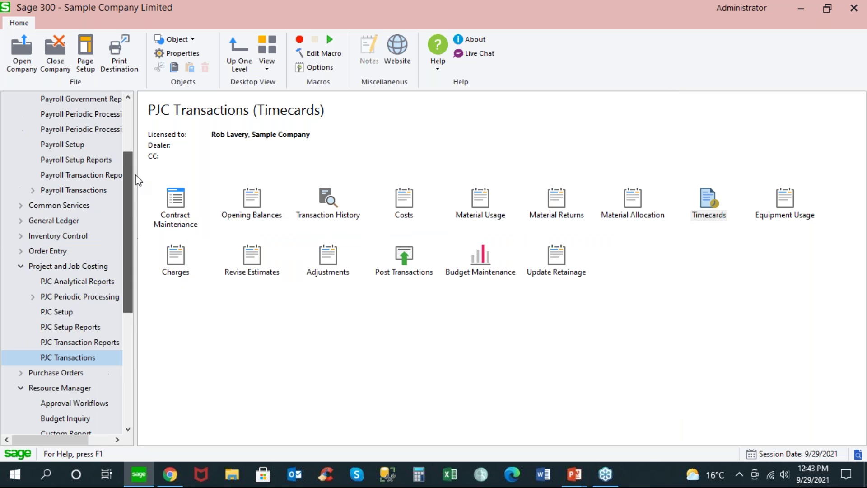
pyautogui.click(19, 267)
pyautogui.click(72, 190)
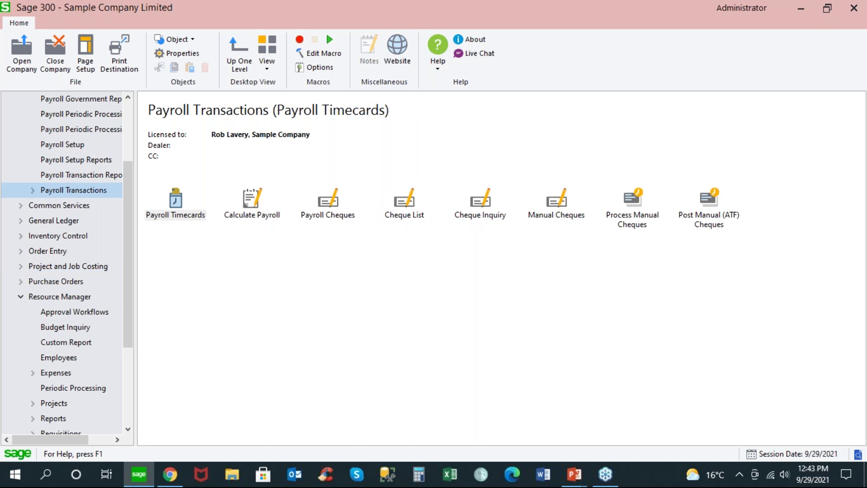
pyautogui.click(179, 201)
pyautogui.doubleClick(179, 202)
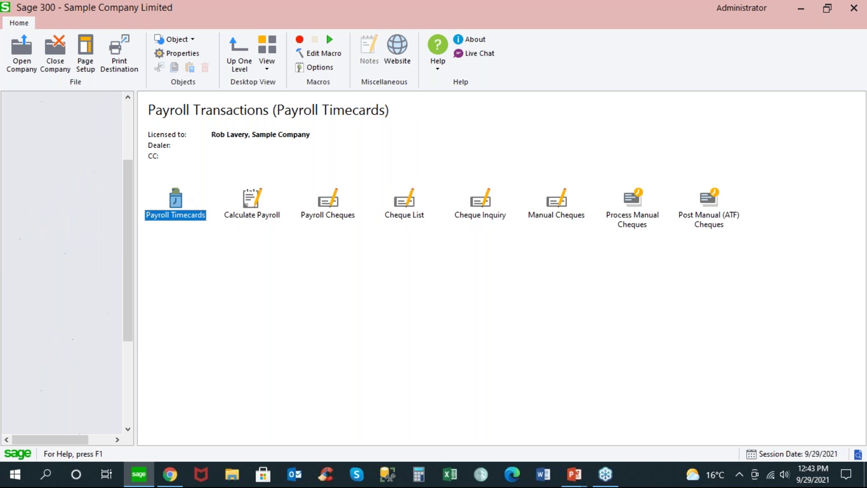
pyautogui.doubleClick(251, 199)
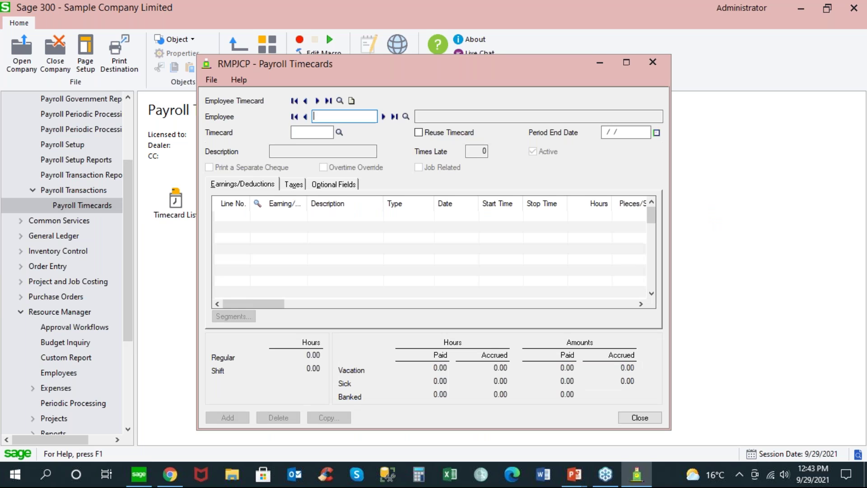
# Step: Load the employee's timecard TC0025 and verify five 8-hour HOURLY lines ending 09/23/2021
pyautogui.write('100020')
pyautogui.press('Tab')
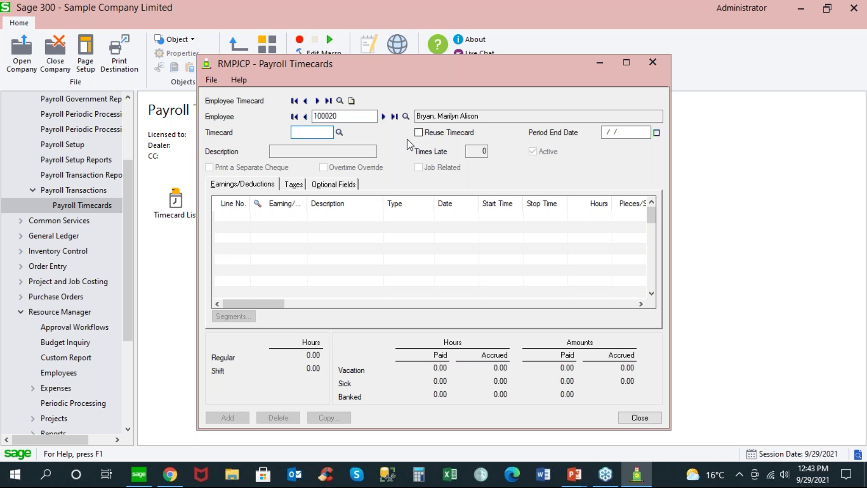
pyautogui.click(339, 132)
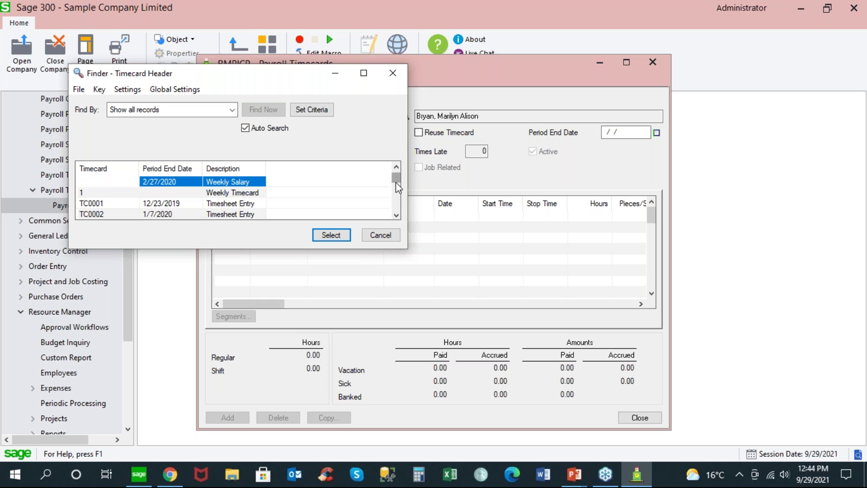
pyautogui.moveTo(396, 182); pyautogui.dragTo(400, 222)
pyautogui.doubleClick(182, 213)
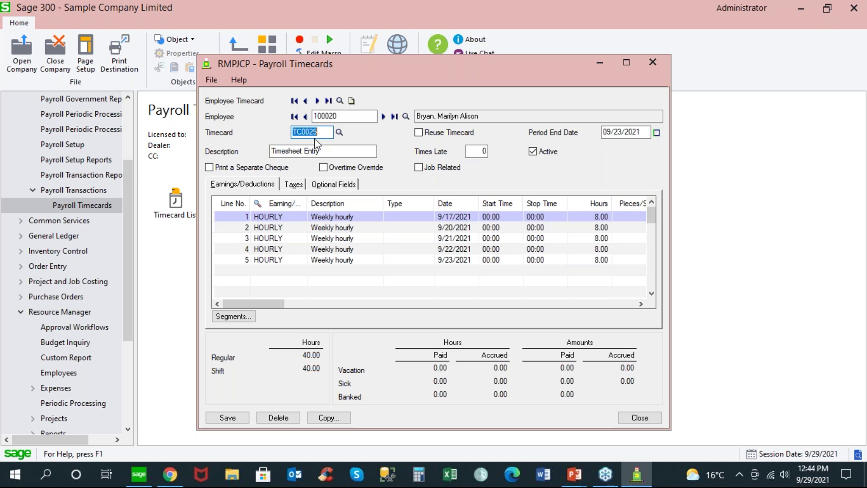
pyautogui.click(645, 131)
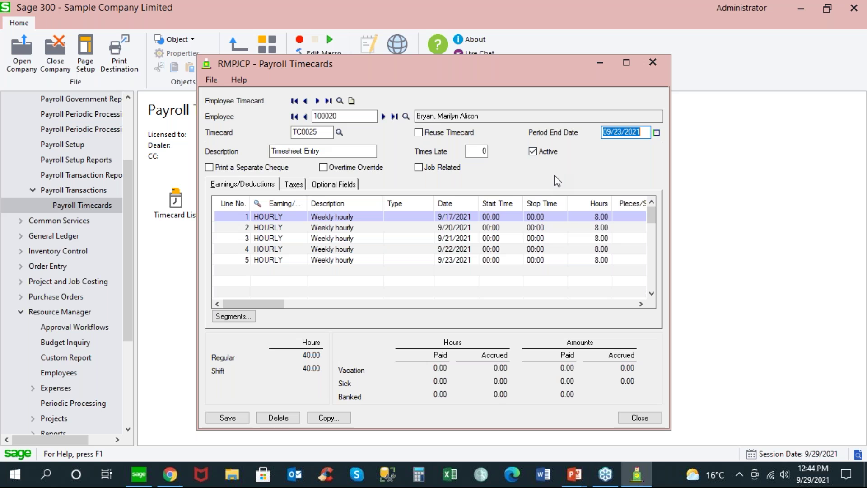
pyautogui.moveTo(271, 304); pyautogui.dragTo(226, 309)
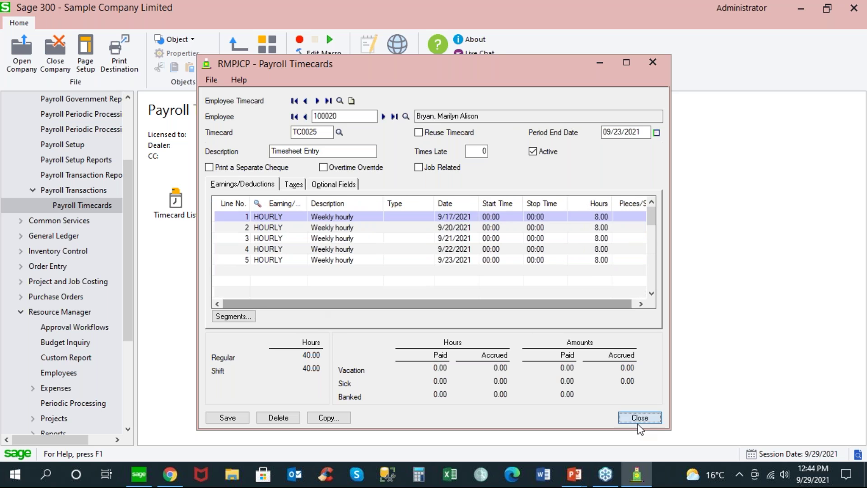
pyautogui.click(640, 418)
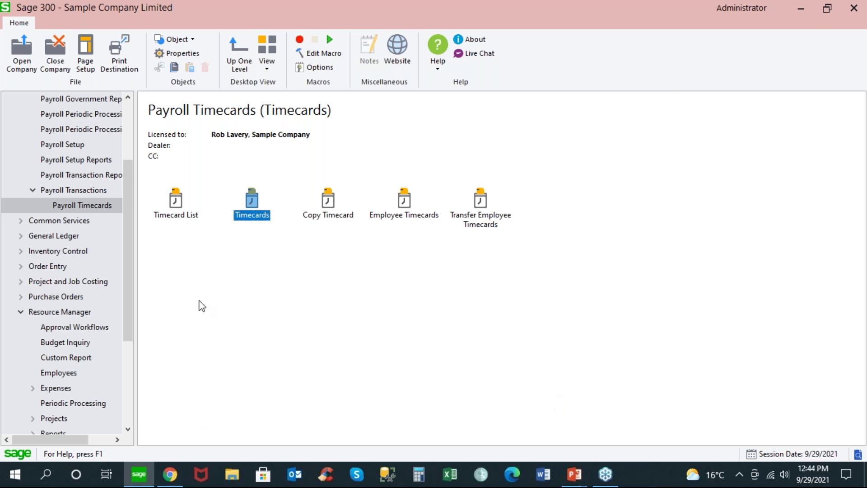
# Step: Point out the Update Payroll function under PJC Periodic Processing
pyautogui.moveTo(131, 306); pyautogui.dragTo(131, 229)
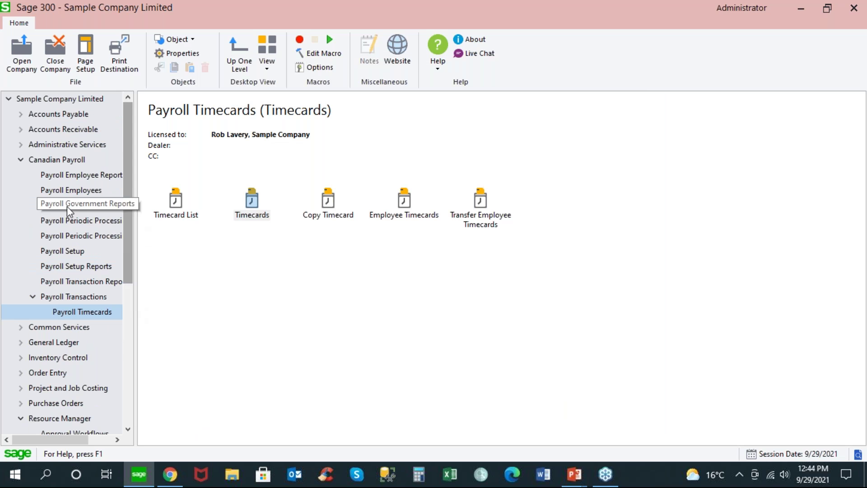
pyautogui.doubleClick(27, 165)
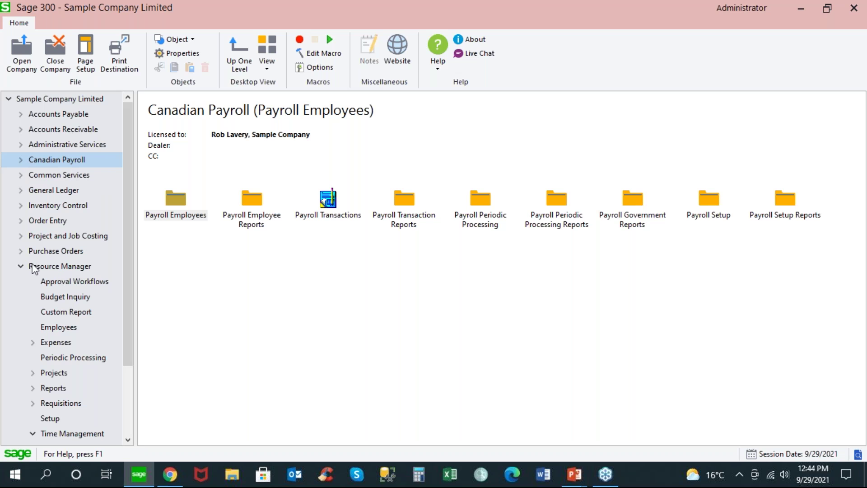
pyautogui.click(21, 235)
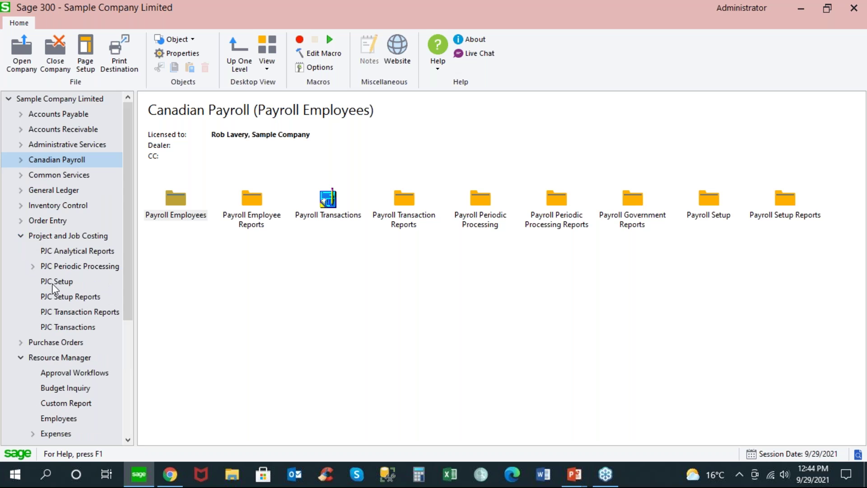
pyautogui.click(85, 270)
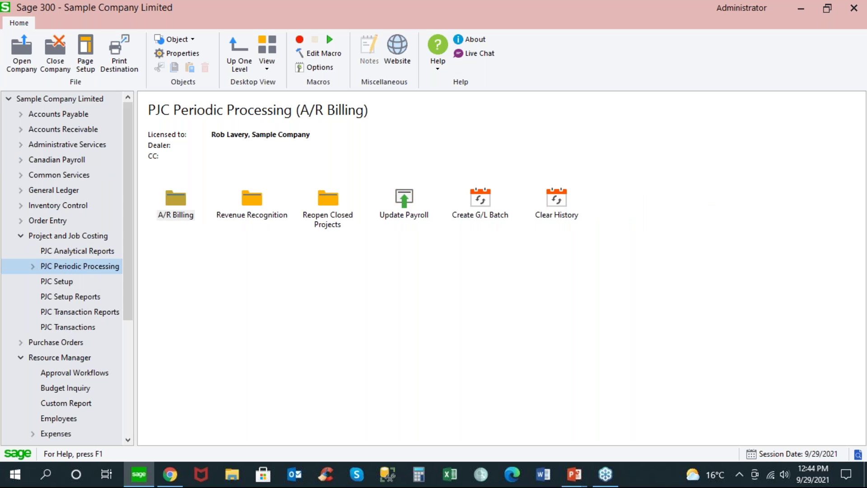
pyautogui.click(411, 200)
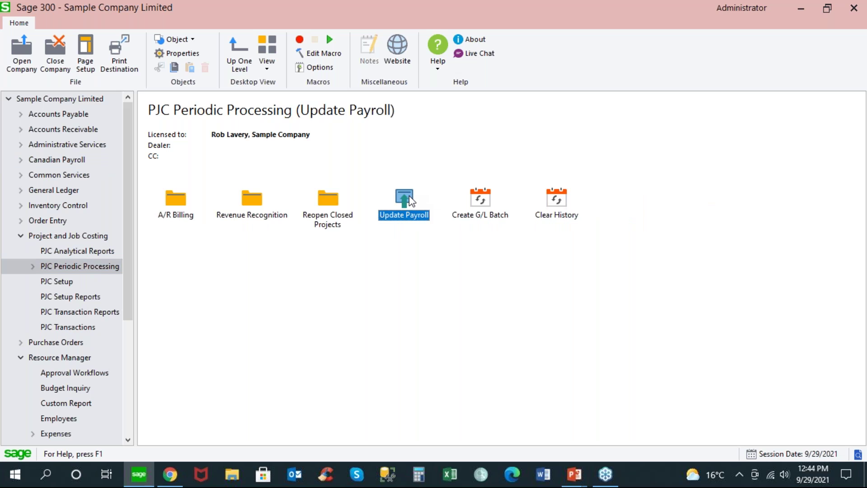
pyautogui.click(16, 235)
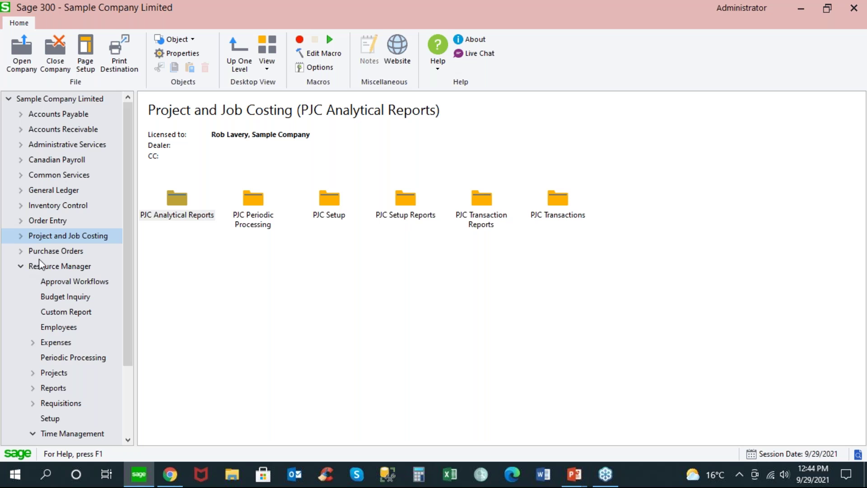
# Step: Open the INC6 company, Sample Company Inc
pyautogui.click(28, 54)
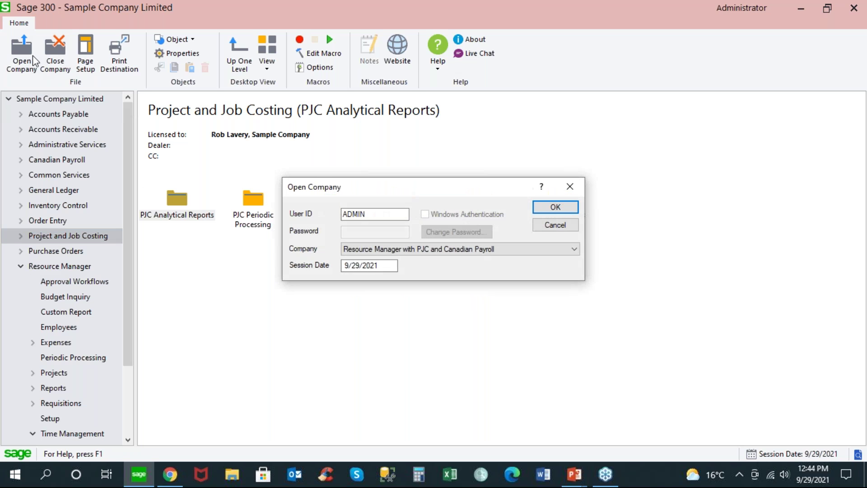
pyautogui.click(574, 248)
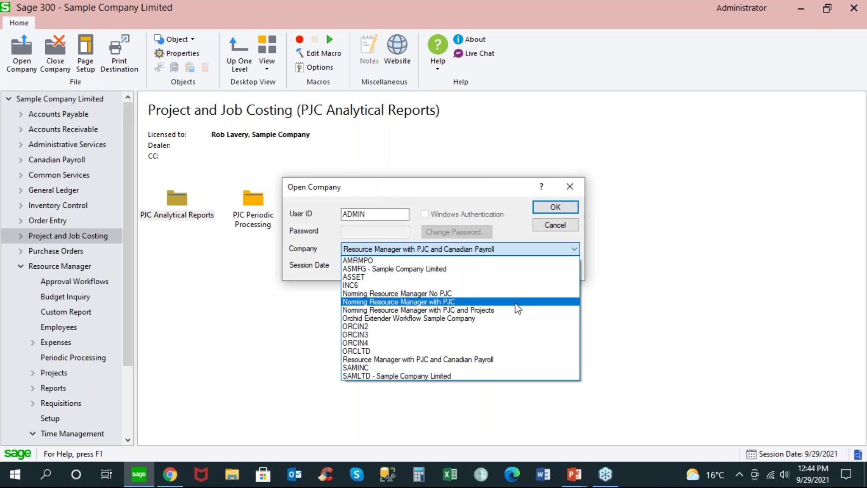
pyautogui.click(438, 285)
pyautogui.click(538, 208)
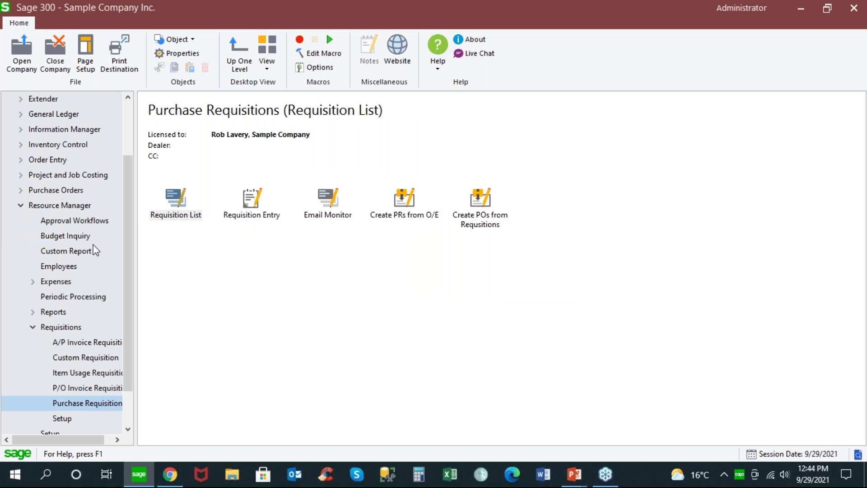
# Step: Load the first Purchase Requisition workflow in Resource Manager's Approval Workflows
pyautogui.click(100, 221)
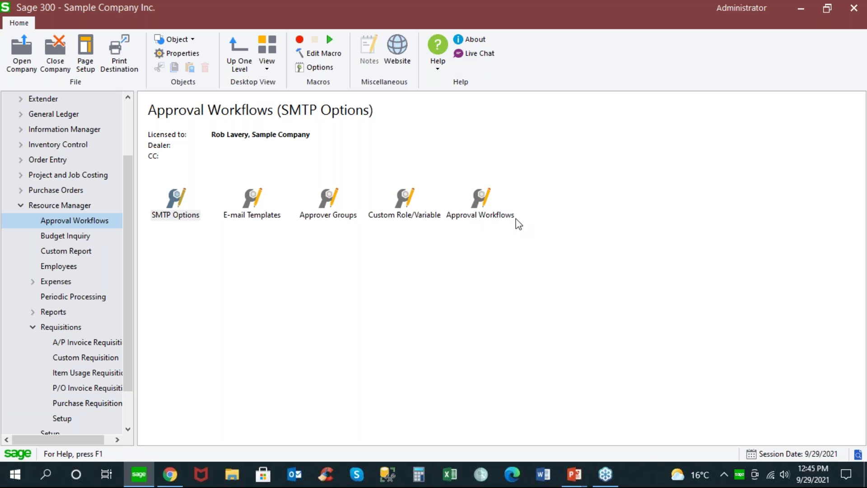
pyautogui.doubleClick(479, 204)
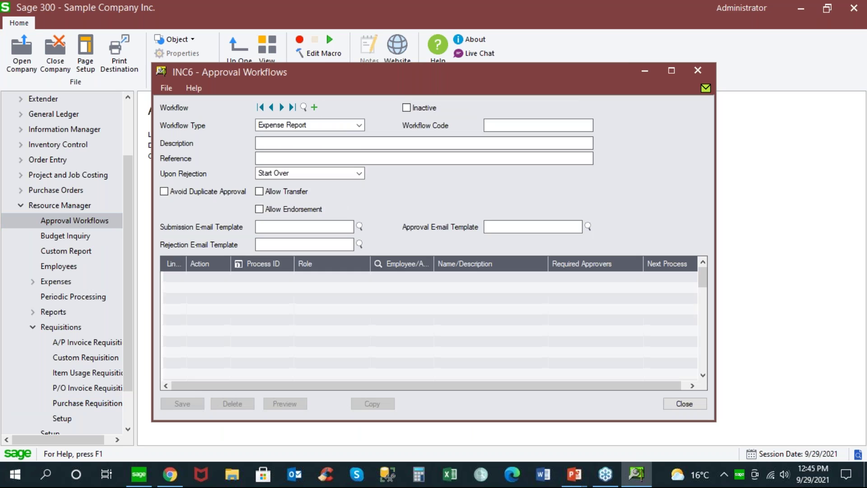
pyautogui.click(360, 125)
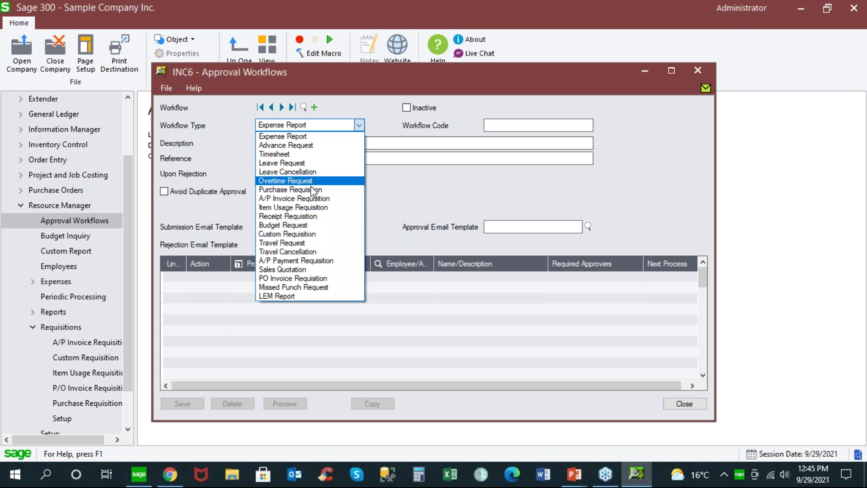
pyautogui.click(312, 189)
pyautogui.click(282, 108)
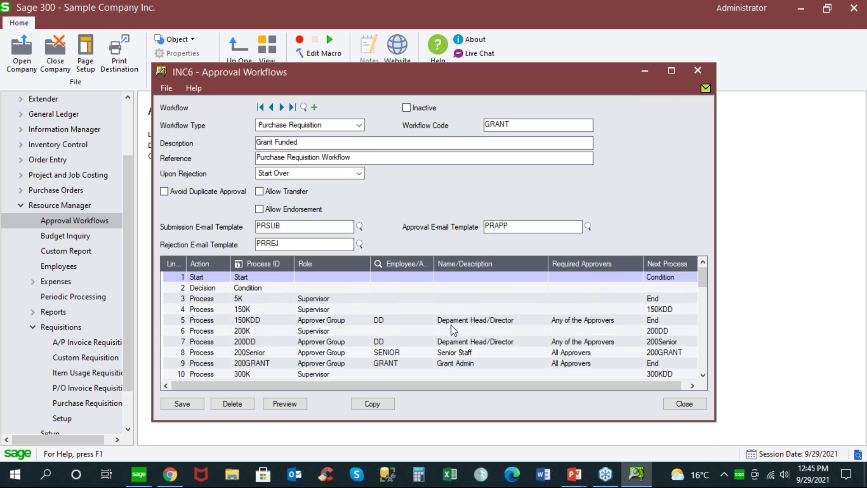
# Step: Review the Decision line's cases, close the workflow, and show the PO, AP Invoice and Payment Requisitions slide
pyautogui.click(211, 287)
pyautogui.click(240, 290)
pyautogui.click(238, 267)
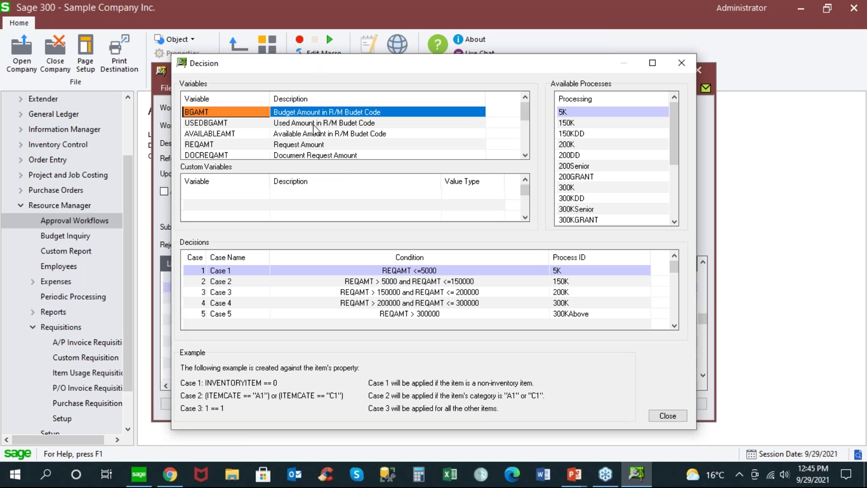
pyautogui.click(675, 415)
pyautogui.click(685, 405)
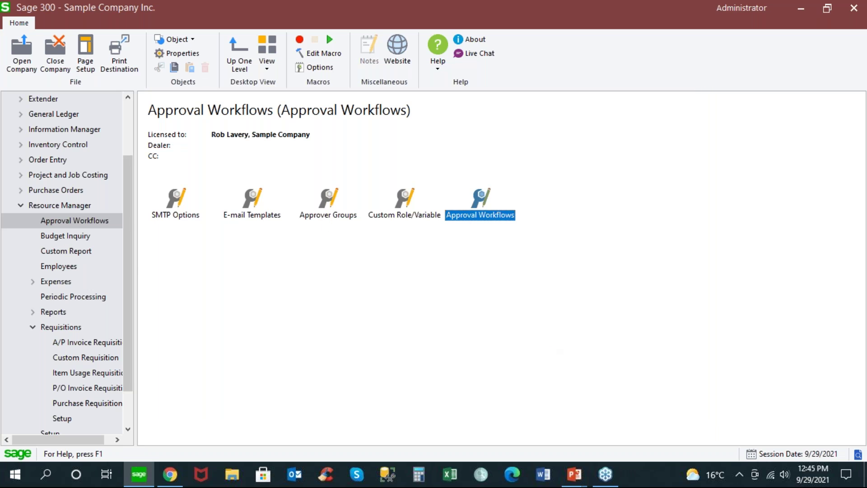
pyautogui.moveTo(129, 223); pyautogui.dragTo(129, 254)
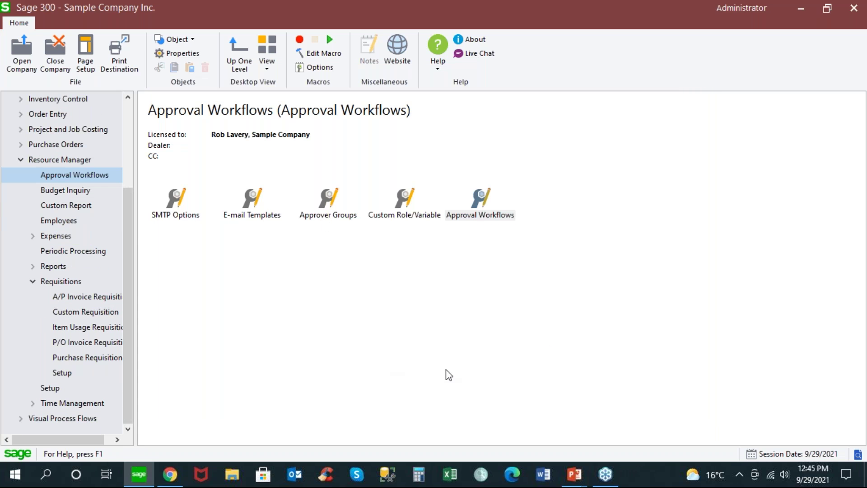
pyautogui.hotkey('alt', 'Tab')
pyautogui.hotkey('alt', 'Tab')
pyautogui.press('Right')
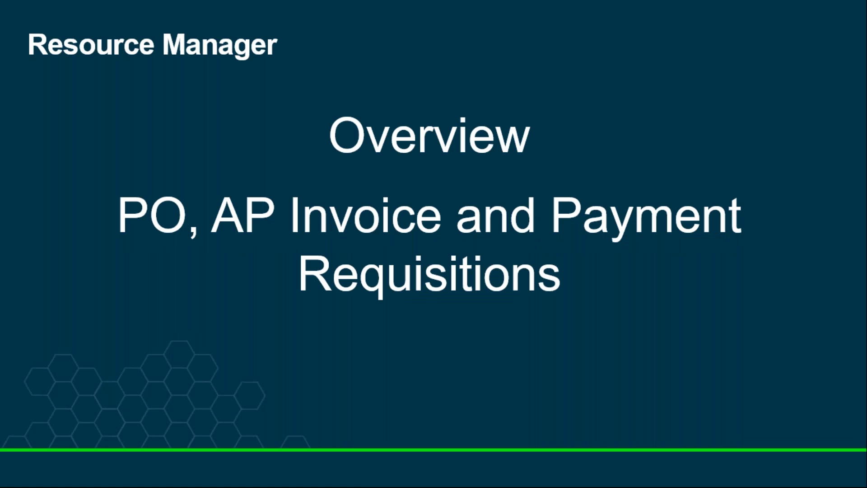
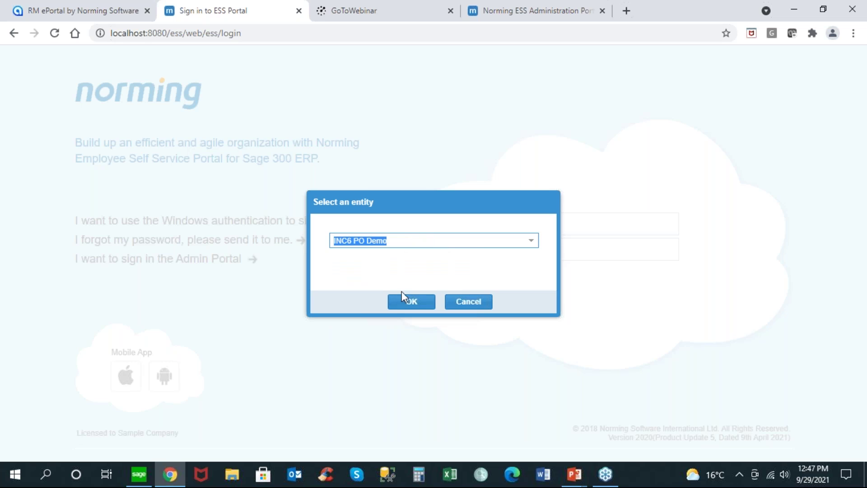
# Step: Confirm the INC6 PO Demo entity to reach the requisition homepage
pyautogui.click(410, 303)
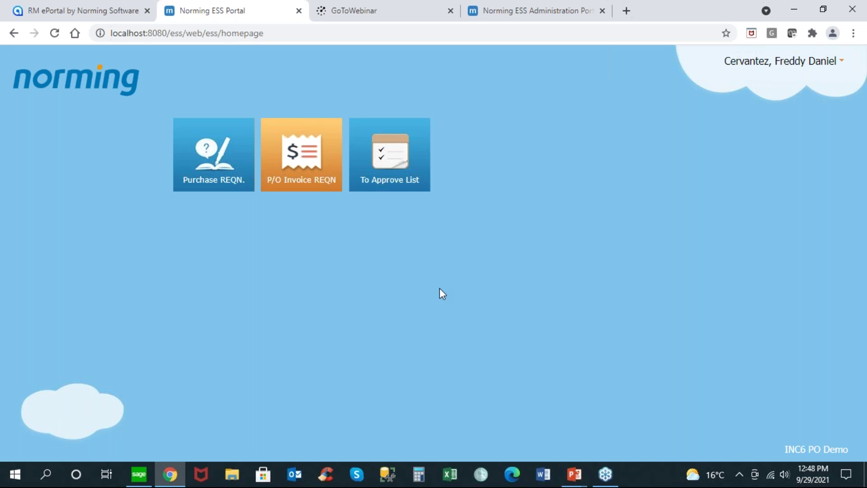
# Step: Browse purchase requisitions under Posted, Approved, Awaiting Approval, Rejected and Open, then start a new one
pyautogui.click(206, 178)
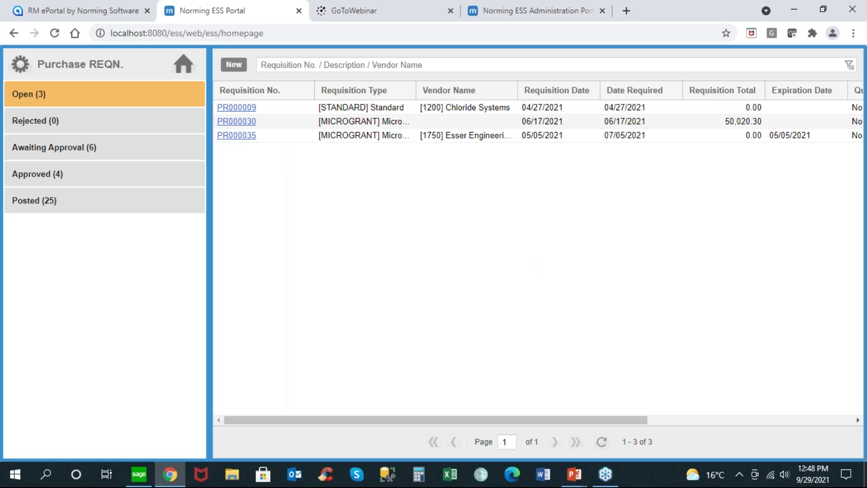
pyautogui.click(26, 207)
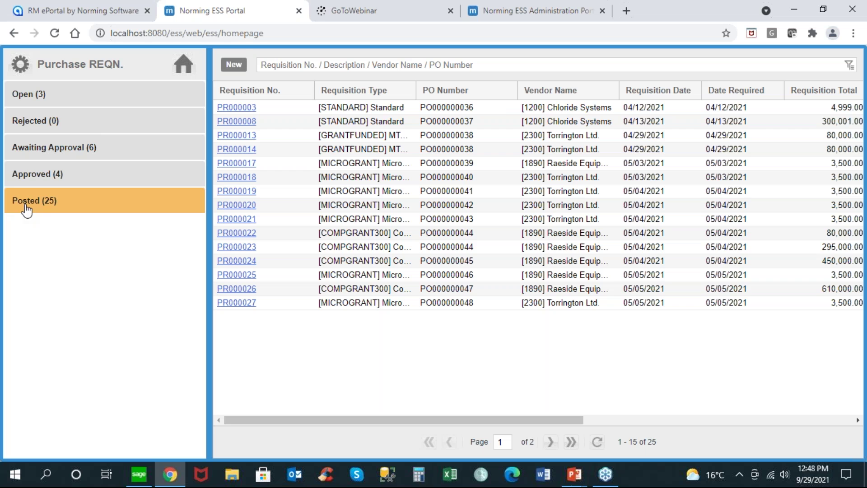
pyautogui.click(35, 180)
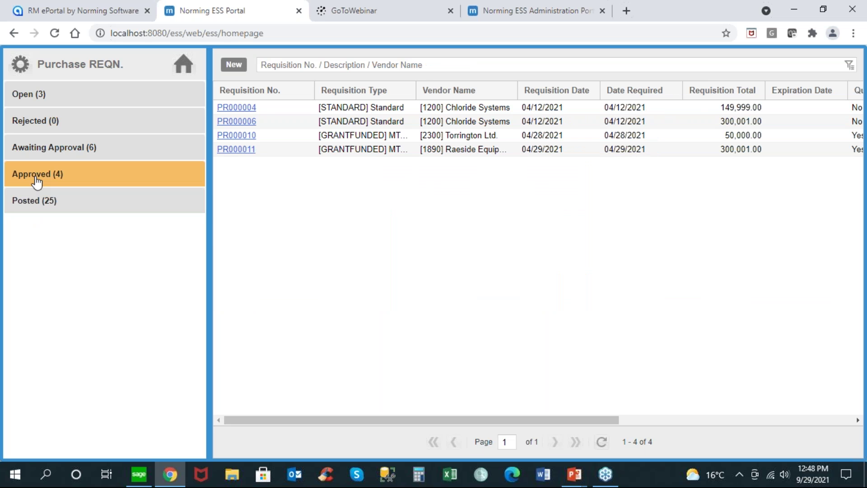
pyautogui.click(45, 149)
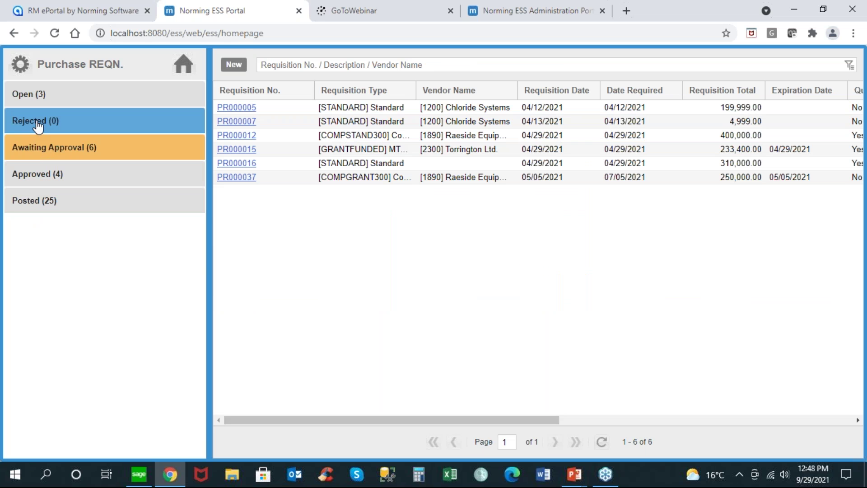
pyautogui.click(38, 125)
pyautogui.click(29, 97)
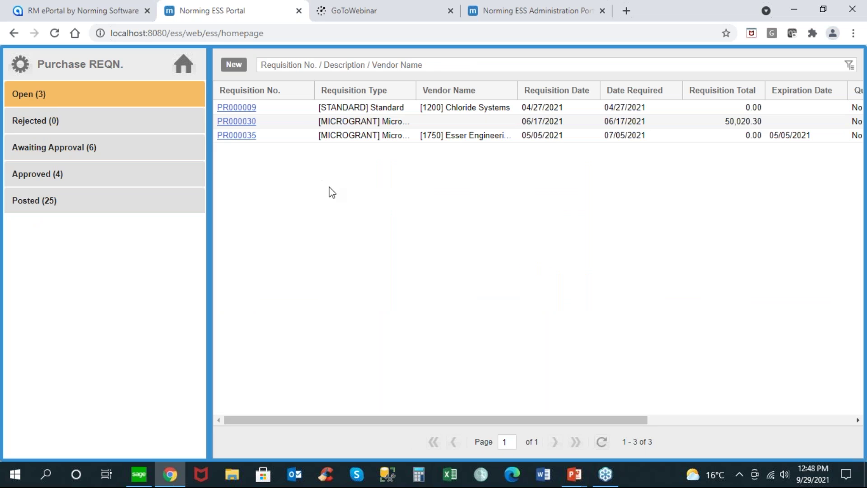
pyautogui.click(233, 68)
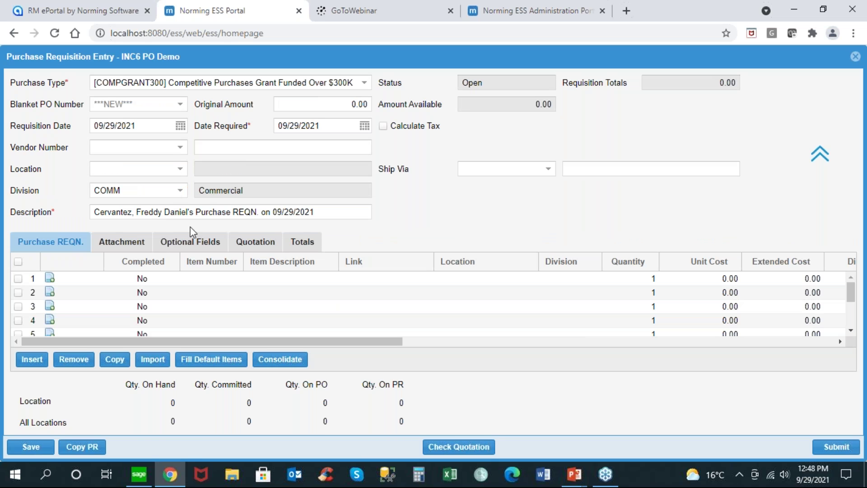
# Step: Inspect the optional estimate fields, leaving Check Method as Comparable Purchases, then show the Quotation section
pyautogui.click(191, 244)
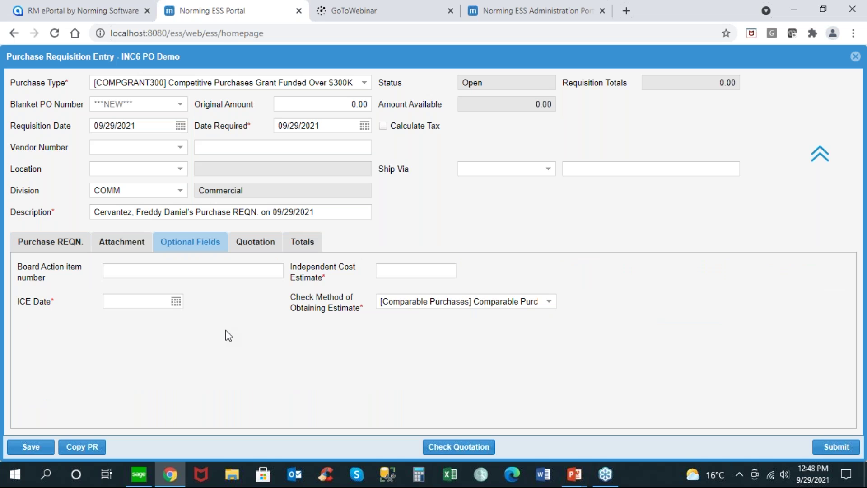
pyautogui.click(388, 269)
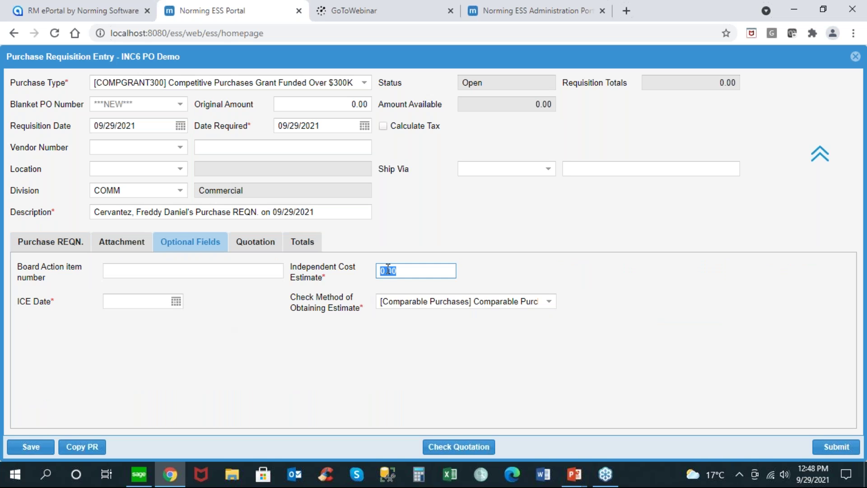
pyautogui.click(136, 306)
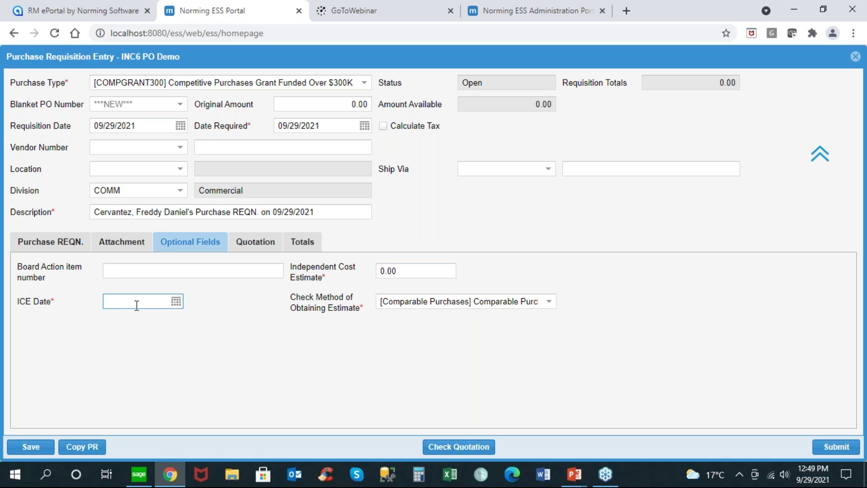
pyautogui.click(140, 273)
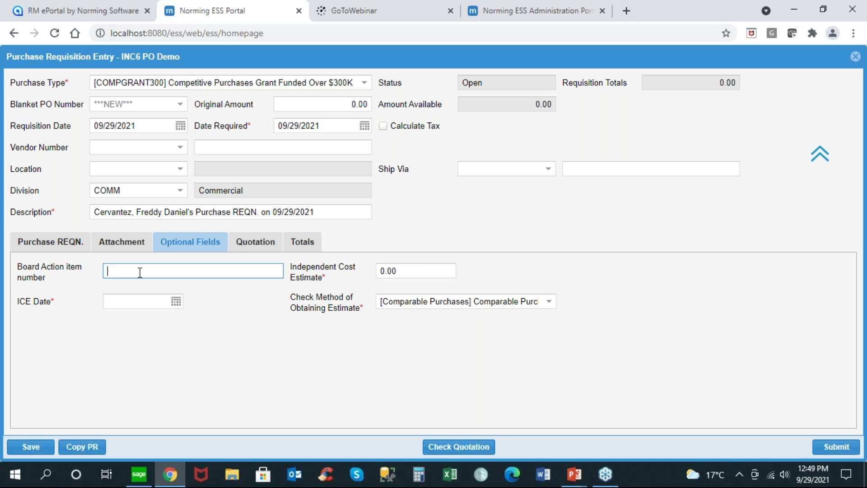
pyautogui.click(550, 303)
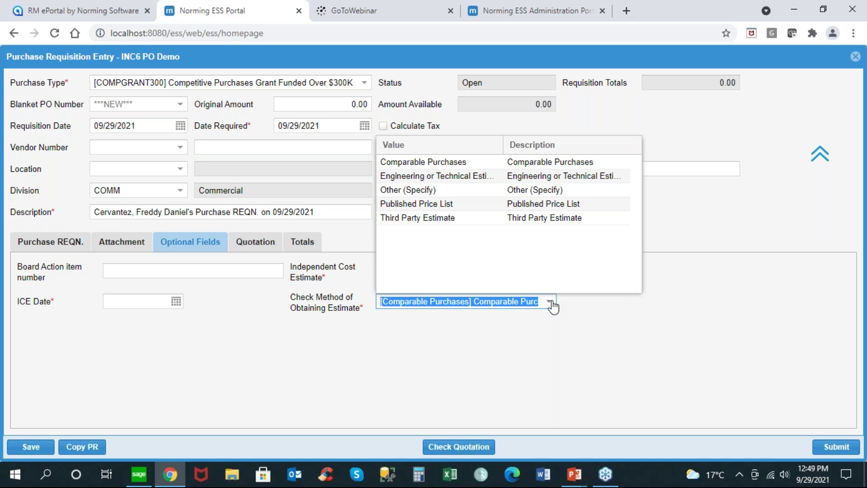
pyautogui.click(488, 329)
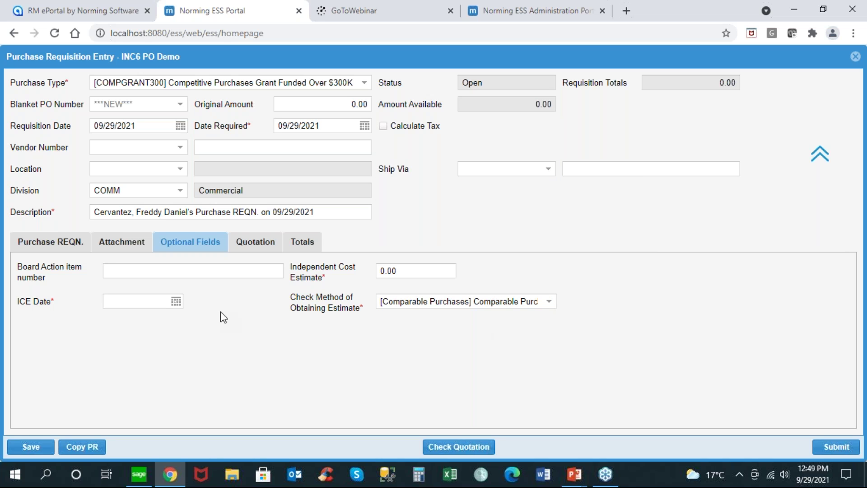
pyautogui.click(254, 252)
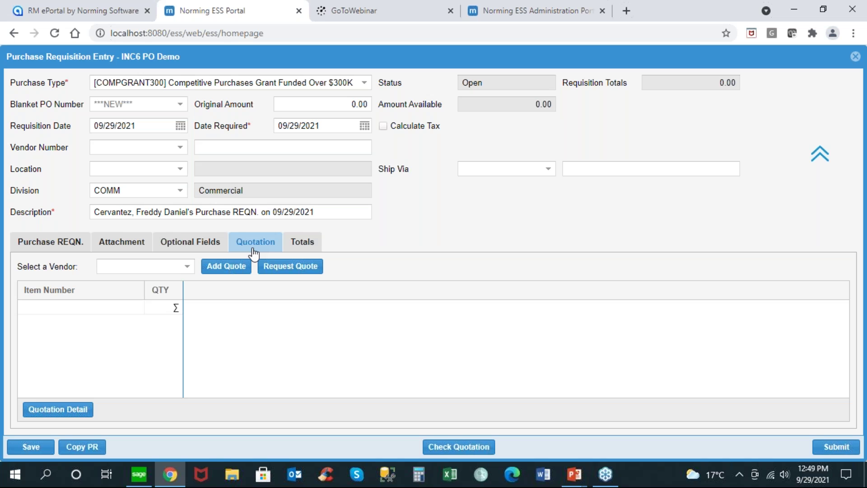
# Step: Glance at Attachments, return to the line items, and list the purchase type options
pyautogui.click(134, 249)
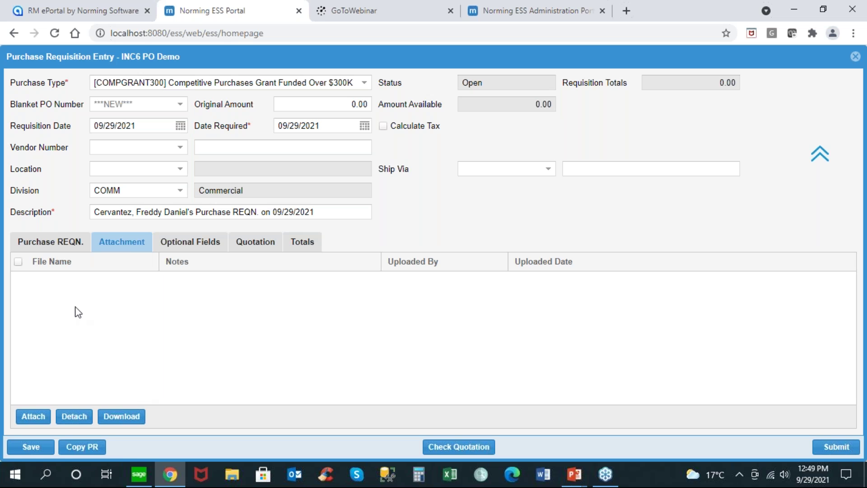
pyautogui.click(40, 242)
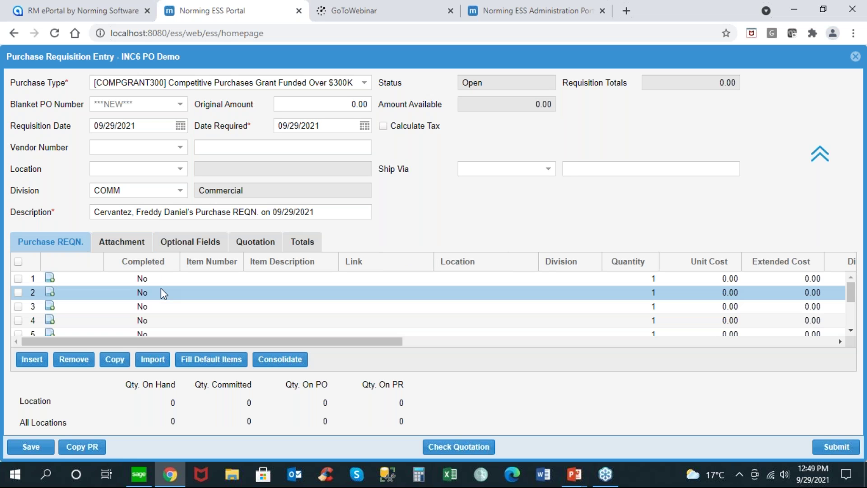
pyautogui.click(180, 149)
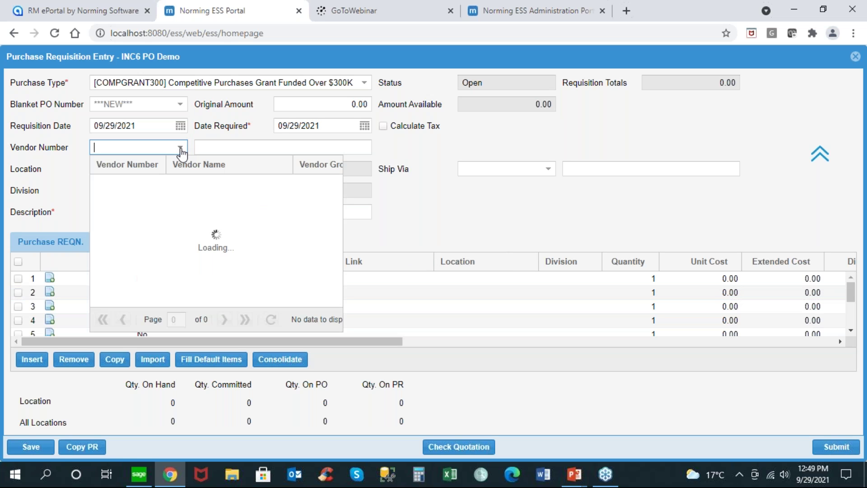
pyautogui.click(181, 150)
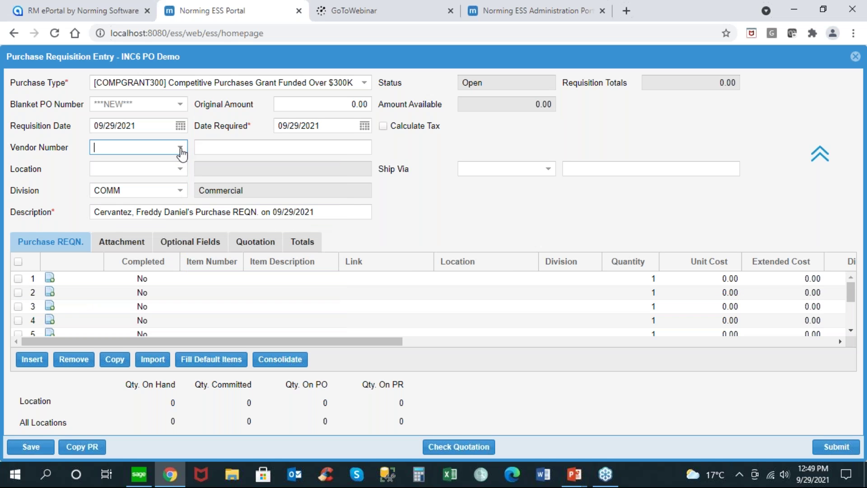
pyautogui.moveTo(329, 125); pyautogui.dragTo(270, 136)
pyautogui.click(364, 83)
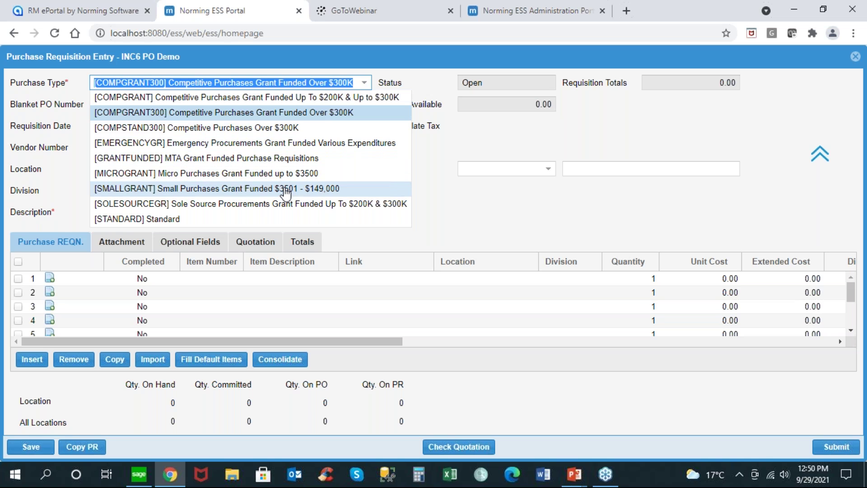
# Step: Set purchase type SMALLGRANT and make line 1 item A1-103/0 Fluorescent Desk Lamp
pyautogui.click(285, 193)
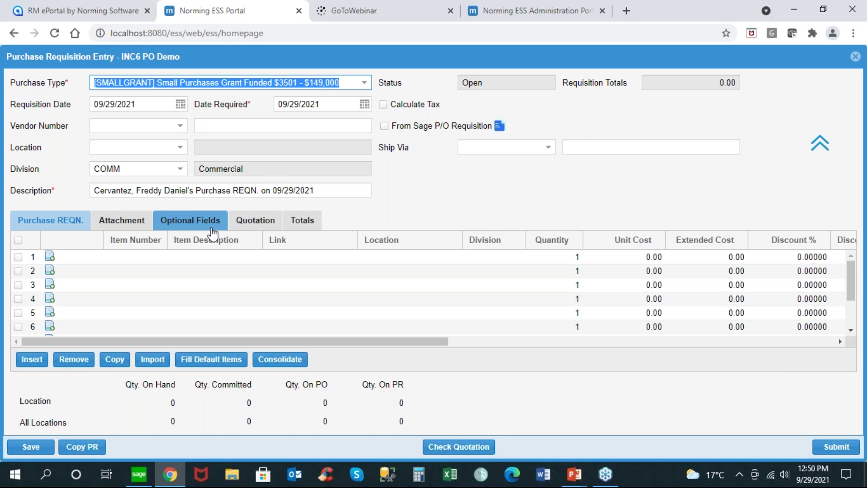
pyautogui.click(212, 257)
pyautogui.click(149, 259)
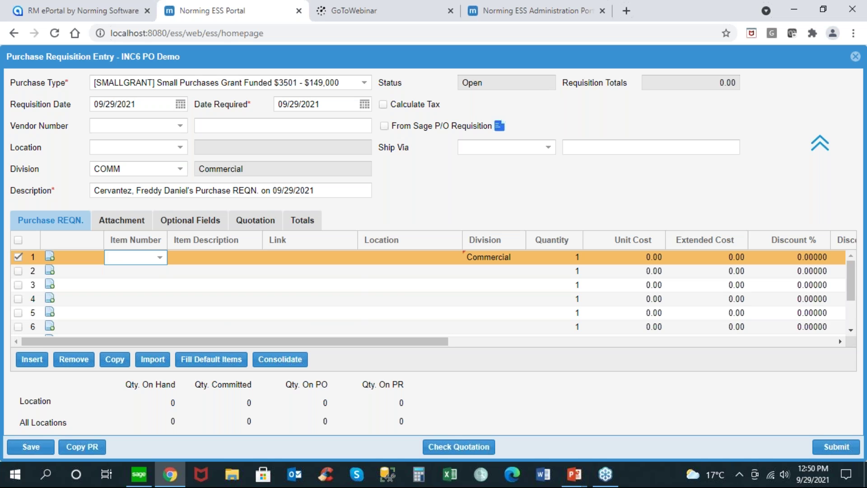
pyautogui.click(160, 258)
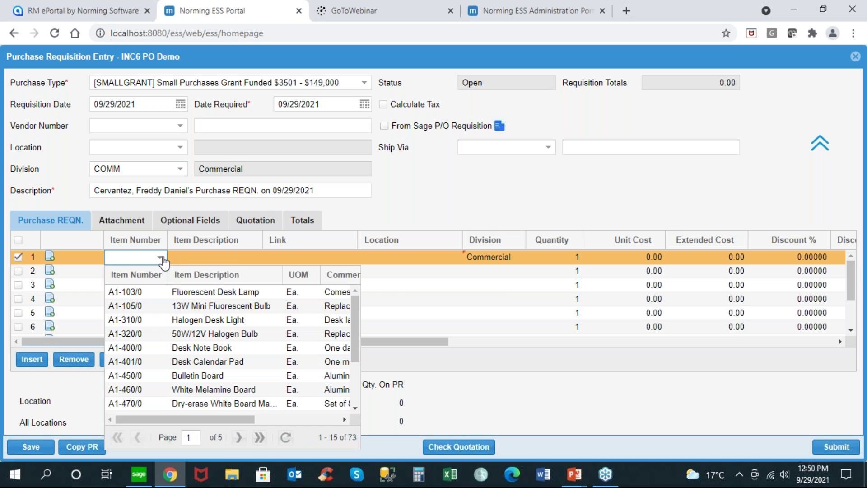
pyautogui.click(137, 294)
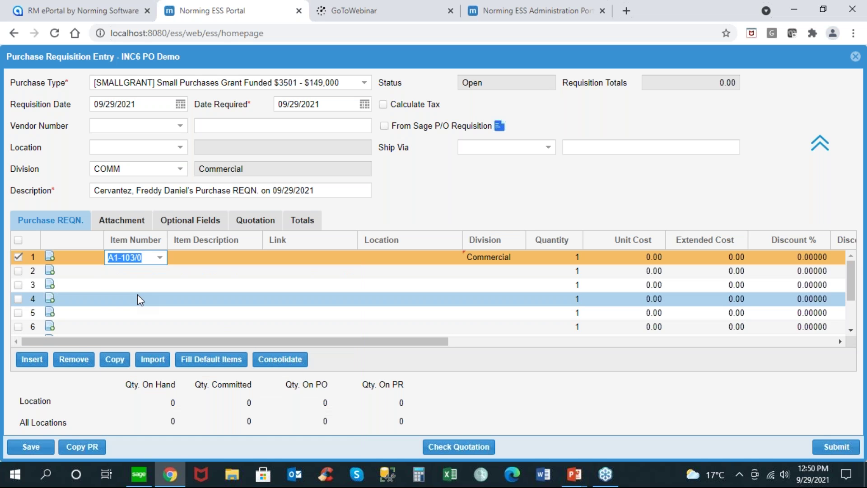
pyautogui.press('Tab')
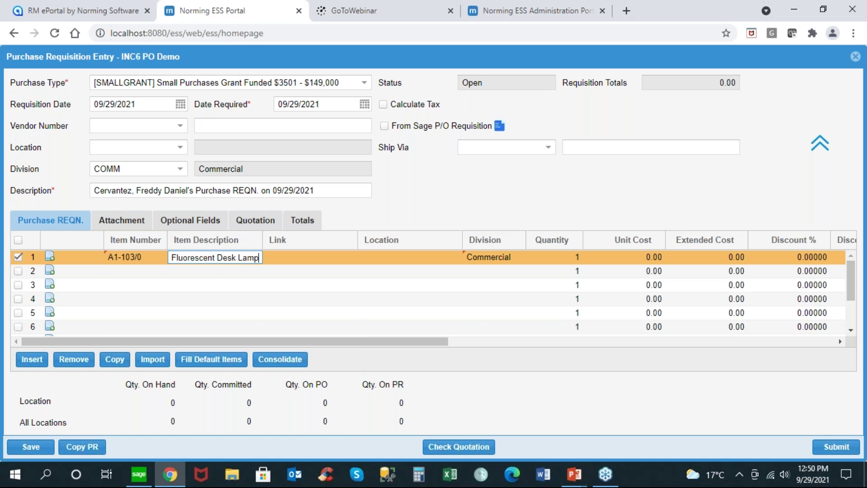
pyautogui.click(284, 261)
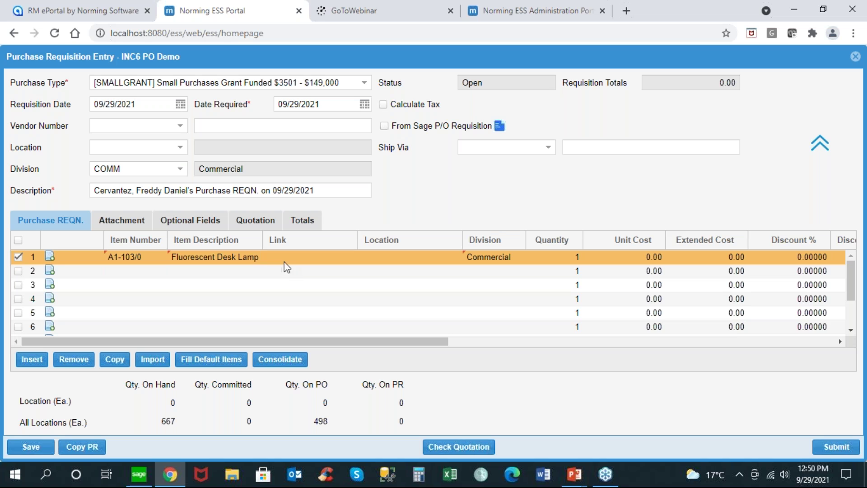
pyautogui.write('www.staple')
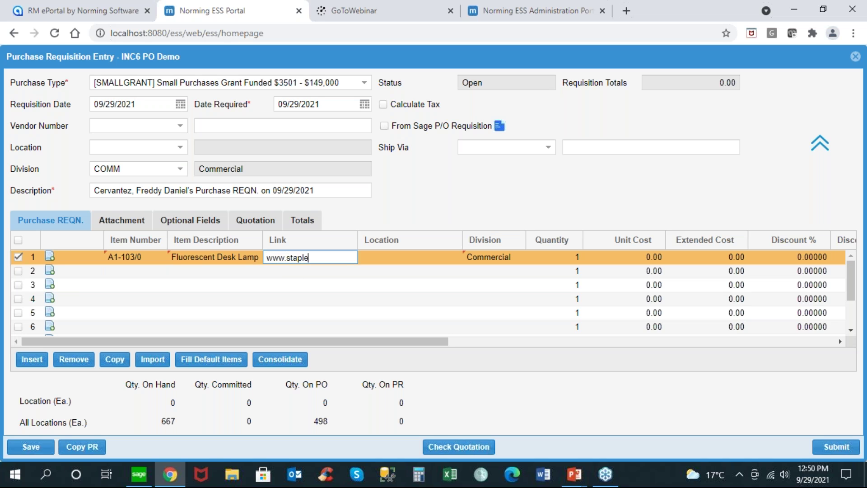
pyautogui.write('s.ca')
pyautogui.press('Tab')
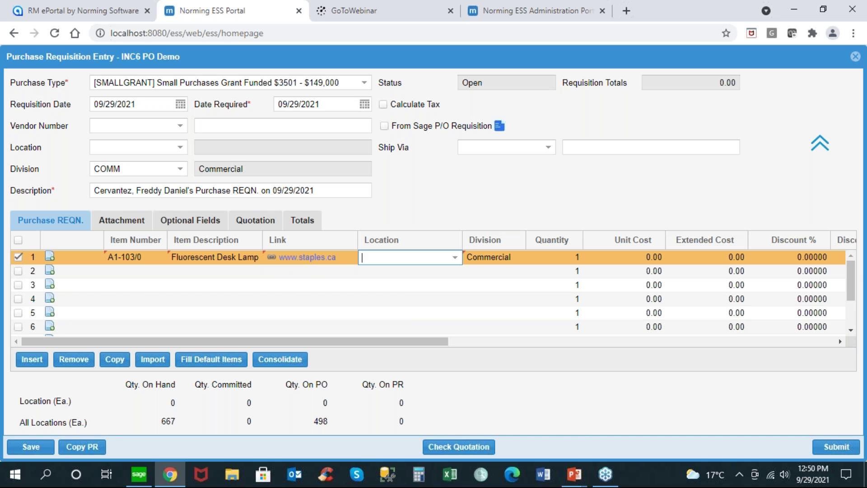
pyautogui.click(284, 258)
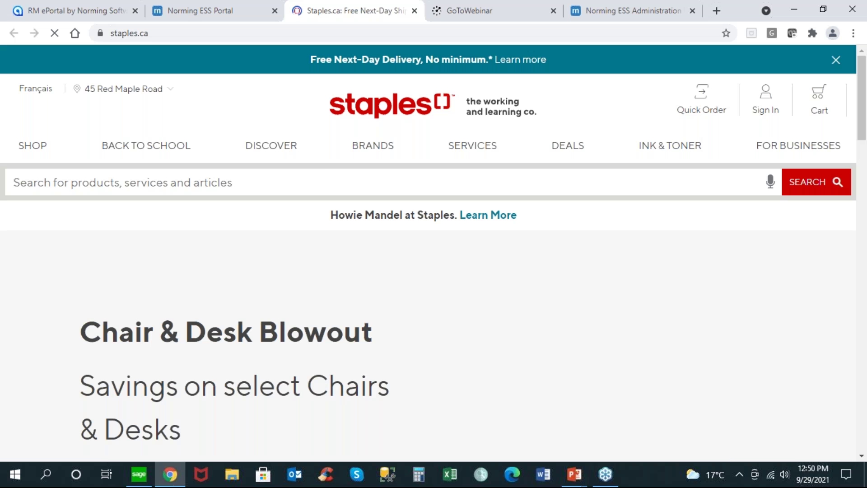
# Step: Give the Fluorescent Desk Lamp line location 1 and quantity 10, for a 203.00 extended cost
pyautogui.click(415, 11)
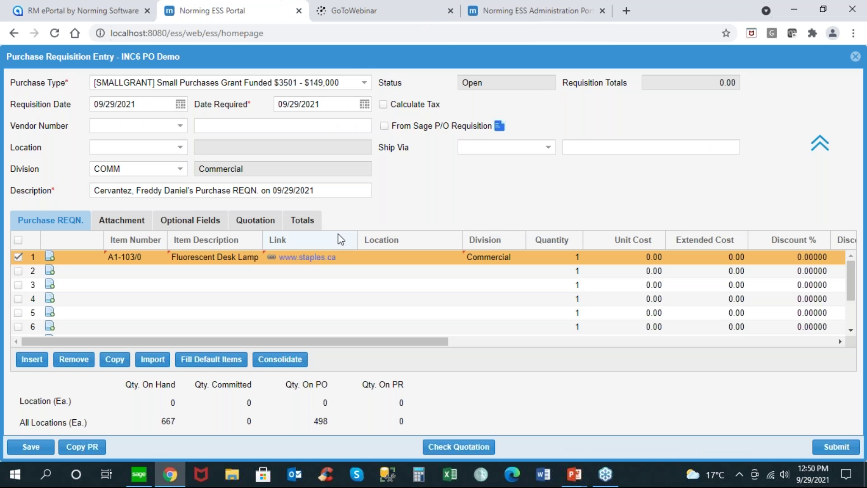
pyautogui.click(381, 256)
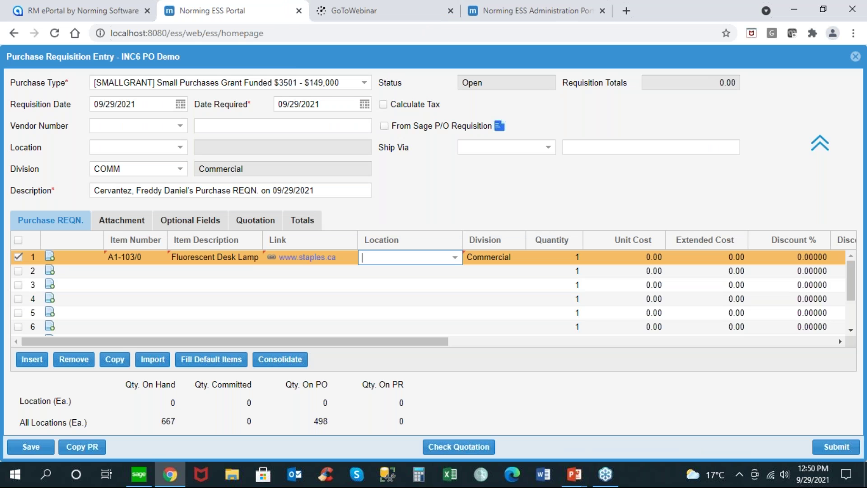
pyautogui.write('1')
pyautogui.press('Tab')
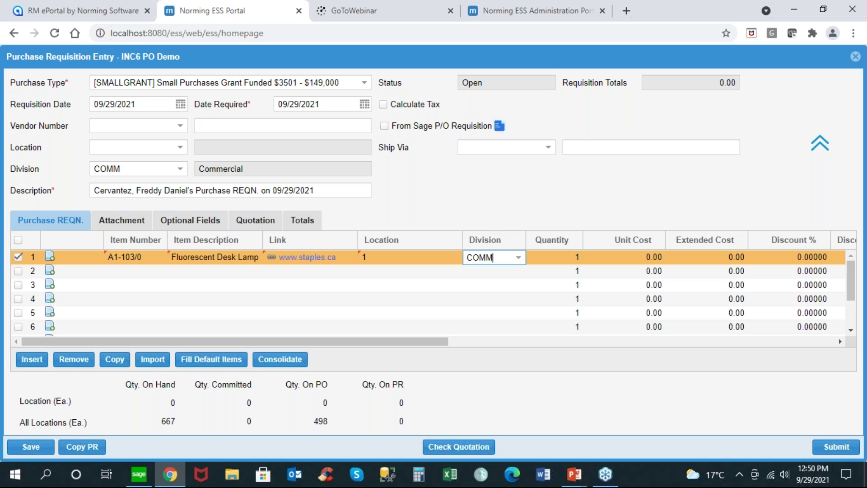
pyautogui.click(551, 258)
pyautogui.write('10')
pyautogui.press('Tab')
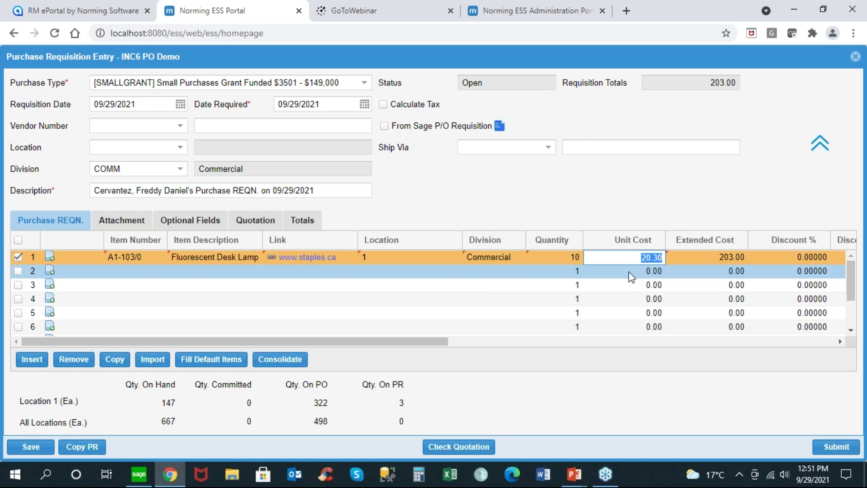
pyautogui.click(121, 267)
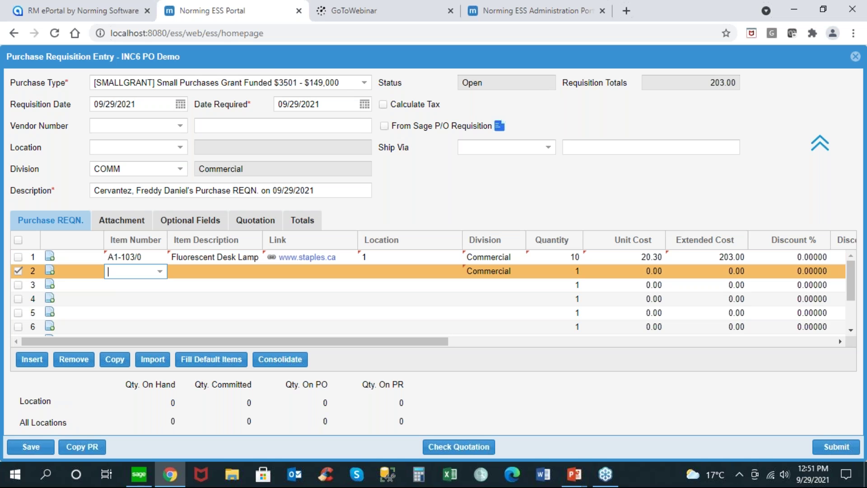
# Step: Add line 2 as item JAGUAR, 'Jaguar SUV', at 50,000.00, bringing the total to 50,203.00
pyautogui.write('e')
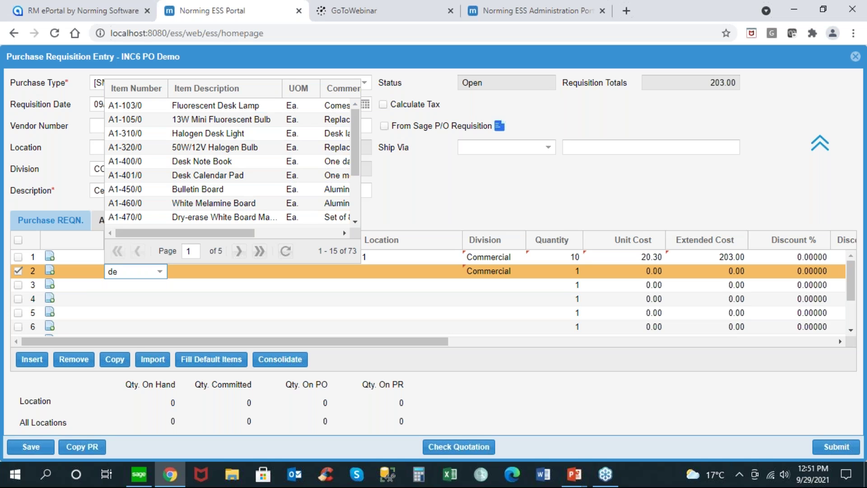
pyautogui.write('sk l')
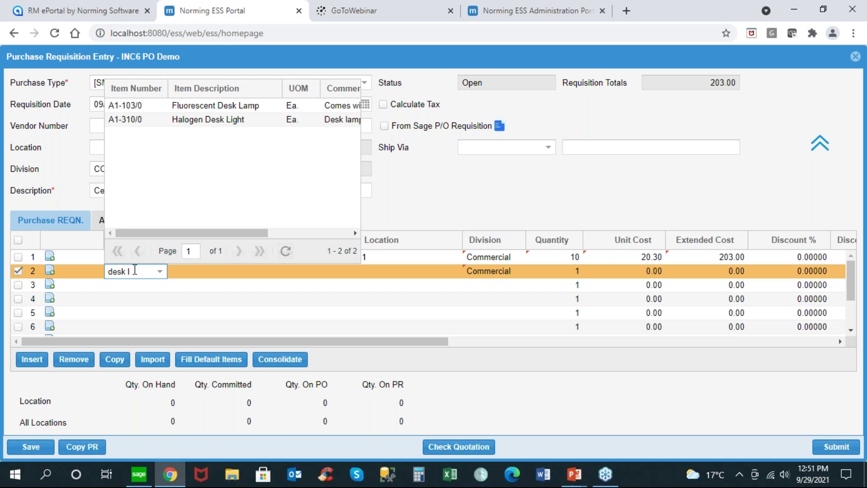
pyautogui.moveTo(134, 270); pyautogui.dragTo(107, 271)
pyautogui.press('BackSpace')
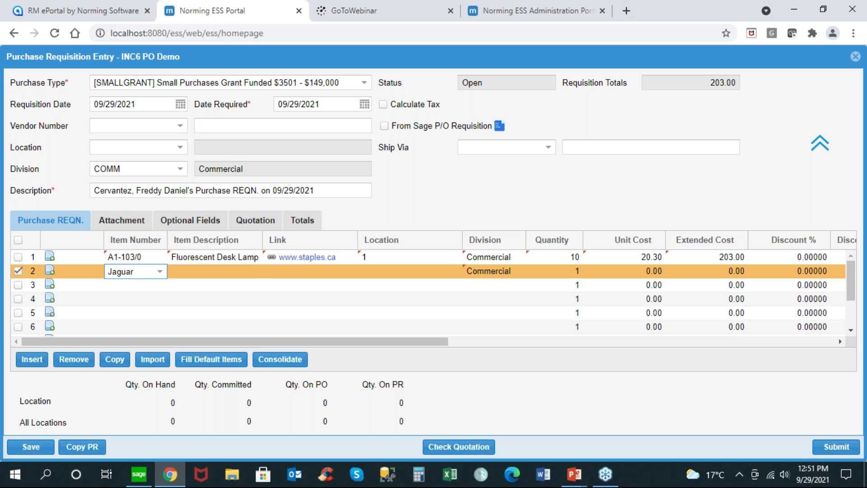
pyautogui.press('Tab')
pyautogui.write('Jagua')
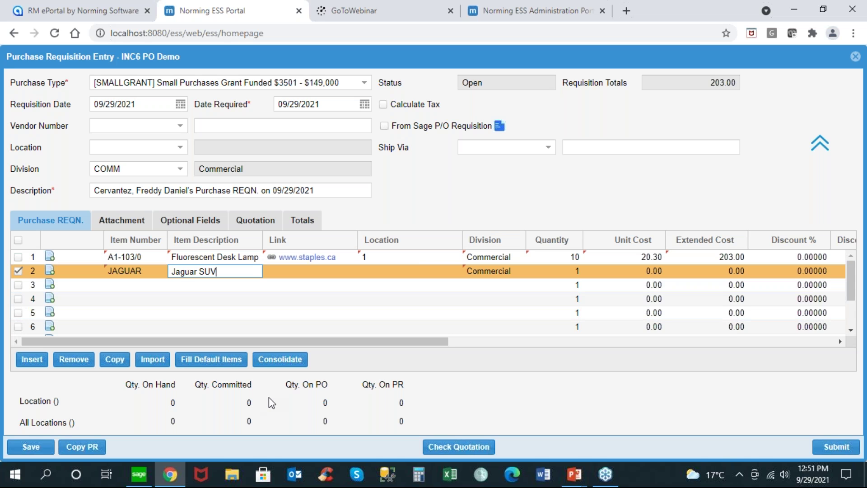
pyautogui.click(645, 273)
pyautogui.write('500')
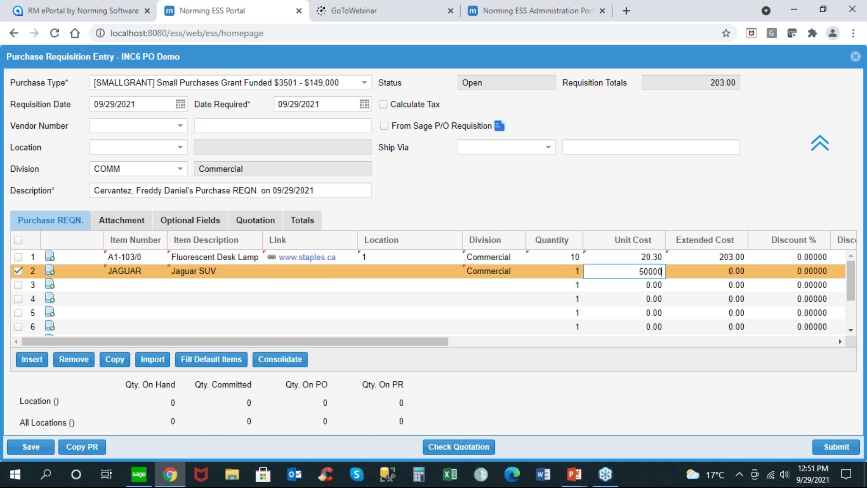
pyautogui.write('00')
pyautogui.press('Tab')
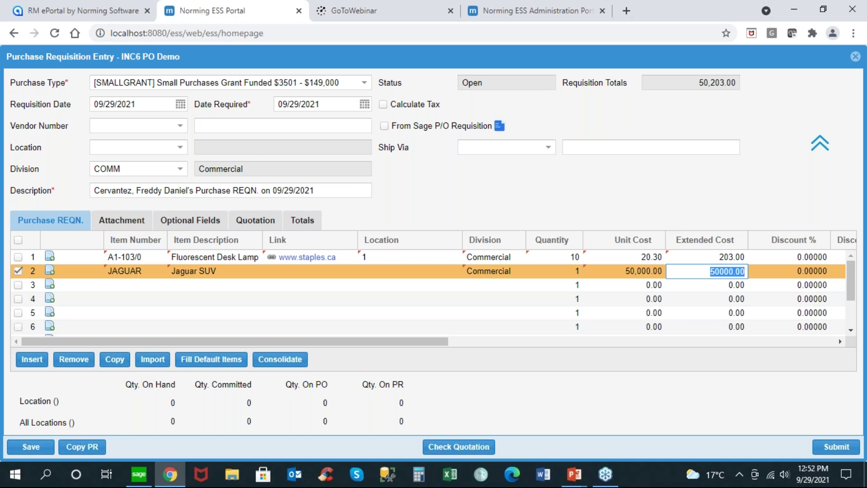
pyautogui.click(92, 449)
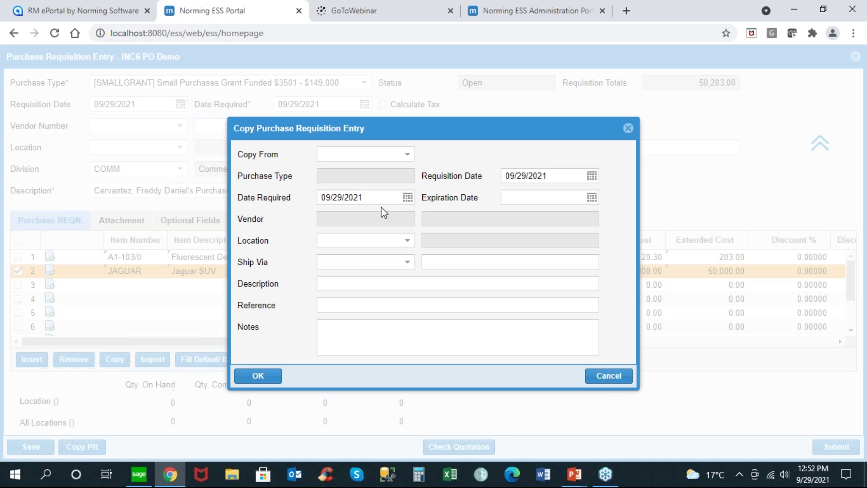
# Step: Copy PR000040 into the form, bringing in vendor 1890 Raeside Equipment Ltd. and the Jaguar F-Pace line
pyautogui.click(411, 153)
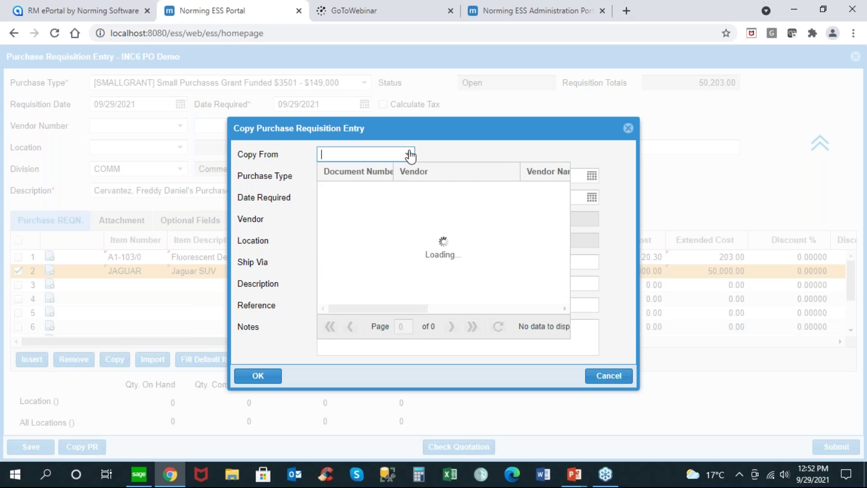
pyautogui.click(362, 218)
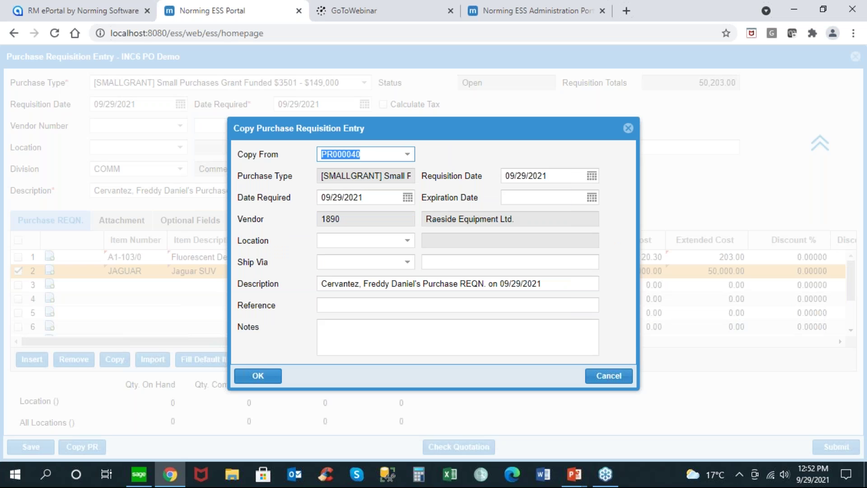
pyautogui.click(271, 376)
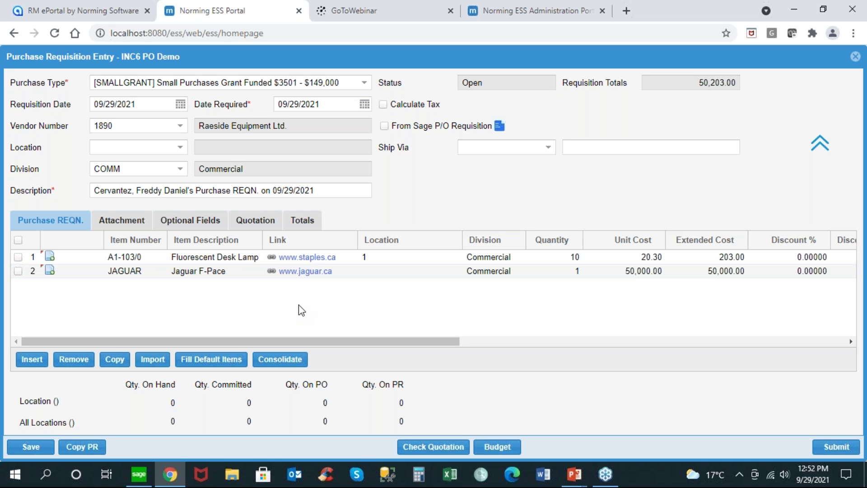
# Step: Compare vendor quotes and review the quote details for the lamp and Jaguar F-Pace lines
pyautogui.click(268, 223)
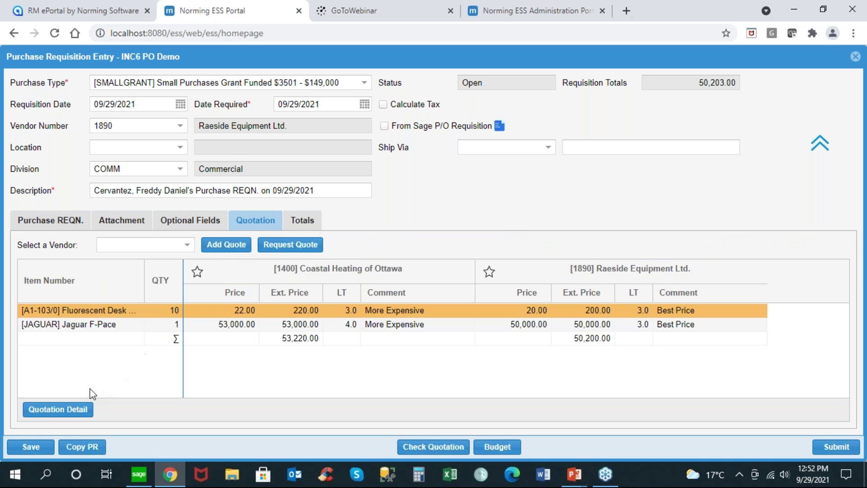
pyautogui.click(74, 410)
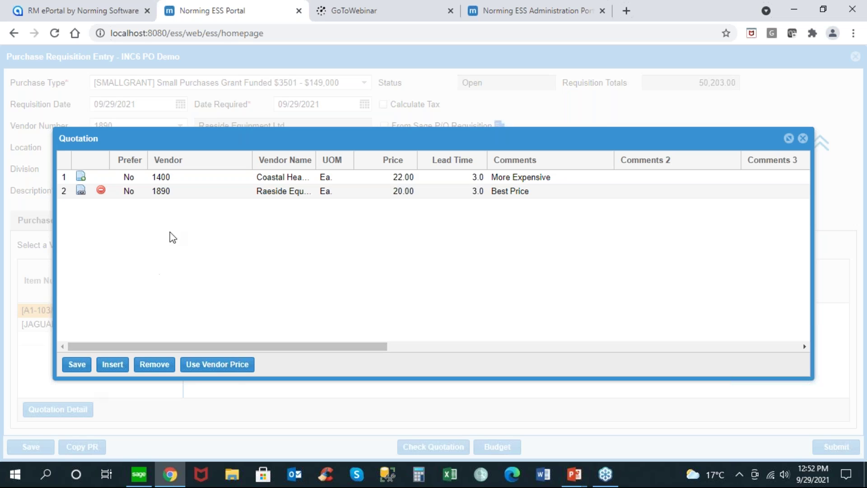
pyautogui.click(197, 192)
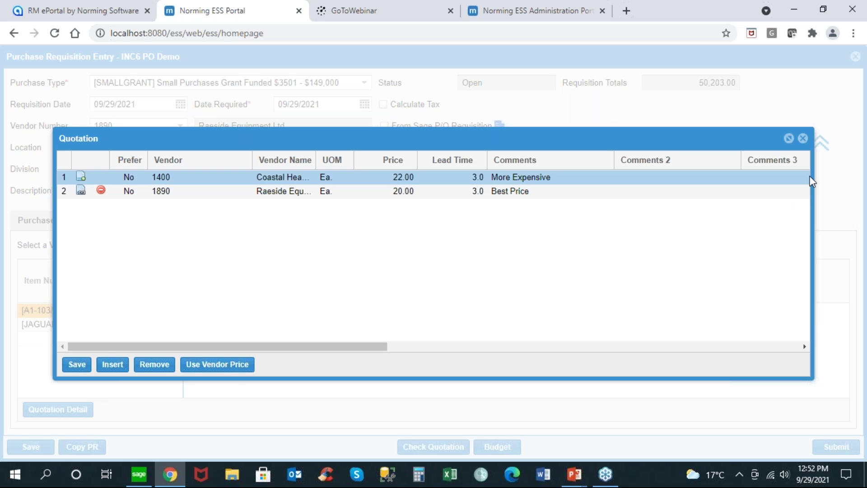
pyautogui.click(804, 138)
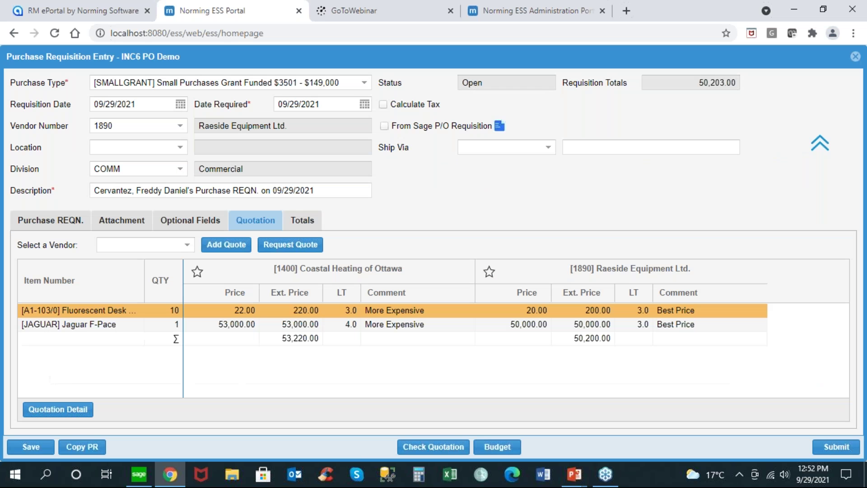
pyautogui.click(129, 324)
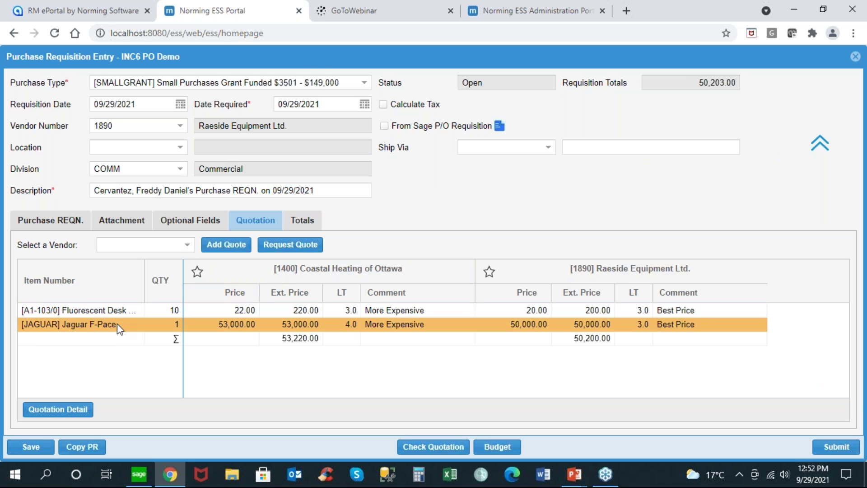
pyautogui.click(72, 410)
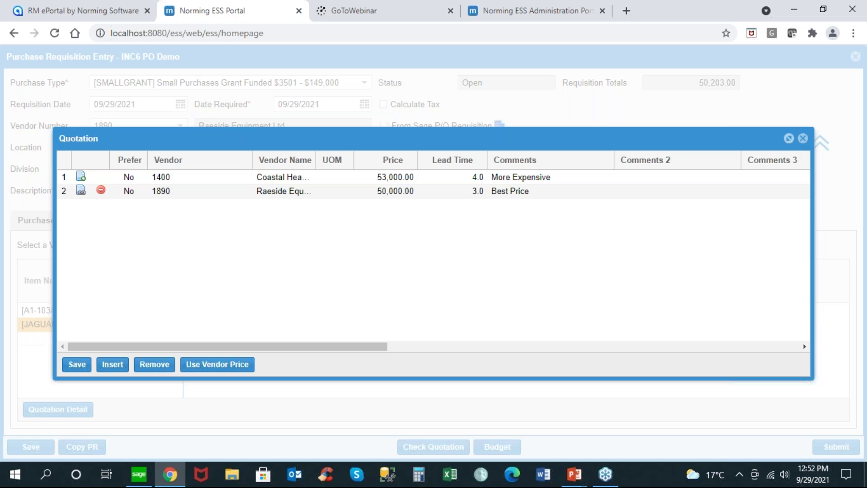
pyautogui.click(802, 139)
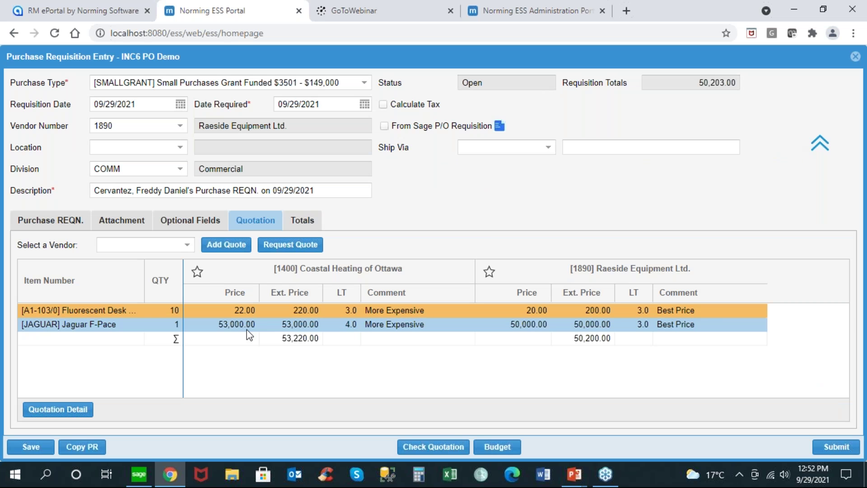
# Step: Try Request Quote, dismiss the save-first error, and reselect the Jaguar F-Pace line
pyautogui.click(284, 248)
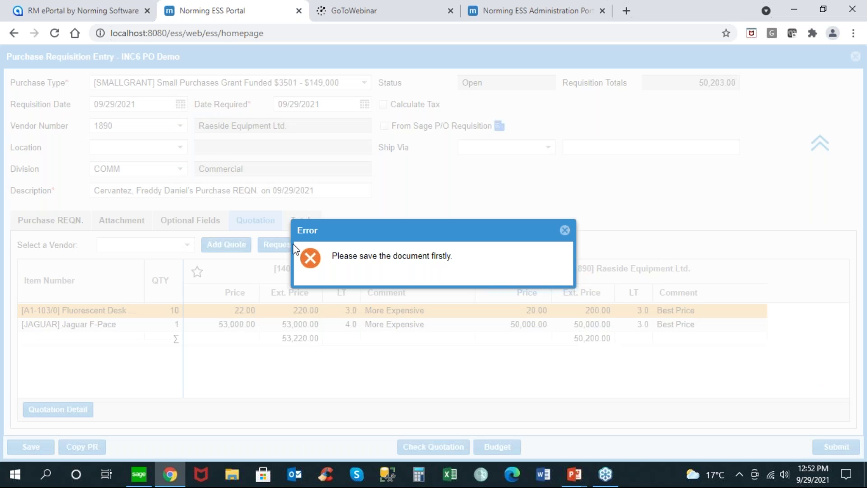
pyautogui.click(565, 230)
pyautogui.click(113, 326)
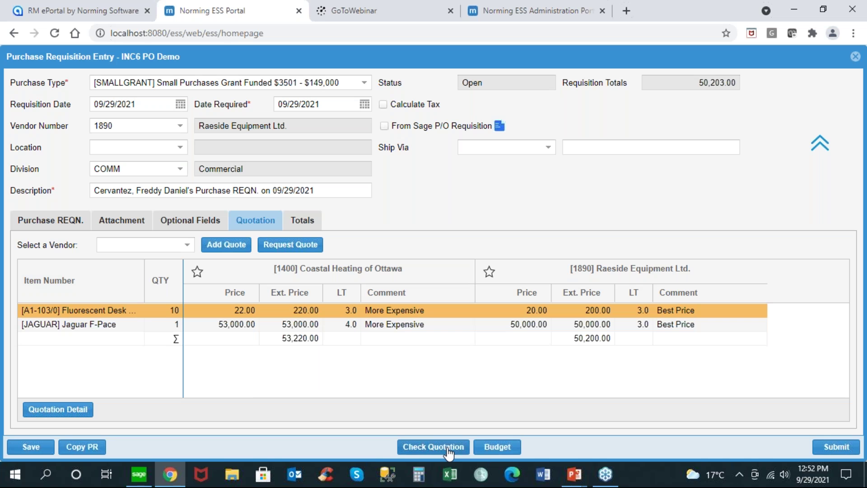
# Step: Save the requisition and review its budget and expenditure summary
pyautogui.click(501, 449)
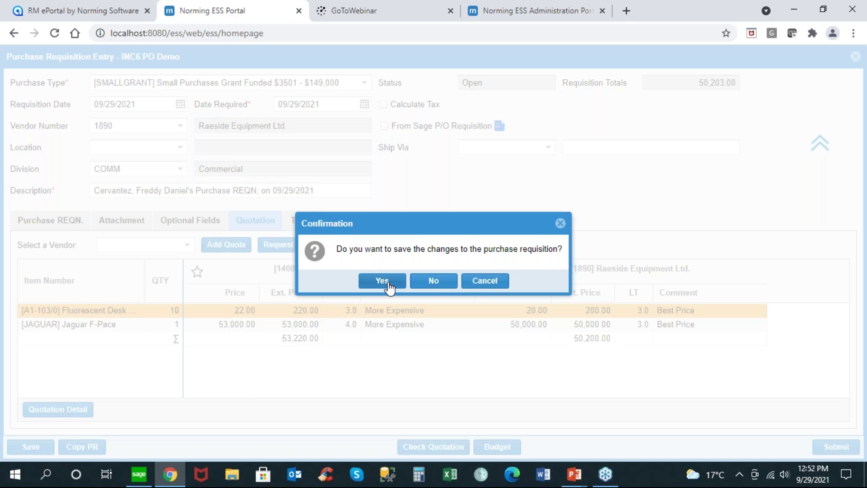
pyautogui.click(386, 282)
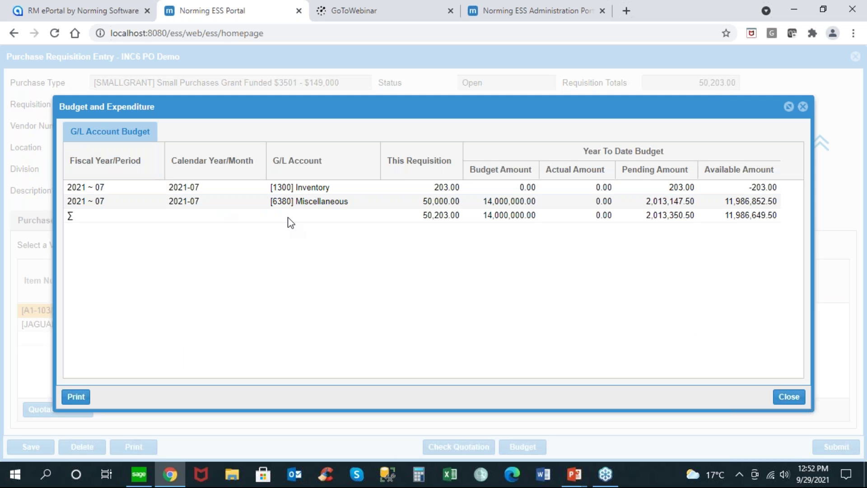
pyautogui.click(804, 108)
# Step: Check optional fields and attachments, abandon adding a file, and return to the line items
pyautogui.click(201, 228)
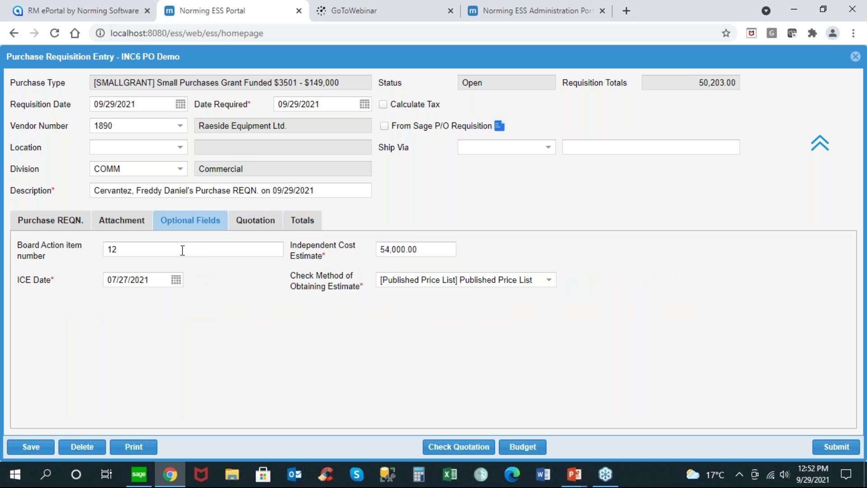
pyautogui.click(114, 226)
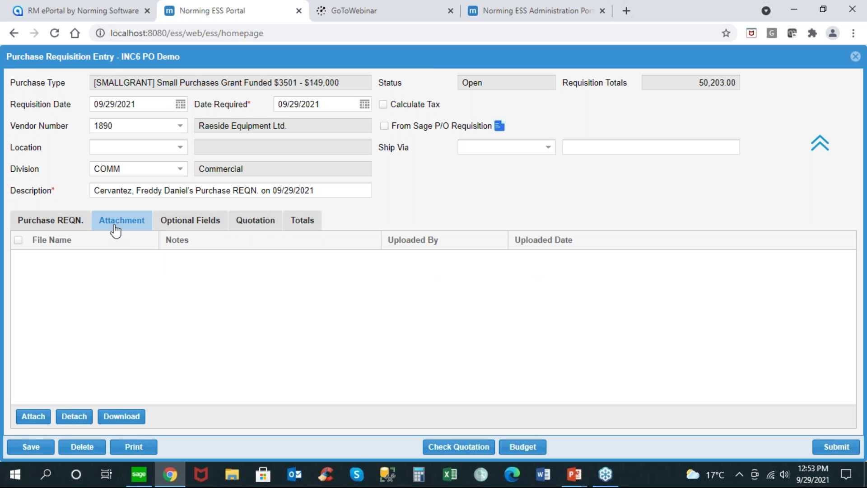
pyautogui.click(36, 413)
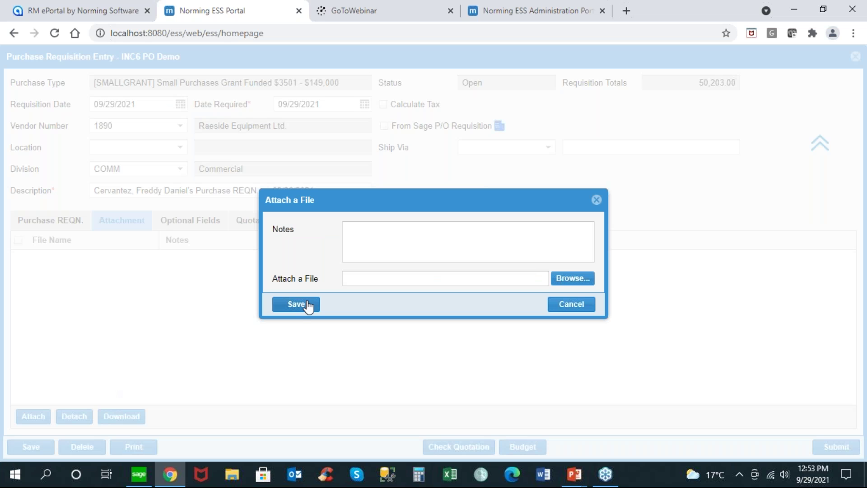
pyautogui.click(387, 235)
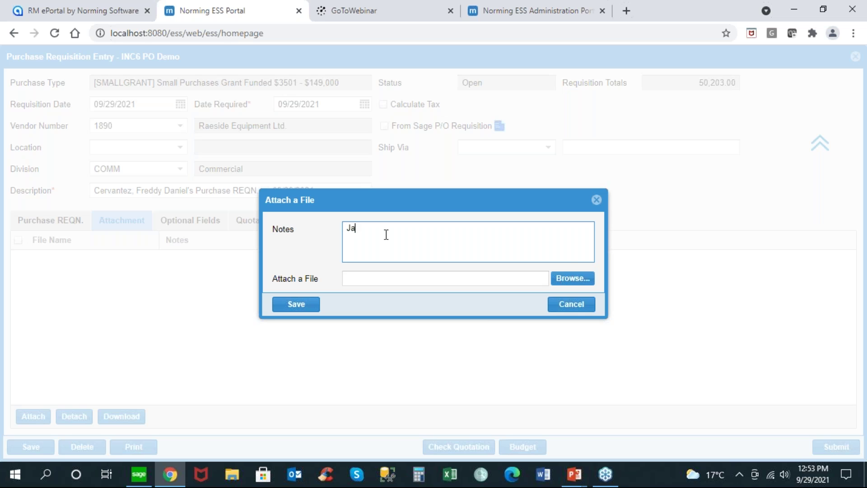
pyautogui.click(572, 305)
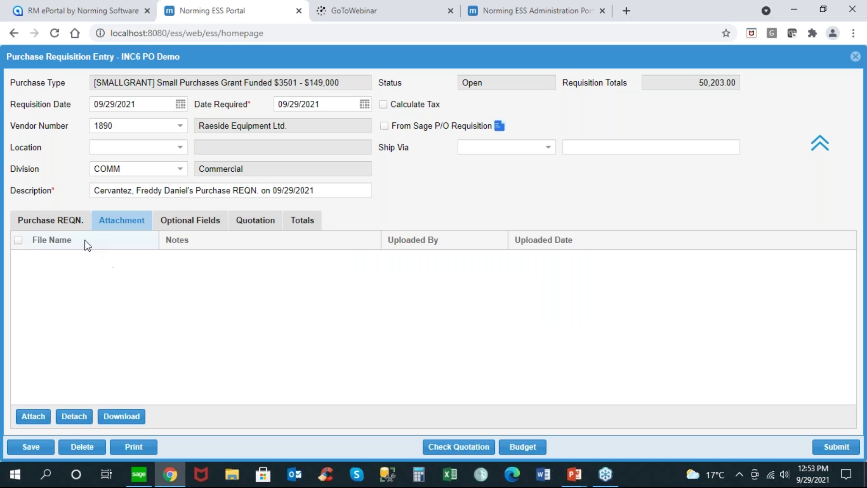
pyautogui.click(69, 224)
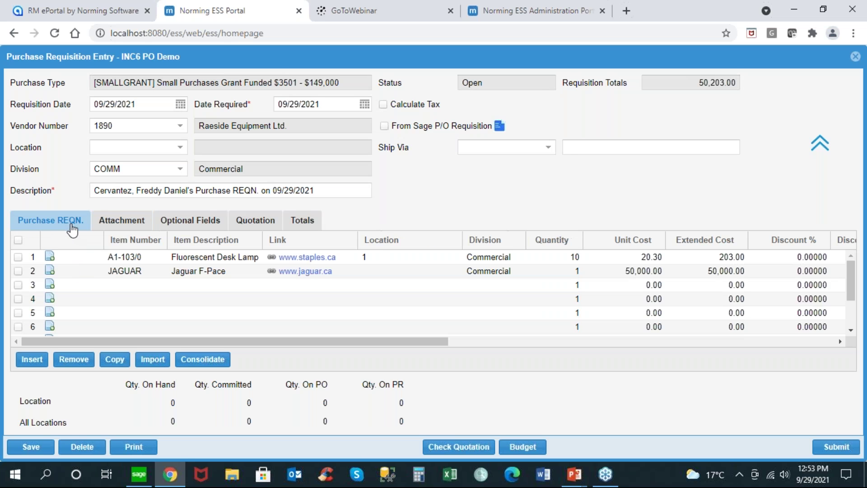
# Step: Attach the Jaguar F-Pace SUV configuration file to the Jaguar line with note 'Jaguar SUV F-Pace'
pyautogui.click(50, 271)
pyautogui.click(363, 229)
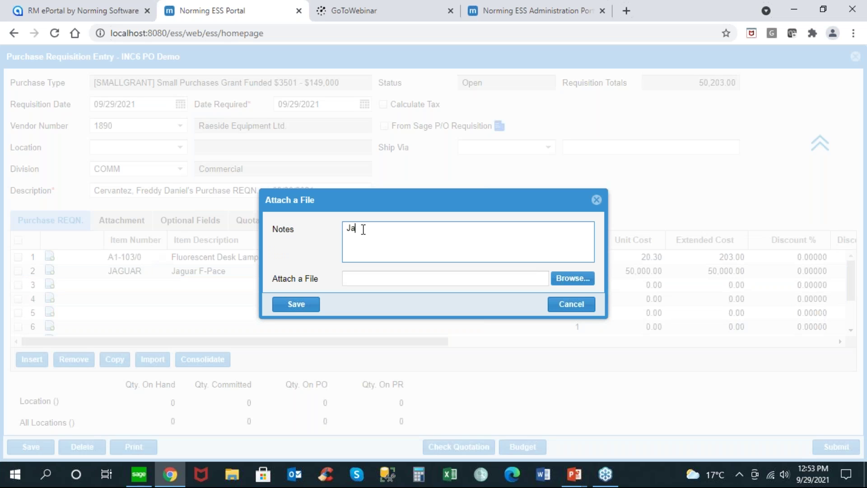
pyautogui.write('Jaguar SUV F-Pace')
pyautogui.click(572, 278)
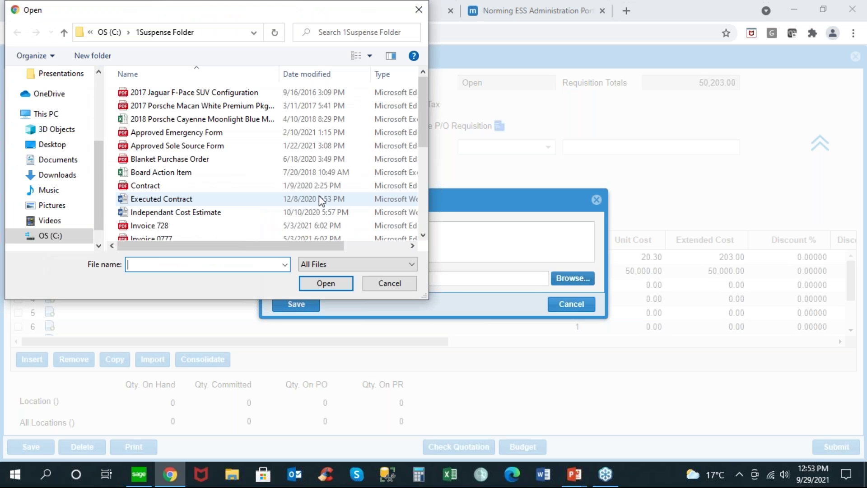
pyautogui.doubleClick(209, 93)
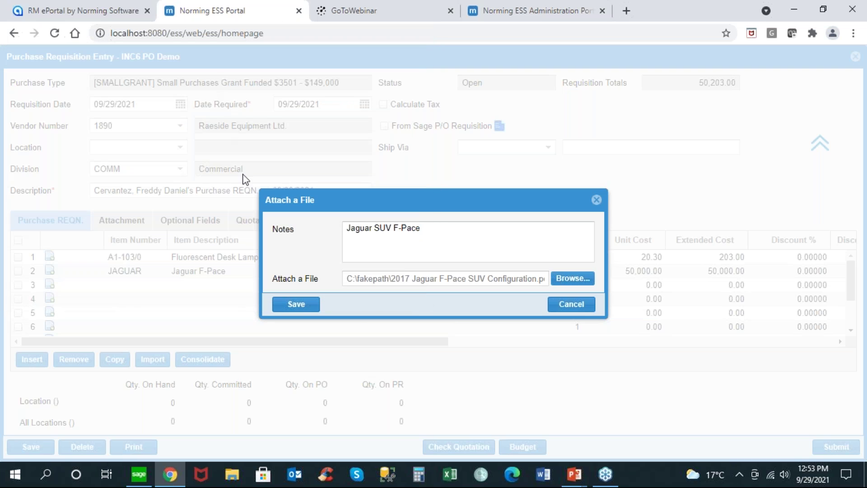
pyautogui.click(296, 304)
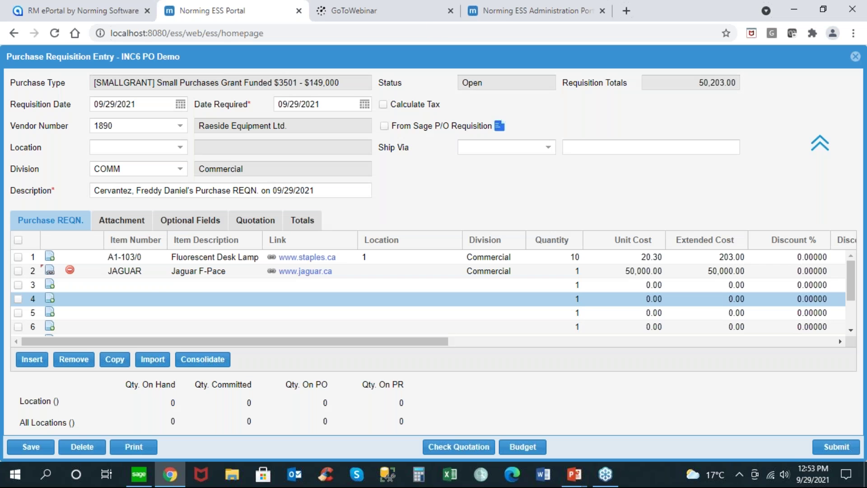
# Step: Attach Desk Lamp.jpg from Pictures to the lamp line with the note 'Desk Lamp'
pyautogui.click(51, 257)
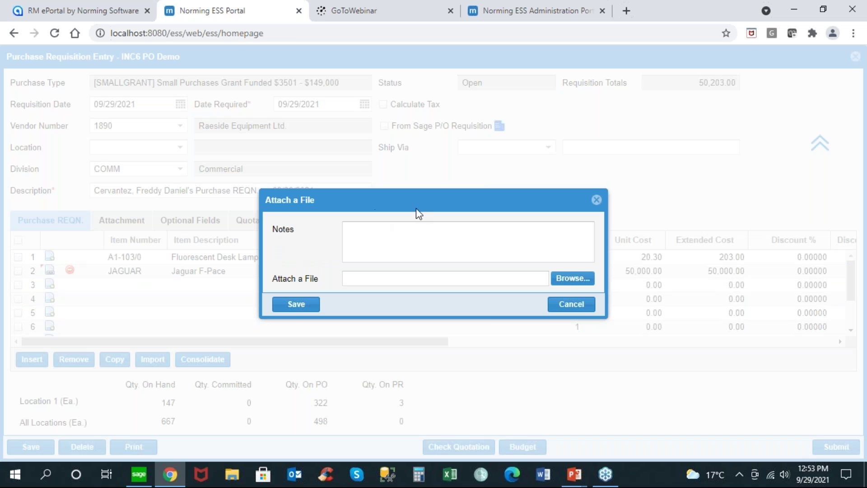
pyautogui.write('Desk Lamp')
pyautogui.click(559, 280)
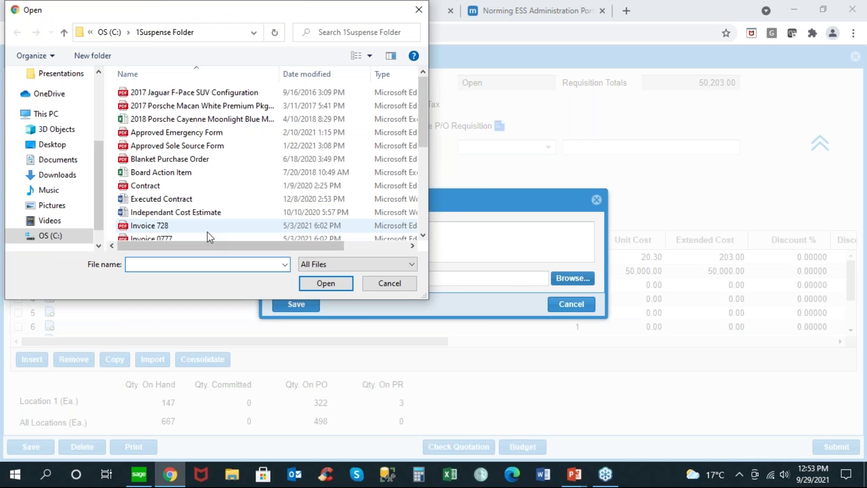
pyautogui.click(53, 207)
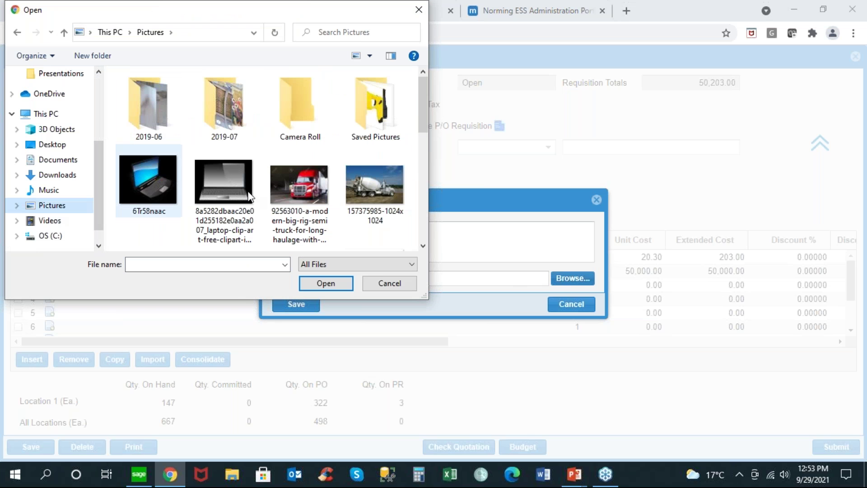
pyautogui.click(422, 218)
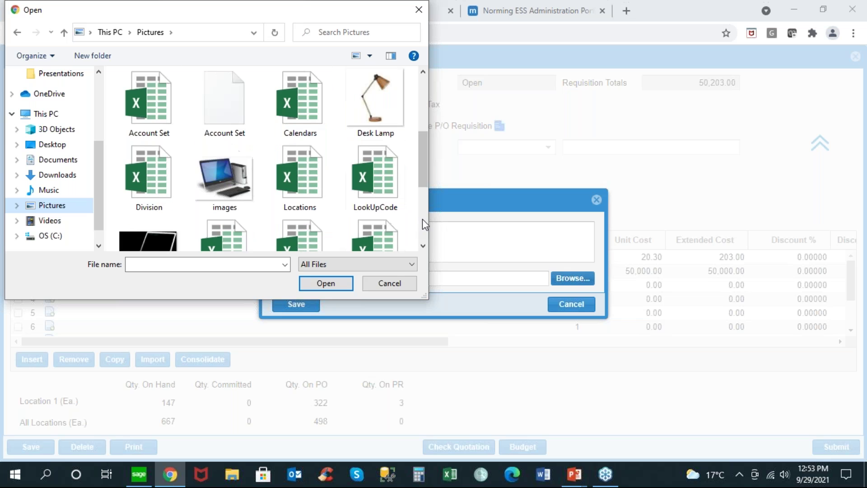
pyautogui.click(376, 116)
pyautogui.doubleClick(375, 115)
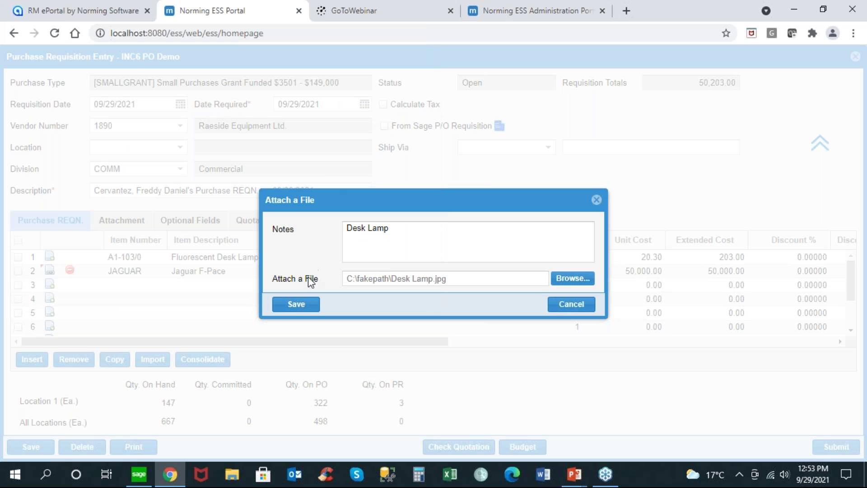
pyautogui.click(307, 306)
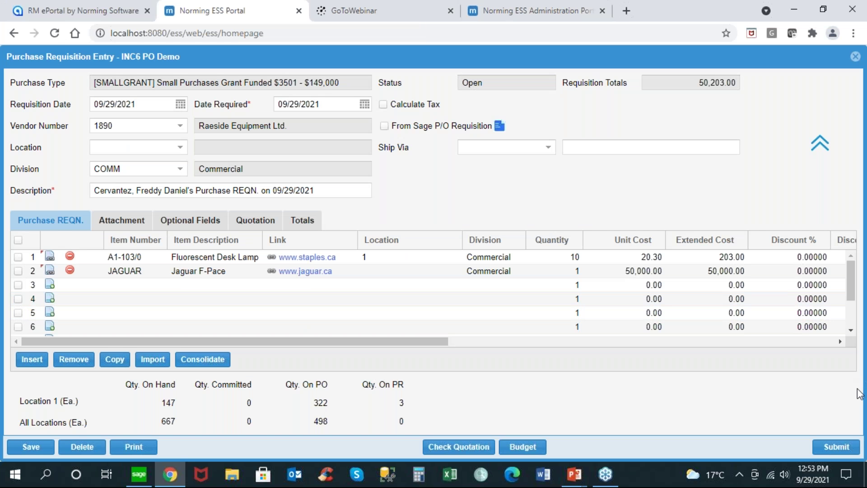
# Step: Submit the requisition, check its Full Path and Trail approval views, then close the form
pyautogui.click(838, 446)
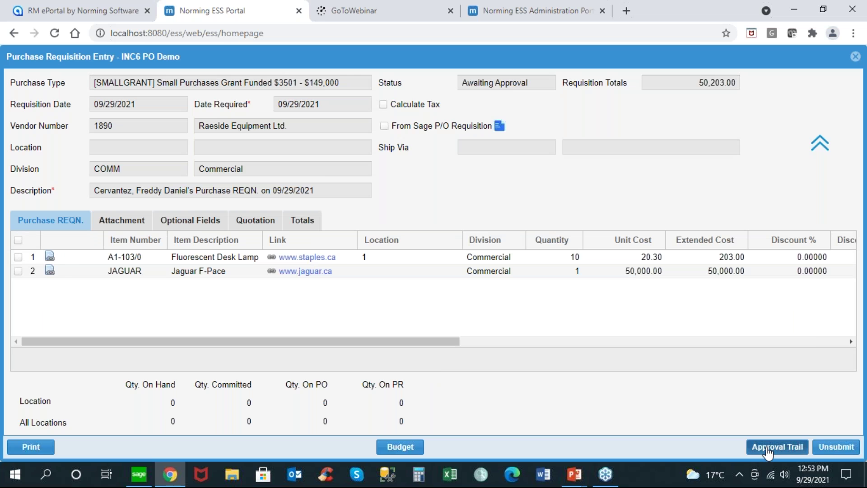
pyautogui.click(765, 449)
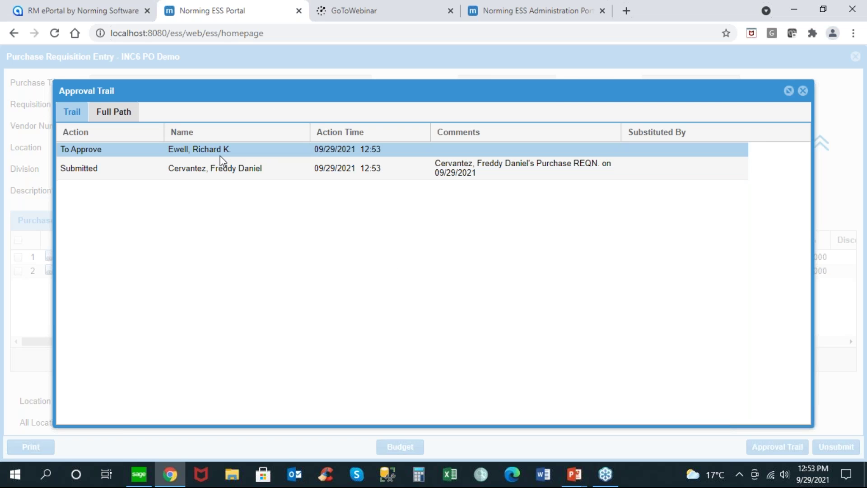
pyautogui.click(115, 112)
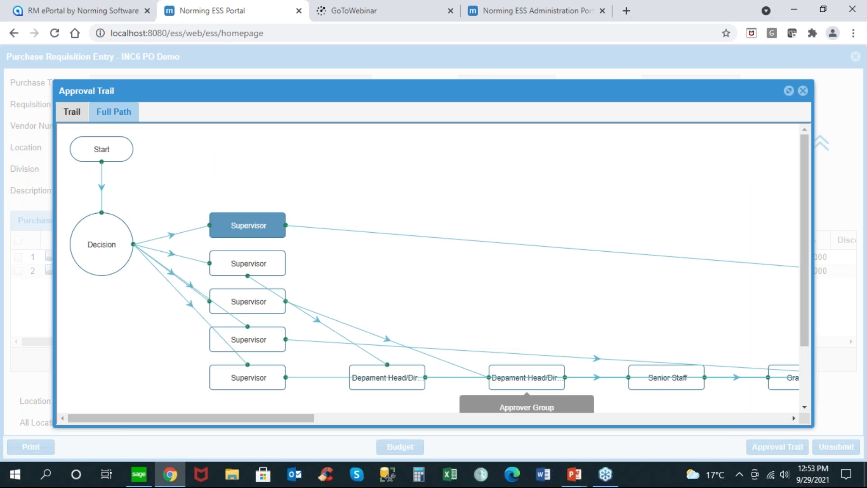
pyautogui.moveTo(300, 422); pyautogui.dragTo(137, 211)
pyautogui.click(75, 119)
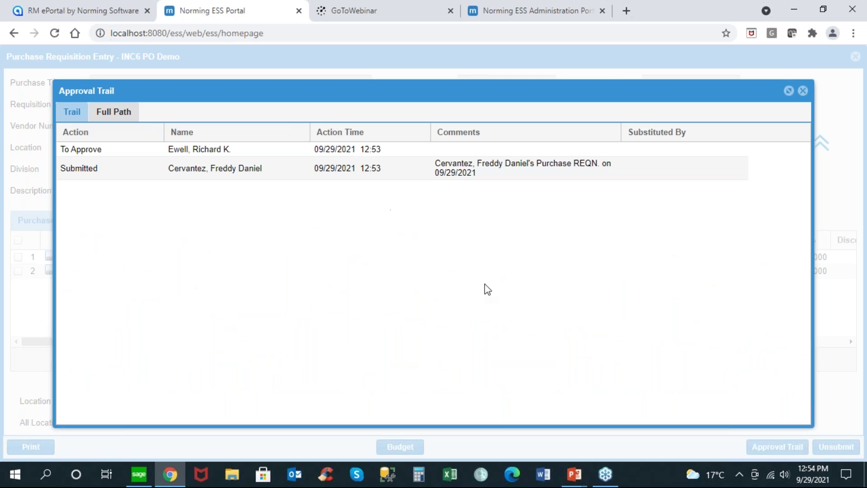
pyautogui.click(803, 91)
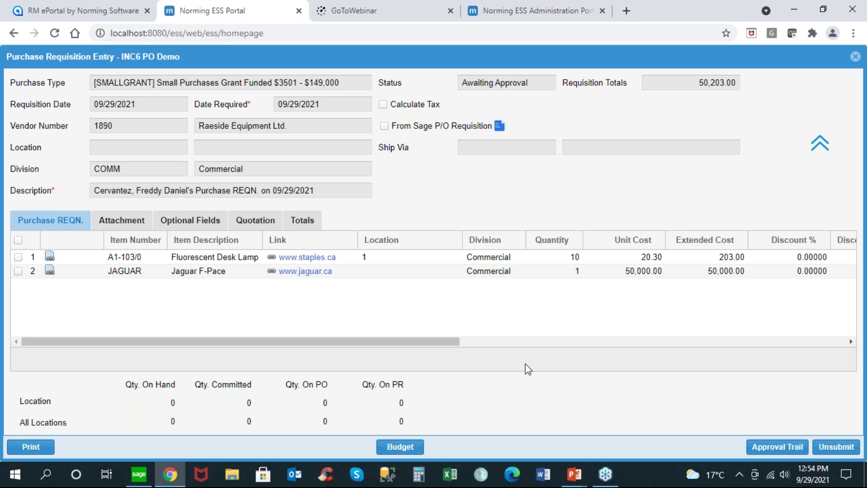
pyautogui.click(855, 56)
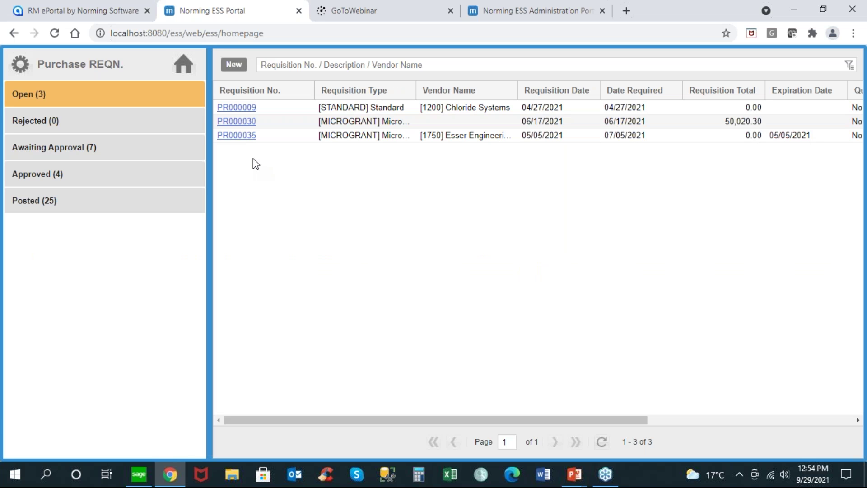
# Step: Sign out and sign back in as the first approver in the INC6 PO Demo entity
pyautogui.click(184, 70)
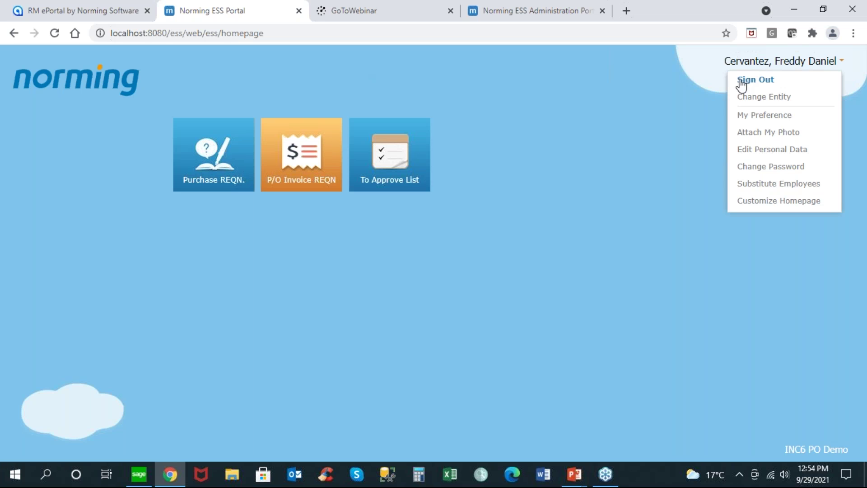
pyautogui.click(741, 79)
pyautogui.click(408, 281)
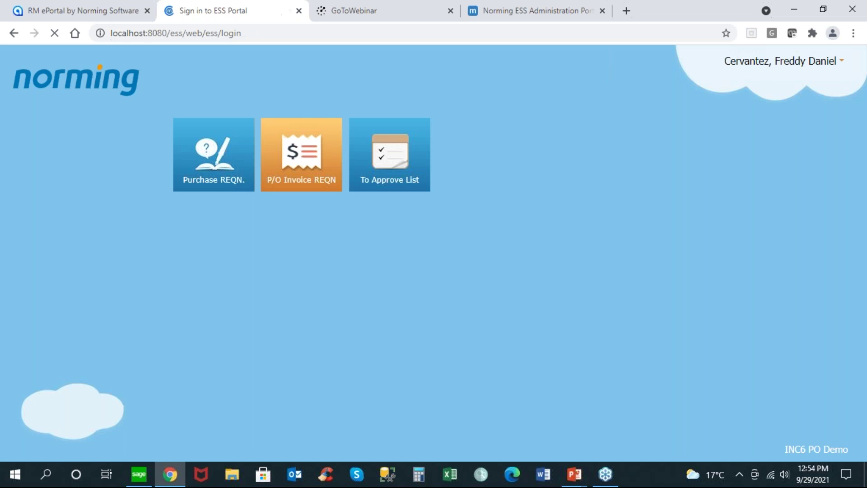
pyautogui.write('100020')
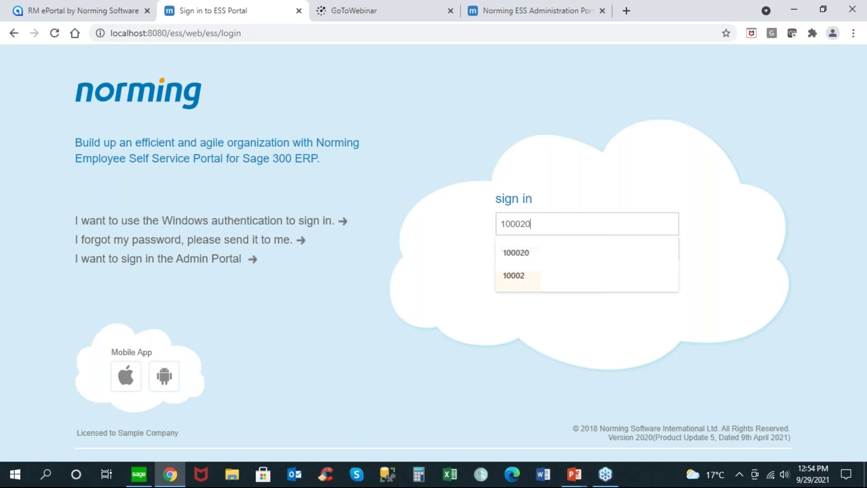
pyautogui.press('Tab')
pyautogui.press('Return')
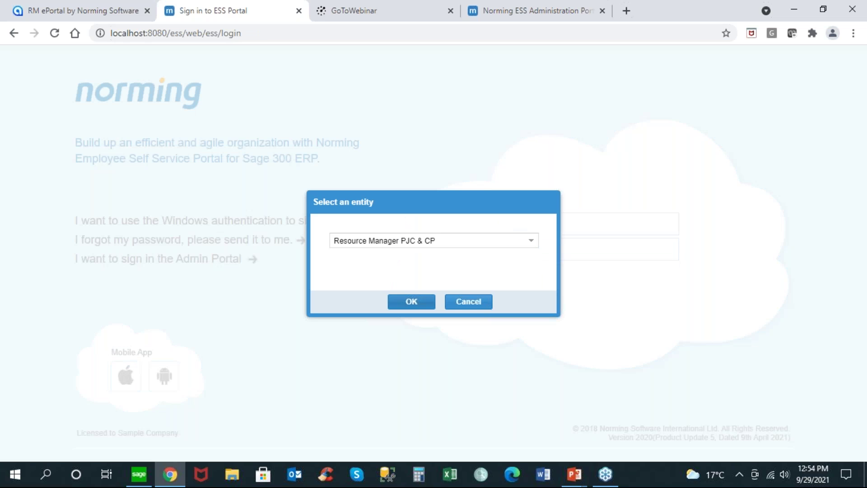
pyautogui.click(532, 241)
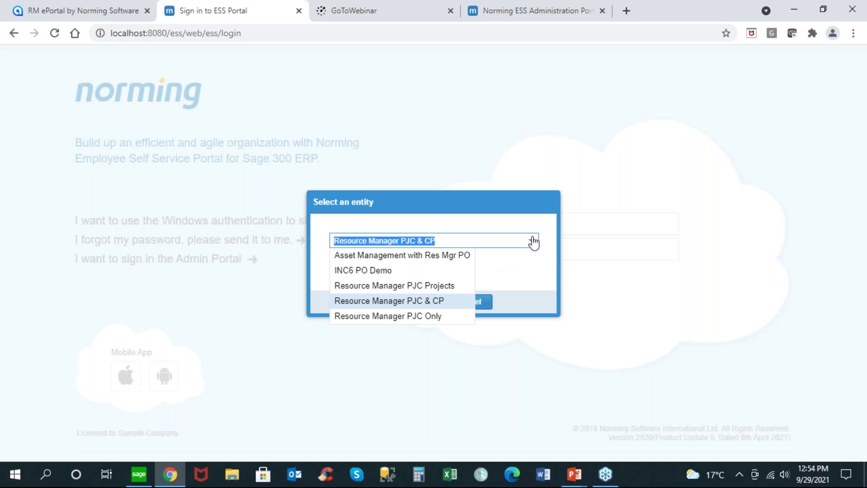
pyautogui.click(396, 270)
pyautogui.click(412, 303)
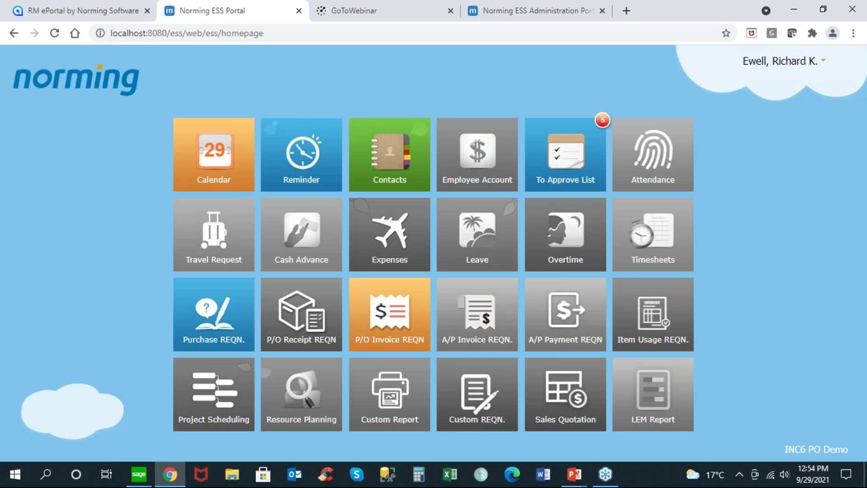
# Step: From the To Approve List, review PR000042's quotations, optional fields and attachments, then approve it
pyautogui.click(569, 174)
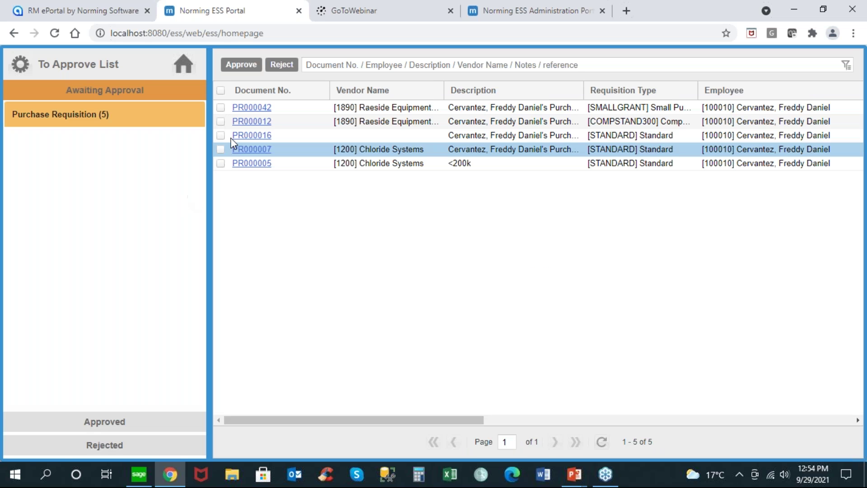
pyautogui.click(250, 107)
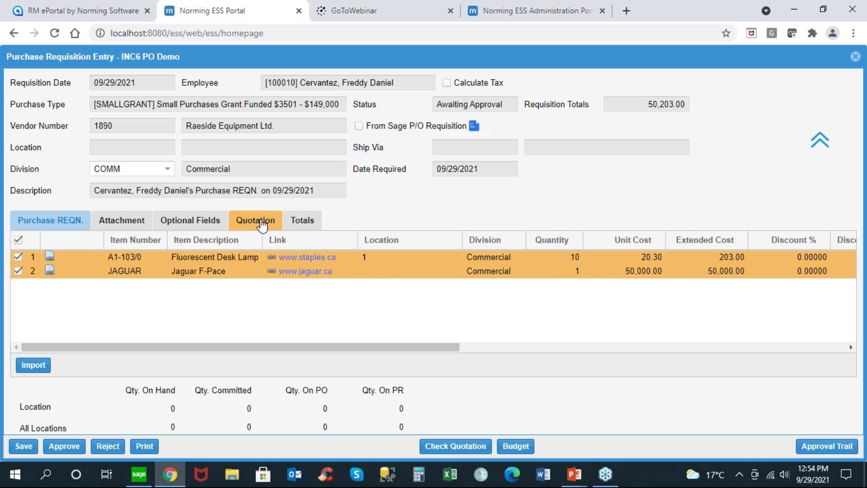
pyautogui.click(261, 221)
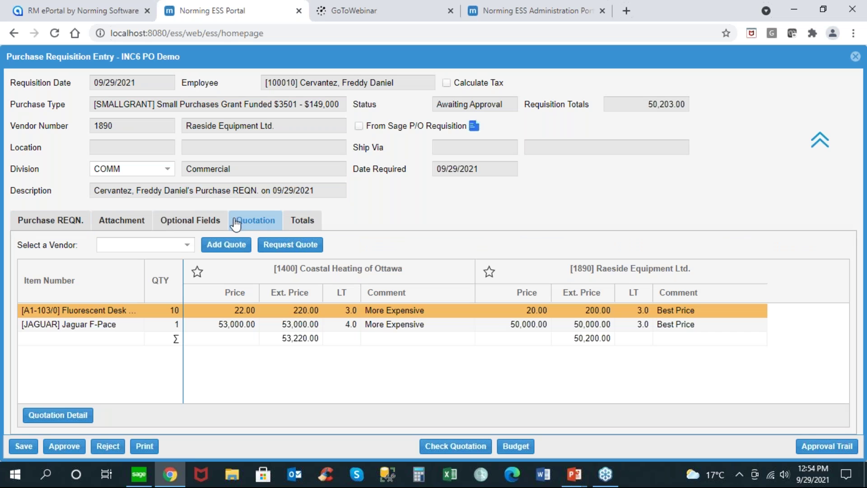
pyautogui.click(204, 226)
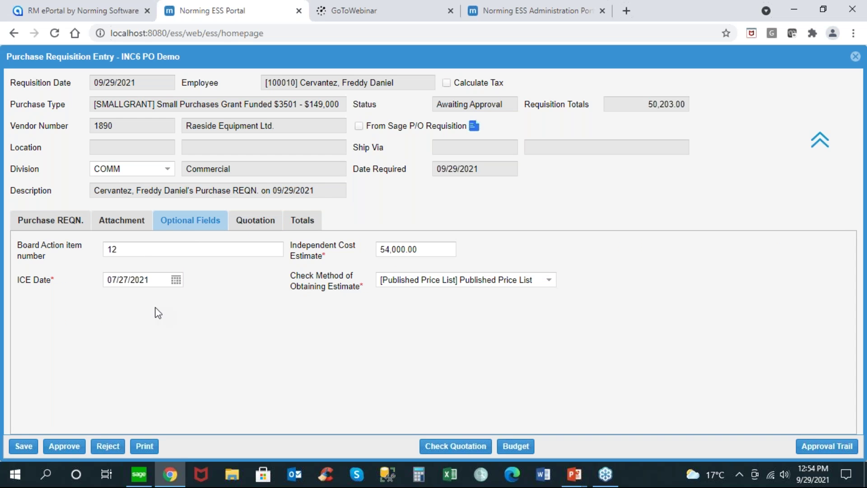
pyautogui.click(135, 231)
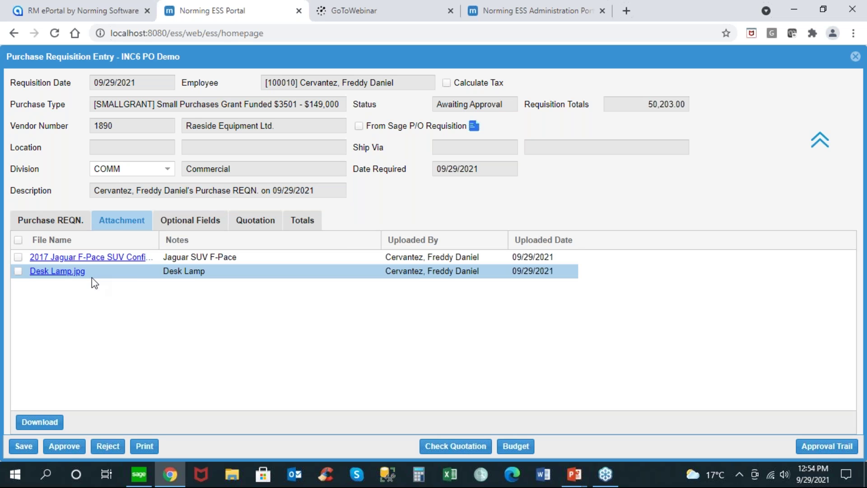
pyautogui.click(52, 225)
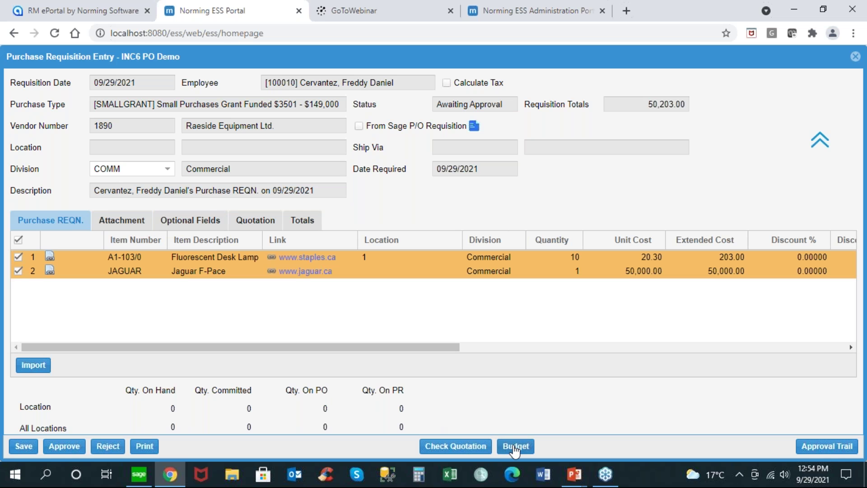
pyautogui.click(69, 446)
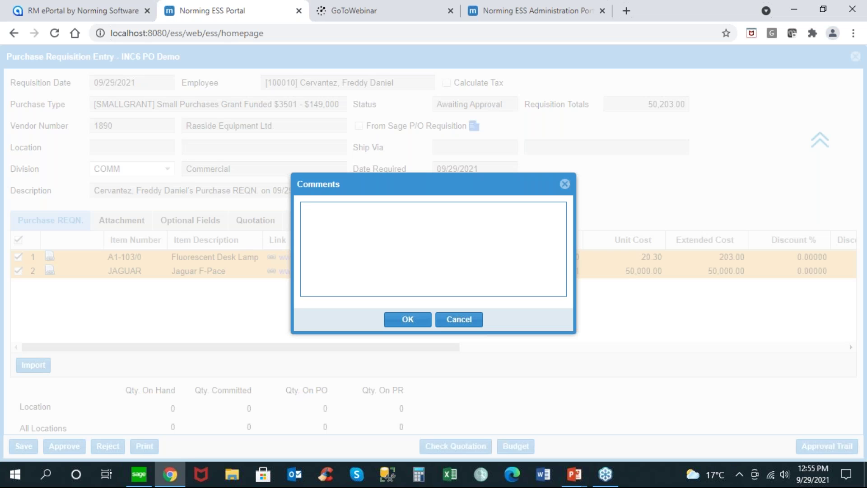
pyautogui.click(407, 318)
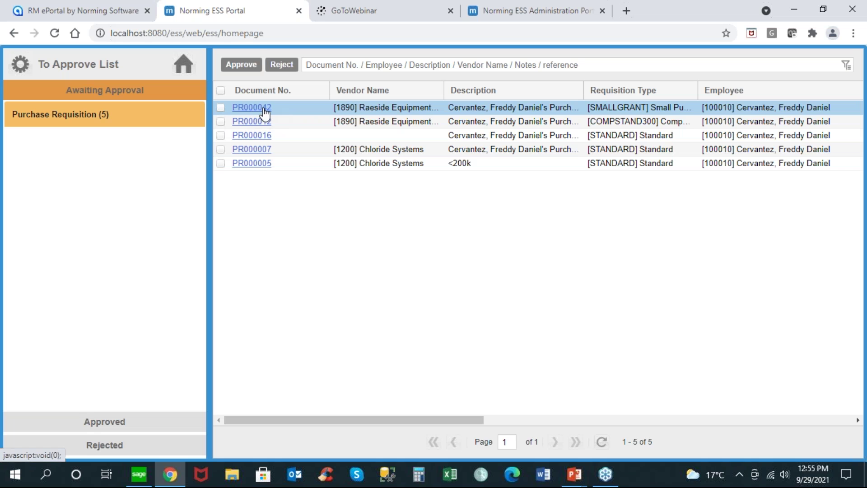
# Step: Sign out and sign back in as the second approver under INC6 PO Demo
pyautogui.click(184, 67)
pyautogui.click(748, 61)
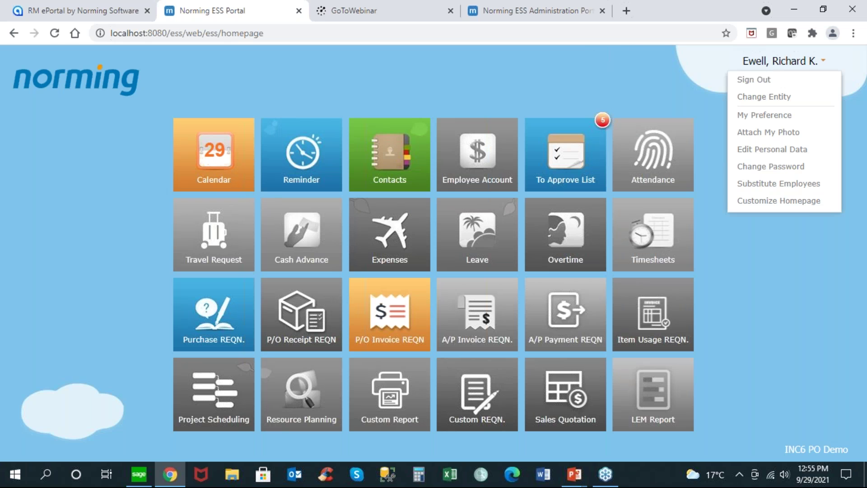
pyautogui.click(750, 77)
pyautogui.click(423, 284)
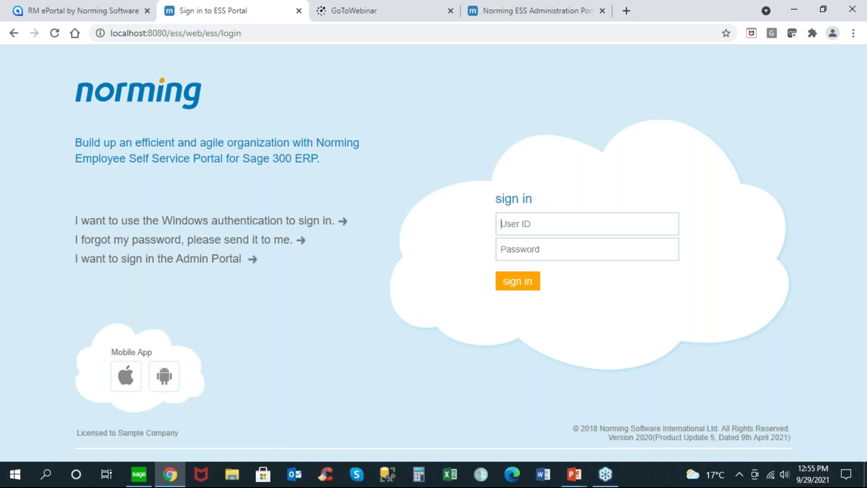
pyautogui.write('100030')
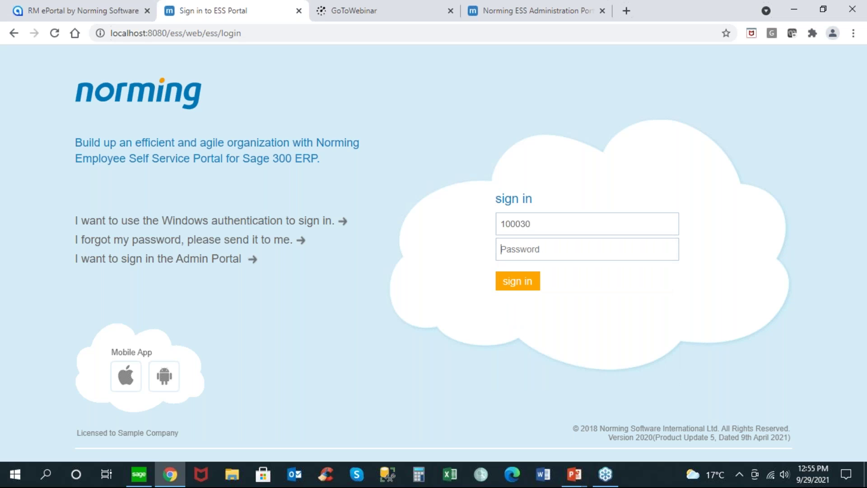
pyautogui.press('Return')
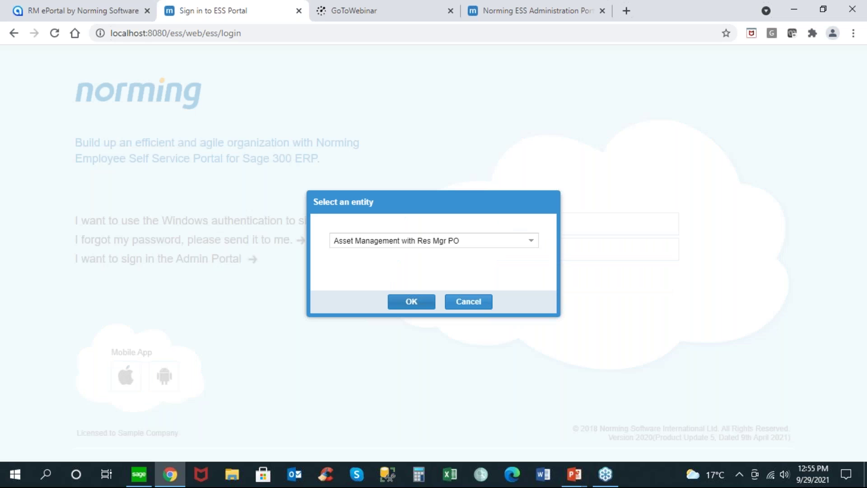
pyautogui.click(531, 241)
pyautogui.click(404, 272)
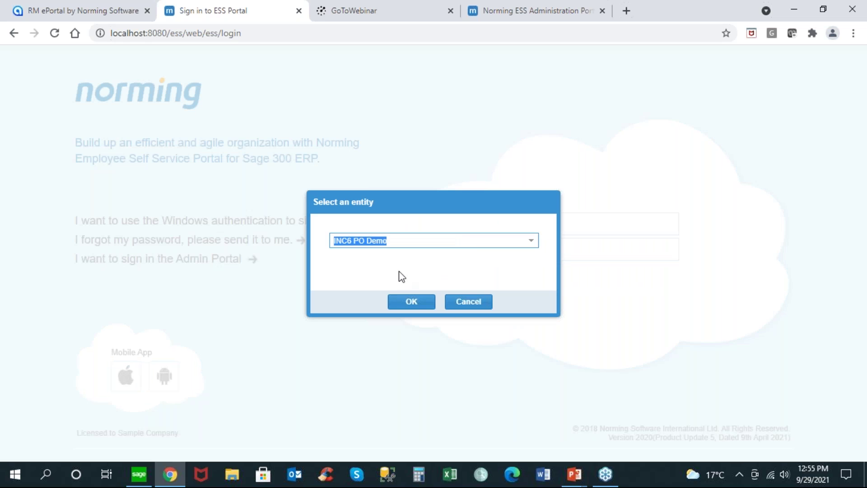
pyautogui.click(405, 303)
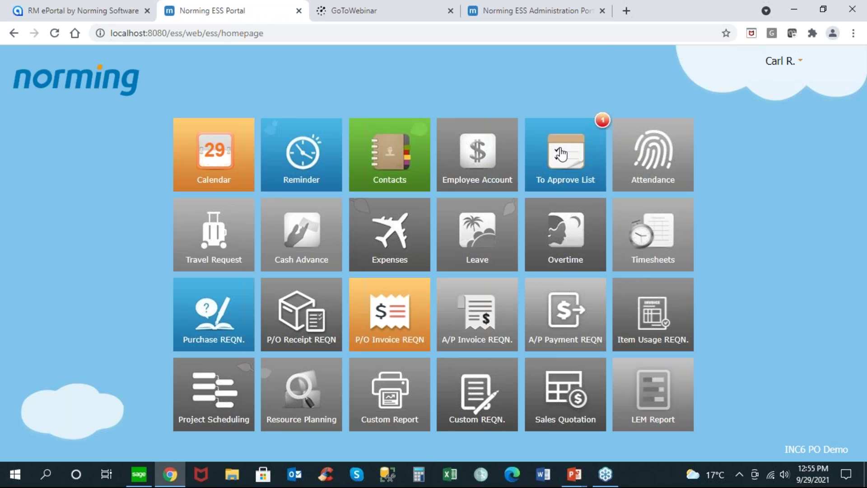
# Step: Open PR000042 from the To Approve List and approve it
pyautogui.click(561, 153)
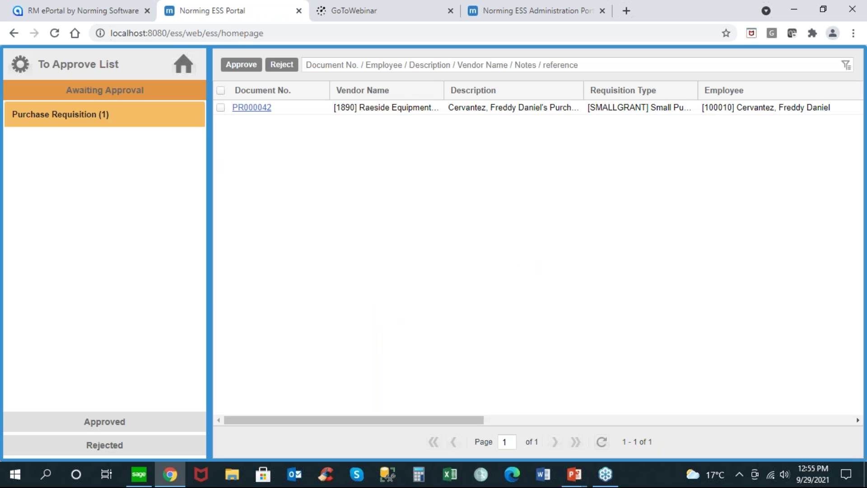
pyautogui.click(258, 112)
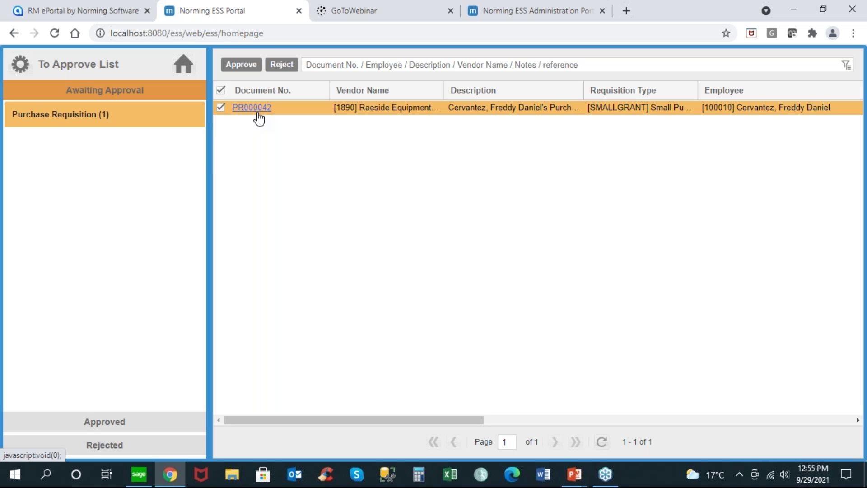
pyautogui.click(257, 113)
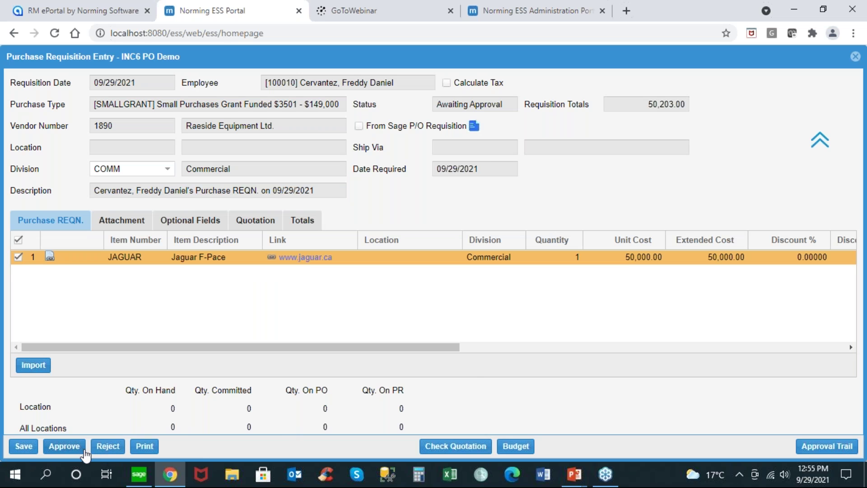
pyautogui.click(64, 446)
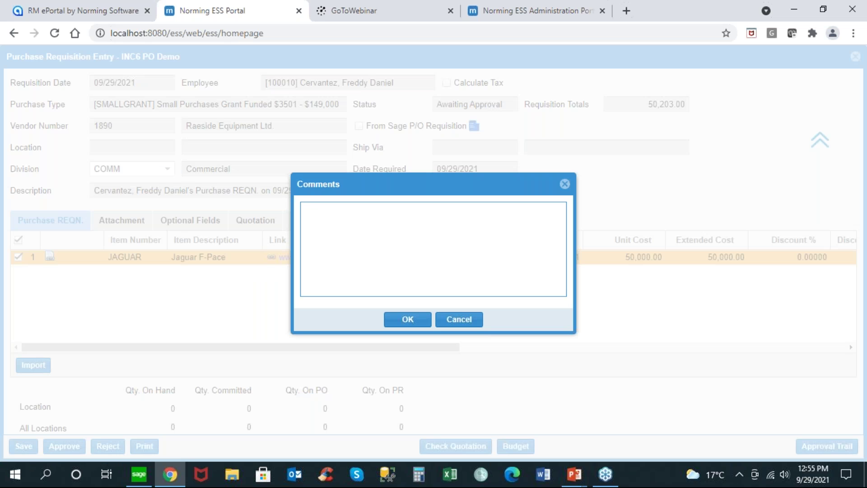
pyautogui.click(422, 320)
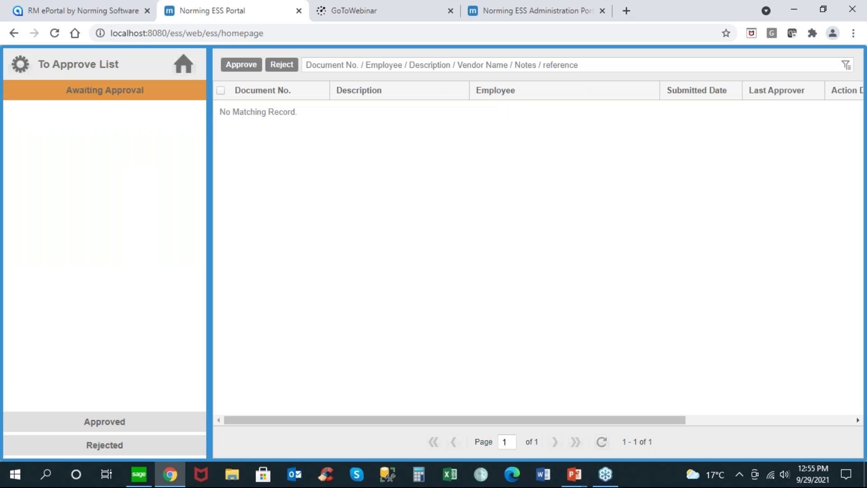
pyautogui.click(139, 473)
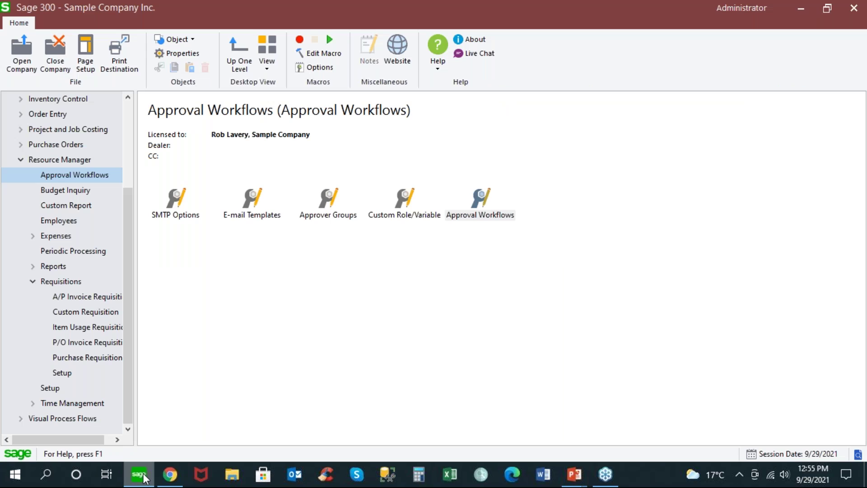
# Step: Open Resource Manager's Requisition List, scroll to PR000042 and open it in Purchase Requisition Entry
pyautogui.click(109, 357)
pyautogui.doubleClick(177, 205)
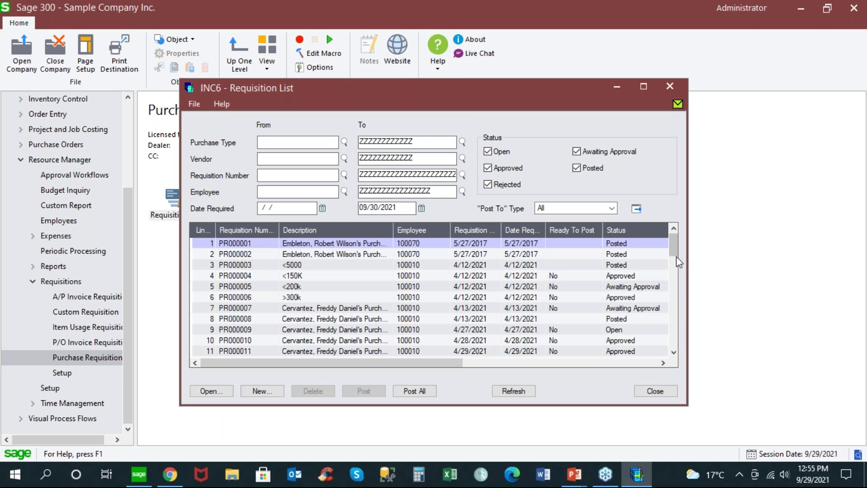
pyautogui.moveTo(674, 251); pyautogui.dragTo(675, 348)
pyautogui.click(676, 349)
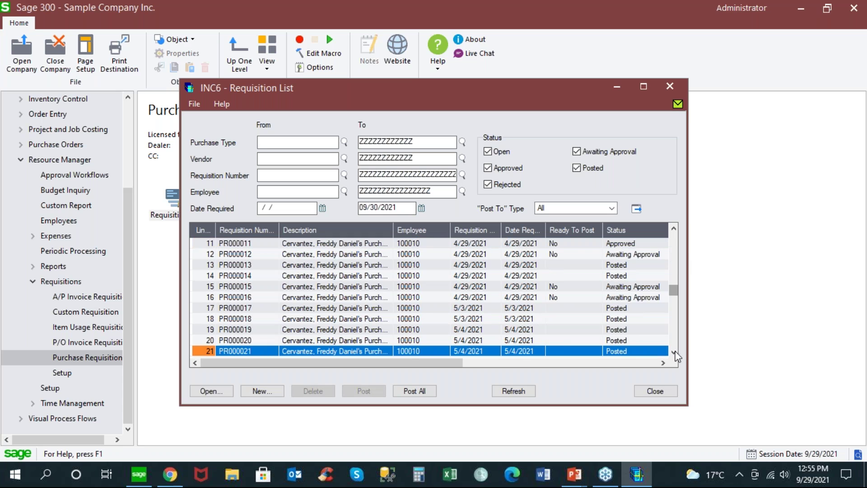
pyautogui.click(674, 352)
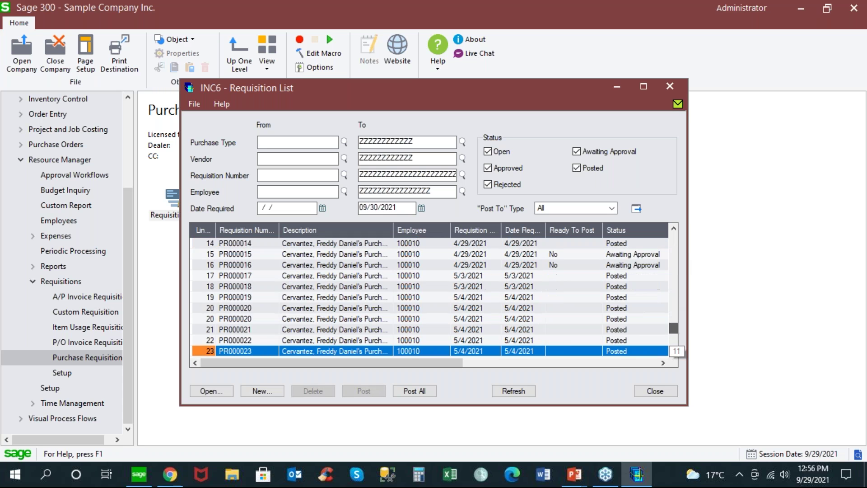
pyautogui.click(675, 352)
pyautogui.click(242, 350)
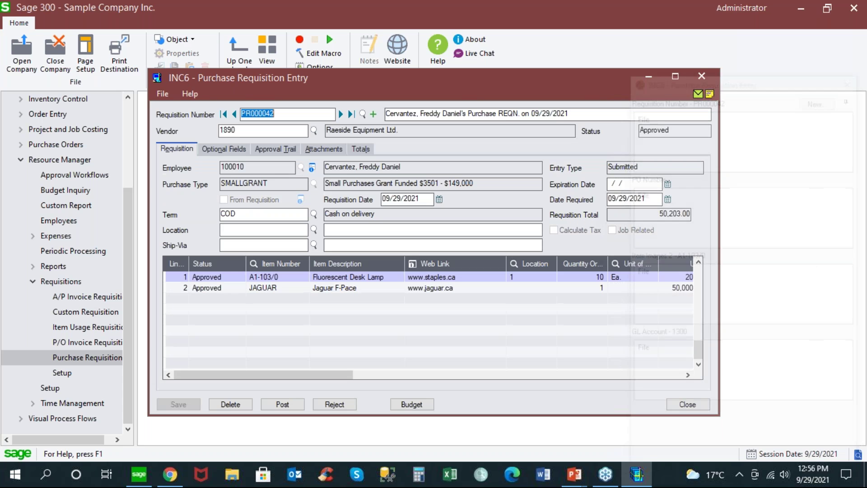
# Step: Check PR000042's Attachments tab and Approval Trail, ending on the list of attached files
pyautogui.moveTo(475, 79); pyautogui.dragTo(383, 64)
pyautogui.moveTo(673, 142)
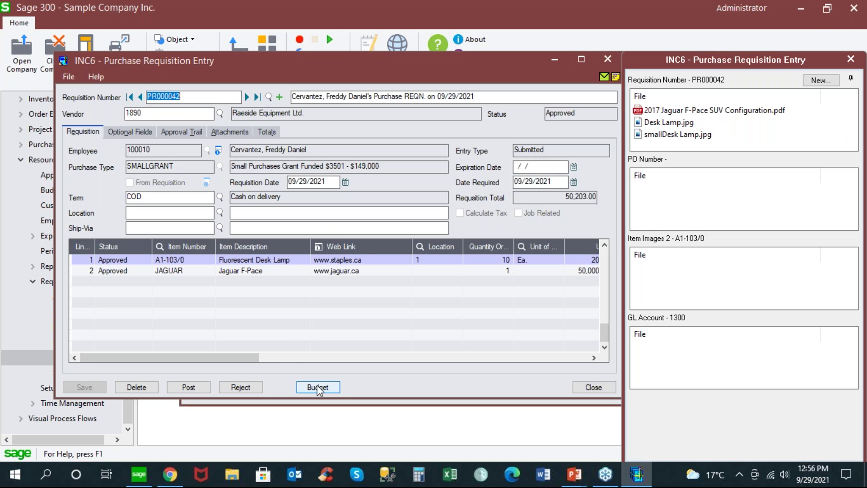
pyautogui.click(244, 134)
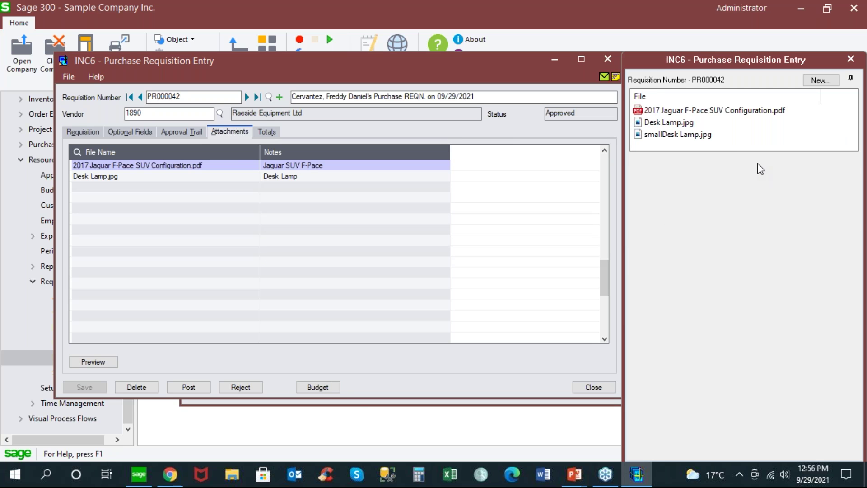
pyautogui.click(194, 134)
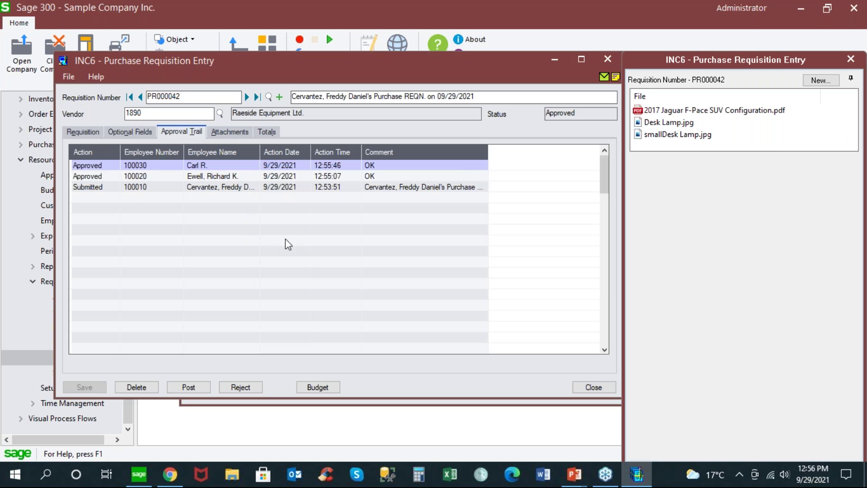
pyautogui.click(231, 136)
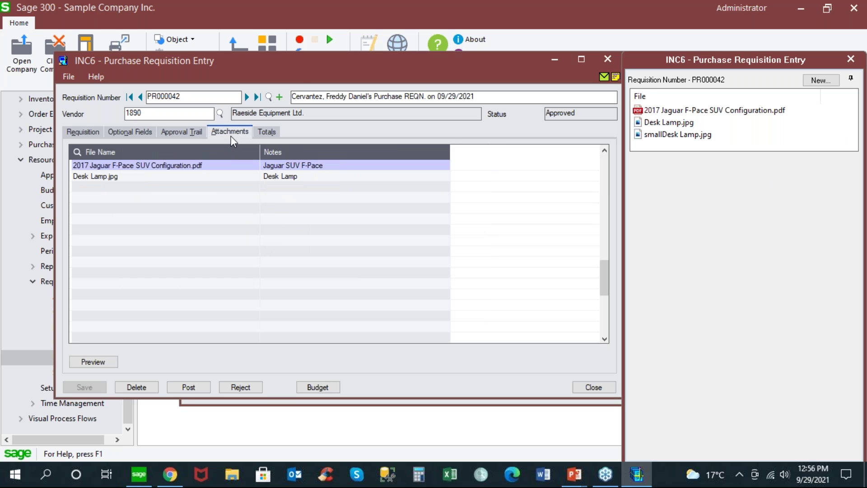
# Step: Post PR000042 to a purchase order, accepting the not-ready warning, then close the entry window
pyautogui.click(93, 134)
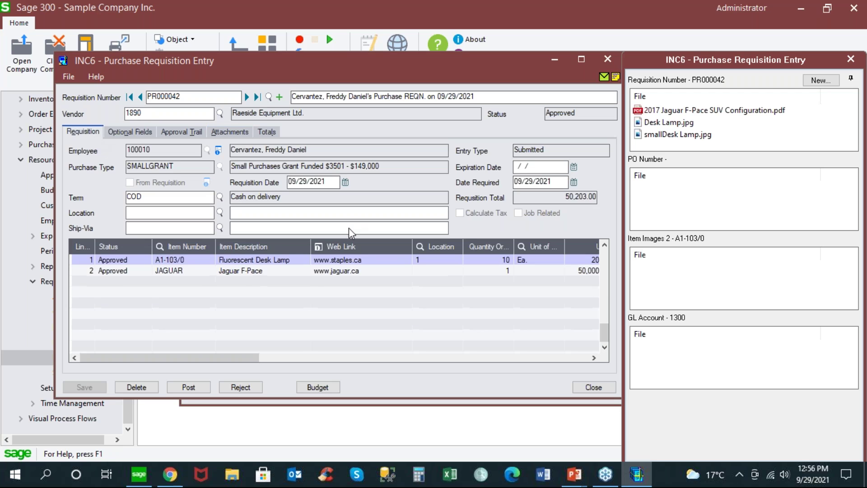
pyautogui.click(195, 389)
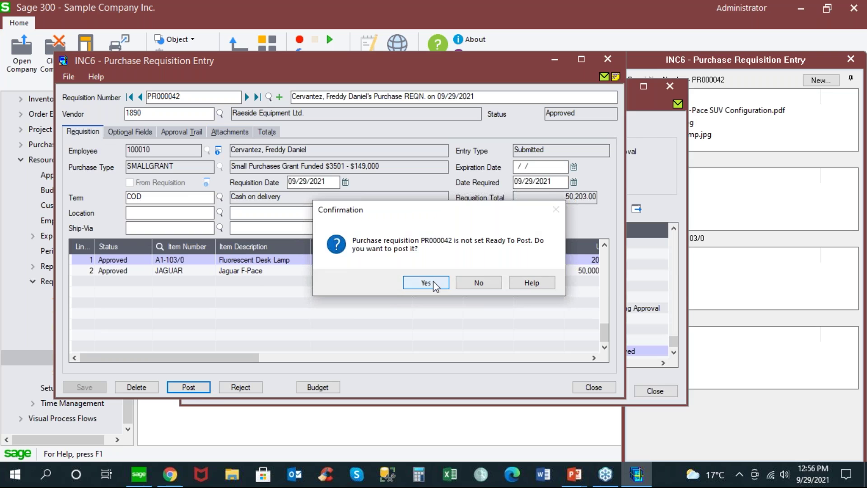
pyautogui.click(434, 285)
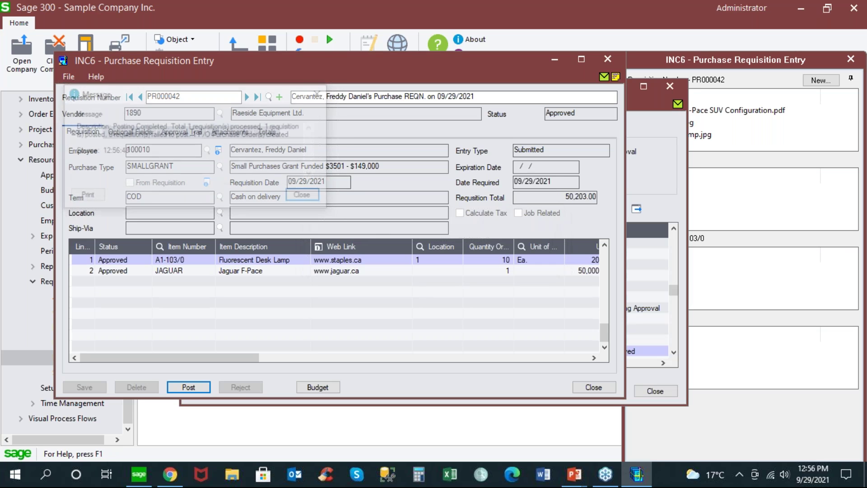
pyautogui.click(307, 196)
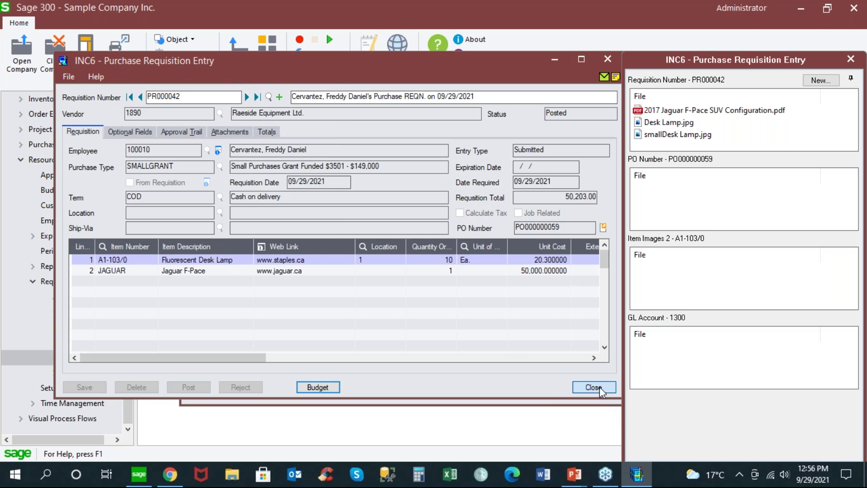
pyautogui.click(597, 387)
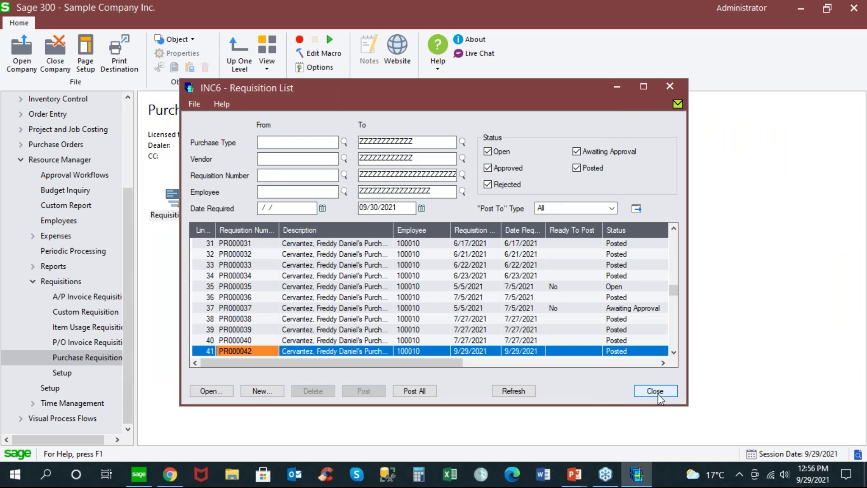
# Step: Close the requisition list and open P/O Purchase Order Entry
pyautogui.click(656, 392)
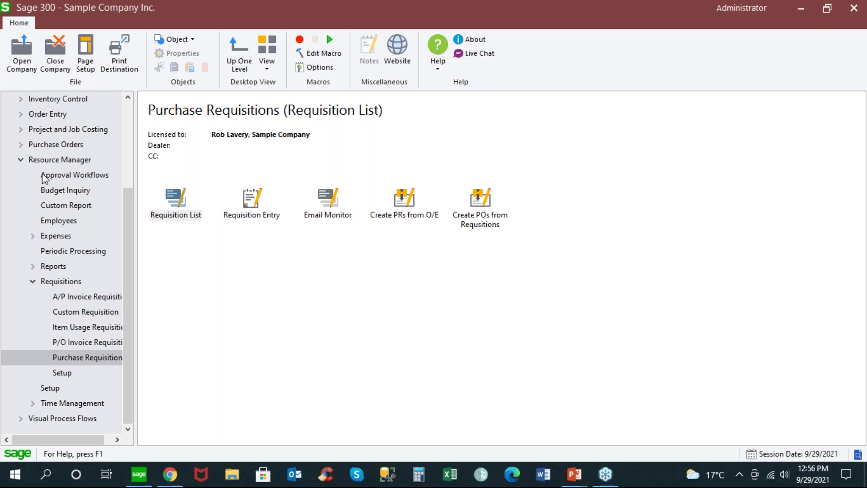
pyautogui.click(20, 160)
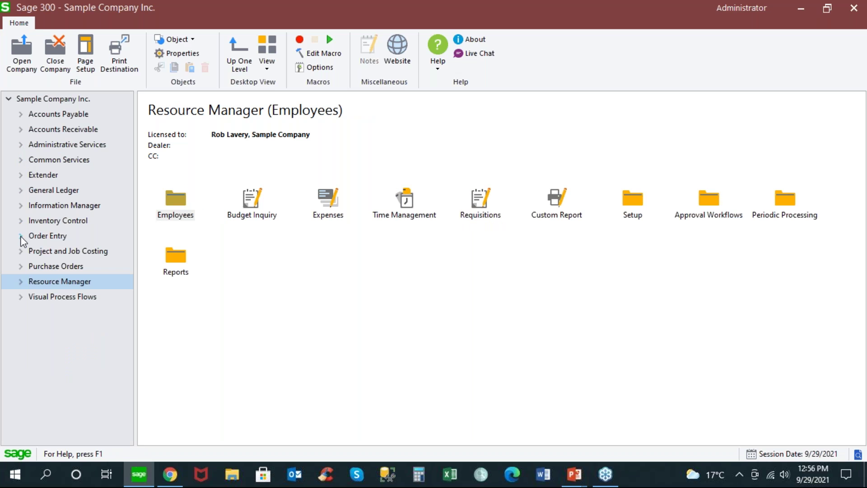
pyautogui.click(21, 266)
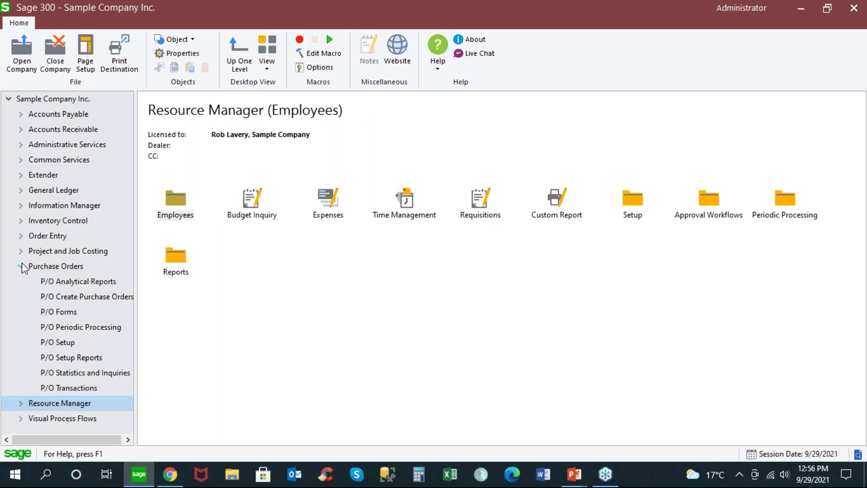
pyautogui.click(88, 389)
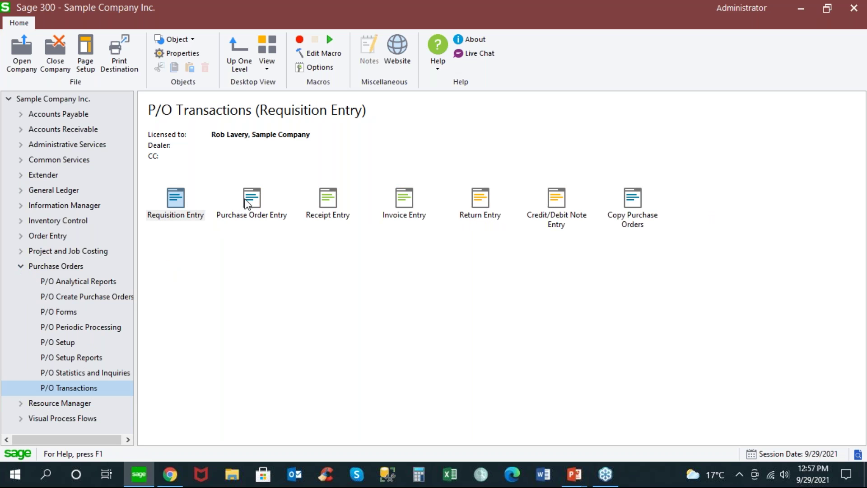
pyautogui.click(248, 204)
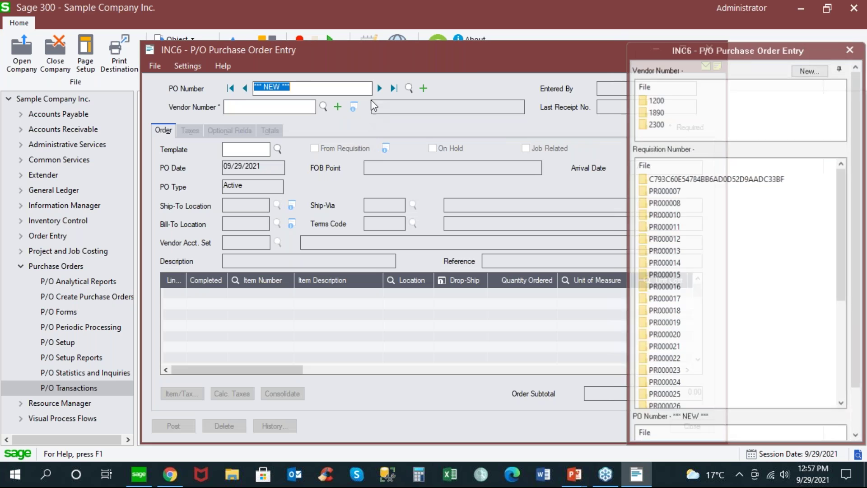
# Step: Load the latest purchase order, PO000000059 for vendor 1890, and bring it fully into view
pyautogui.click(395, 88)
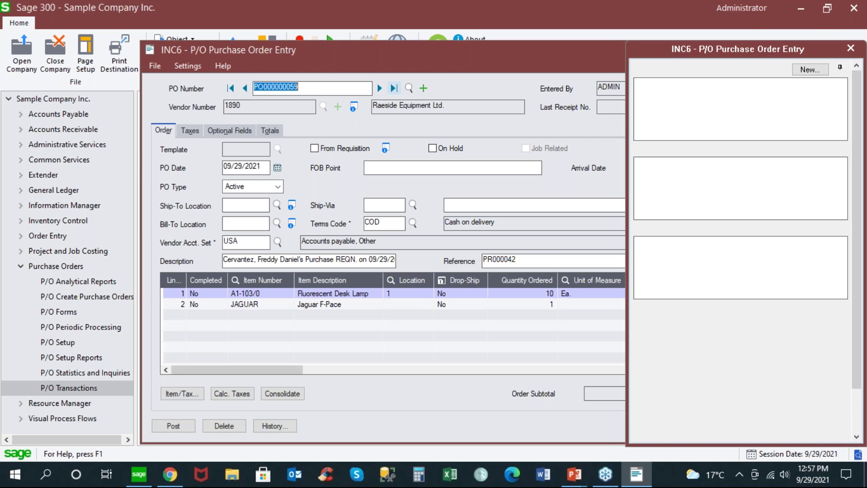
pyautogui.click(524, 261)
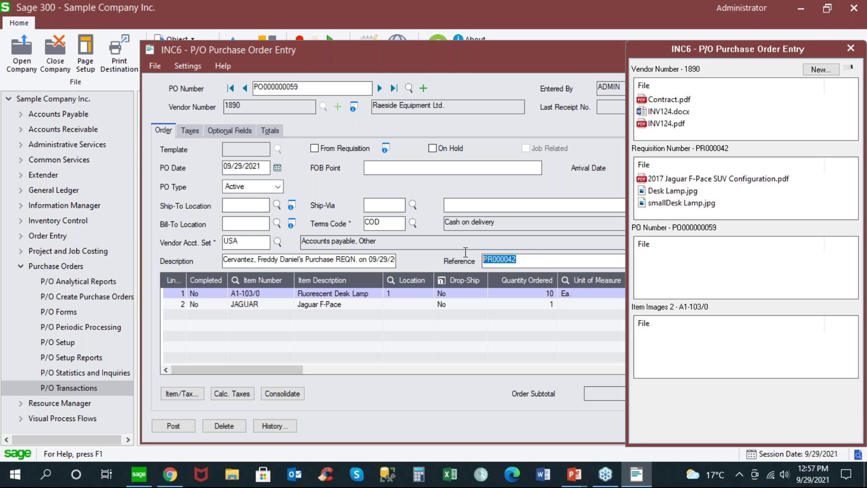
pyautogui.moveTo(600, 56); pyautogui.dragTo(502, 36)
pyautogui.moveTo(746, 163)
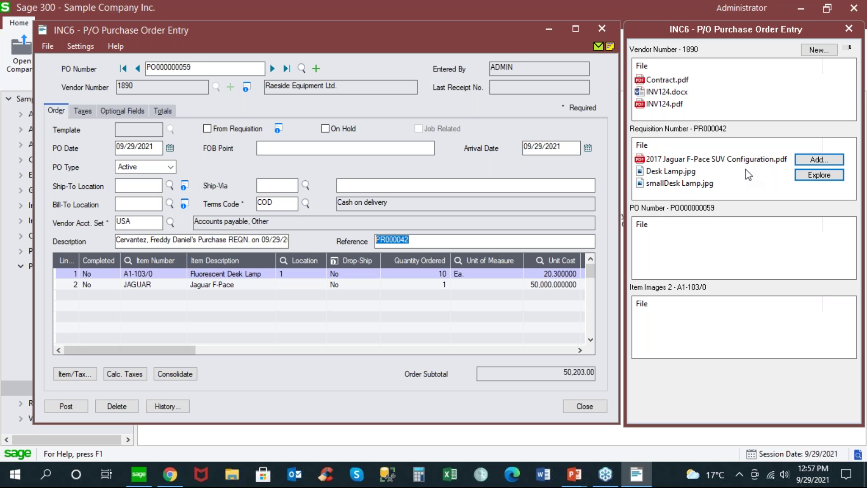
# Step: Rename the file Invoice 728 to Invoice 059 and attach it to PO000000059
pyautogui.moveTo(689, 251)
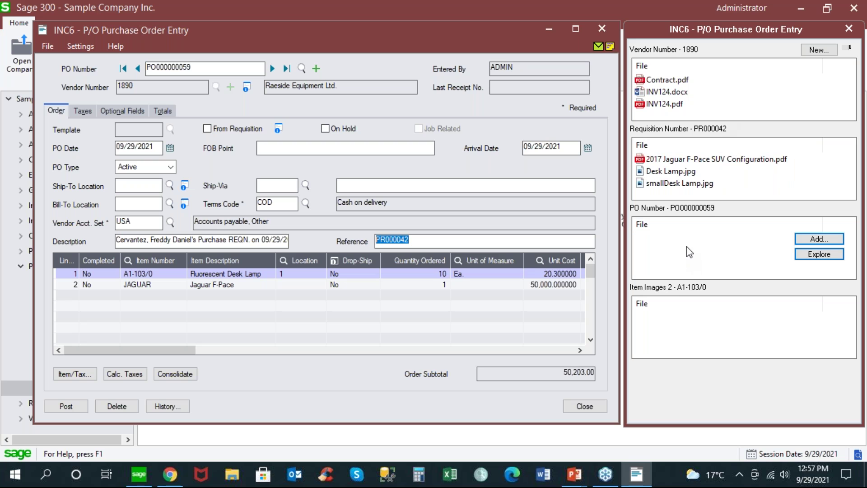
pyautogui.click(687, 245)
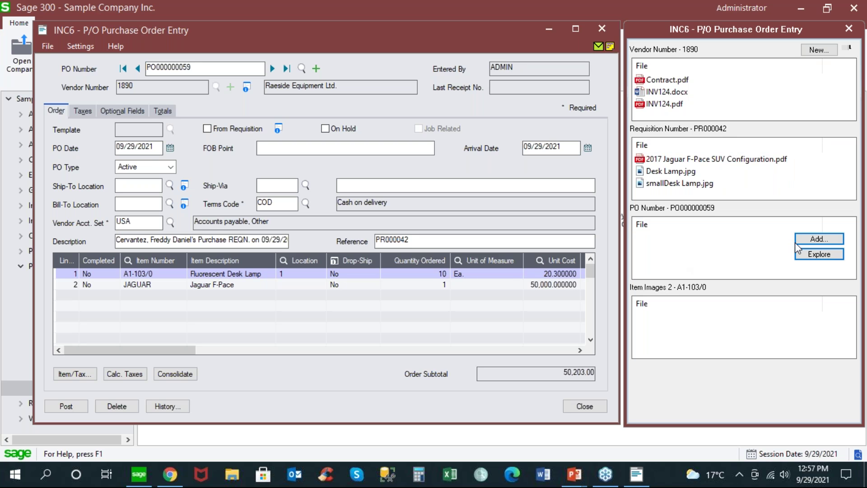
pyautogui.click(818, 240)
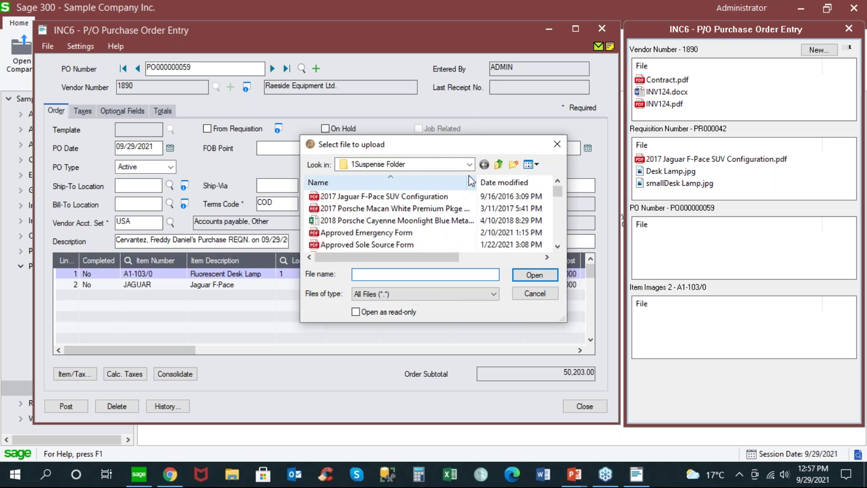
pyautogui.click(558, 246)
pyautogui.click(558, 247)
pyautogui.click(558, 247)
pyautogui.click(558, 246)
pyautogui.click(558, 246)
pyautogui.scroll(-1, 343, 235)
pyautogui.click(340, 235)
pyautogui.rightClick(340, 237)
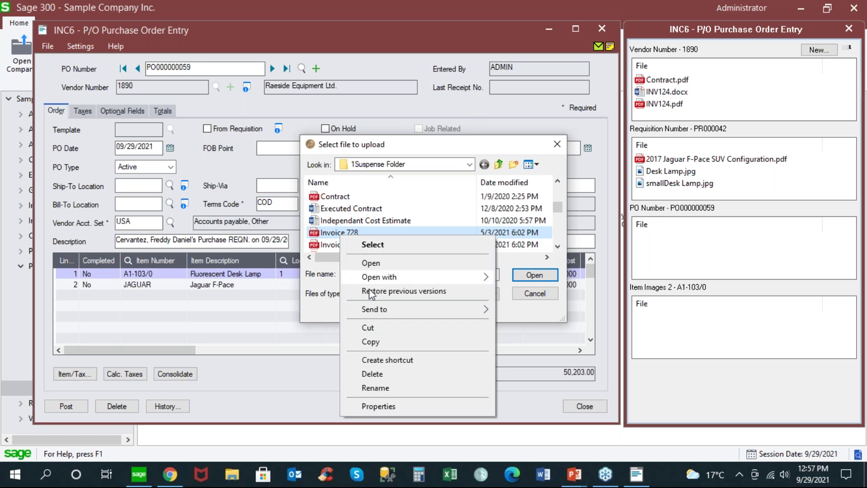
pyautogui.click(381, 388)
pyautogui.doubleClick(368, 233)
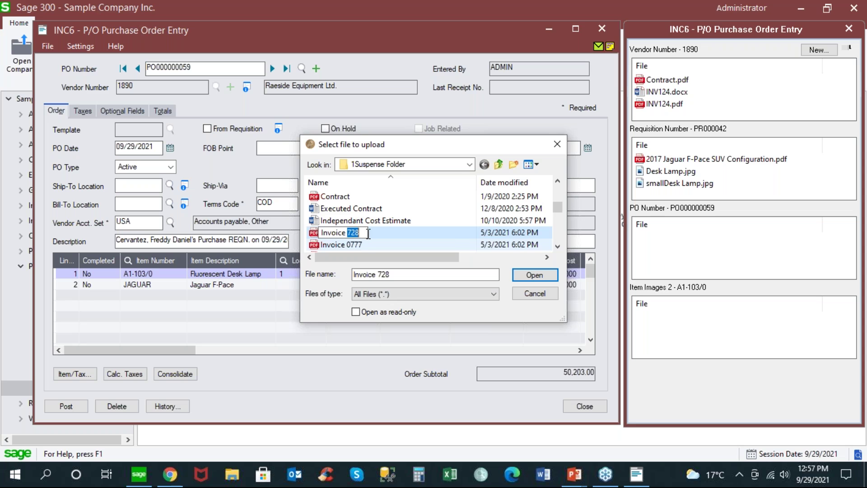
pyautogui.write('059')
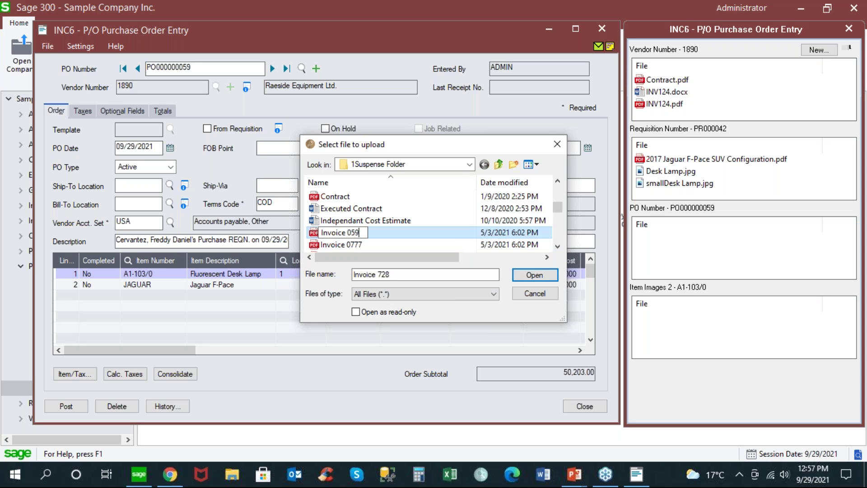
pyautogui.press('Return')
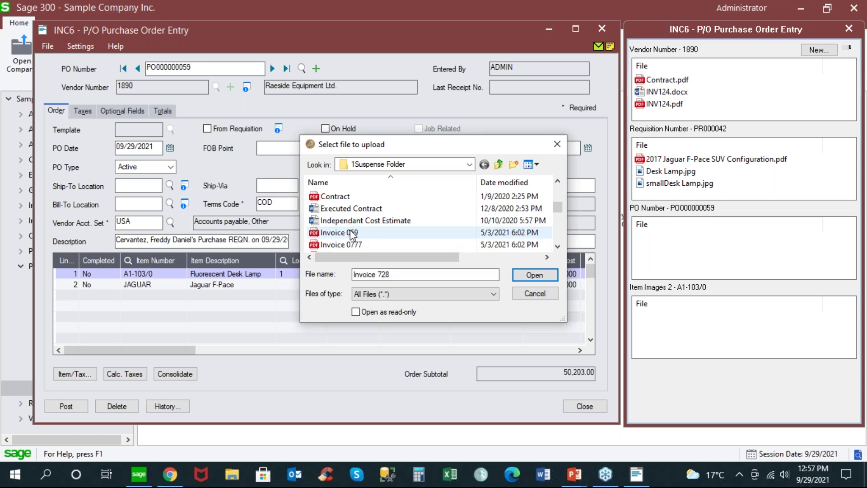
pyautogui.doubleClick(353, 232)
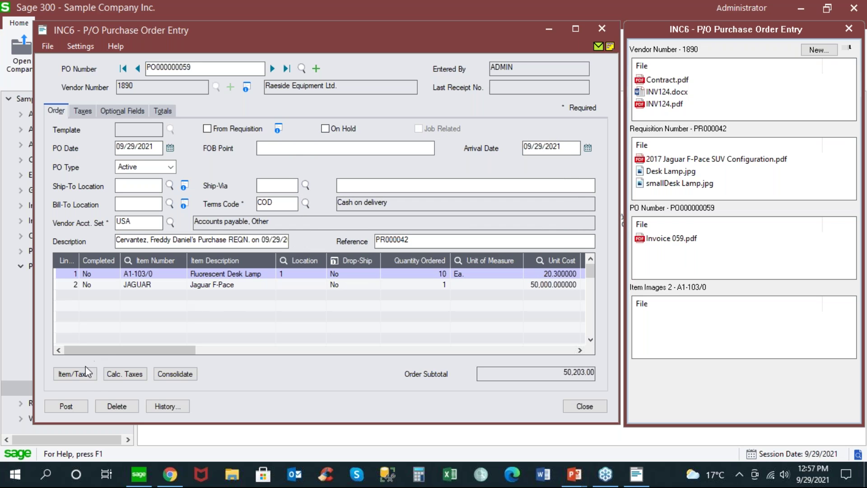
# Step: Post the purchase order without printing and close the entry screen
pyautogui.click(78, 405)
pyautogui.click(77, 408)
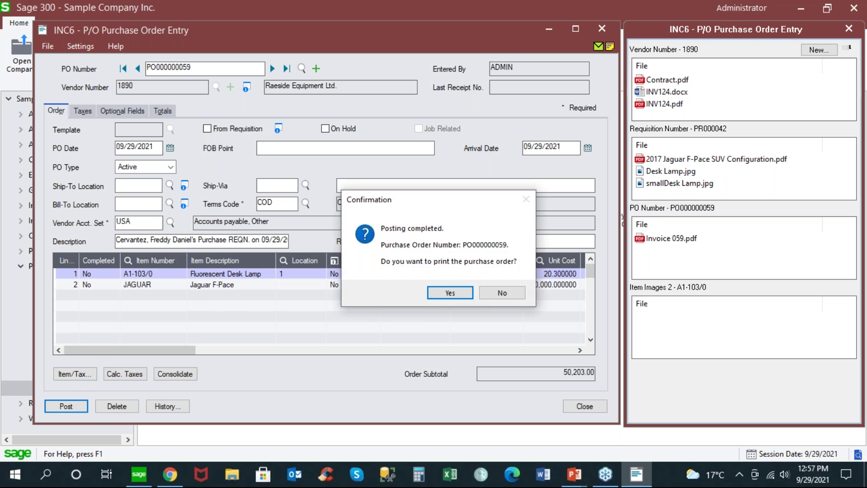
pyautogui.click(500, 293)
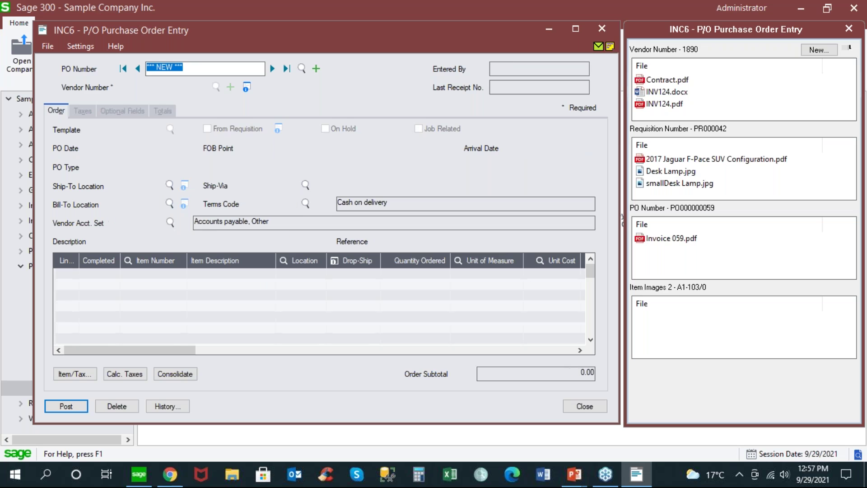
pyautogui.click(584, 406)
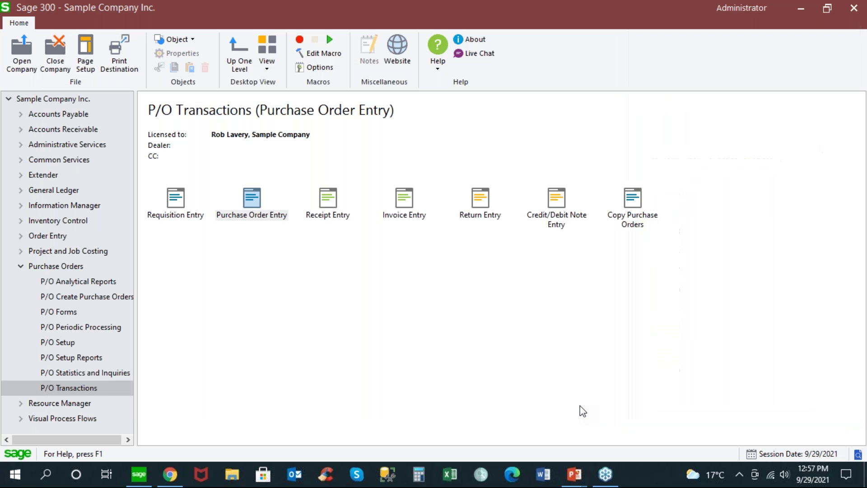
pyautogui.doubleClick(331, 200)
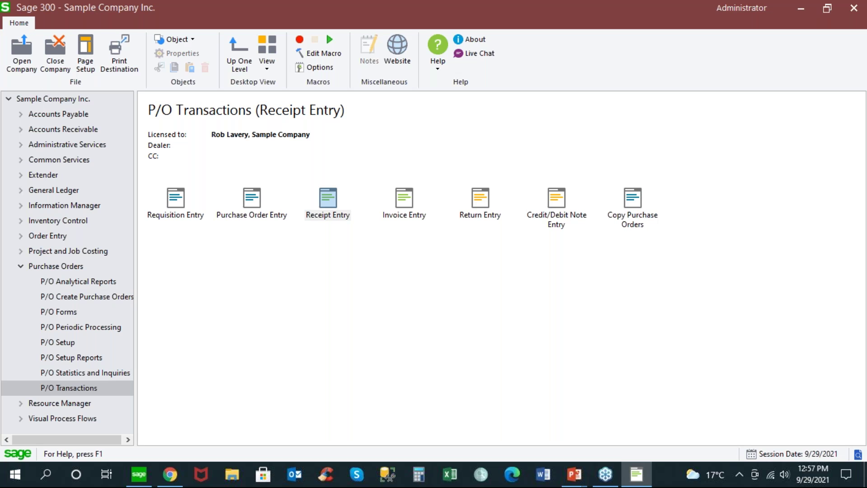
pyautogui.doubleClick(328, 199)
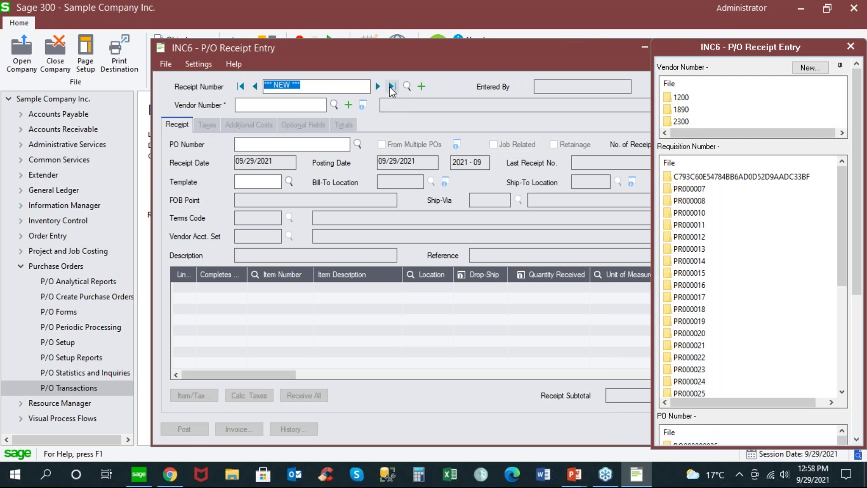
pyautogui.click(317, 106)
pyautogui.write('1890')
pyautogui.press('Tab')
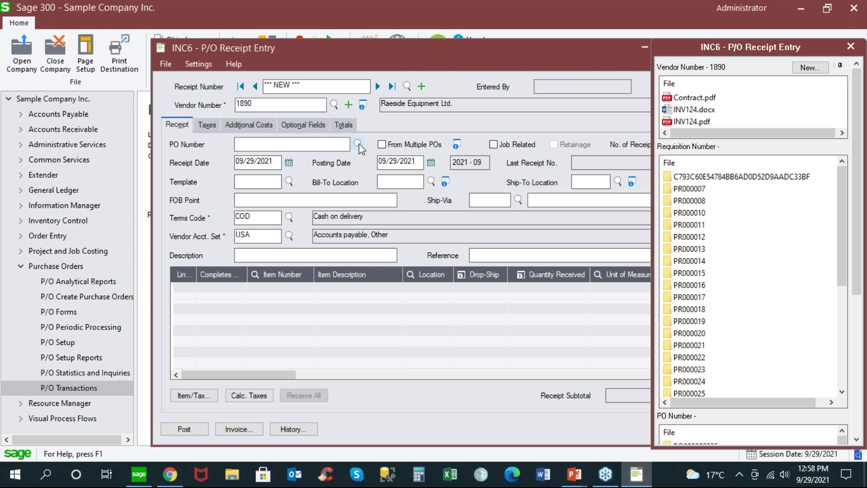
pyautogui.click(358, 144)
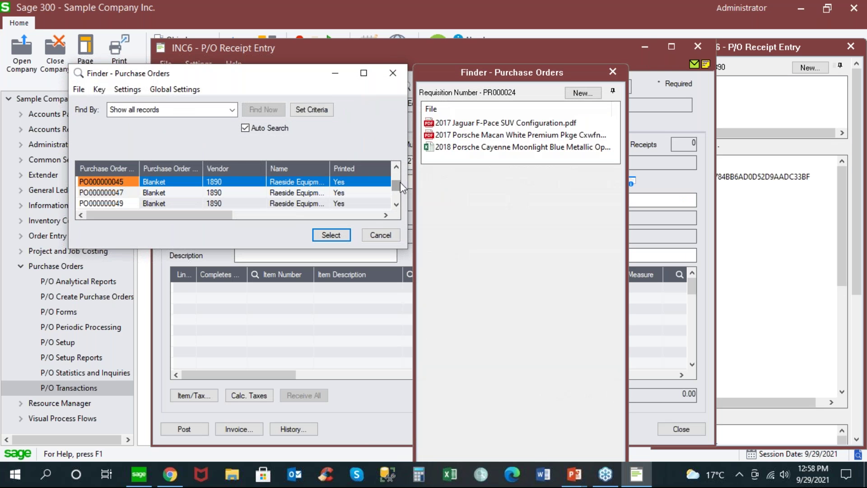
pyautogui.press('Down')
pyautogui.press('Down')
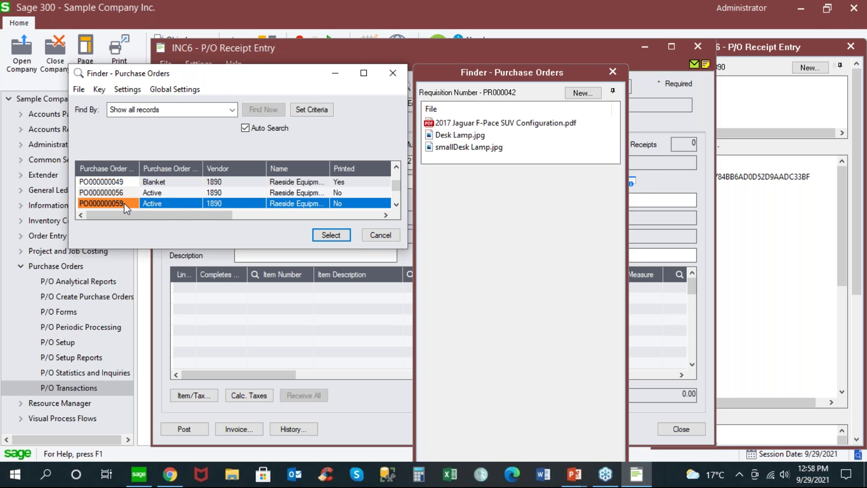
pyautogui.press('Return')
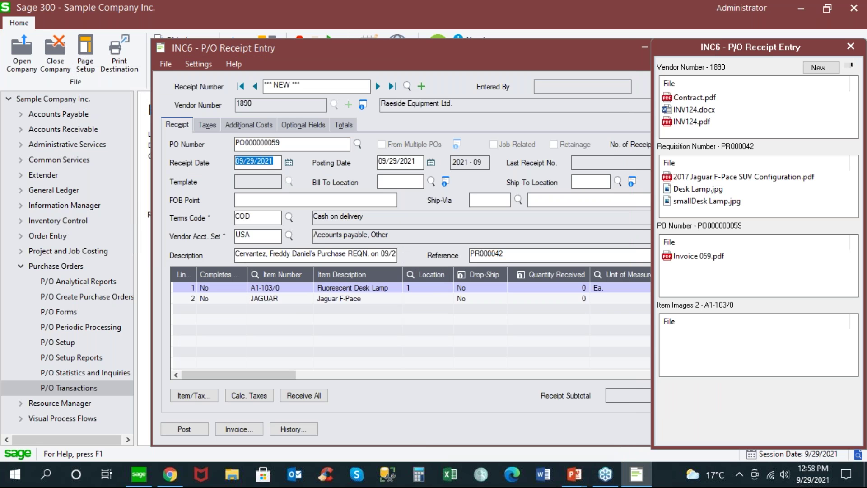
pyautogui.click(470, 253)
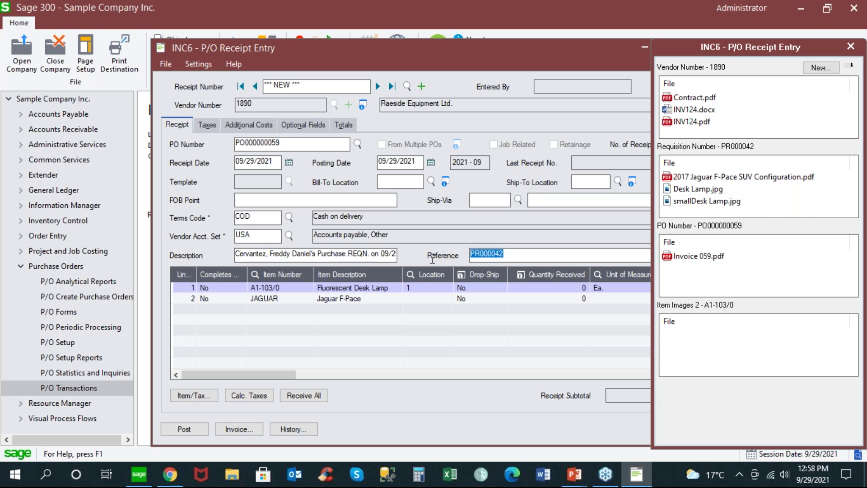
pyautogui.moveTo(563, 55); pyautogui.dragTo(492, 58)
pyautogui.moveTo(674, 287)
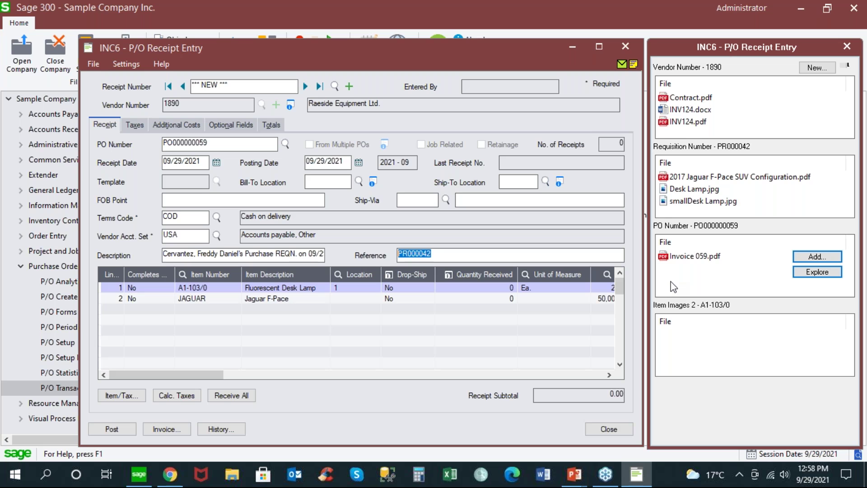
pyautogui.click(612, 429)
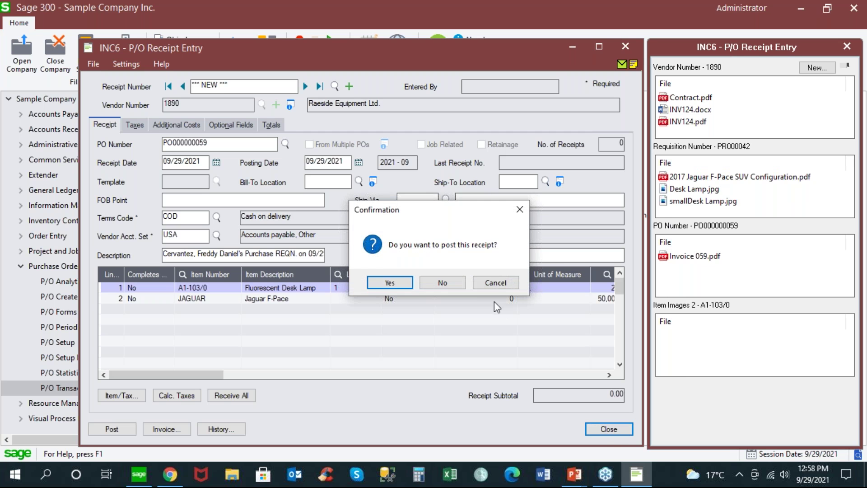
pyautogui.click(457, 282)
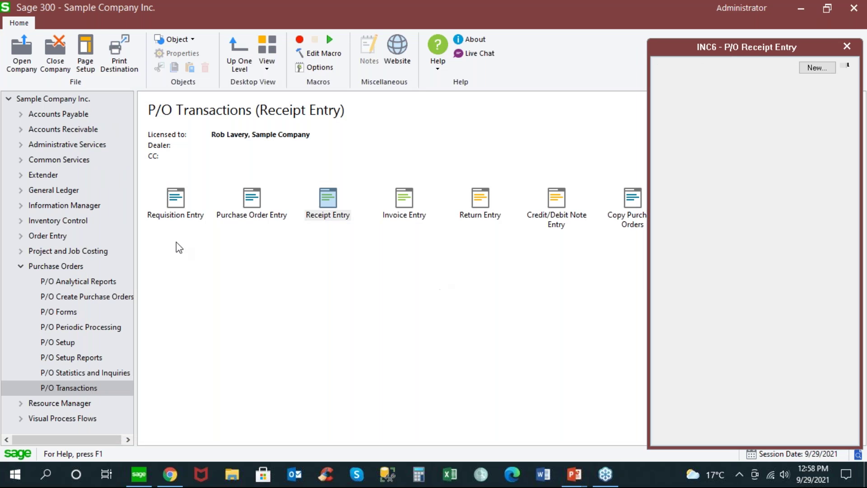
# Step: Collapse Sage 300's Purchase Orders branch, then advance PowerPoint to the 'Questions? Thanks for attending!' slide
pyautogui.click(20, 266)
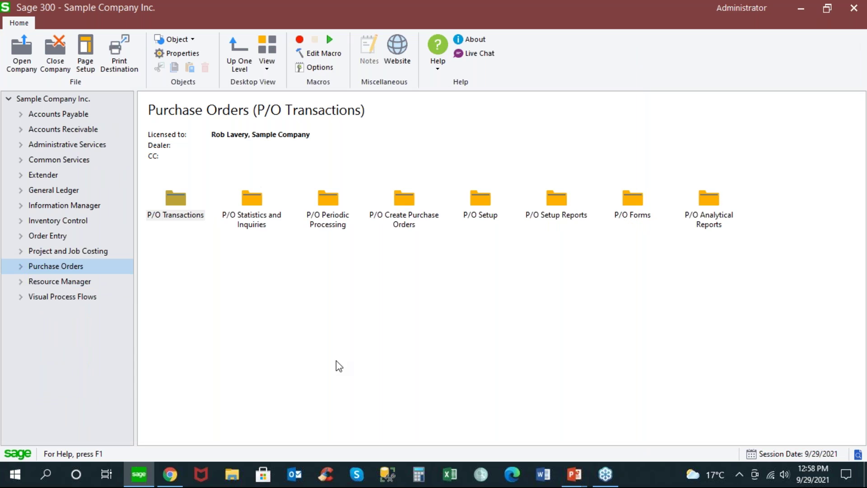
pyautogui.hotkey('alt', 'Tab')
pyautogui.hotkey('alt', 'Tab')
pyautogui.press('Right')
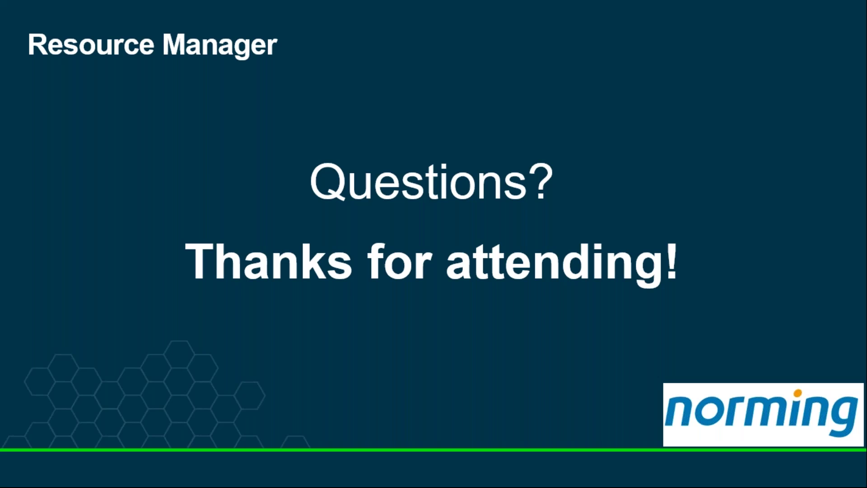